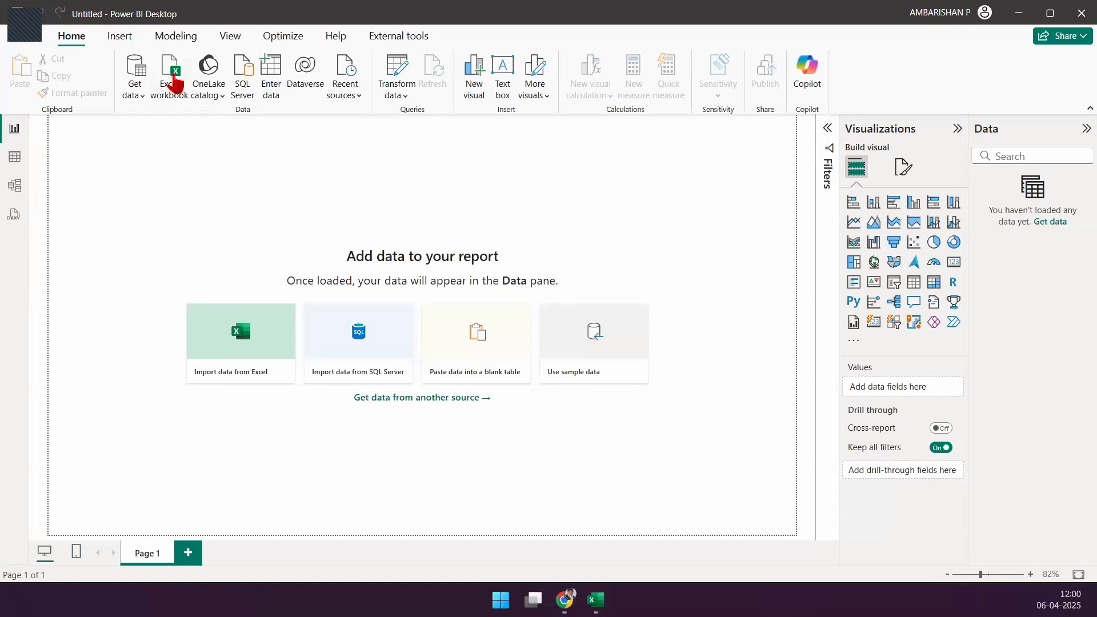
Connect to the Excel workbook Sample - Superstore - new.xlsx in the Power BI > Edu > DataSet folder
{"action": "left_click", "coordinate": [172, 70]}
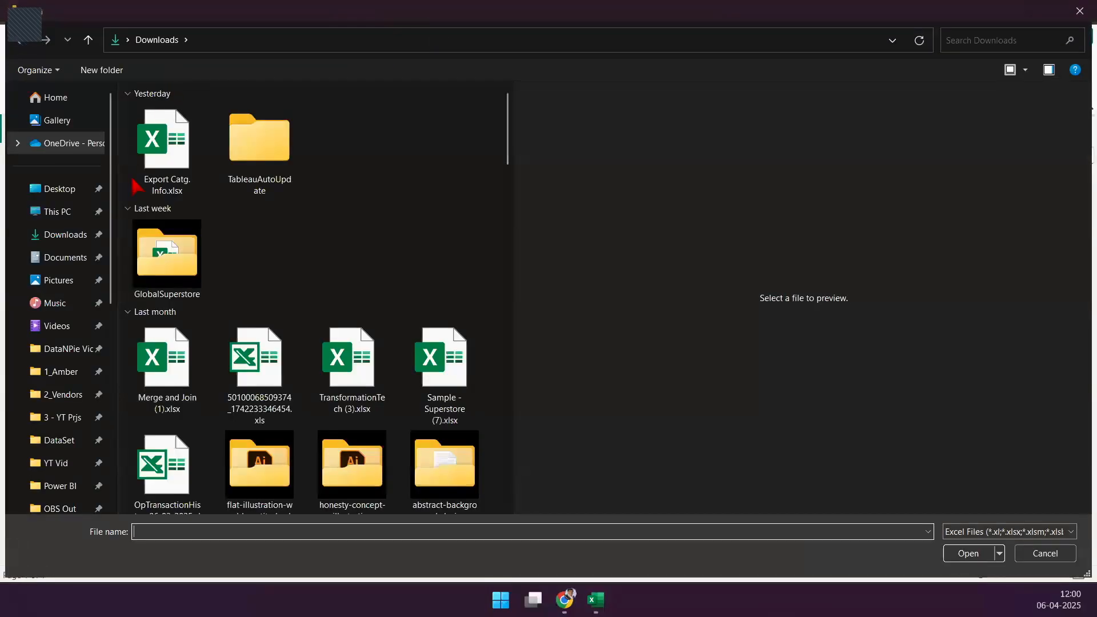
{"action": "left_click", "coordinate": [60, 486]}
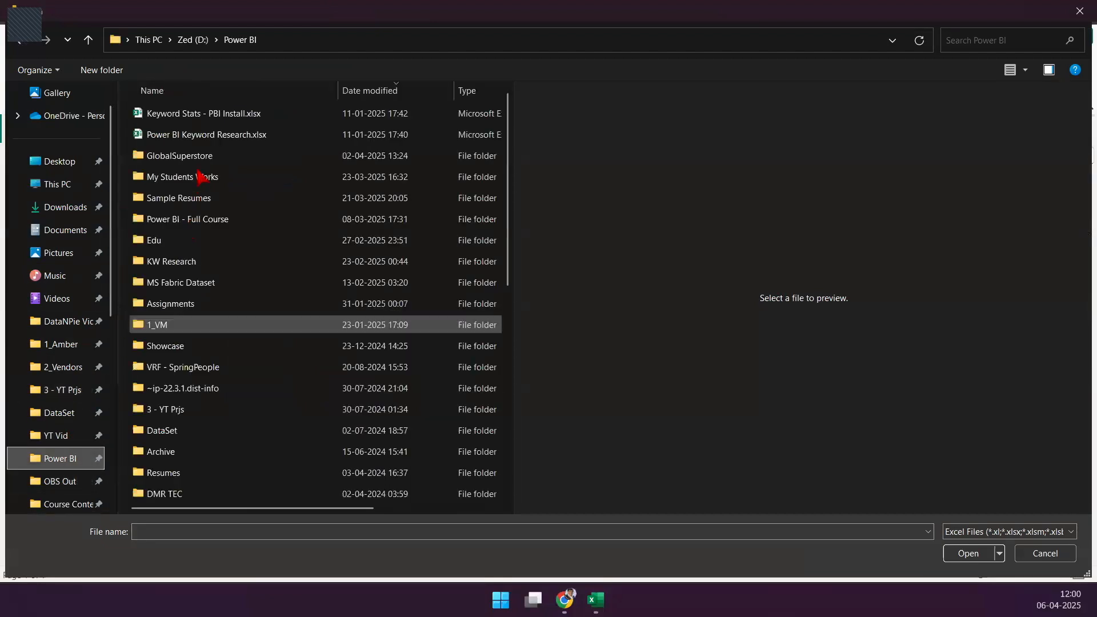
{"action": "double_click", "coordinate": [184, 240]}
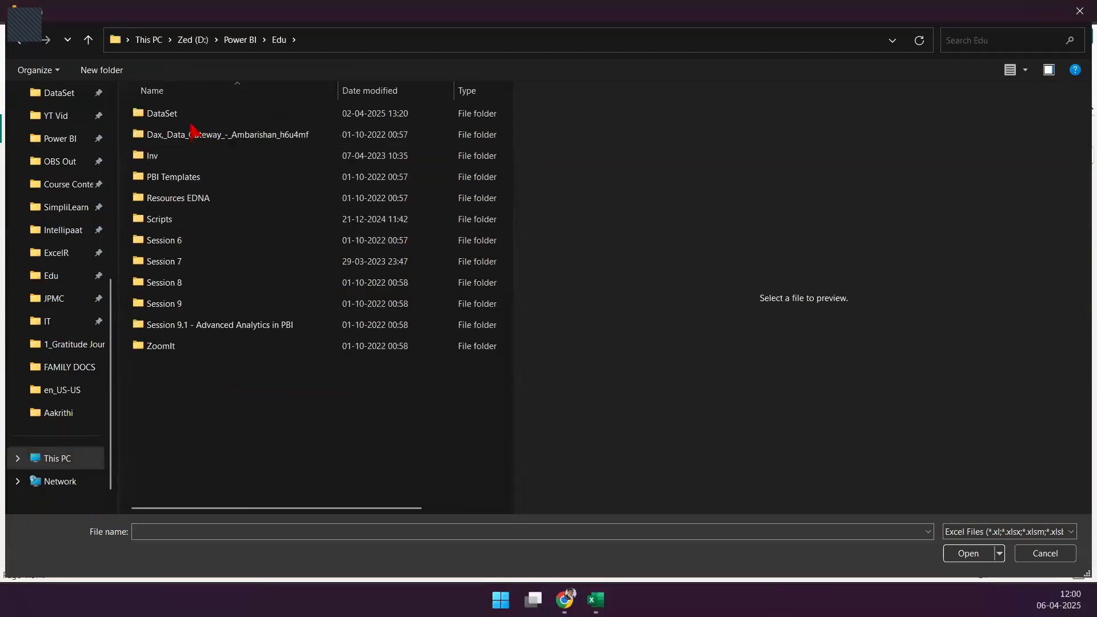
{"action": "left_click", "coordinate": [190, 120]}
{"action": "double_click", "coordinate": [184, 117]}
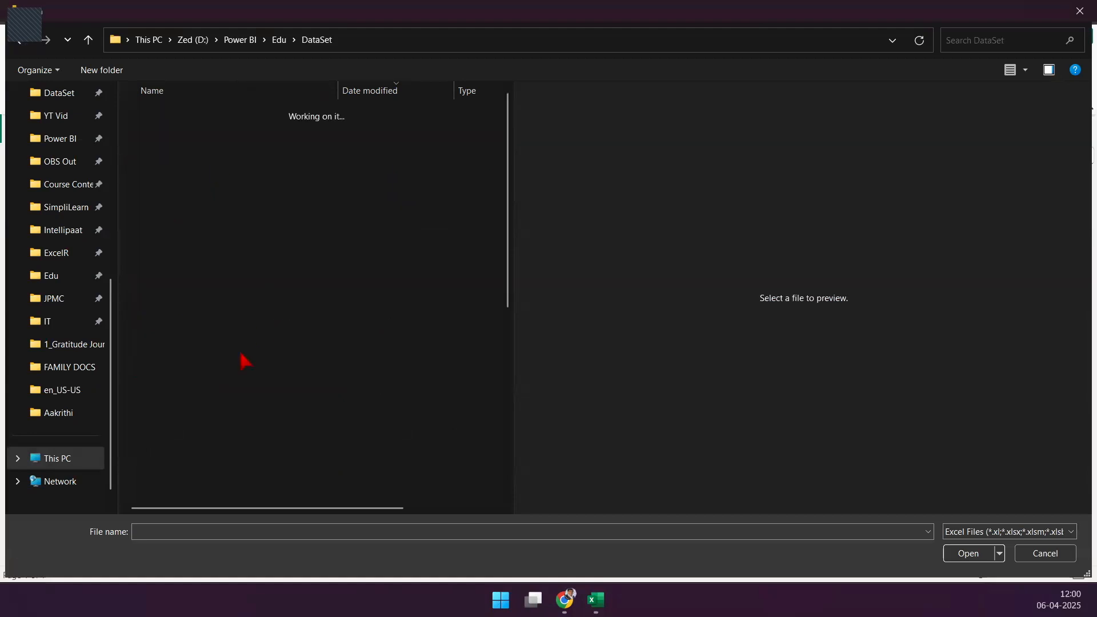
{"action": "left_click", "coordinate": [196, 155]}
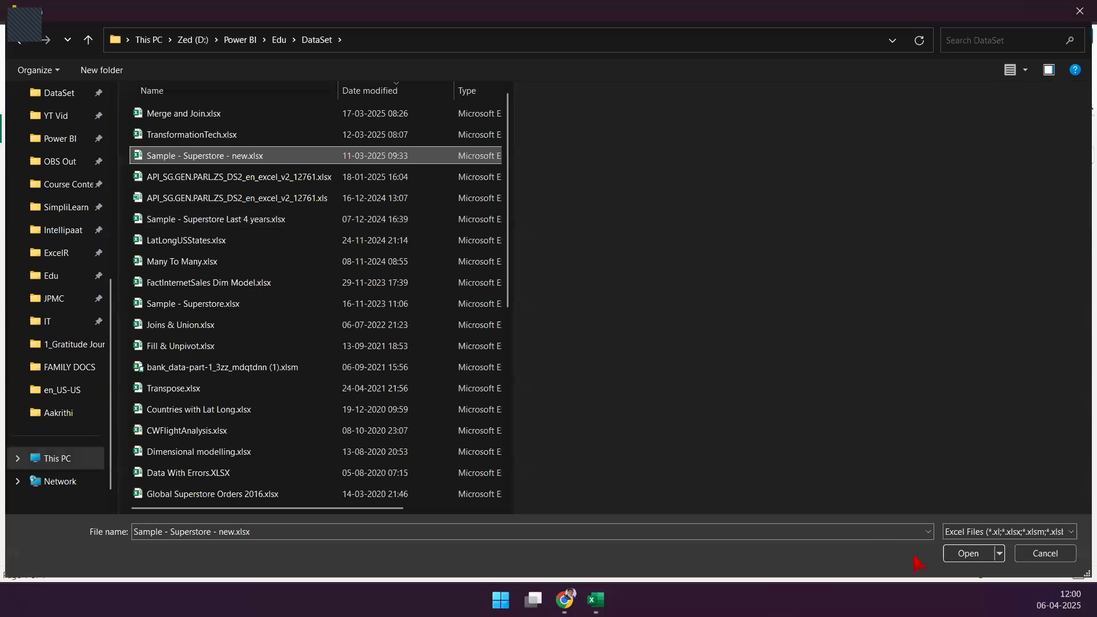
{"action": "left_click", "coordinate": [967, 555]}
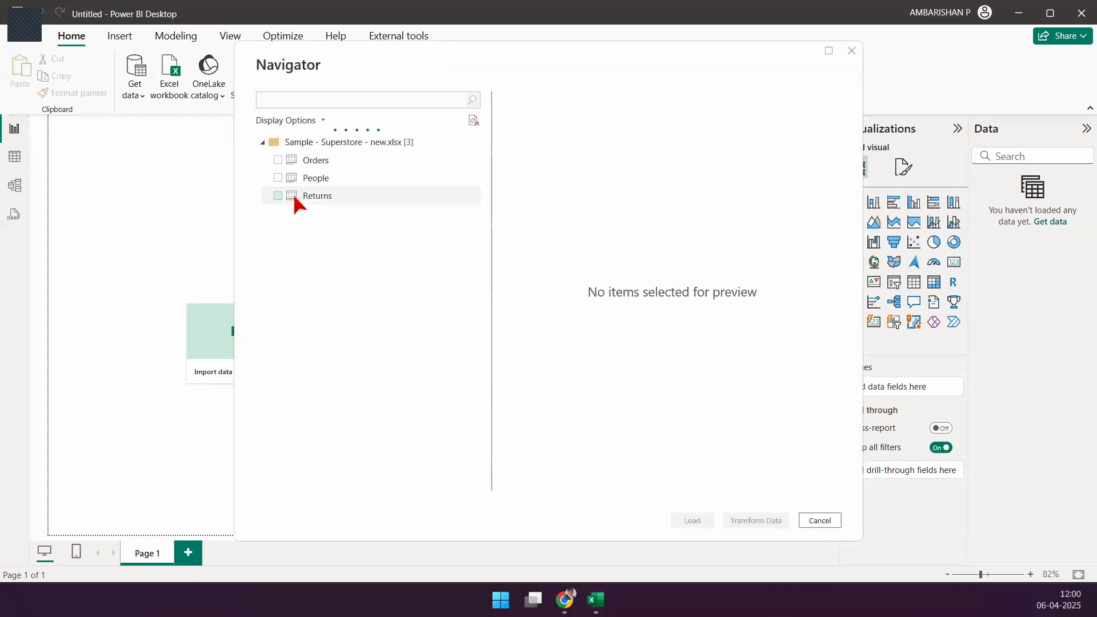
{"action": "key", "text": "ctrl+2"}
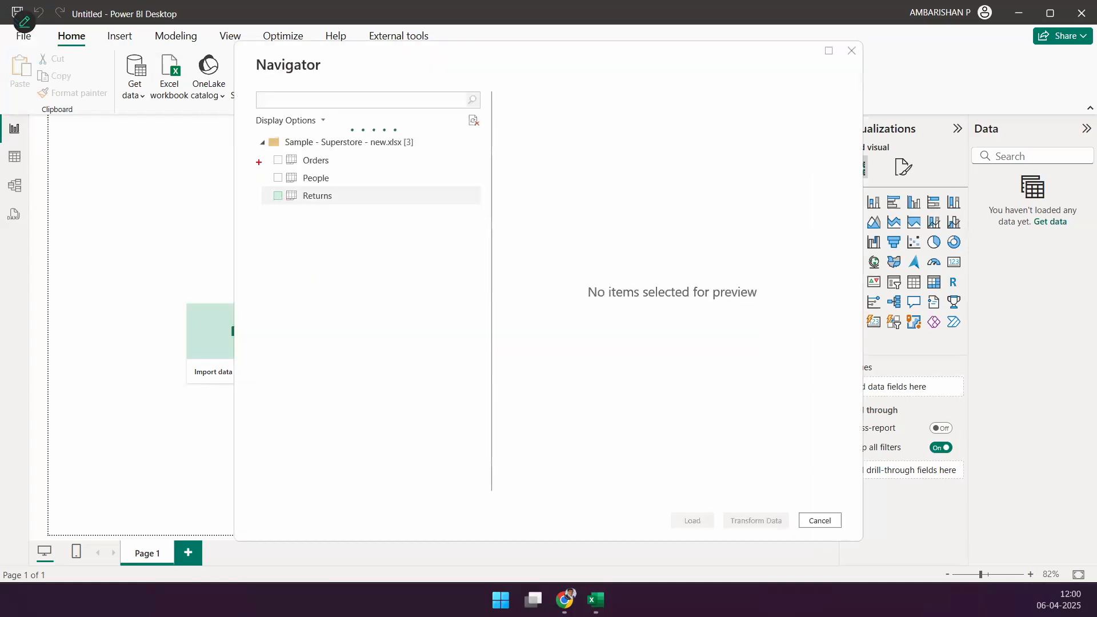
{"action": "left_click_drag", "start_coordinate": [258, 150], "coordinate": [383, 220]}
{"action": "mouse_move", "coordinate": [343, 161]}
{"action": "left_mouse_down"}
{"action": "mouse_move", "coordinate": [383, 143]}
{"action": "mouse_move", "coordinate": [378, 172]}
{"action": "left_mouse_up"}
{"action": "left_click_drag", "start_coordinate": [341, 203], "coordinate": [421, 236]}
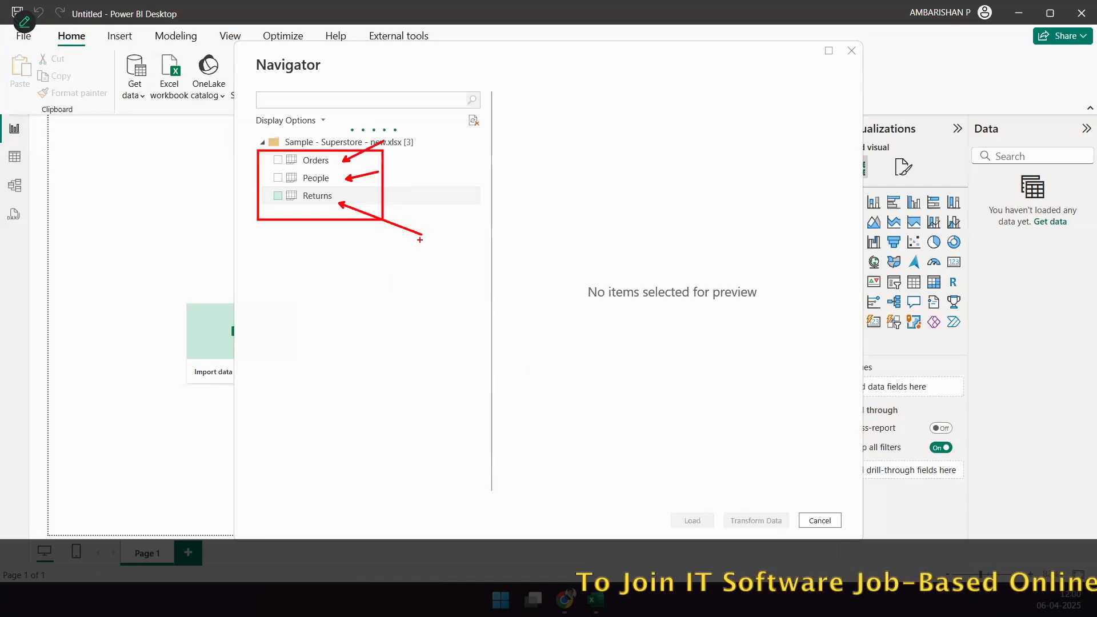
{"action": "key", "text": "e"}
{"action": "mouse_move", "coordinate": [292, 154]}
{"action": "left_mouse_down"}
{"action": "mouse_move", "coordinate": [394, 153]}
{"action": "mouse_move", "coordinate": [445, 131]}
{"action": "left_mouse_up"}
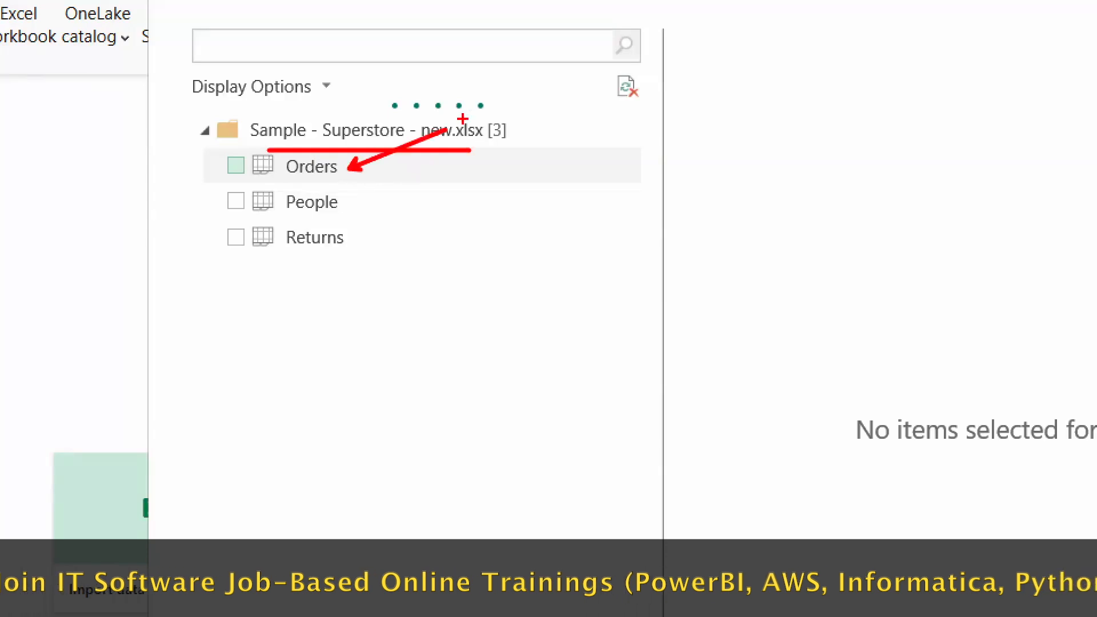
{"action": "key", "text": "Escape"}
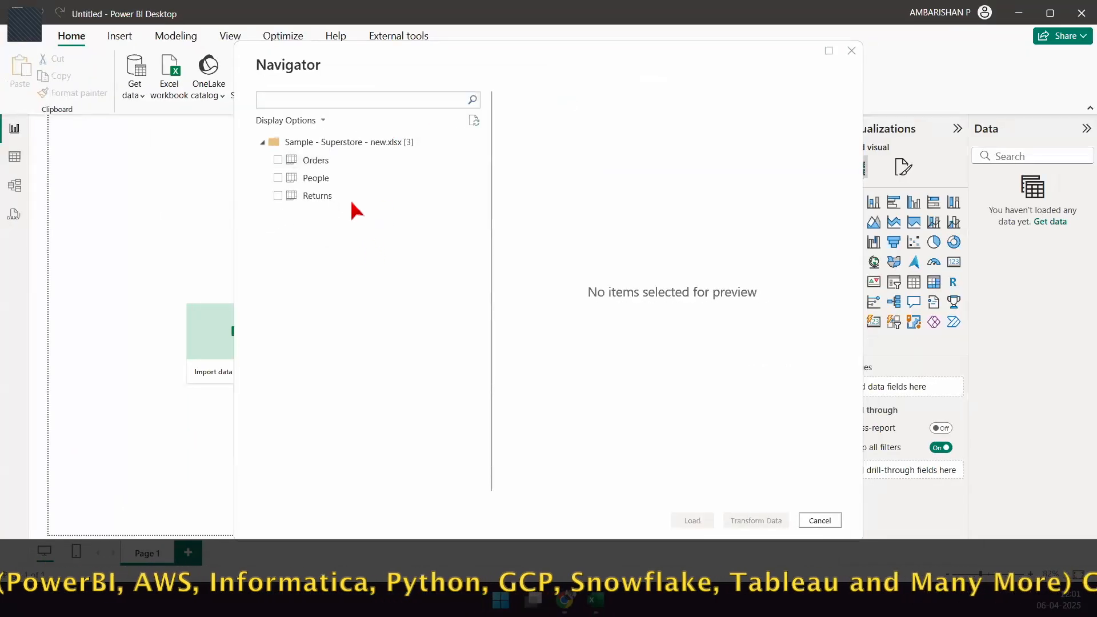
Preview the Orders table and look across its columns from Row Id to Profit
{"action": "left_click", "coordinate": [318, 161]}
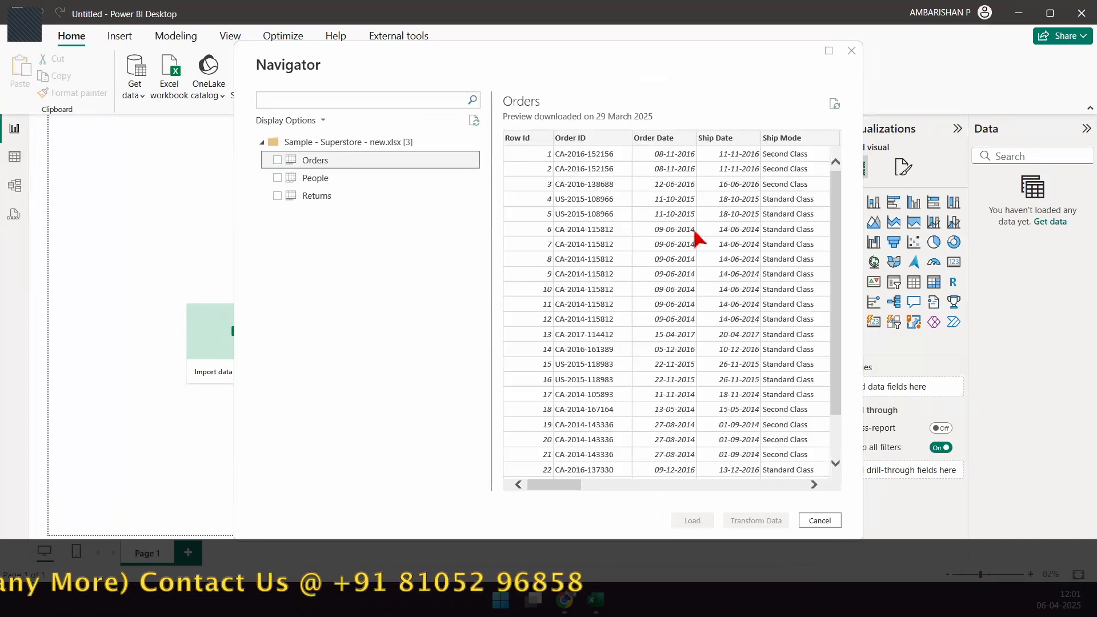
{"action": "mouse_move", "coordinate": [561, 485]}
{"action": "left_mouse_down"}
{"action": "mouse_move", "coordinate": [786, 485]}
{"action": "mouse_move", "coordinate": [560, 474]}
{"action": "left_mouse_up"}
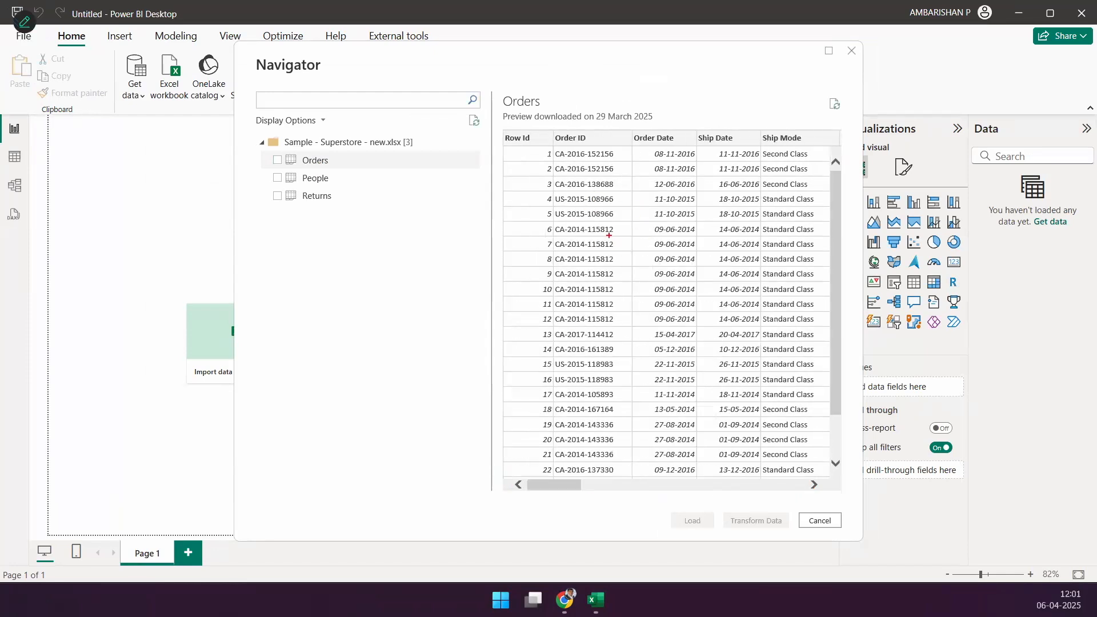
{"action": "left_click_drag", "start_coordinate": [626, 251], "coordinate": [773, 121]}
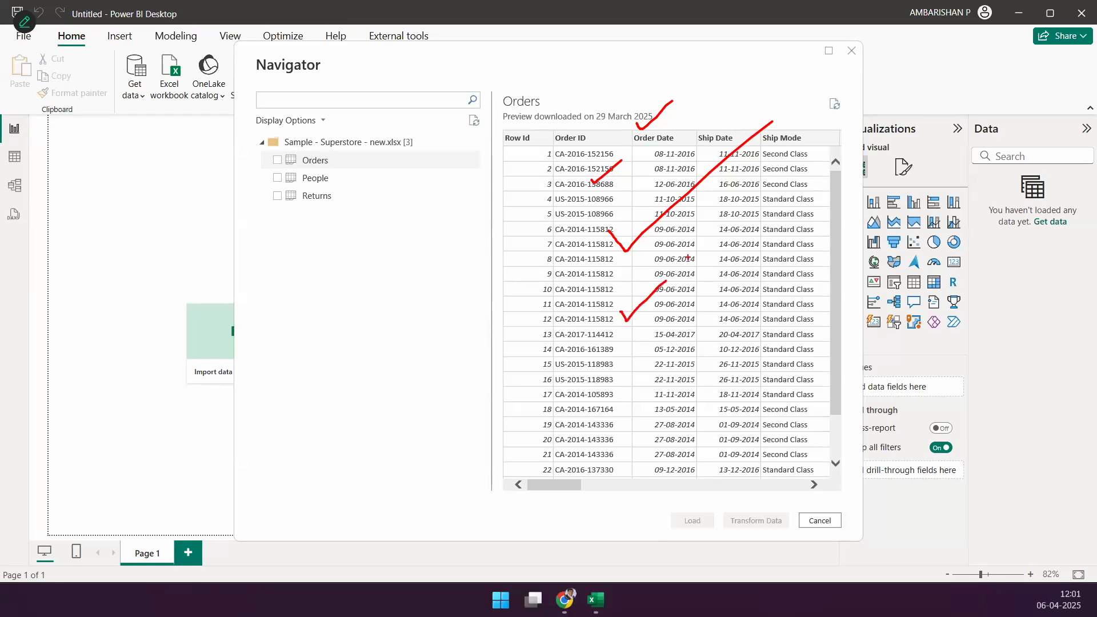
{"action": "key", "text": "Escape"}
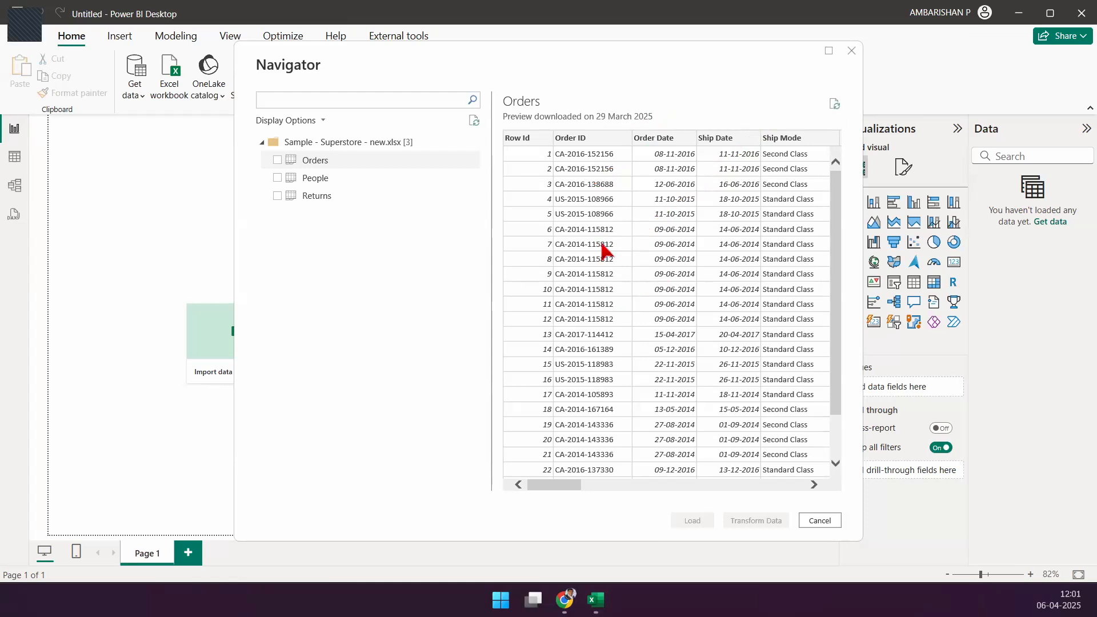
{"action": "left_click_drag", "start_coordinate": [558, 485], "coordinate": [787, 474]}
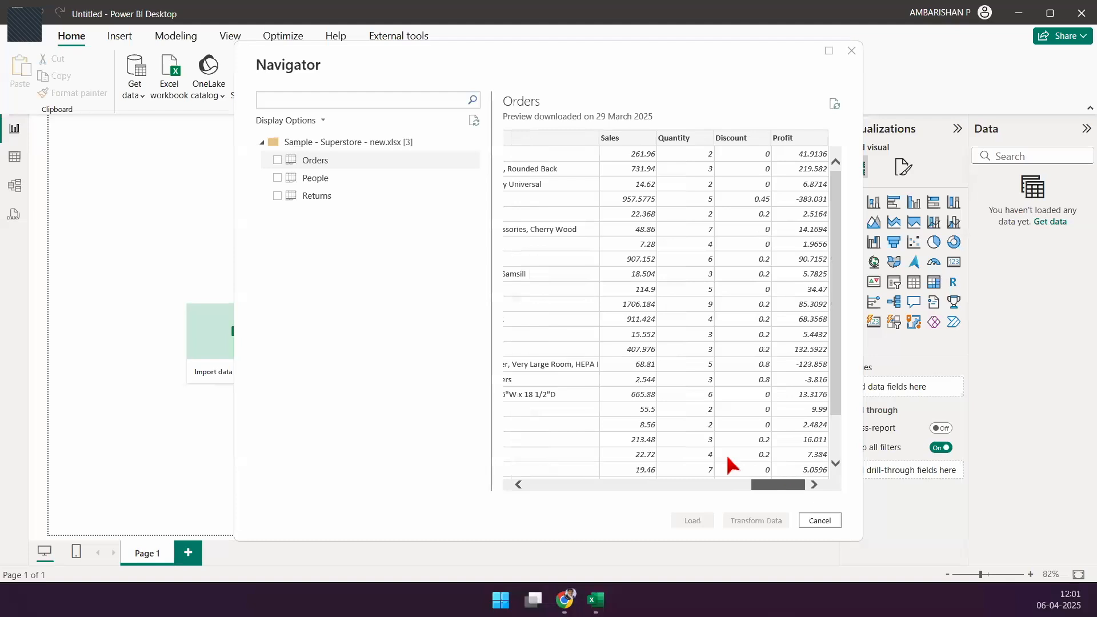
{"action": "mouse_move", "coordinate": [641, 319]}
{"action": "left_mouse_down"}
{"action": "mouse_move", "coordinate": [778, 210]}
{"action": "mouse_move", "coordinate": [987, 242]}
{"action": "left_mouse_up"}
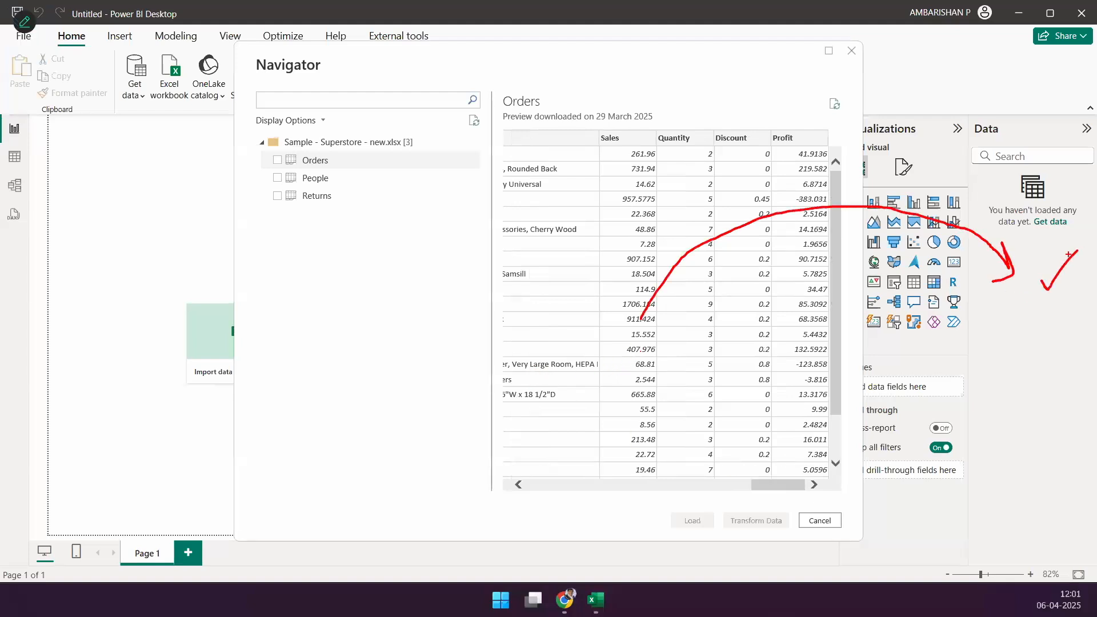
{"action": "key", "text": "Escape"}
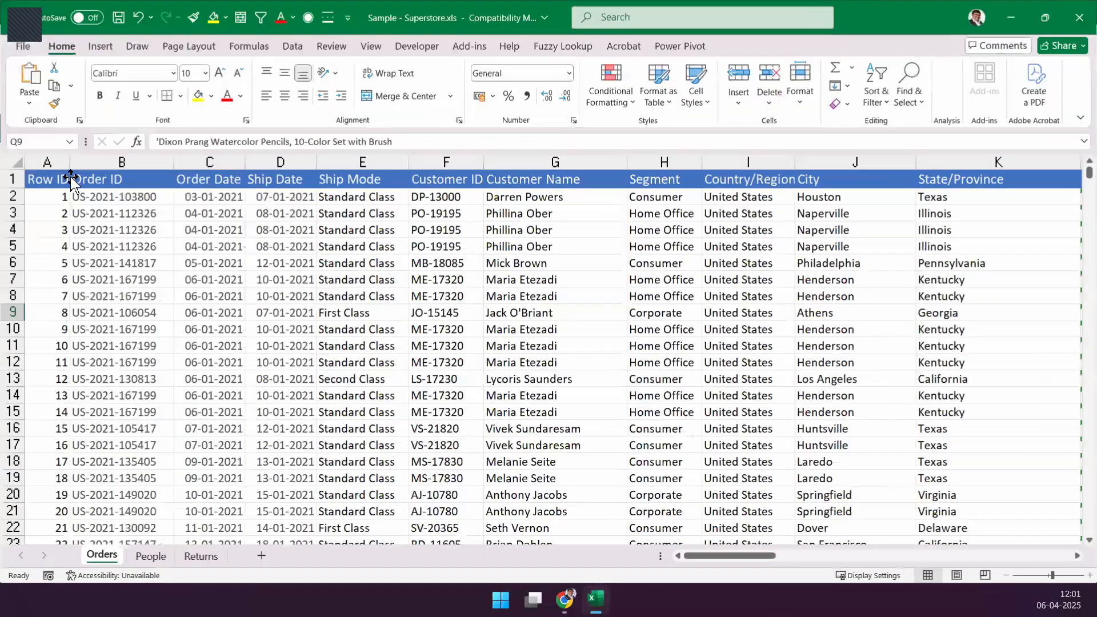
Switch to Excel and look across the columns of the Orders sheet in Sample - Superstore.xls, starting with Row ID and Order ID
{"action": "left_click", "coordinate": [47, 162]}
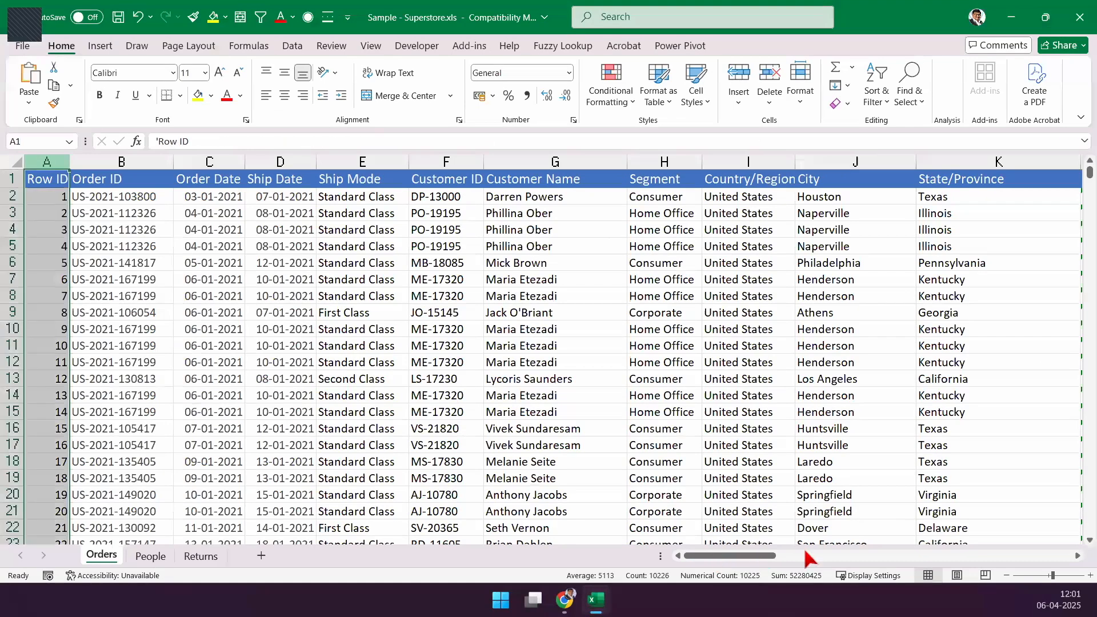
{"action": "left_click", "coordinate": [121, 162]}
{"action": "left_click_drag", "start_coordinate": [711, 556], "coordinate": [731, 556]}
{"action": "scroll", "coordinate": [1020, 539], "scroll_direction": "right", "scroll_amount": 6}
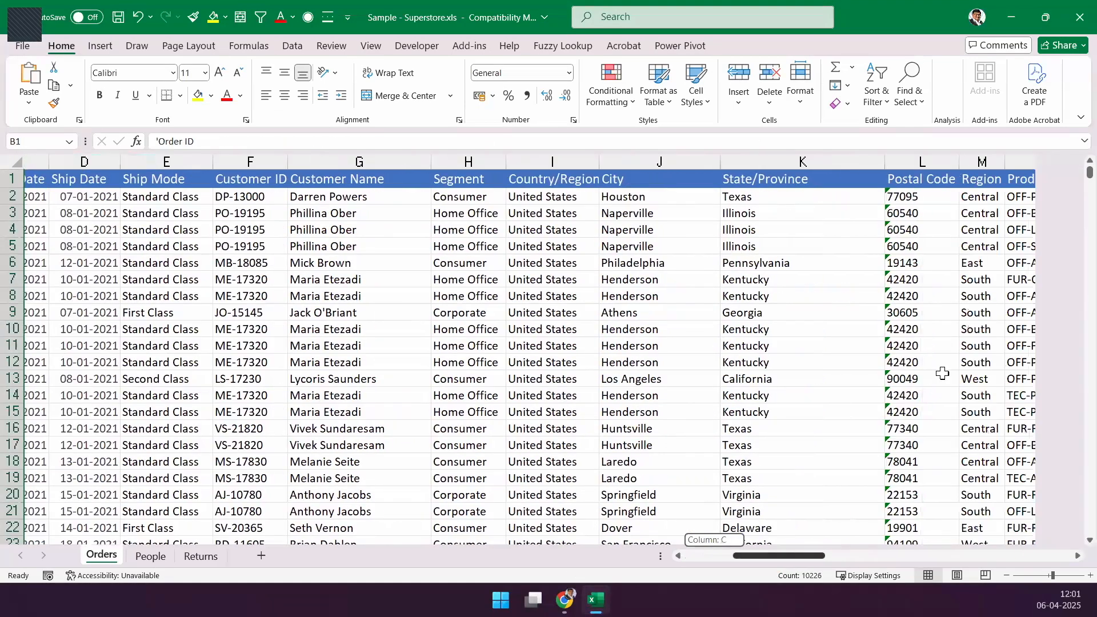
{"action": "scroll", "coordinate": [883, 163], "scroll_direction": "right", "scroll_amount": 7}
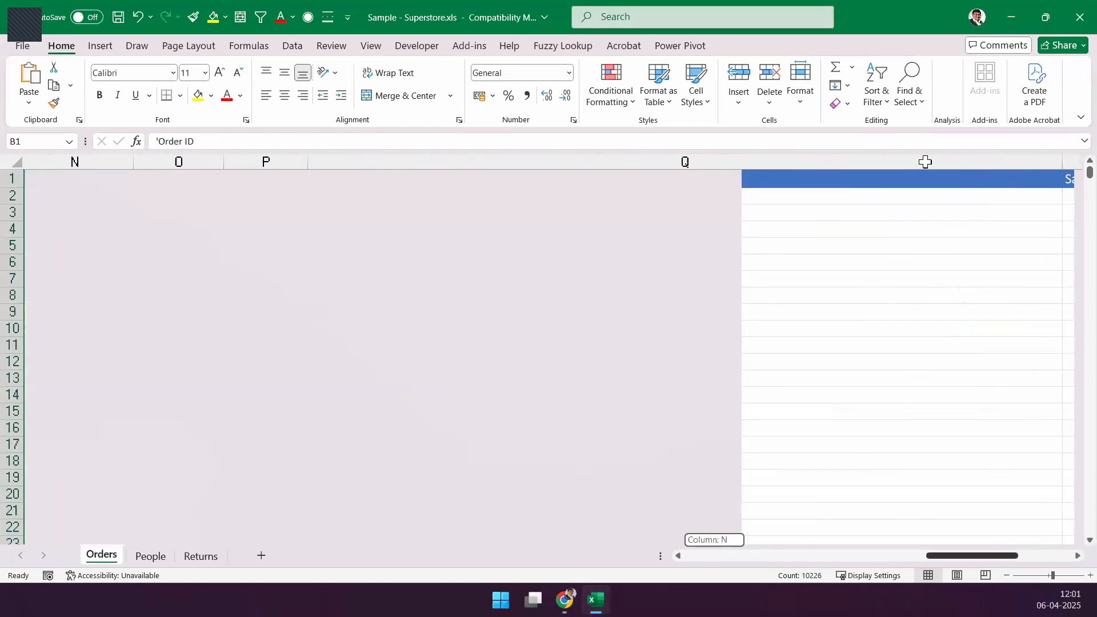
{"action": "scroll", "coordinate": [947, 269], "scroll_direction": "right", "scroll_amount": 1}
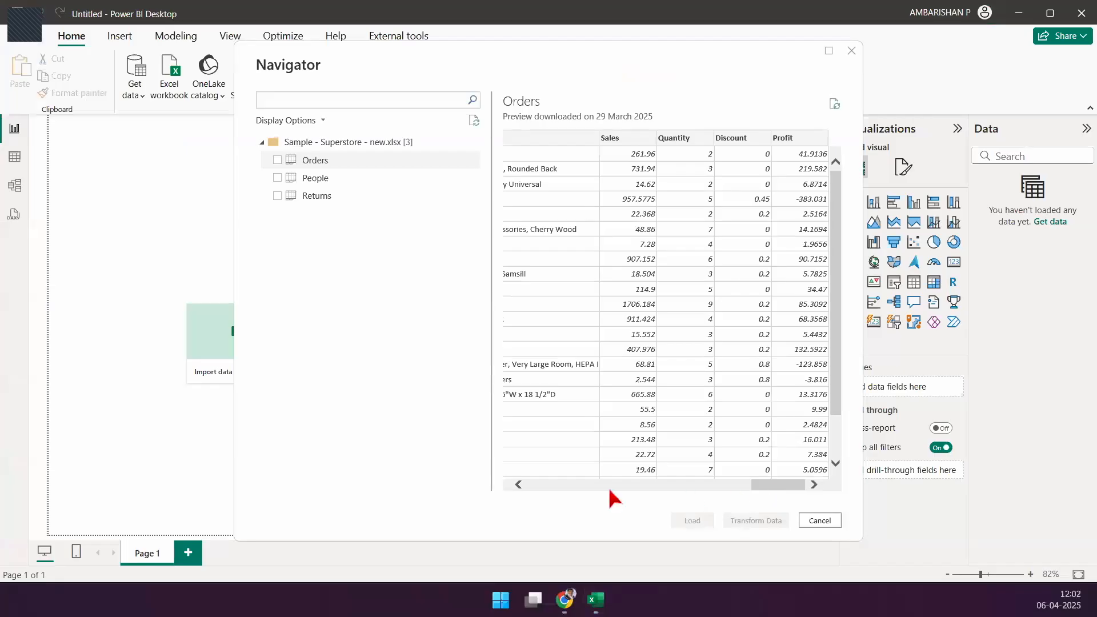
Return to the Power BI Navigator and examine the Sales, Quantity, Discount and Profit columns in the Orders preview
{"action": "scroll", "coordinate": [543, 216], "scroll_direction": "left", "scroll_amount": 10}
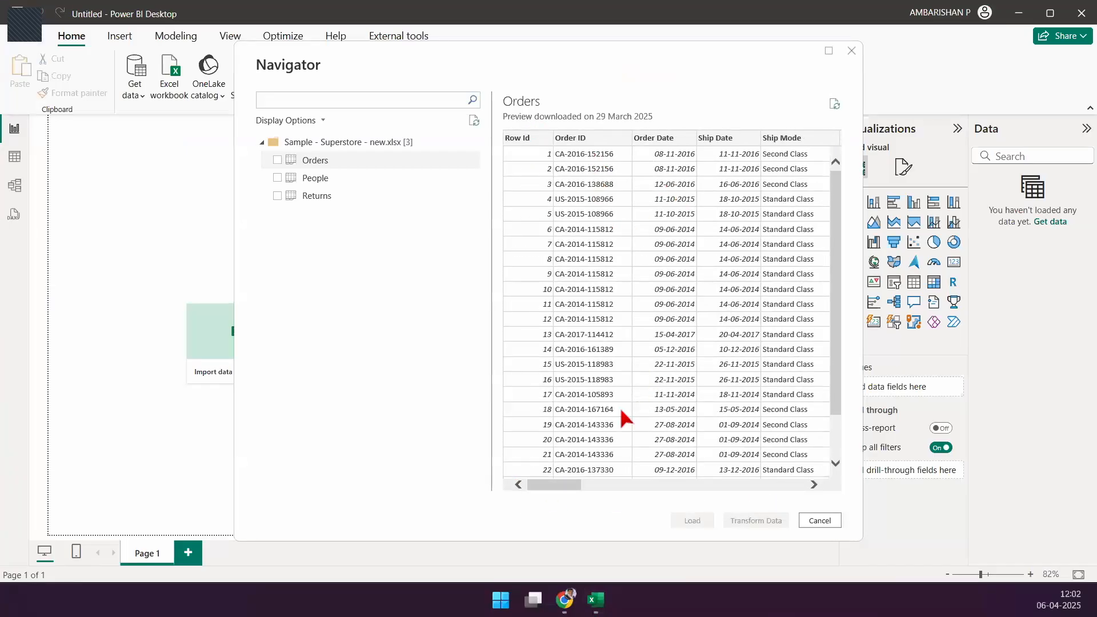
{"action": "left_click_drag", "start_coordinate": [568, 489], "coordinate": [791, 487]}
{"action": "key", "text": "ctrl+1"}
{"action": "left_click", "coordinate": [762, 184]}
{"action": "left_click_drag", "start_coordinate": [513, 94], "coordinate": [500, 26]}
{"action": "left_click_drag", "start_coordinate": [622, 69], "coordinate": [633, 28]}
{"action": "left_click_drag", "start_coordinate": [708, 65], "coordinate": [748, 26]}
{"action": "left_click_drag", "start_coordinate": [832, 61], "coordinate": [873, 12]}
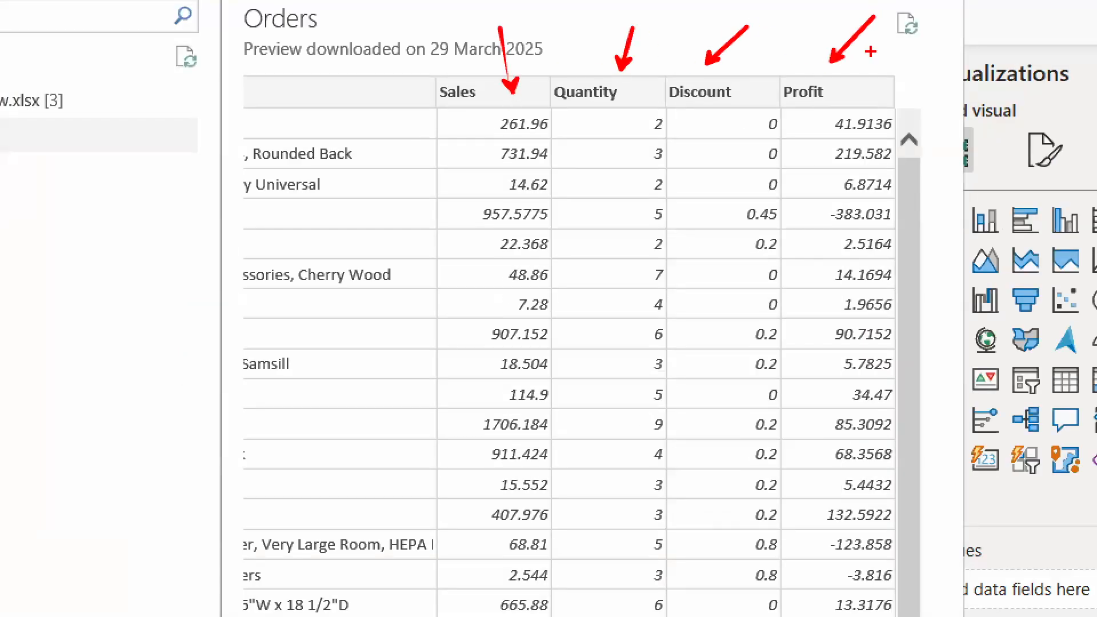
{"action": "key", "text": "Escape"}
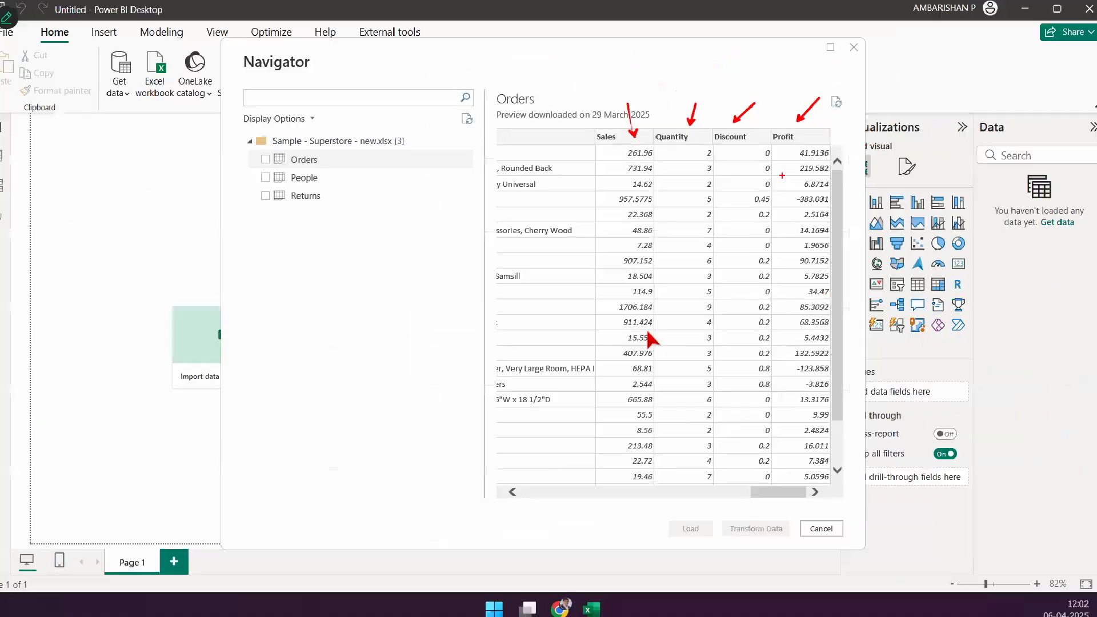
{"action": "left_click_drag", "start_coordinate": [799, 486], "coordinate": [513, 487]}
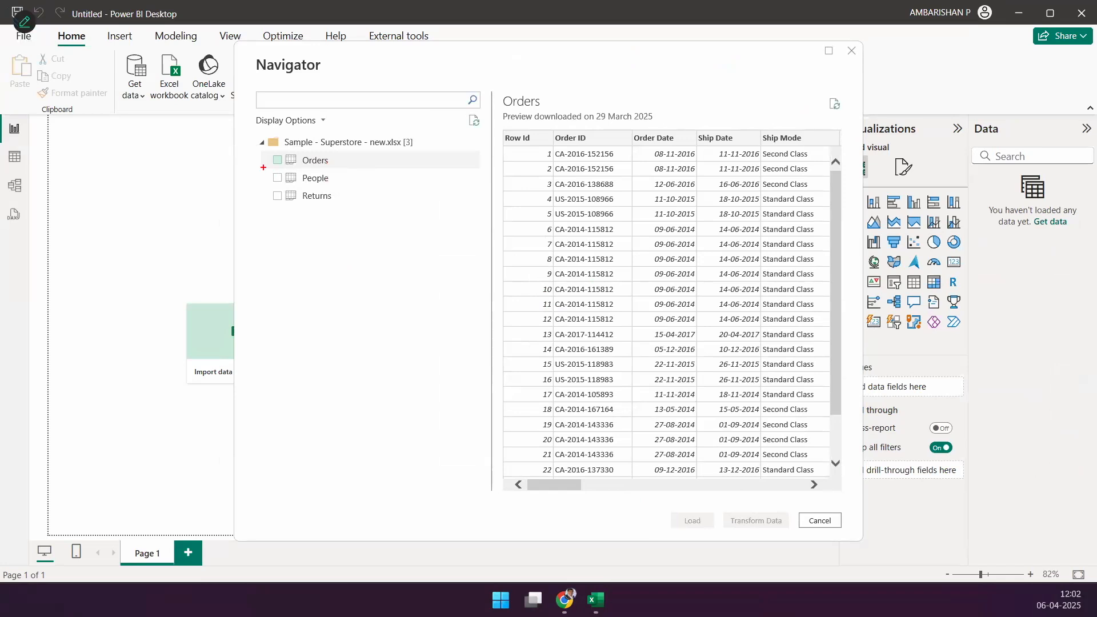
{"action": "left_click_drag", "start_coordinate": [634, 492], "coordinate": [839, 539]}
{"action": "left_click_drag", "start_coordinate": [774, 444], "coordinate": [759, 510]}
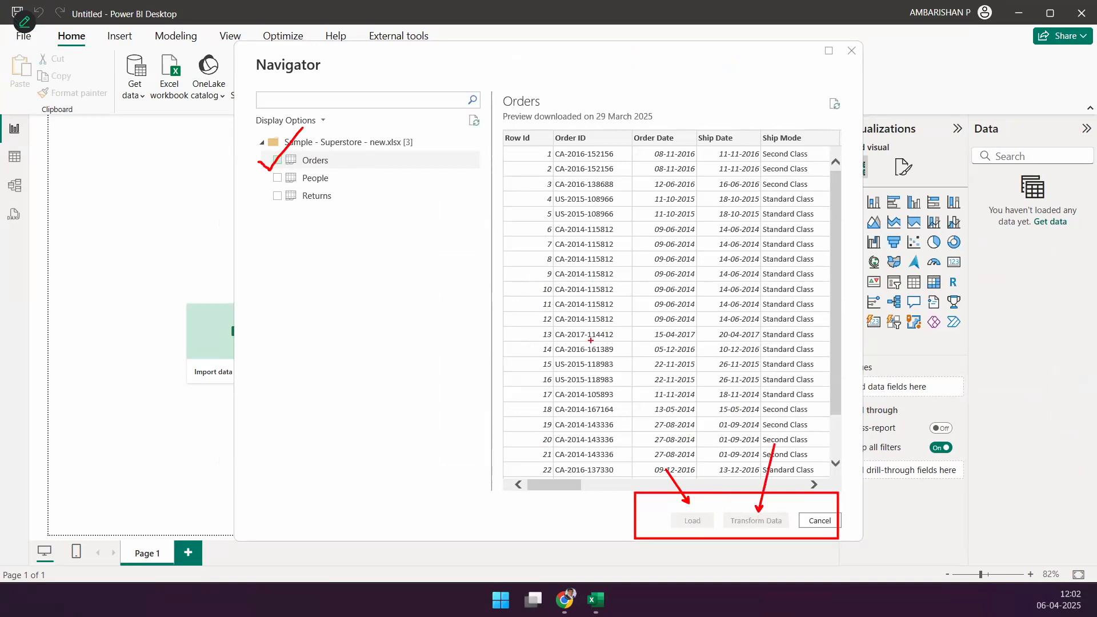
{"action": "key", "text": "Escape"}
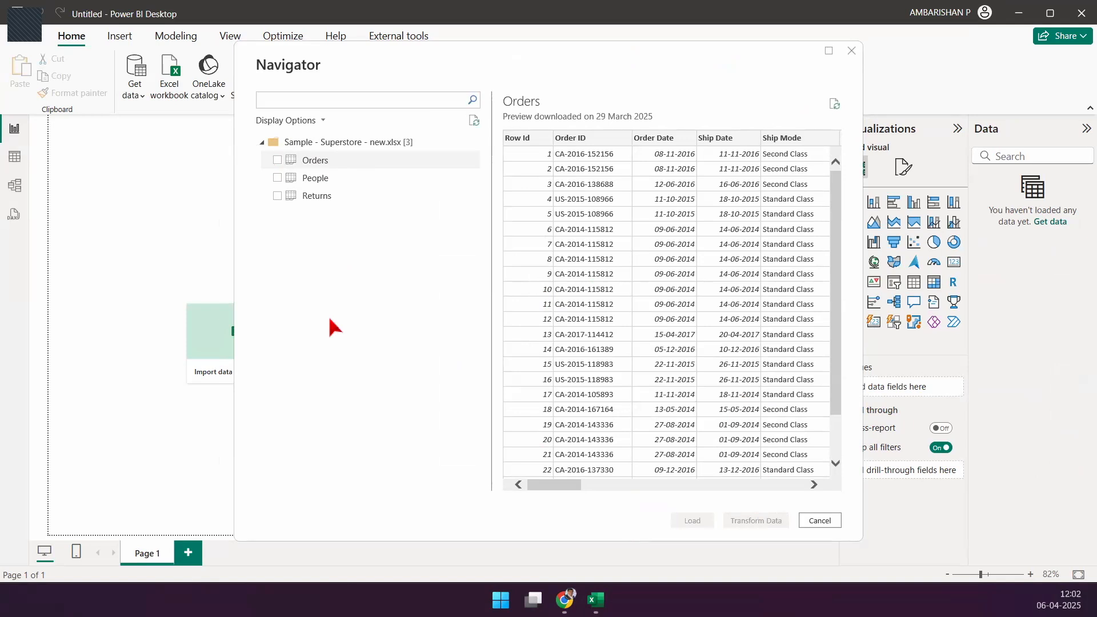
{"action": "left_click_drag", "start_coordinate": [269, 166], "coordinate": [294, 141]}
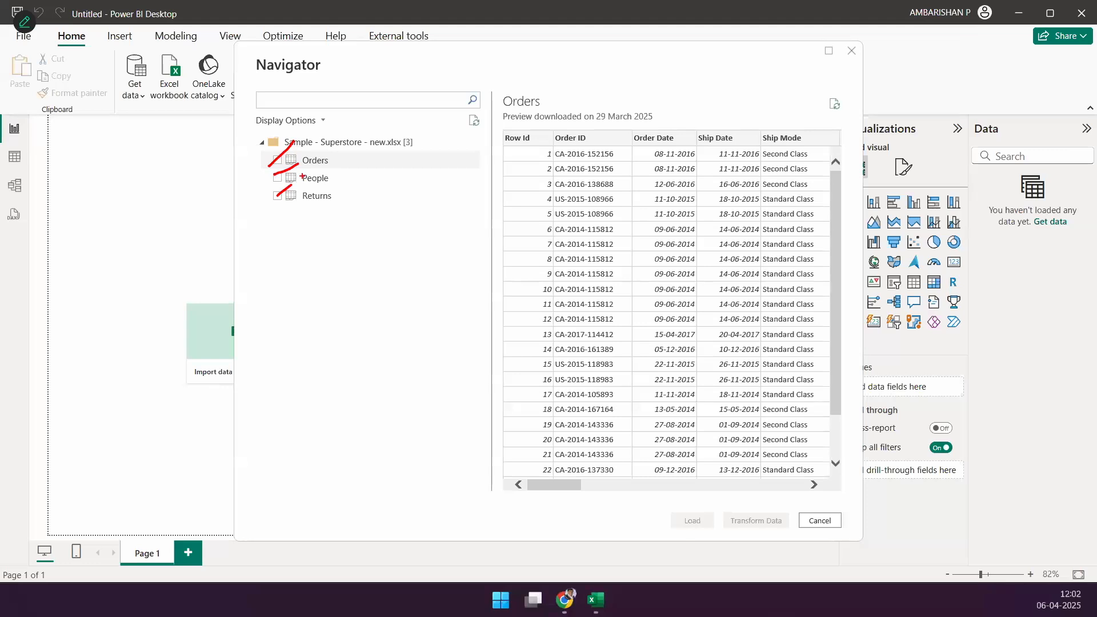
{"action": "key", "text": "Escape"}
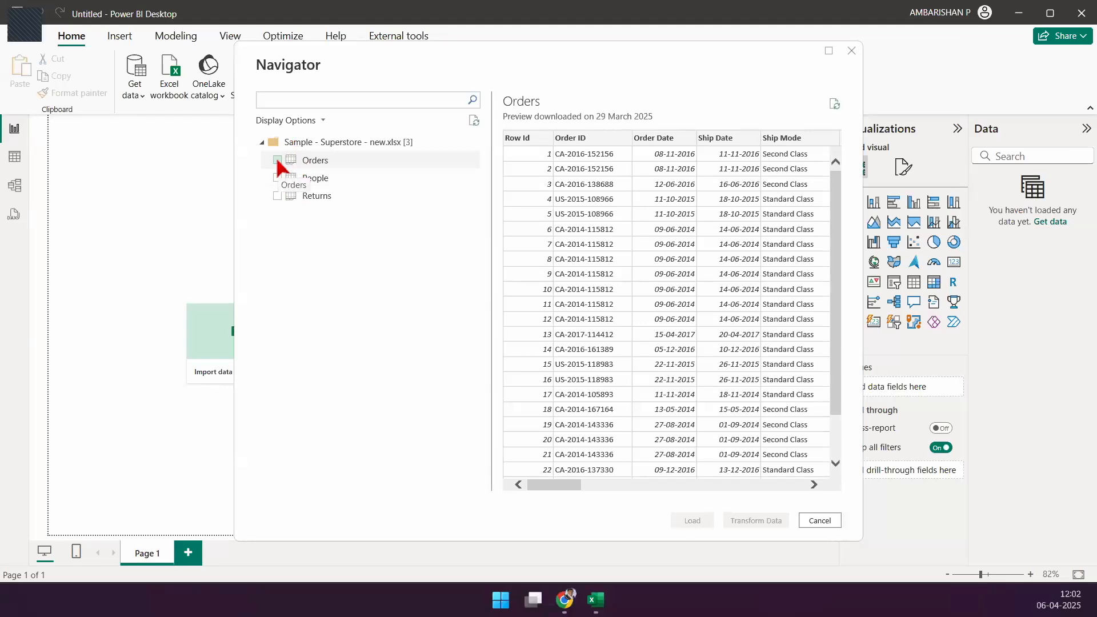
Select the Orders table of Sample - Superstore - new.xlsx for import
{"action": "left_click", "coordinate": [278, 161]}
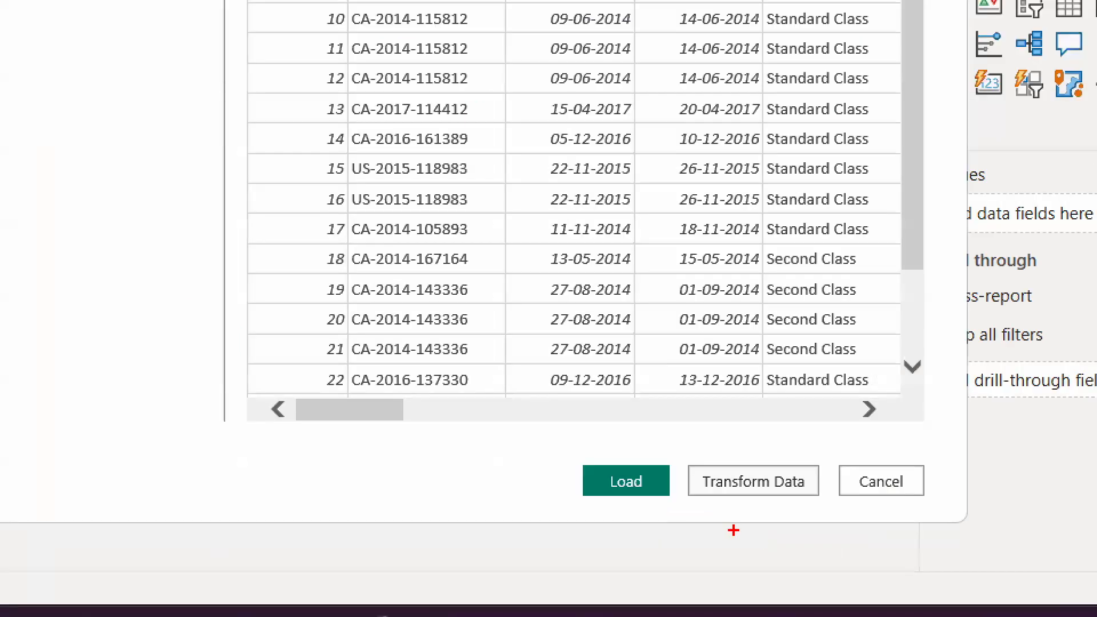
{"action": "left_click_drag", "start_coordinate": [677, 501], "coordinate": [646, 477]}
{"action": "left_click_drag", "start_coordinate": [768, 511], "coordinate": [781, 462]}
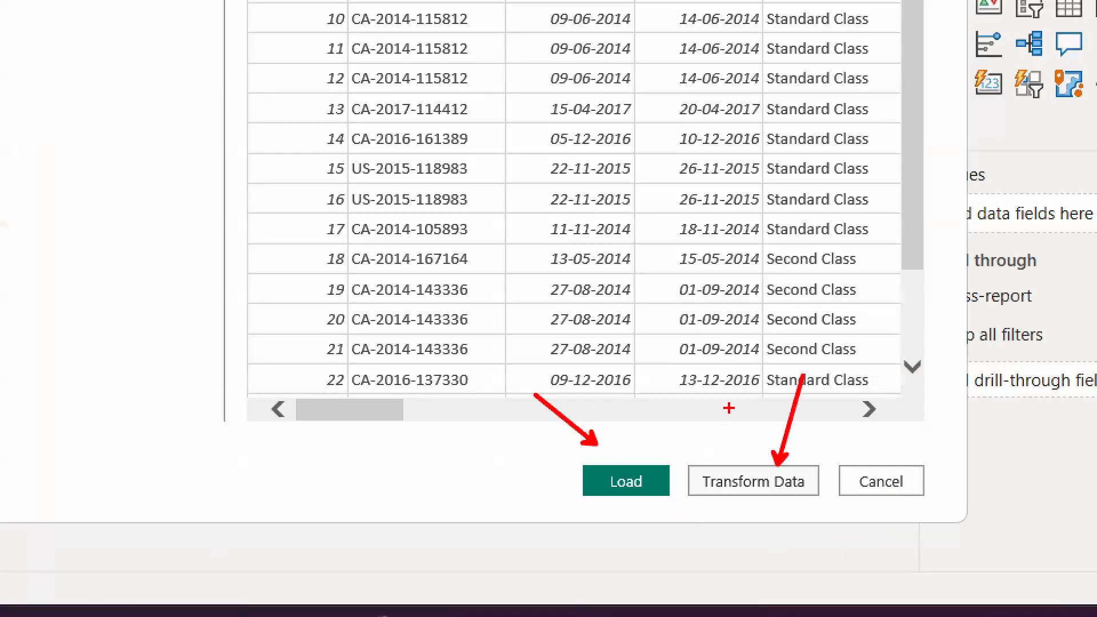
{"action": "left_click_drag", "start_coordinate": [635, 450], "coordinate": [742, 330]}
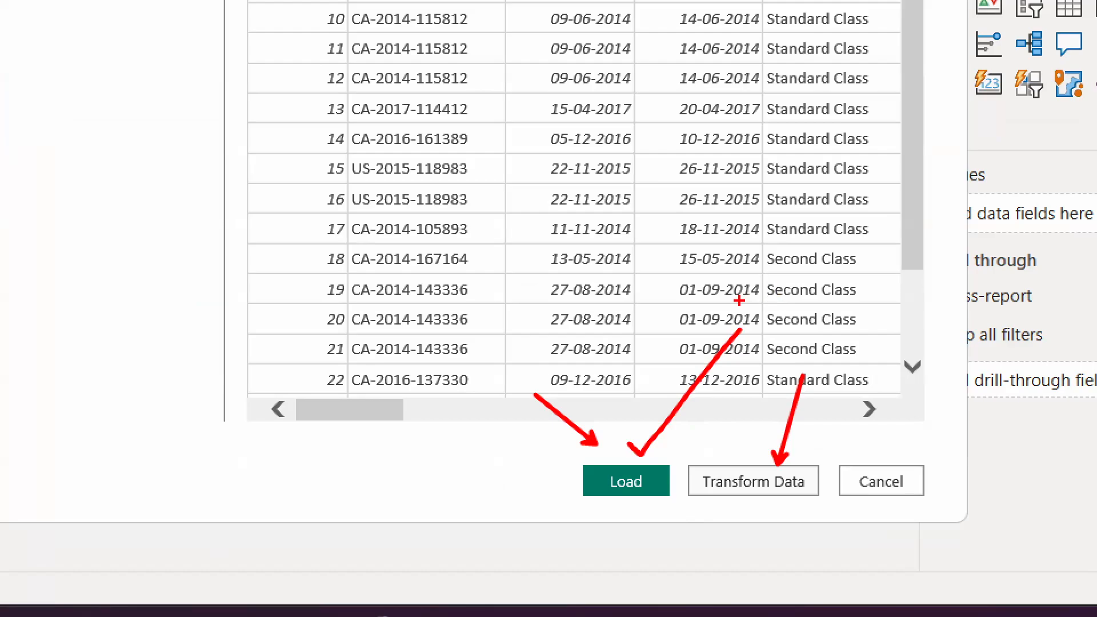
{"action": "key", "text": "Escape"}
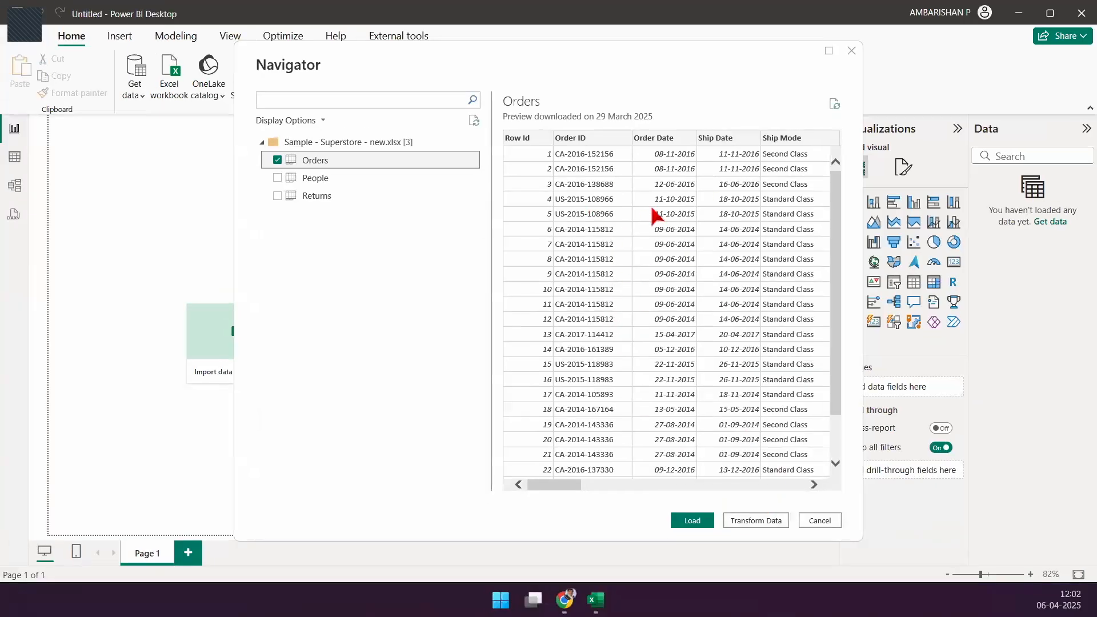
{"action": "mouse_move", "coordinate": [676, 501]}
{"action": "left_mouse_down"}
{"action": "mouse_move", "coordinate": [686, 510]}
{"action": "mouse_move", "coordinate": [717, 478]}
{"action": "left_mouse_up"}
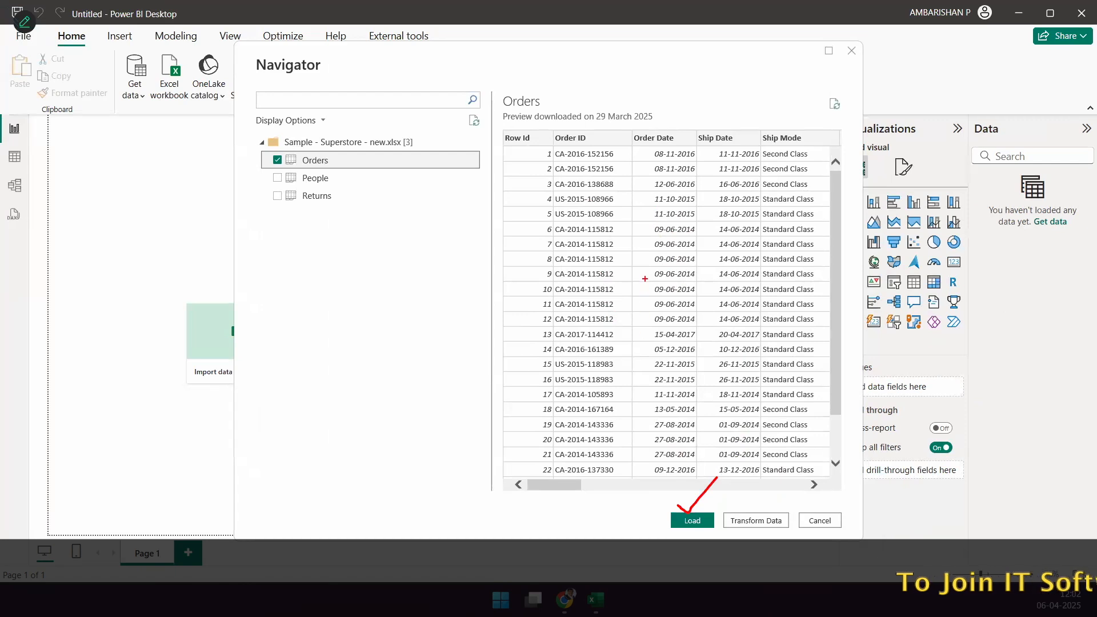
{"action": "mouse_move", "coordinate": [644, 235]}
{"action": "left_mouse_down"}
{"action": "mouse_move", "coordinate": [668, 230]}
{"action": "mouse_move", "coordinate": [653, 247]}
{"action": "mouse_move", "coordinate": [656, 295]}
{"action": "mouse_move", "coordinate": [670, 298]}
{"action": "left_mouse_up"}
{"action": "mouse_move", "coordinate": [653, 344]}
{"action": "left_mouse_down"}
{"action": "mouse_move", "coordinate": [655, 366]}
{"action": "mouse_move", "coordinate": [664, 361]}
{"action": "left_mouse_up"}
{"action": "left_click_drag", "start_coordinate": [651, 358], "coordinate": [677, 335]}
{"action": "left_click_drag", "start_coordinate": [748, 505], "coordinate": [792, 443]}
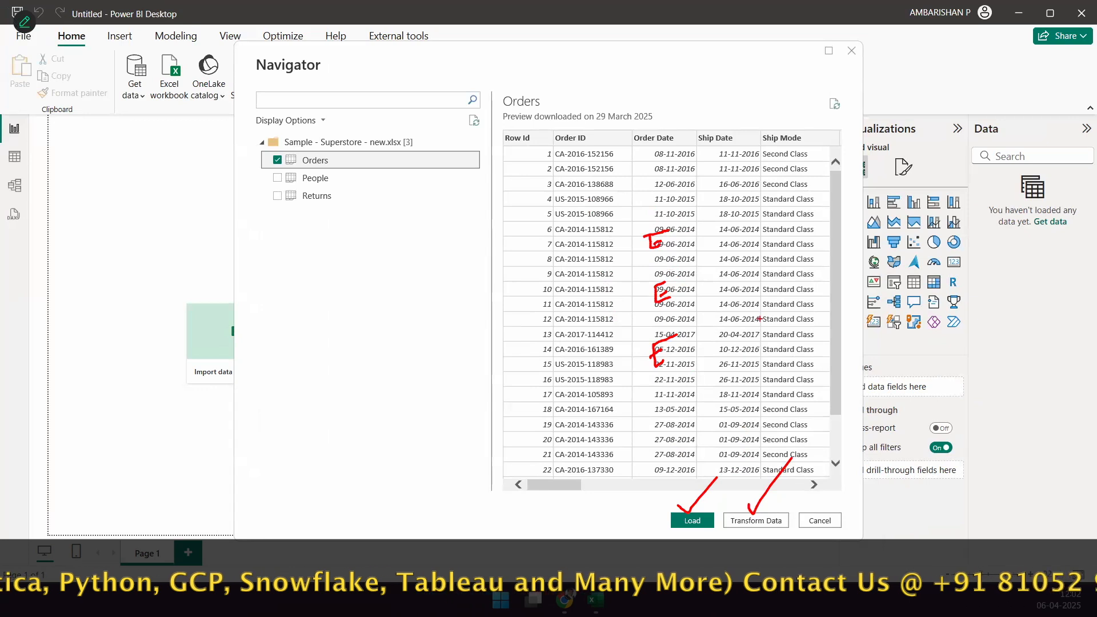
Load the selected Orders table into the Power BI report
{"action": "key", "text": "Escape"}
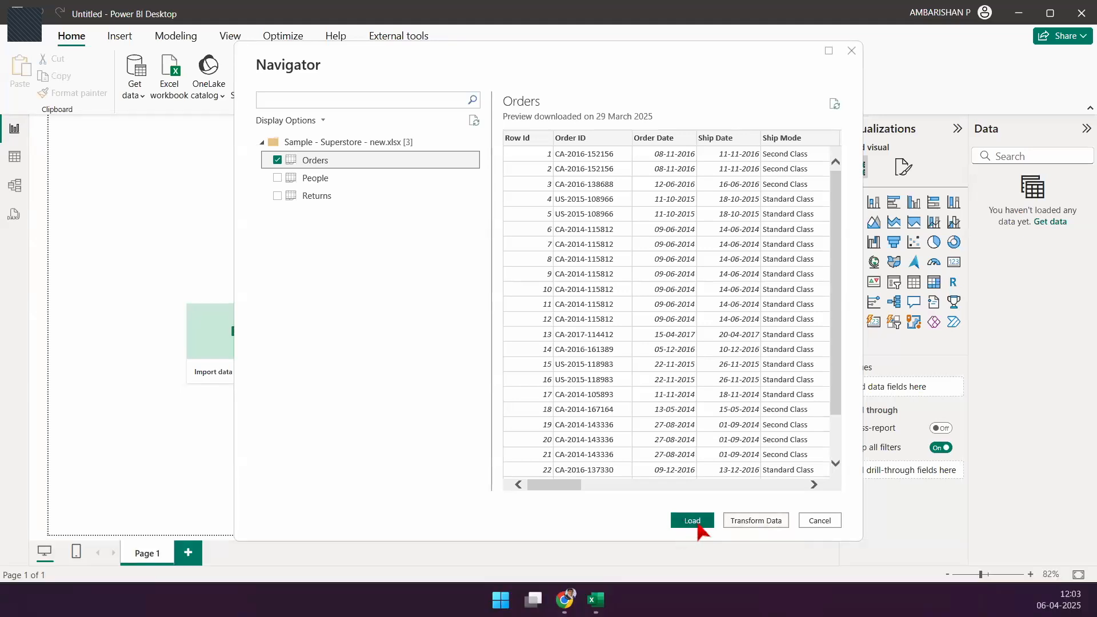
{"action": "left_click", "coordinate": [693, 521]}
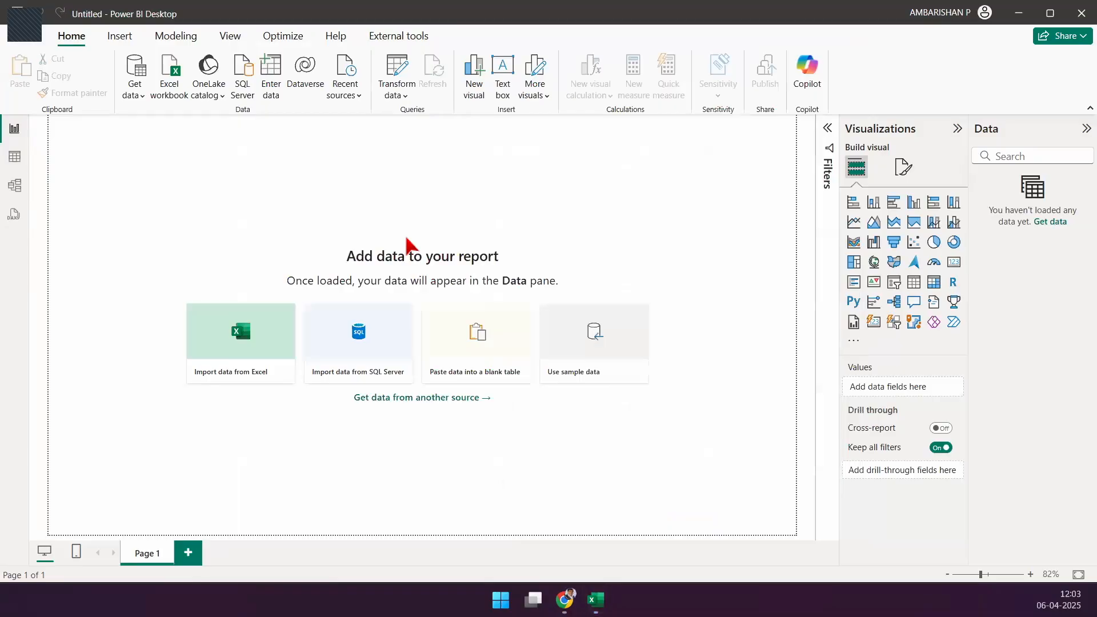
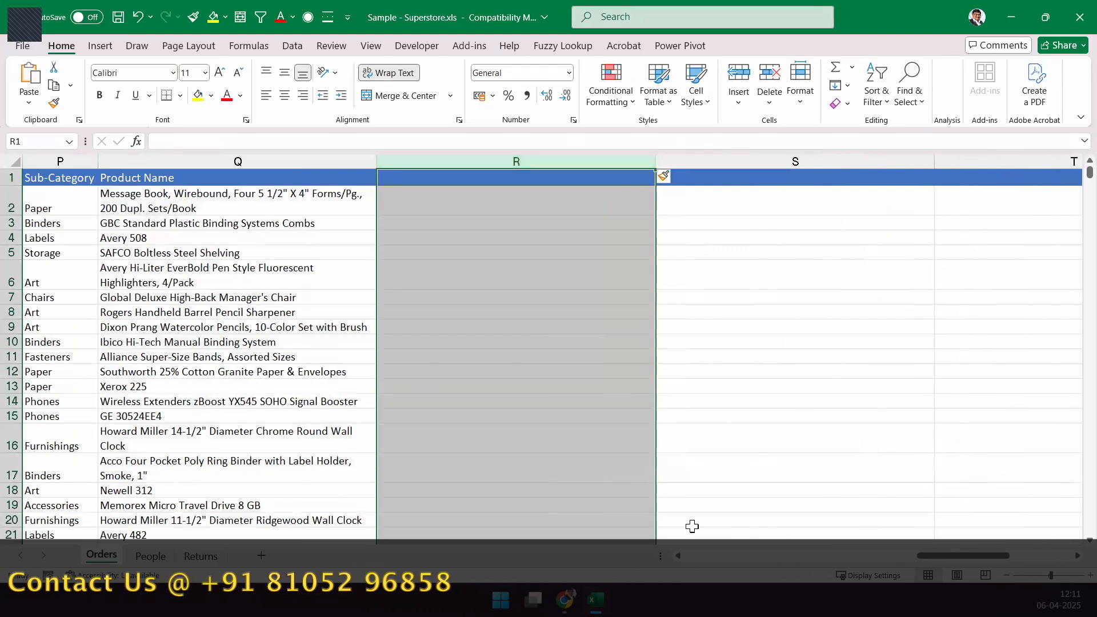
Switch to Excel and go to the Product Name header in the Orders sheet of Sample - Superstore.xls
{"action": "left_click", "coordinate": [699, 474]}
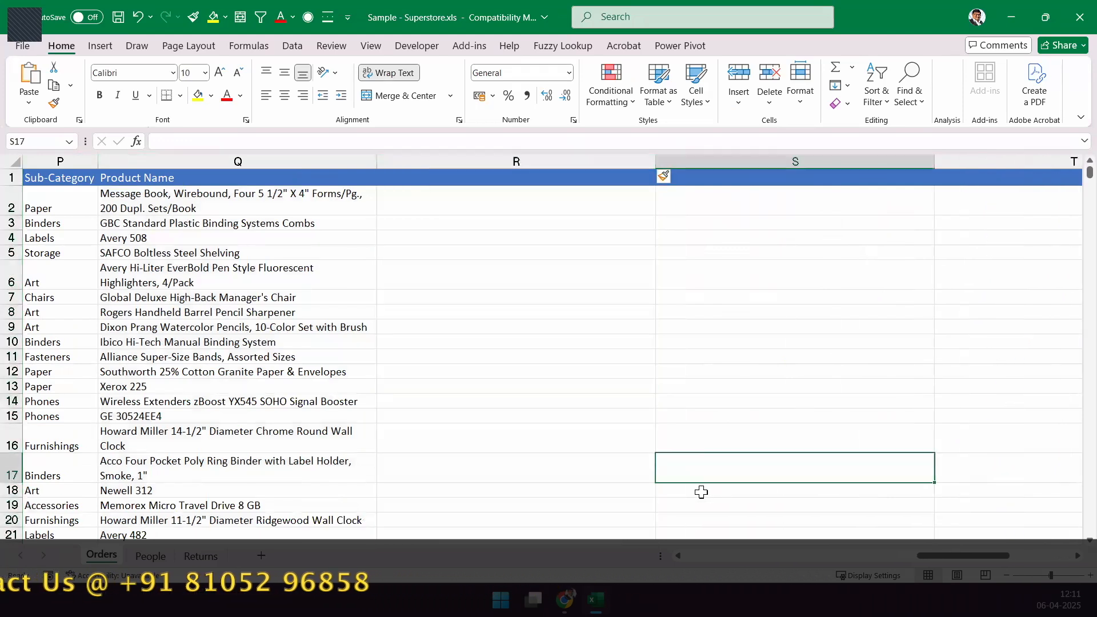
{"action": "left_click", "coordinate": [1077, 555]}
{"action": "scroll", "coordinate": [457, 410], "scroll_direction": "up", "scroll_amount": 1}
{"action": "scroll", "coordinate": [456, 410], "scroll_direction": "up", "scroll_amount": 1}
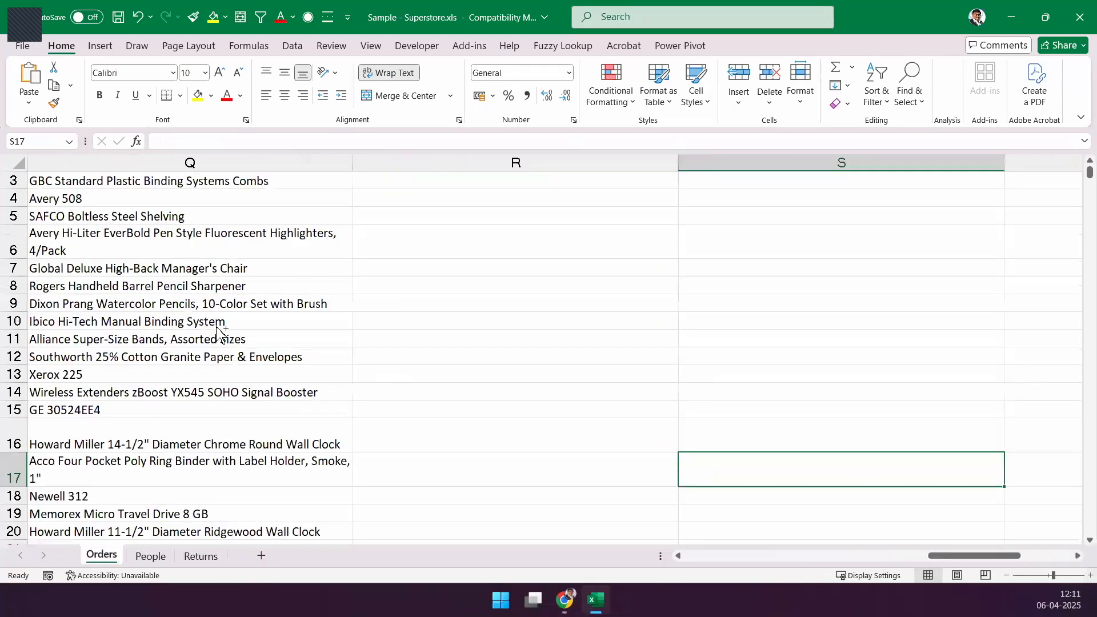
{"action": "left_click", "coordinate": [216, 325]}
{"action": "key", "text": "ctrl+Up"}
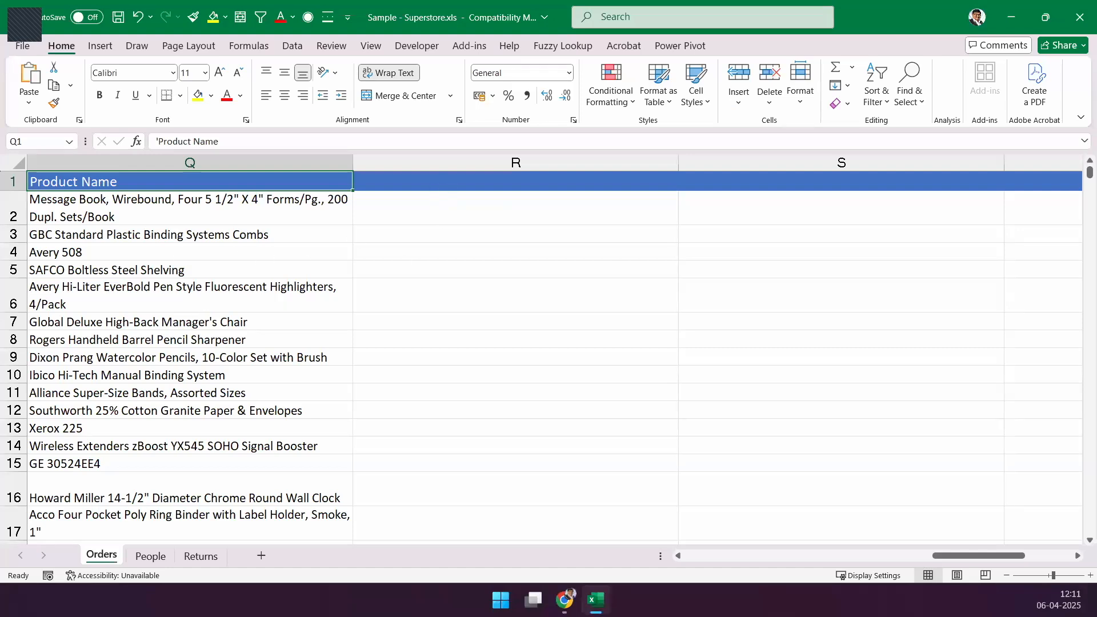
{"action": "mouse_move", "coordinate": [27, 193]}
{"action": "left_mouse_down"}
{"action": "mouse_move", "coordinate": [329, 232]}
{"action": "mouse_move", "coordinate": [388, 227]}
{"action": "left_mouse_up"}
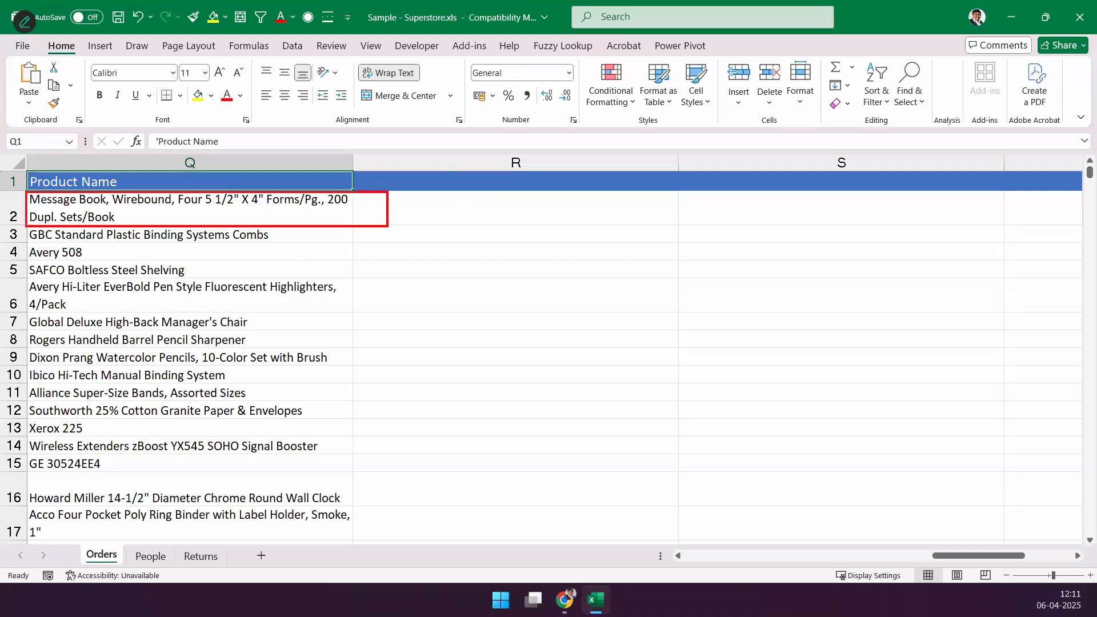
{"action": "left_click_drag", "start_coordinate": [226, 137], "coordinate": [110, 180]}
{"action": "mouse_move", "coordinate": [215, 132]}
{"action": "left_mouse_down"}
{"action": "mouse_move", "coordinate": [226, 137]}
{"action": "mouse_move", "coordinate": [214, 154]}
{"action": "mouse_move", "coordinate": [231, 150]}
{"action": "left_mouse_up"}
{"action": "mouse_move", "coordinate": [235, 133]}
{"action": "left_mouse_down"}
{"action": "mouse_move", "coordinate": [232, 149]}
{"action": "mouse_move", "coordinate": [266, 122]}
{"action": "left_mouse_up"}
{"action": "left_click_drag", "start_coordinate": [109, 175], "coordinate": [105, 212]}
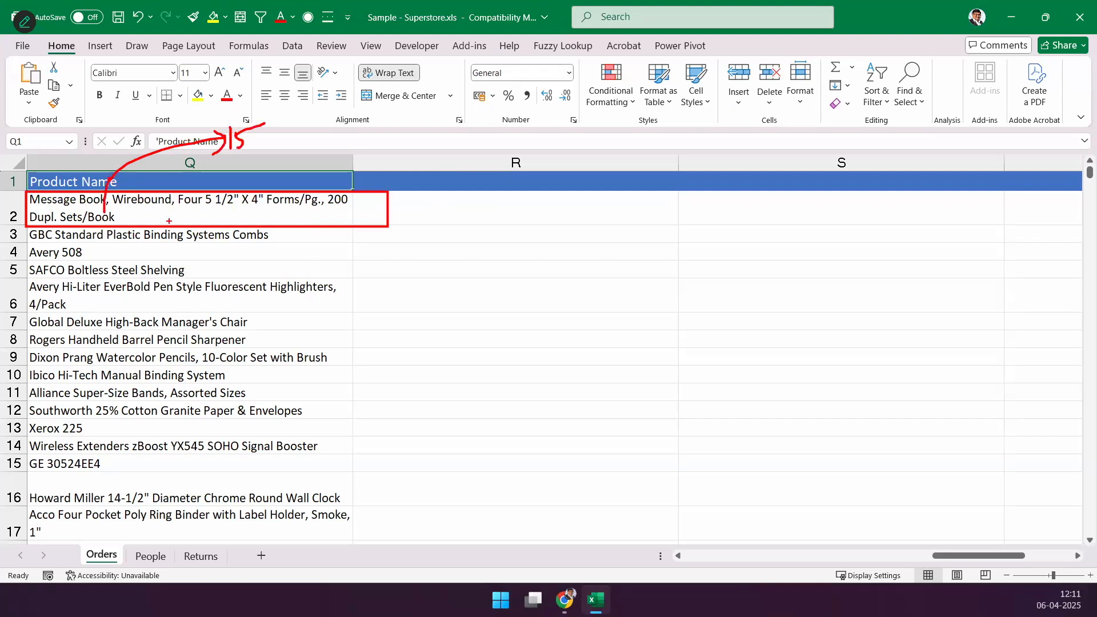
{"action": "left_click_drag", "start_coordinate": [323, 207], "coordinate": [460, 201]}
{"action": "mouse_move", "coordinate": [449, 196]}
{"action": "left_mouse_down"}
{"action": "mouse_move", "coordinate": [461, 203]}
{"action": "mouse_move", "coordinate": [442, 214]}
{"action": "left_mouse_up"}
{"action": "left_click_drag", "start_coordinate": [275, 235], "coordinate": [407, 234]}
{"action": "left_click_drag", "start_coordinate": [395, 230], "coordinate": [391, 248]}
{"action": "left_click_drag", "start_coordinate": [288, 257], "coordinate": [377, 270]}
{"action": "left_click_drag", "start_coordinate": [346, 159], "coordinate": [681, 568]}
{"action": "mouse_move", "coordinate": [421, 110]}
{"action": "left_mouse_down"}
{"action": "mouse_move", "coordinate": [424, 144]}
{"action": "mouse_move", "coordinate": [460, 137]}
{"action": "mouse_move", "coordinate": [473, 162]}
{"action": "left_mouse_up"}
{"action": "left_click_drag", "start_coordinate": [473, 143], "coordinate": [524, 137]}
{"action": "mouse_move", "coordinate": [536, 129]}
{"action": "left_mouse_down"}
{"action": "mouse_move", "coordinate": [536, 153]}
{"action": "mouse_move", "coordinate": [705, 147]}
{"action": "mouse_move", "coordinate": [700, 157]}
{"action": "left_mouse_up"}
{"action": "key", "text": "Escape"}
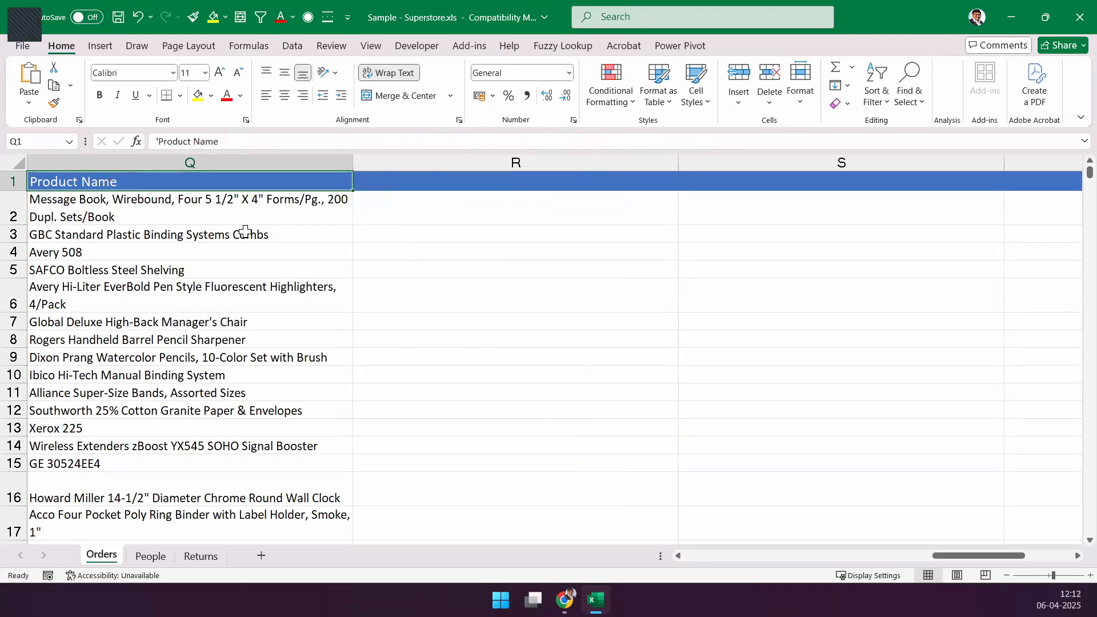
Open the first product name in Q2 for editing, highlight its leading characters, and leave the text as it is
{"action": "left_click", "coordinate": [377, 219]}
{"action": "double_click", "coordinate": [188, 214]}
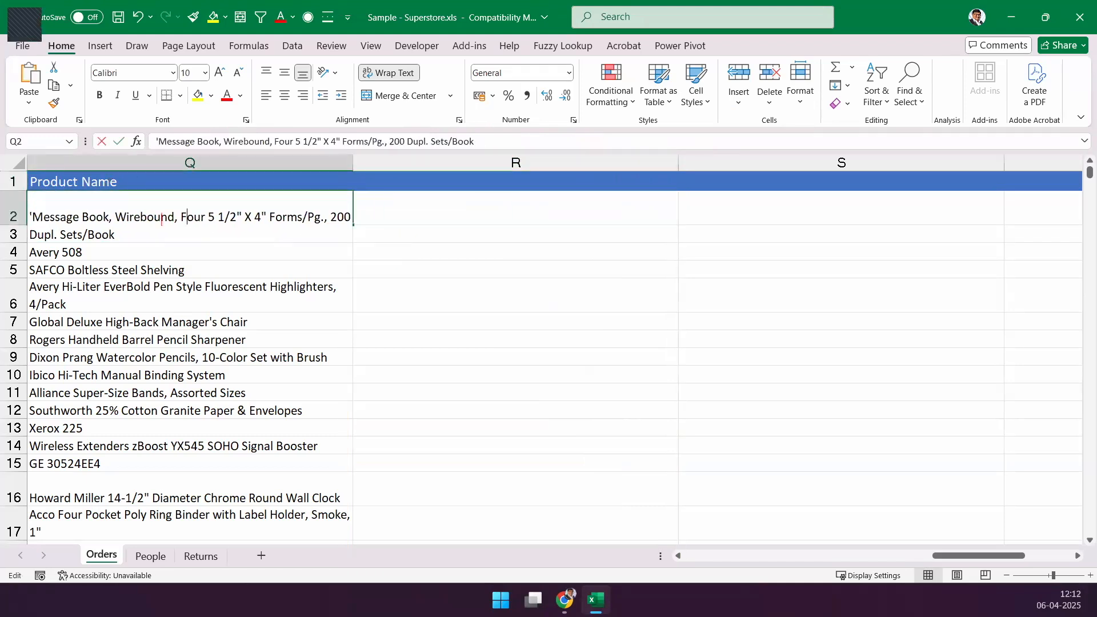
{"action": "left_click_drag", "start_coordinate": [32, 217], "coordinate": [148, 220]}
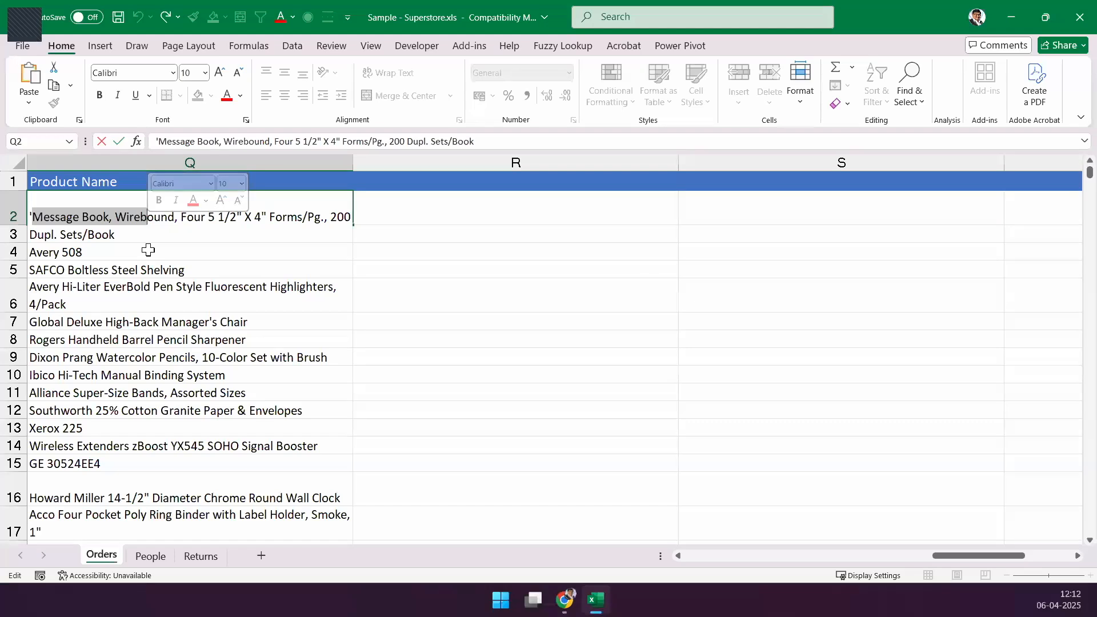
{"action": "mouse_move", "coordinate": [319, 203]}
{"action": "left_mouse_down"}
{"action": "mouse_move", "coordinate": [391, 160]}
{"action": "mouse_move", "coordinate": [460, 203]}
{"action": "mouse_move", "coordinate": [487, 179]}
{"action": "left_mouse_up"}
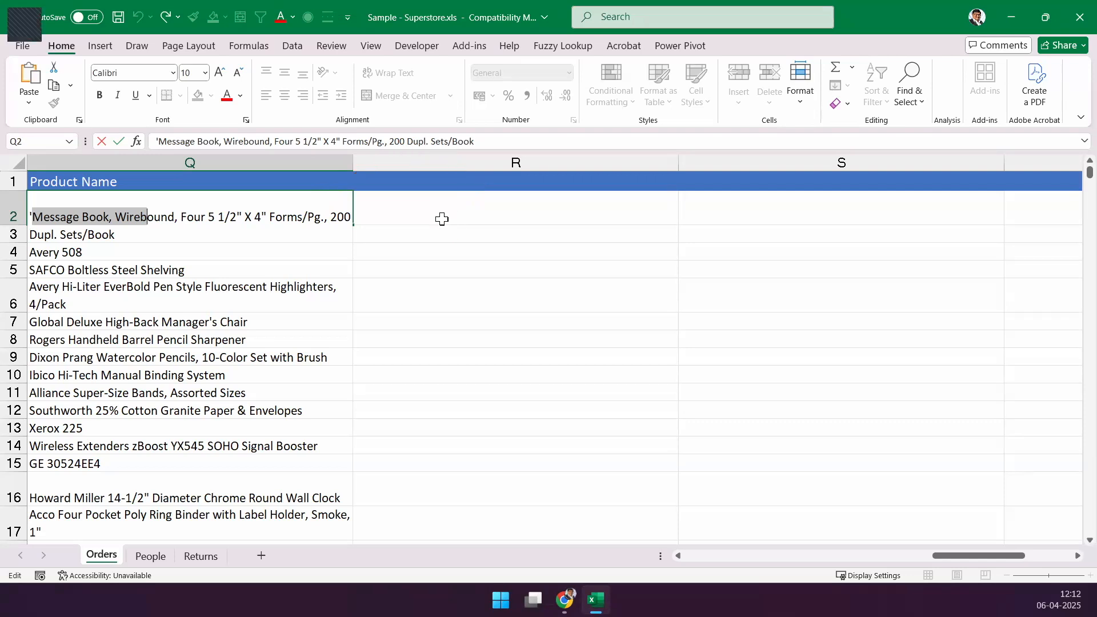
{"action": "left_click", "coordinate": [443, 216]}
Enter the column header "Left 15 Char" in cell R1, beside Product Name
{"action": "left_click", "coordinate": [444, 183]}
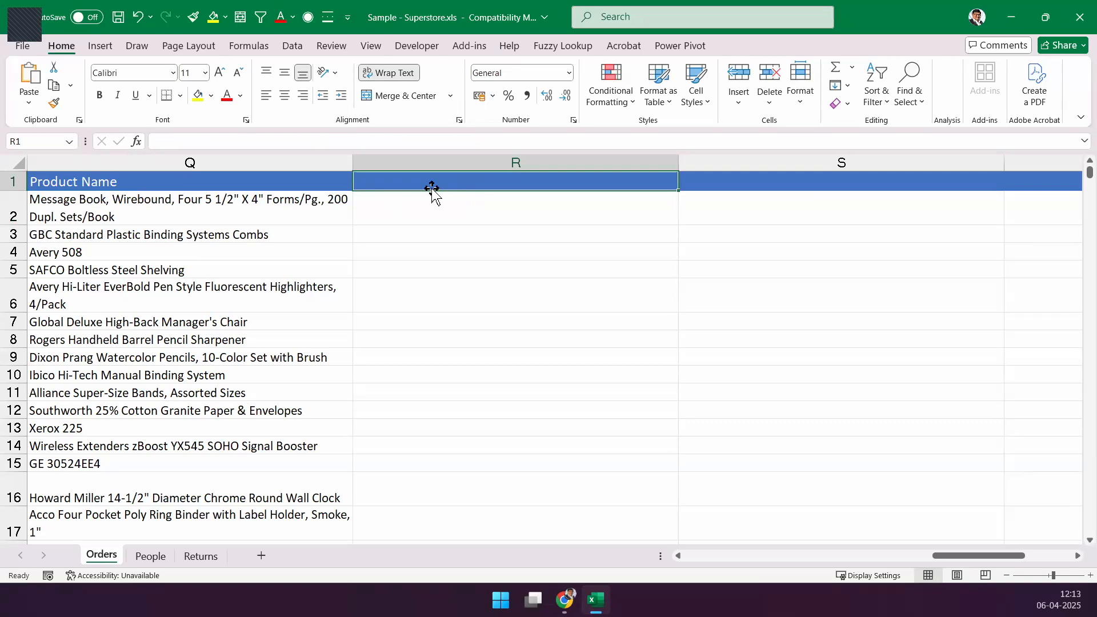
{"action": "type", "text": "Left 15 Char"}
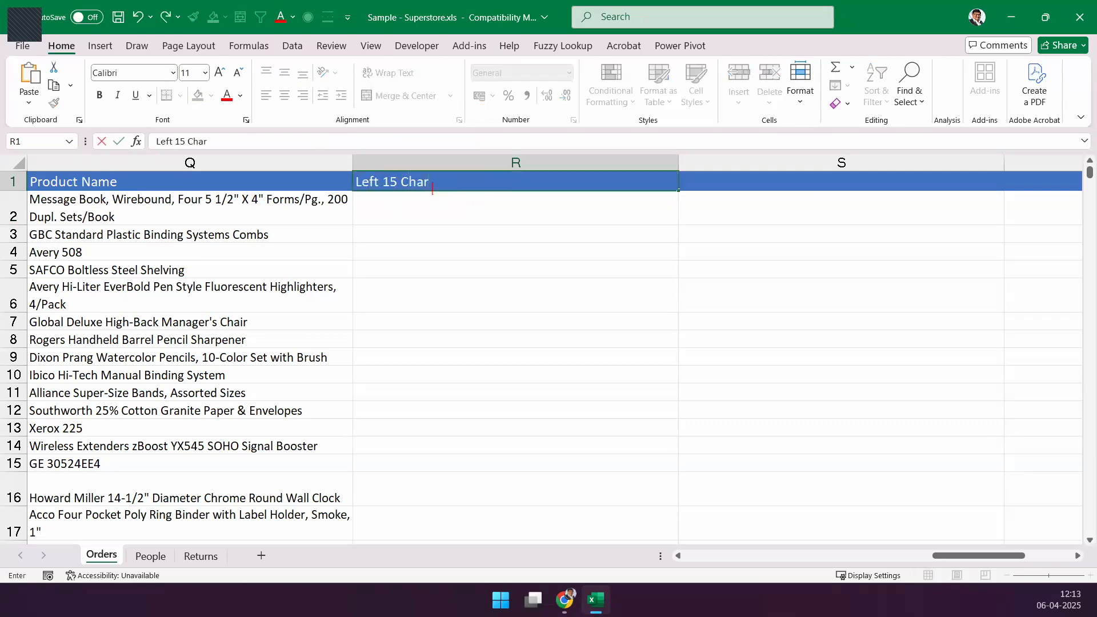
{"action": "mouse_move", "coordinate": [258, 197]}
{"action": "left_mouse_down"}
{"action": "mouse_move", "coordinate": [289, 167]}
{"action": "mouse_move", "coordinate": [462, 204]}
{"action": "mouse_move", "coordinate": [516, 147]}
{"action": "left_mouse_up"}
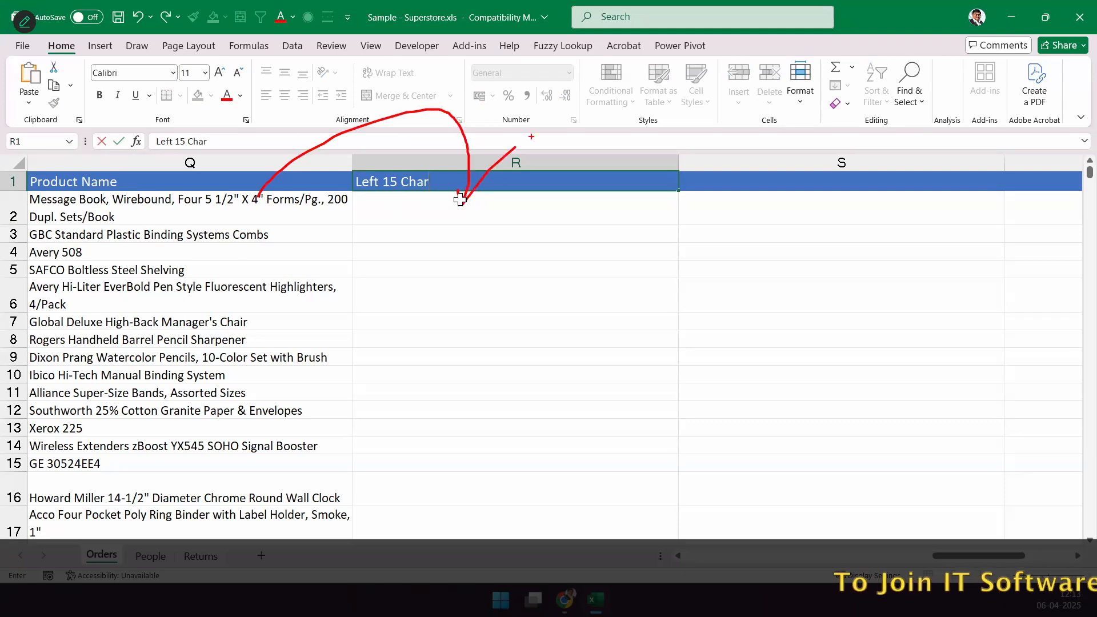
{"action": "key", "text": "Escape"}
Start a formula in cell R2 with =Left to bring up the LEFT function
{"action": "left_click", "coordinate": [400, 212]}
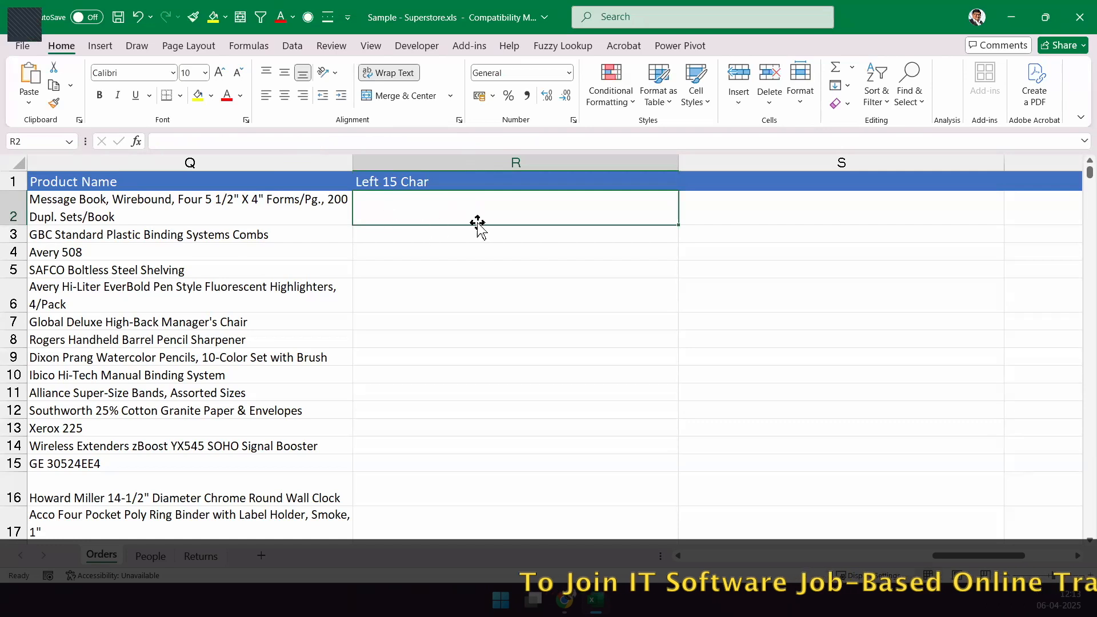
{"action": "type", "text": "="}
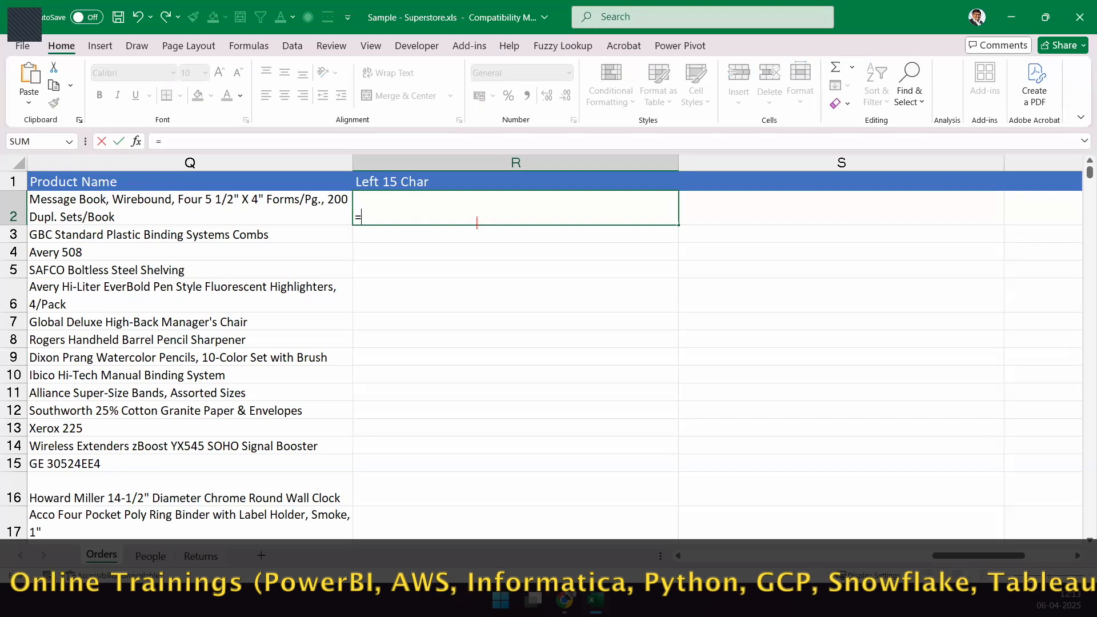
{"action": "type", "text": "Left"}
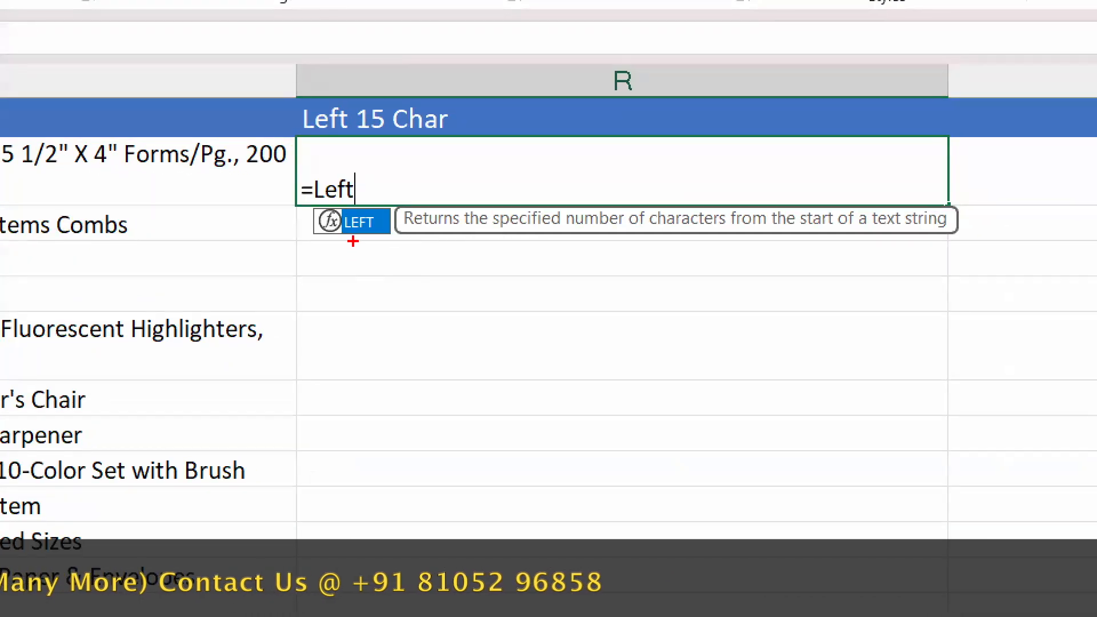
{"action": "left_click_drag", "start_coordinate": [354, 241], "coordinate": [329, 314]}
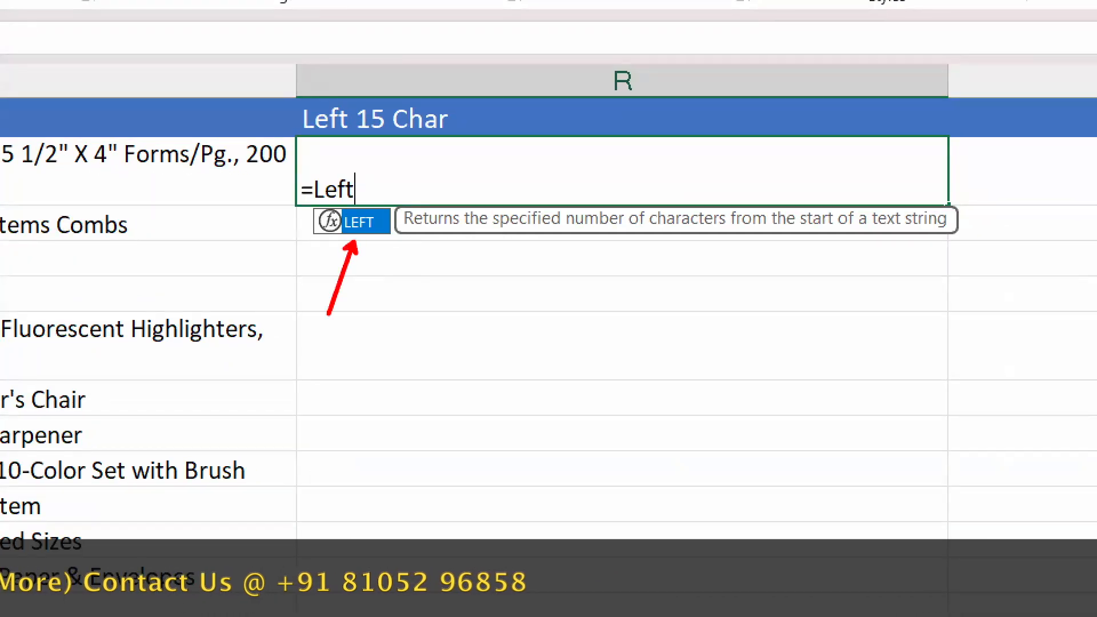
{"action": "left_click_drag", "start_coordinate": [314, 226], "coordinate": [206, 264]}
{"action": "left_click_drag", "start_coordinate": [317, 240], "coordinate": [334, 248]}
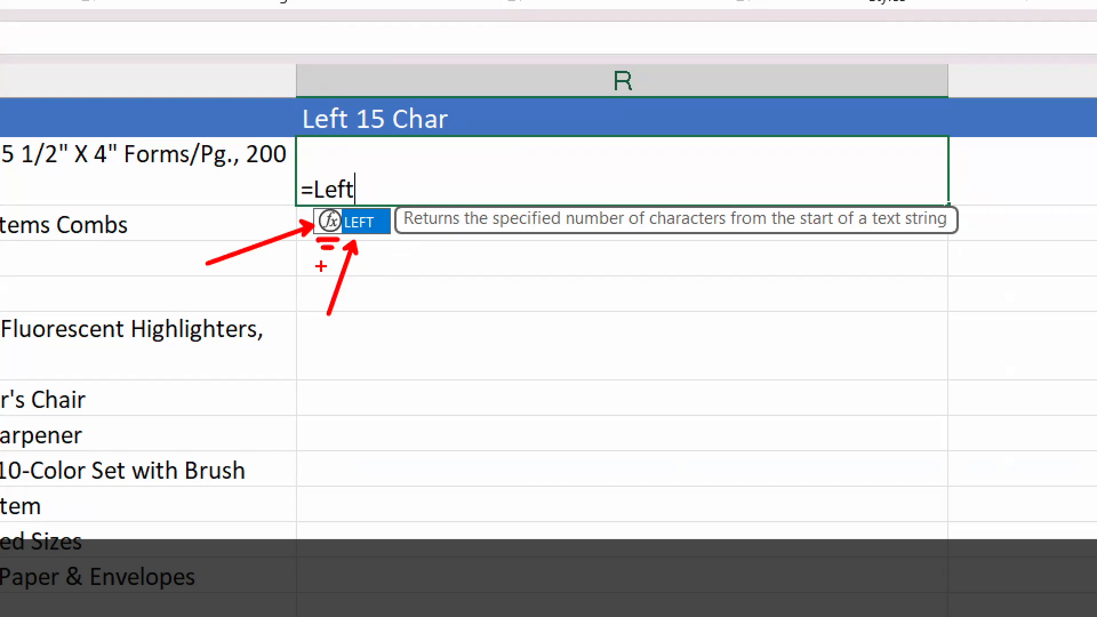
{"action": "left_click_drag", "start_coordinate": [409, 234], "coordinate": [965, 236]}
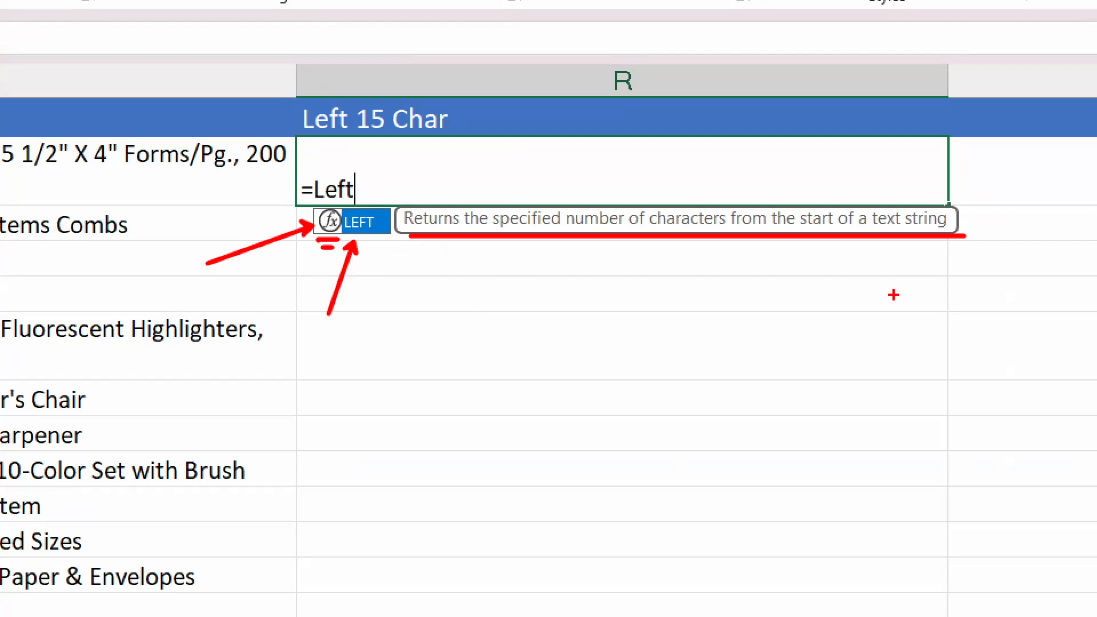
{"action": "left_click_drag", "start_coordinate": [625, 150], "coordinate": [632, 201]}
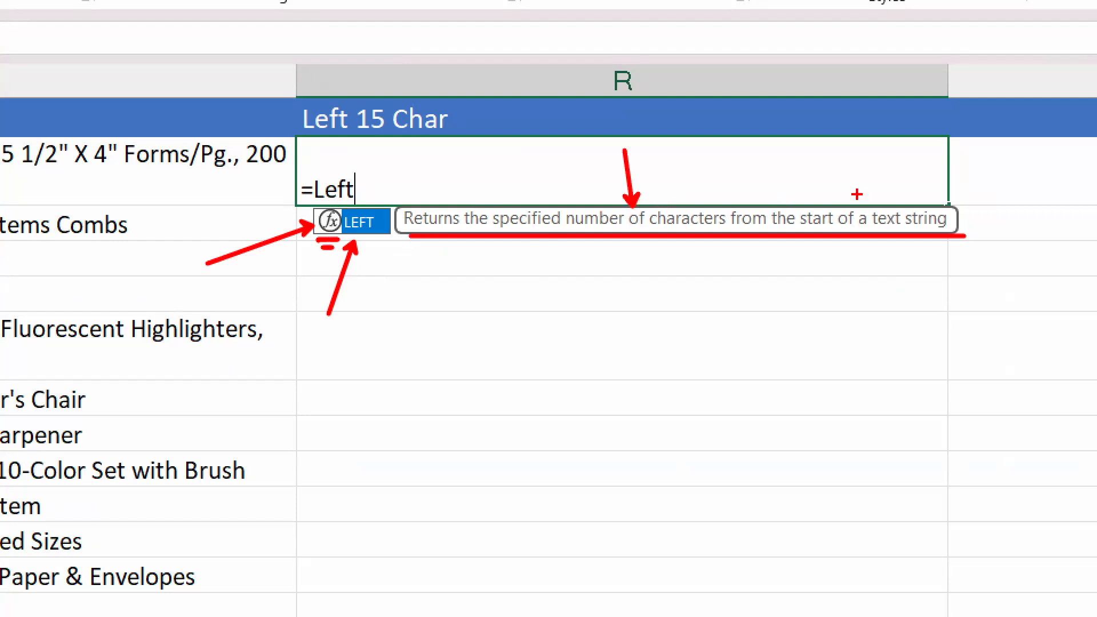
{"action": "left_click_drag", "start_coordinate": [861, 188], "coordinate": [875, 164]}
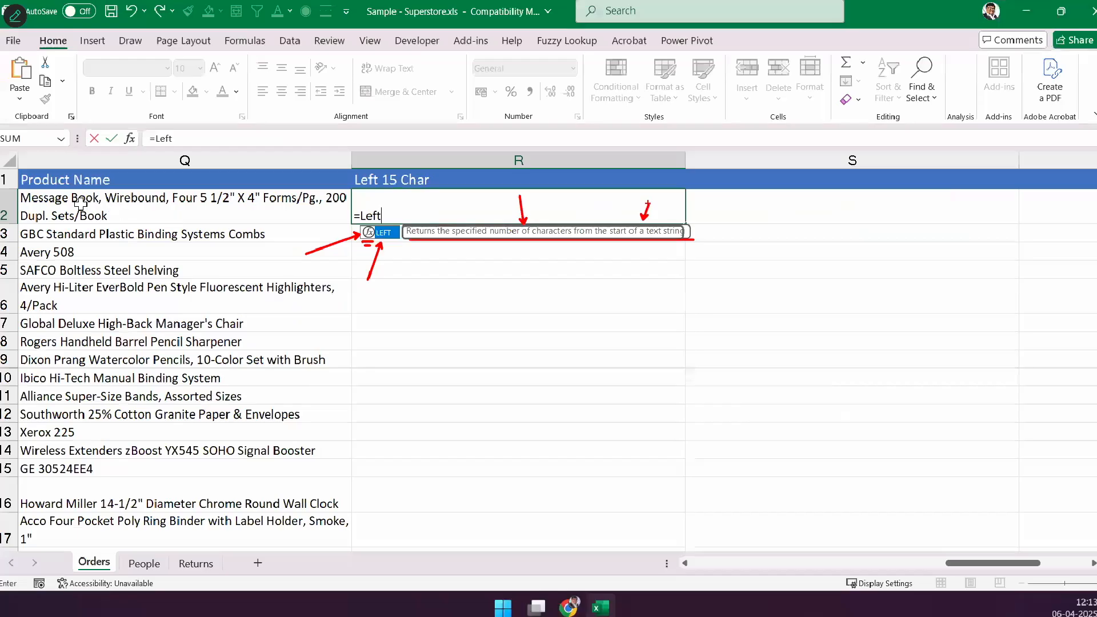
{"action": "key", "text": "Escape"}
{"action": "key", "text": "ctrl+2"}
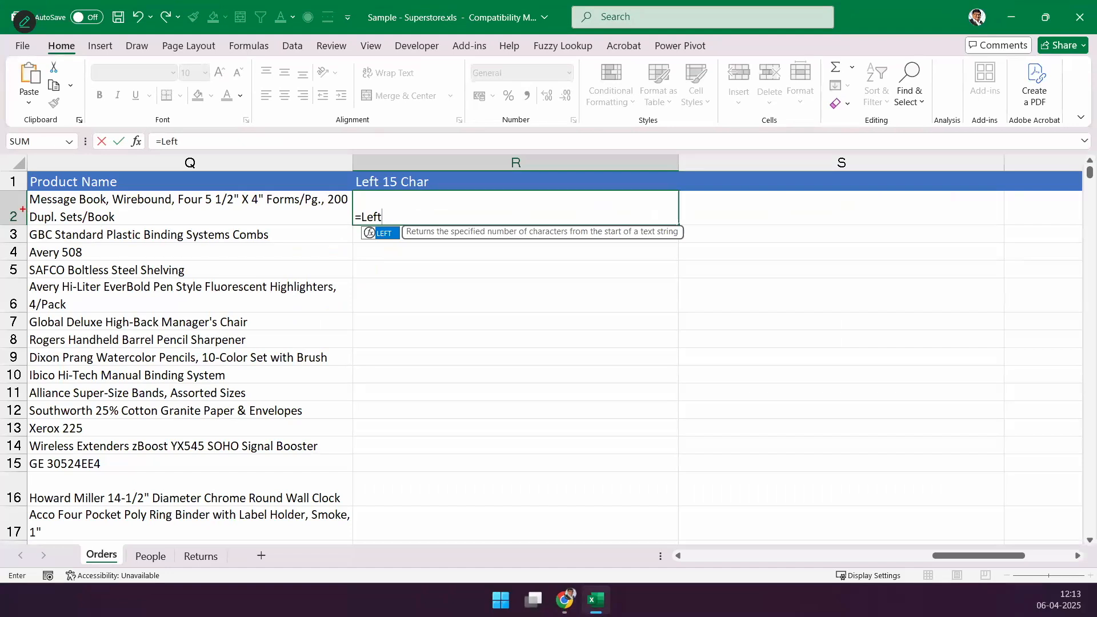
{"action": "mouse_move", "coordinate": [122, 206]}
{"action": "left_mouse_down"}
{"action": "mouse_move", "coordinate": [29, 209]}
{"action": "mouse_move", "coordinate": [156, 209]}
{"action": "left_mouse_up"}
{"action": "mouse_move", "coordinate": [77, 195]}
{"action": "left_mouse_down"}
{"action": "mouse_move", "coordinate": [73, 172]}
{"action": "mouse_move", "coordinate": [86, 188]}
{"action": "mouse_move", "coordinate": [110, 166]}
{"action": "left_mouse_up"}
{"action": "mouse_move", "coordinate": [11, 184]}
{"action": "left_mouse_down"}
{"action": "mouse_move", "coordinate": [124, 176]}
{"action": "mouse_move", "coordinate": [120, 191]}
{"action": "left_mouse_up"}
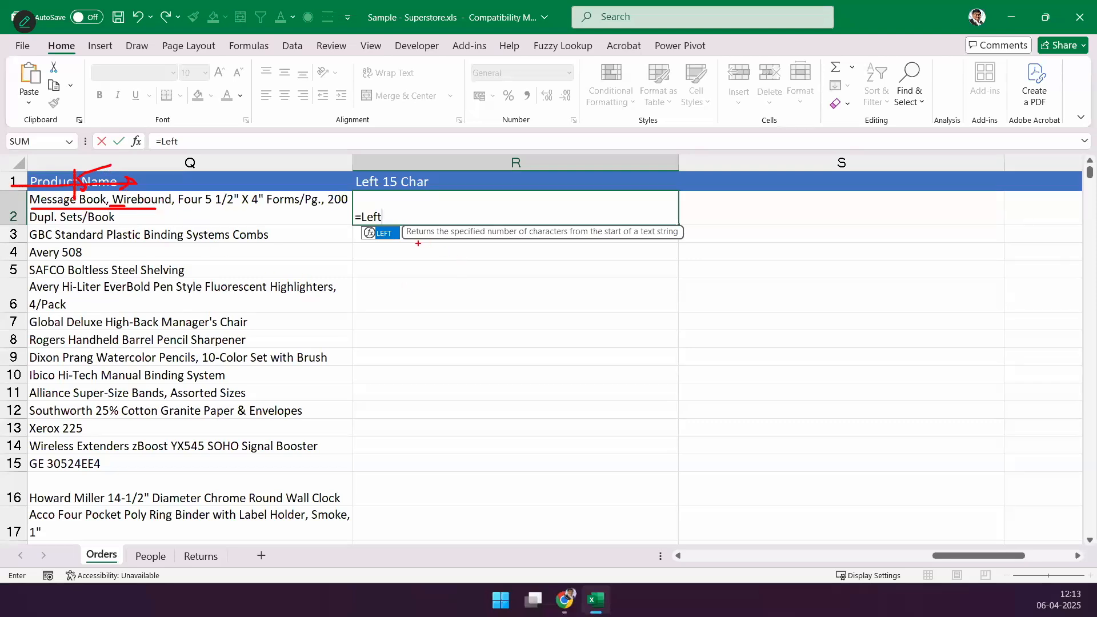
{"action": "left_click_drag", "start_coordinate": [417, 243], "coordinate": [596, 243]}
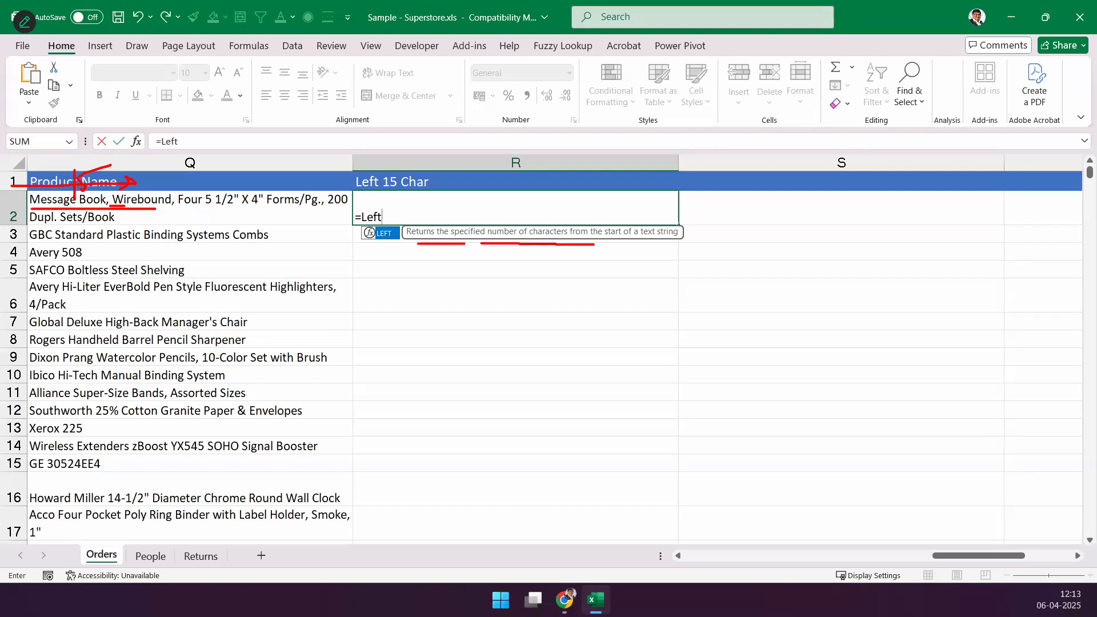
{"action": "mouse_move", "coordinate": [517, 204]}
{"action": "left_mouse_down"}
{"action": "mouse_move", "coordinate": [515, 223]}
{"action": "mouse_move", "coordinate": [538, 204]}
{"action": "left_mouse_up"}
{"action": "mouse_move", "coordinate": [607, 244]}
{"action": "left_mouse_down"}
{"action": "mouse_move", "coordinate": [666, 244]}
{"action": "mouse_move", "coordinate": [657, 251]}
{"action": "left_mouse_up"}
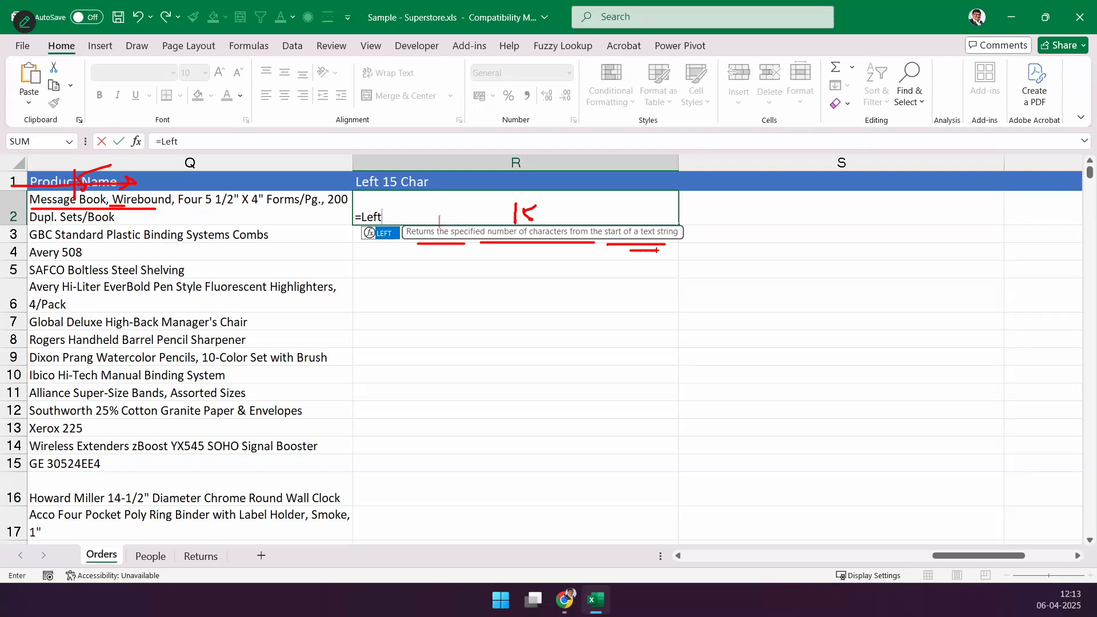
{"action": "key", "text": "Escape"}
Complete the function name in R2 by accepting the LEFT suggestion, so the formula reads =LEFT(
{"action": "left_click", "coordinate": [403, 222]}
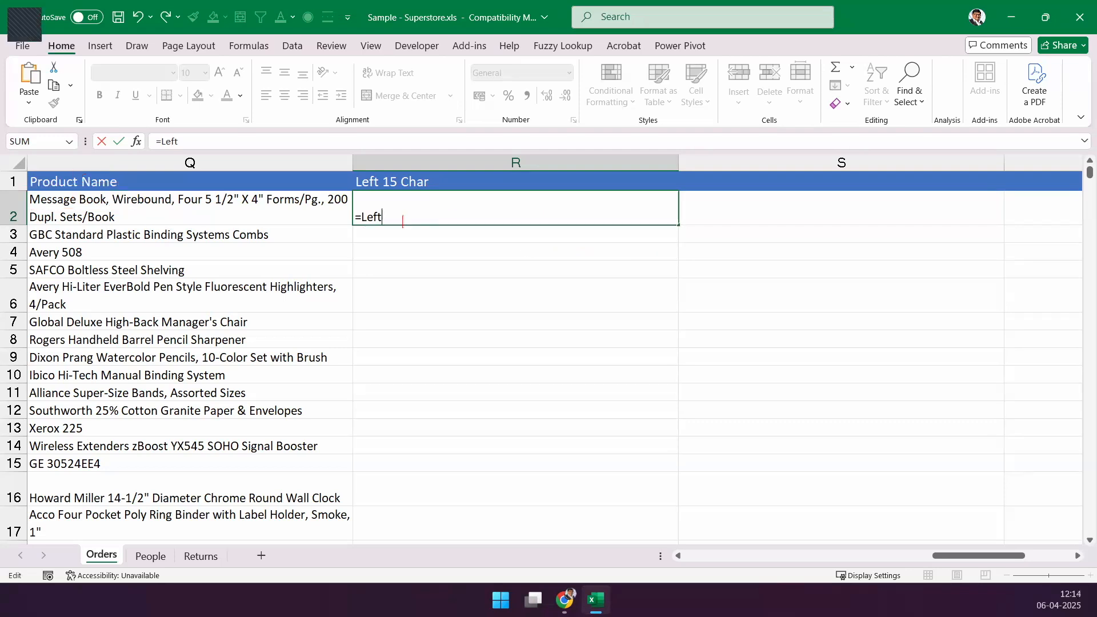
{"action": "key", "text": "BackSpace"}
{"action": "type", "text": "t"}
{"action": "key", "text": "Tab"}
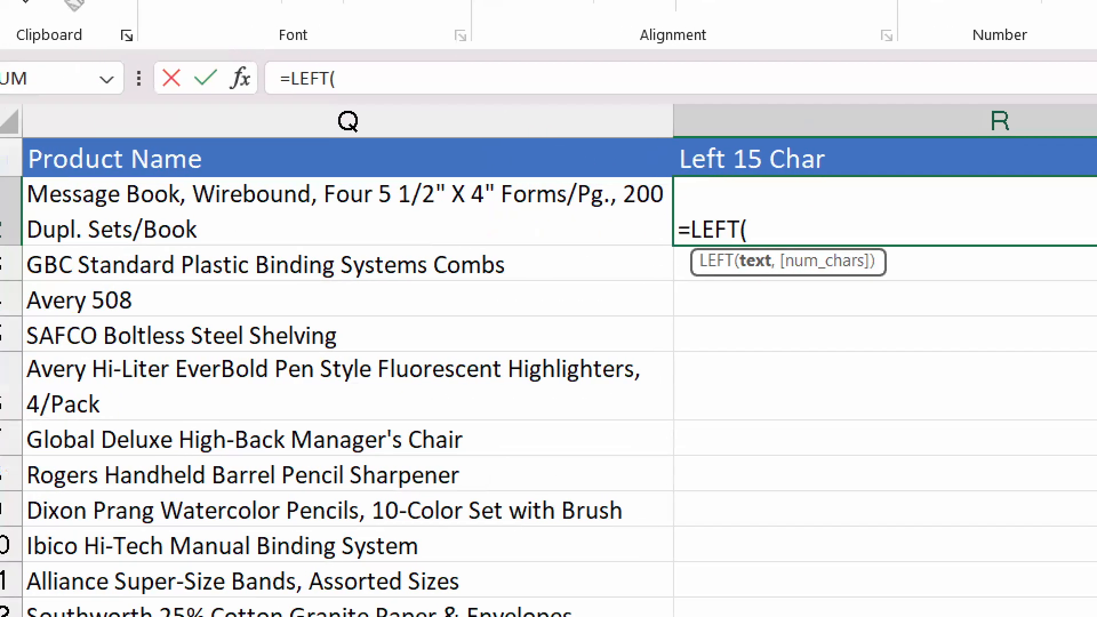
{"action": "left_click", "coordinate": [137, 203]}
{"action": "left_click_drag", "start_coordinate": [765, 273], "coordinate": [724, 341]}
{"action": "left_click_drag", "start_coordinate": [834, 279], "coordinate": [941, 375]}
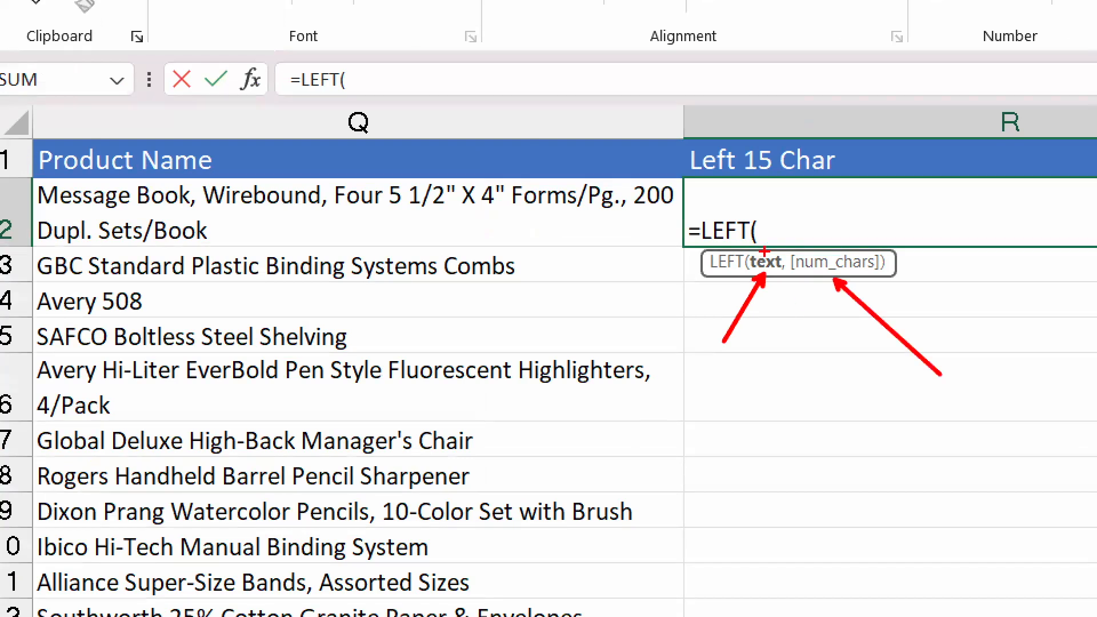
{"action": "mouse_move", "coordinate": [30, 178]}
{"action": "left_mouse_down"}
{"action": "mouse_move", "coordinate": [286, 226]}
{"action": "mouse_move", "coordinate": [677, 252]}
{"action": "left_mouse_up"}
{"action": "left_click_drag", "start_coordinate": [356, 117], "coordinate": [354, 214]}
{"action": "mouse_move", "coordinate": [336, 187]}
{"action": "left_mouse_down"}
{"action": "mouse_move", "coordinate": [350, 211]}
{"action": "mouse_move", "coordinate": [385, 180]}
{"action": "left_mouse_up"}
{"action": "left_click_drag", "start_coordinate": [15, 211], "coordinate": [165, 216]}
{"action": "left_click_drag", "start_coordinate": [138, 205], "coordinate": [140, 239]}
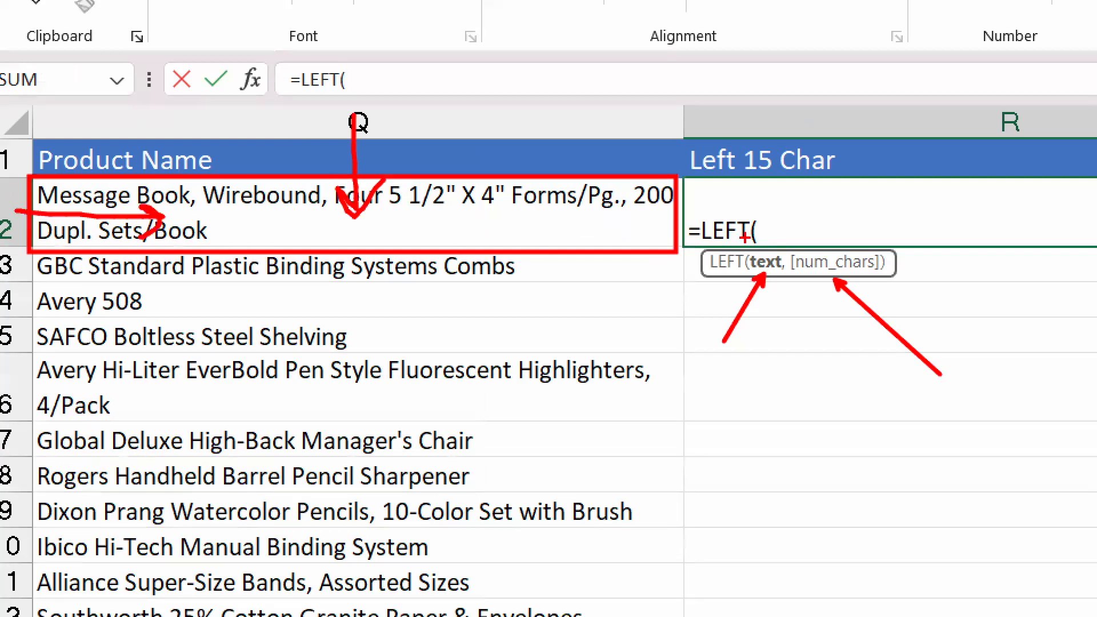
{"action": "mouse_move", "coordinate": [783, 199]}
{"action": "left_mouse_down"}
{"action": "mouse_move", "coordinate": [772, 201]}
{"action": "mouse_move", "coordinate": [812, 260]}
{"action": "left_mouse_up"}
{"action": "mouse_move", "coordinate": [801, 201]}
{"action": "left_mouse_down"}
{"action": "mouse_move", "coordinate": [851, 224]}
{"action": "mouse_move", "coordinate": [846, 243]}
{"action": "left_mouse_up"}
{"action": "mouse_move", "coordinate": [799, 288]}
{"action": "left_mouse_down"}
{"action": "mouse_move", "coordinate": [880, 277]}
{"action": "mouse_move", "coordinate": [873, 293]}
{"action": "left_mouse_up"}
{"action": "mouse_move", "coordinate": [890, 201]}
{"action": "left_mouse_down"}
{"action": "mouse_move", "coordinate": [892, 241]}
{"action": "mouse_move", "coordinate": [957, 220]}
{"action": "left_mouse_up"}
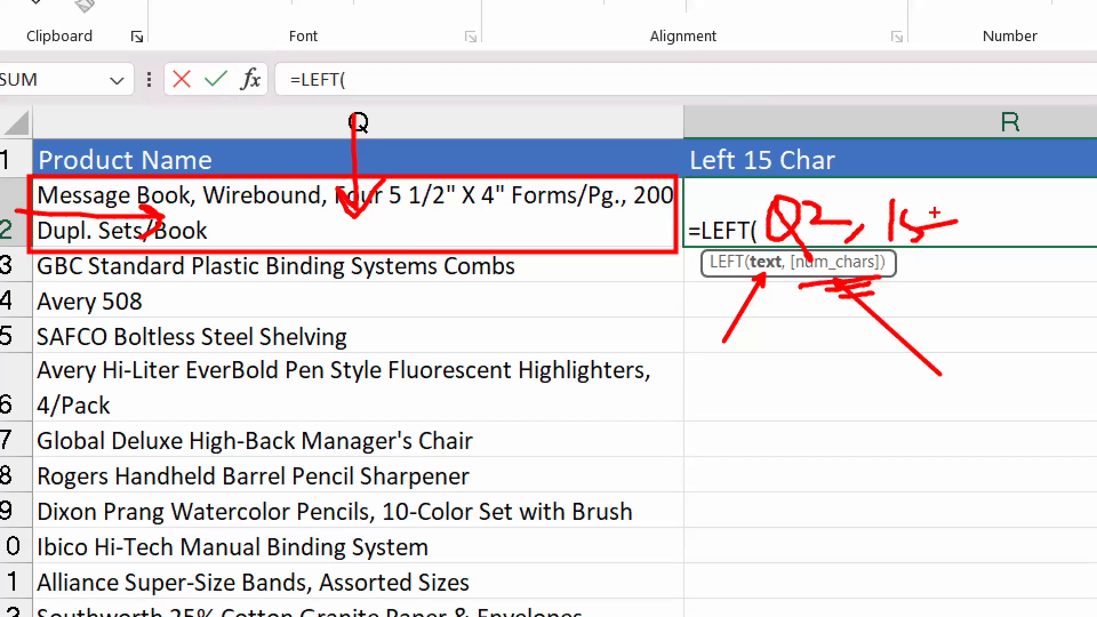
{"action": "left_click_drag", "start_coordinate": [933, 168], "coordinate": [962, 247]}
{"action": "left_click_drag", "start_coordinate": [902, 209], "coordinate": [948, 217]}
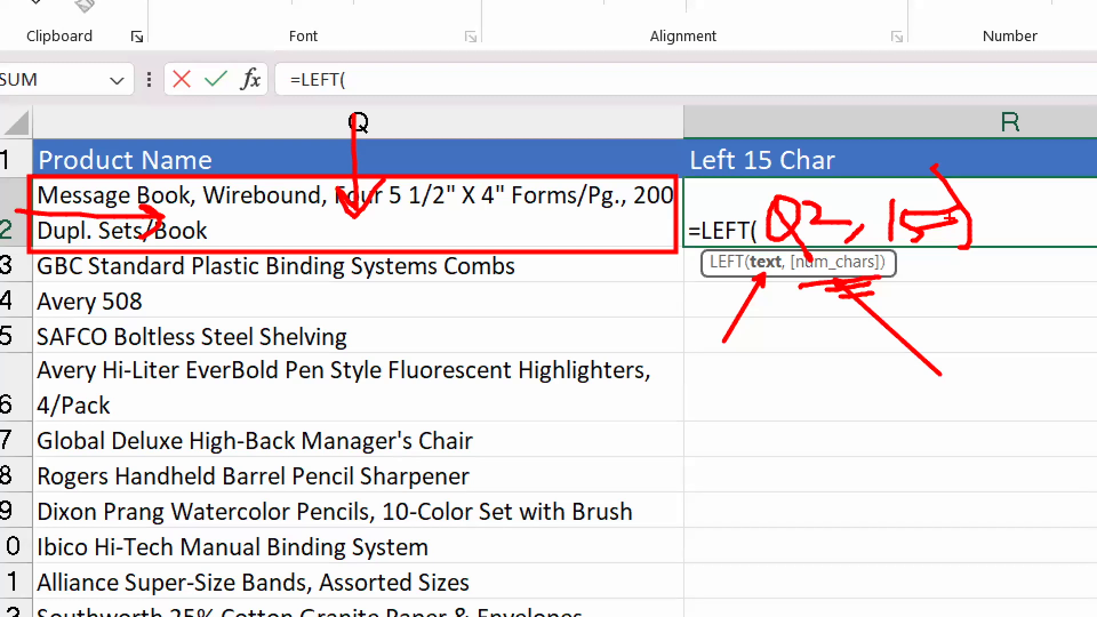
{"action": "left_click_drag", "start_coordinate": [461, 213], "coordinate": [568, 151]}
{"action": "left_click_drag", "start_coordinate": [900, 186], "coordinate": [981, 130]}
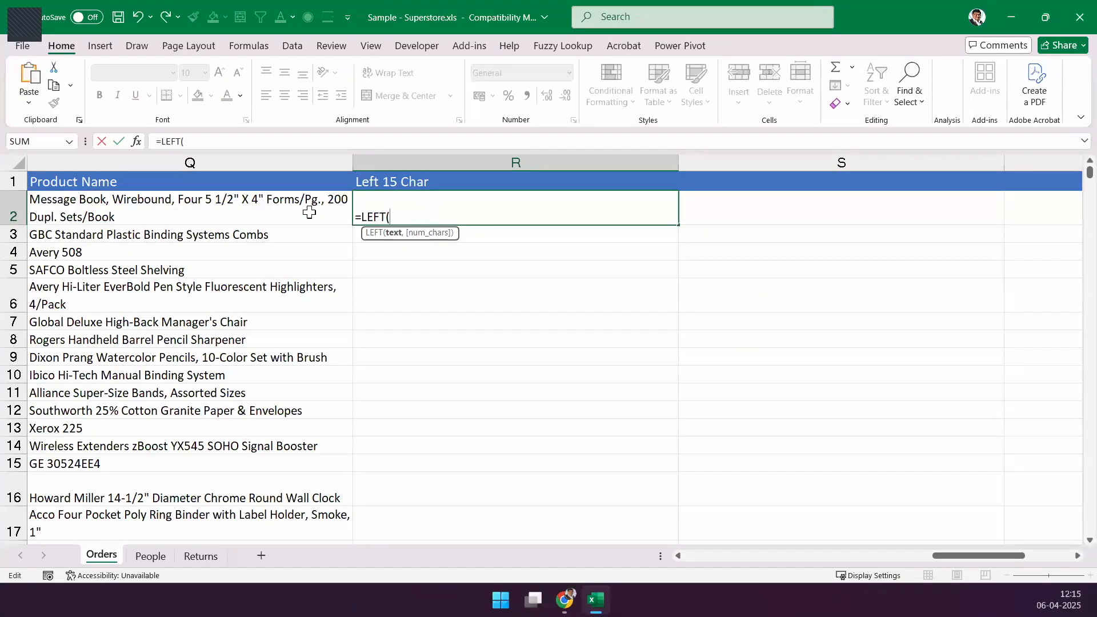
Complete the R2 formula as =LEFT(Q2,15) and fill it down the whole Left 15 Char column
{"action": "left_click", "coordinate": [271, 210]}
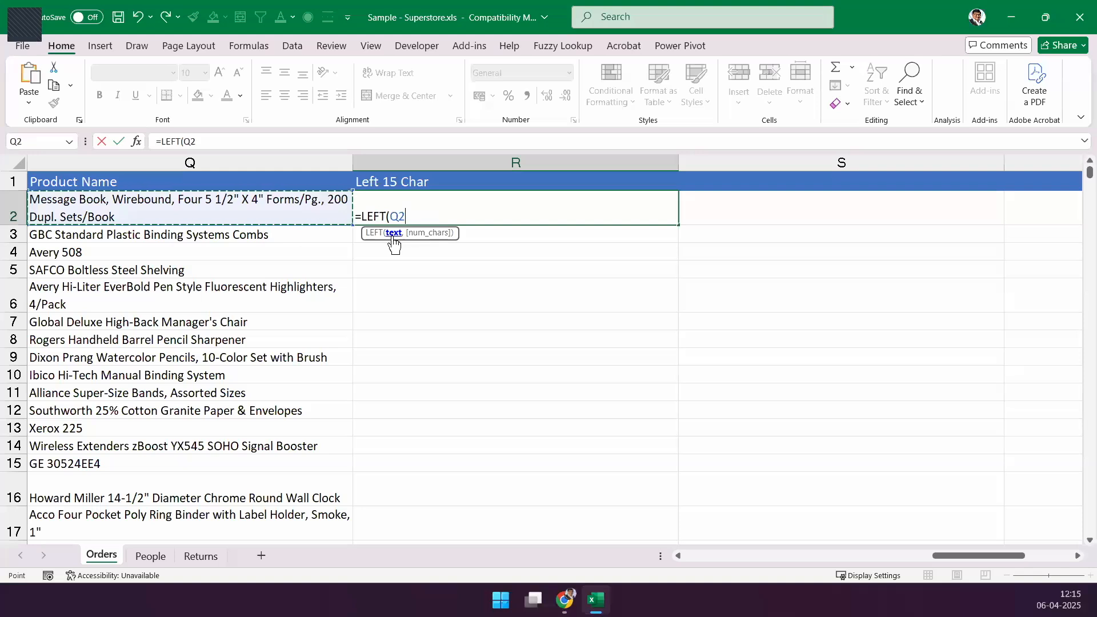
{"action": "type", "text": ","}
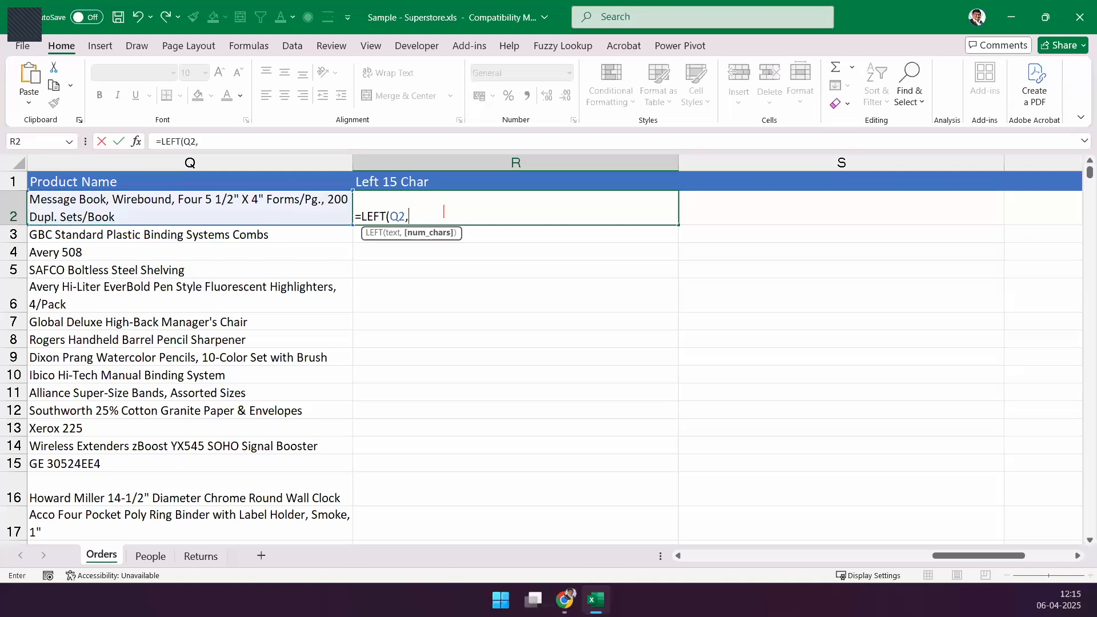
{"action": "type", "text": "15)"}
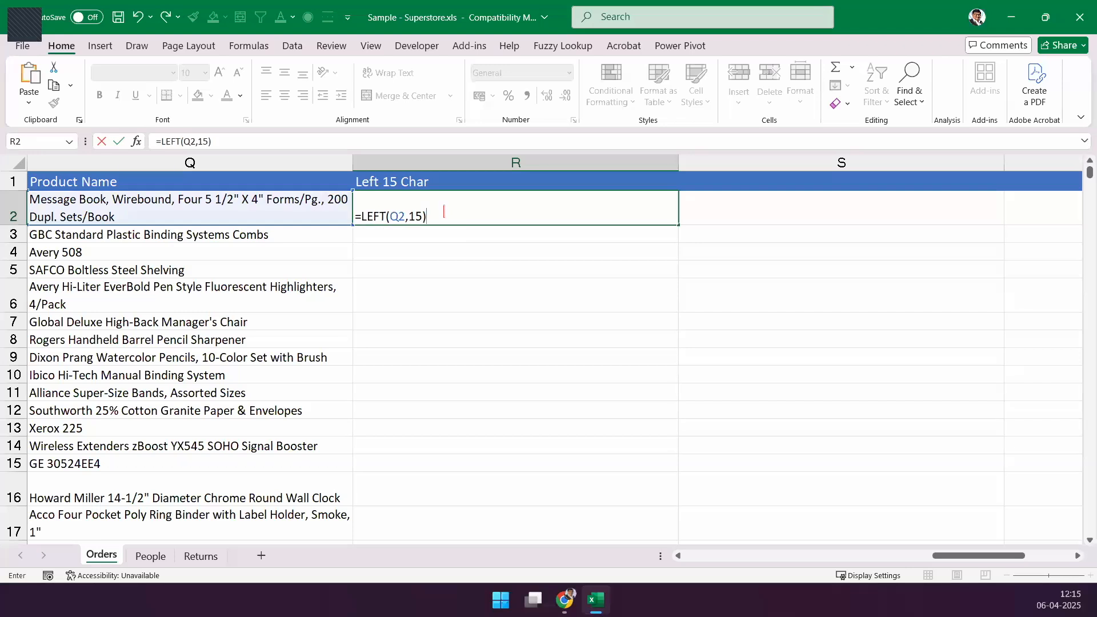
{"action": "key", "text": "Return"}
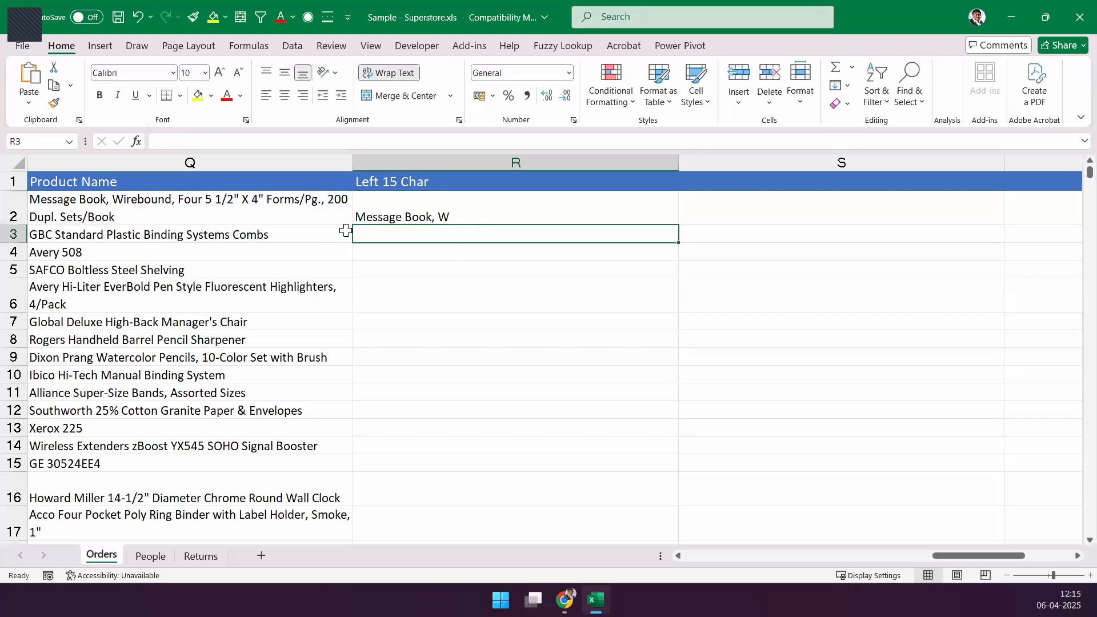
{"action": "left_click", "coordinate": [428, 212]}
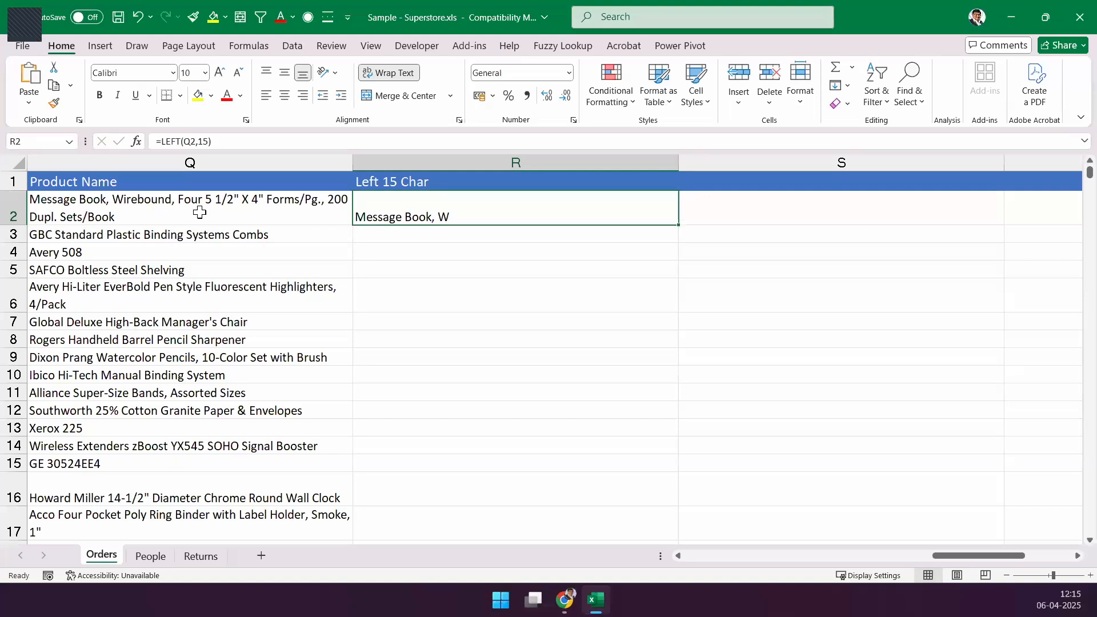
{"action": "double_click", "coordinate": [678, 224]}
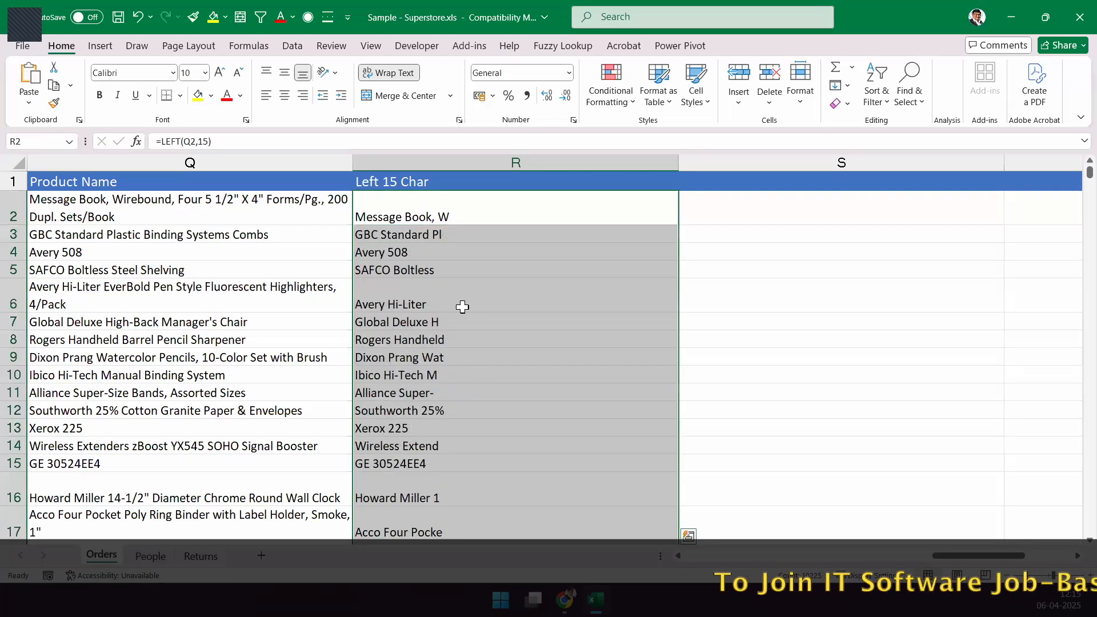
{"action": "key", "text": "ctrl+2"}
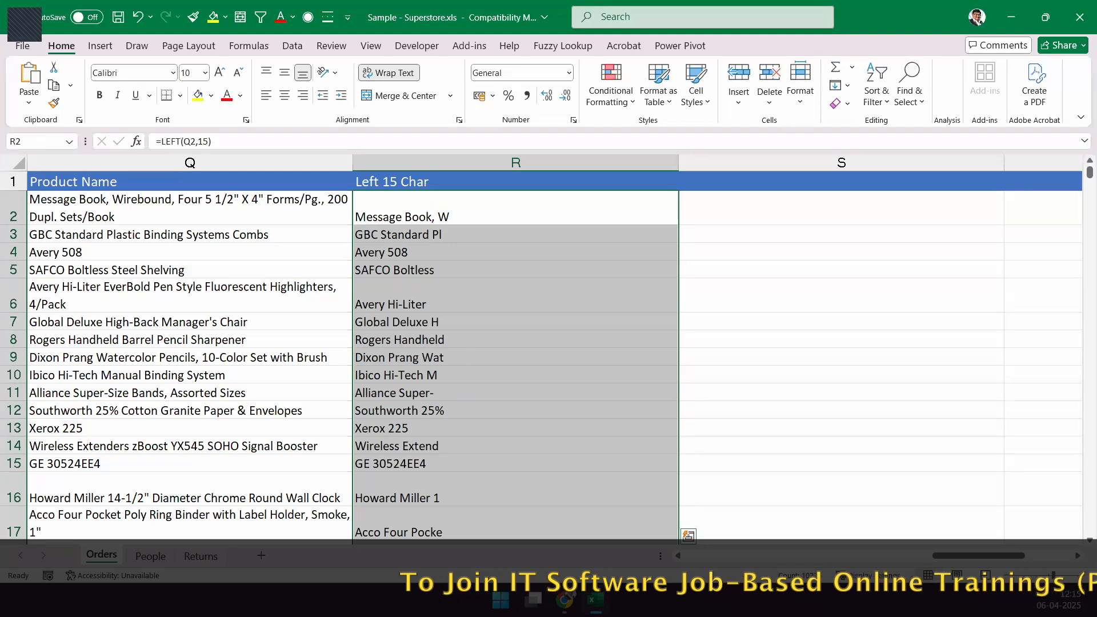
{"action": "left_click_drag", "start_coordinate": [491, 315], "coordinate": [491, 395]}
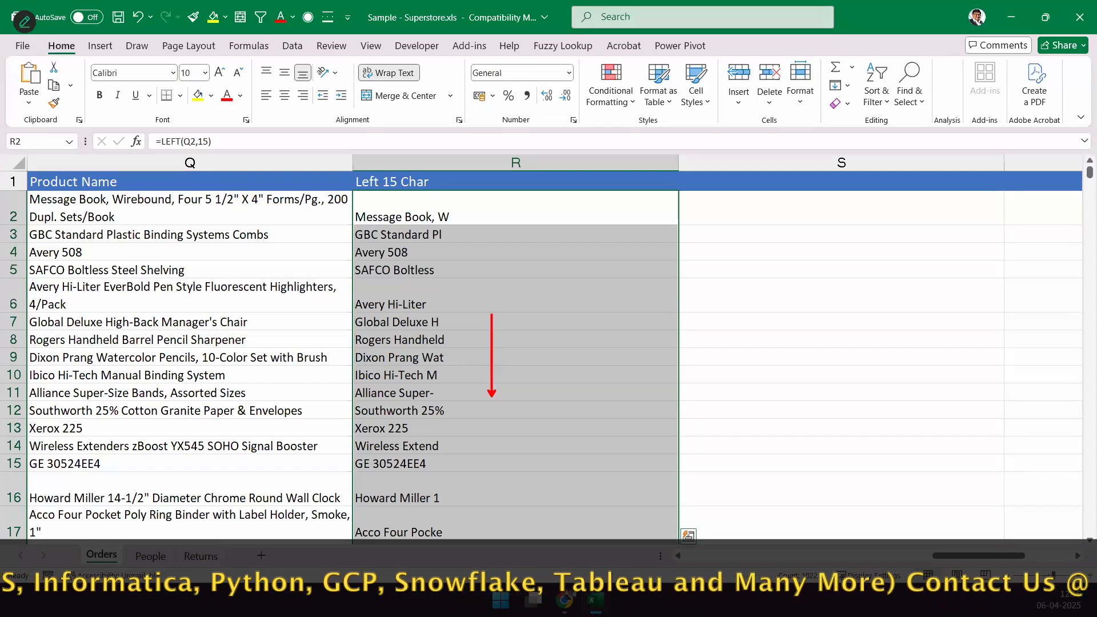
{"action": "mouse_move", "coordinate": [26, 206]}
{"action": "left_mouse_down"}
{"action": "mouse_move", "coordinate": [133, 207]}
{"action": "mouse_move", "coordinate": [257, 129]}
{"action": "mouse_move", "coordinate": [406, 175]}
{"action": "mouse_move", "coordinate": [409, 197]}
{"action": "left_mouse_up"}
{"action": "mouse_move", "coordinate": [492, 180]}
{"action": "left_mouse_down"}
{"action": "mouse_move", "coordinate": [543, 211]}
{"action": "mouse_move", "coordinate": [569, 200]}
{"action": "mouse_move", "coordinate": [568, 229]}
{"action": "left_mouse_up"}
{"action": "mouse_move", "coordinate": [560, 214]}
{"action": "left_mouse_down"}
{"action": "mouse_move", "coordinate": [579, 213]}
{"action": "mouse_move", "coordinate": [599, 240]}
{"action": "mouse_move", "coordinate": [722, 137]}
{"action": "left_mouse_up"}
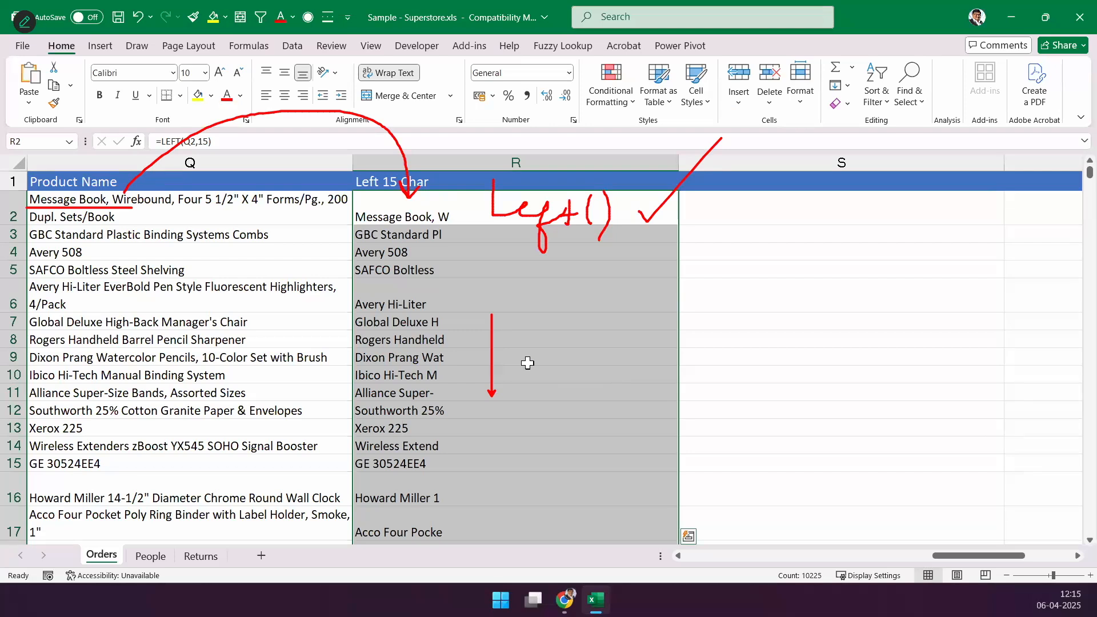
{"action": "key", "text": "Escape"}
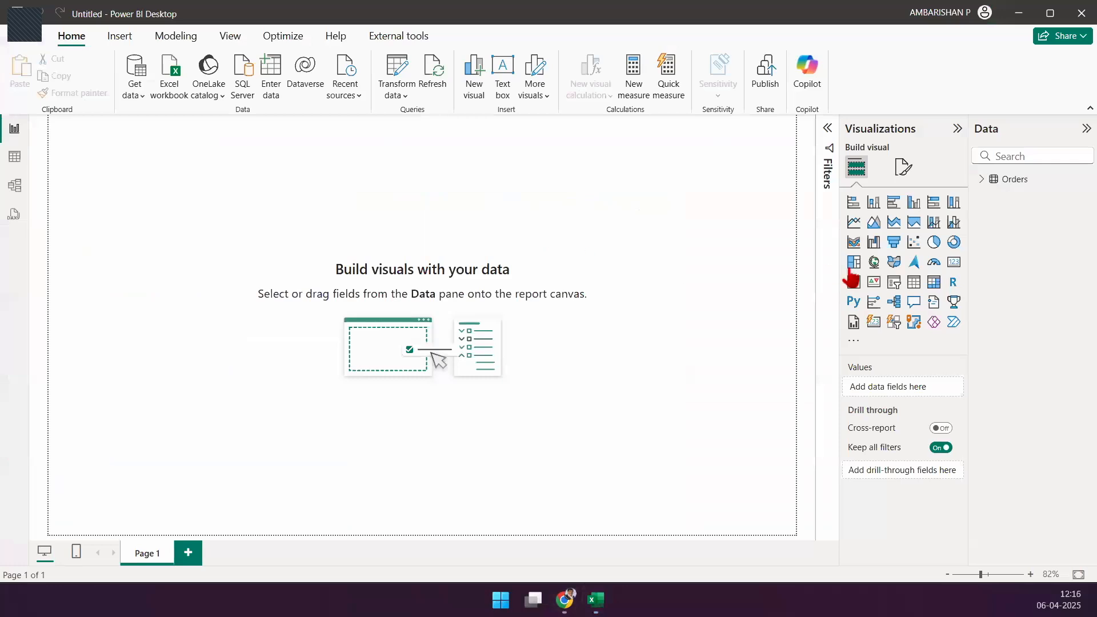
{"action": "mouse_move", "coordinate": [962, 167]}
{"action": "left_mouse_down"}
{"action": "mouse_move", "coordinate": [1081, 193]}
{"action": "mouse_move", "coordinate": [980, 279]}
{"action": "left_mouse_up"}
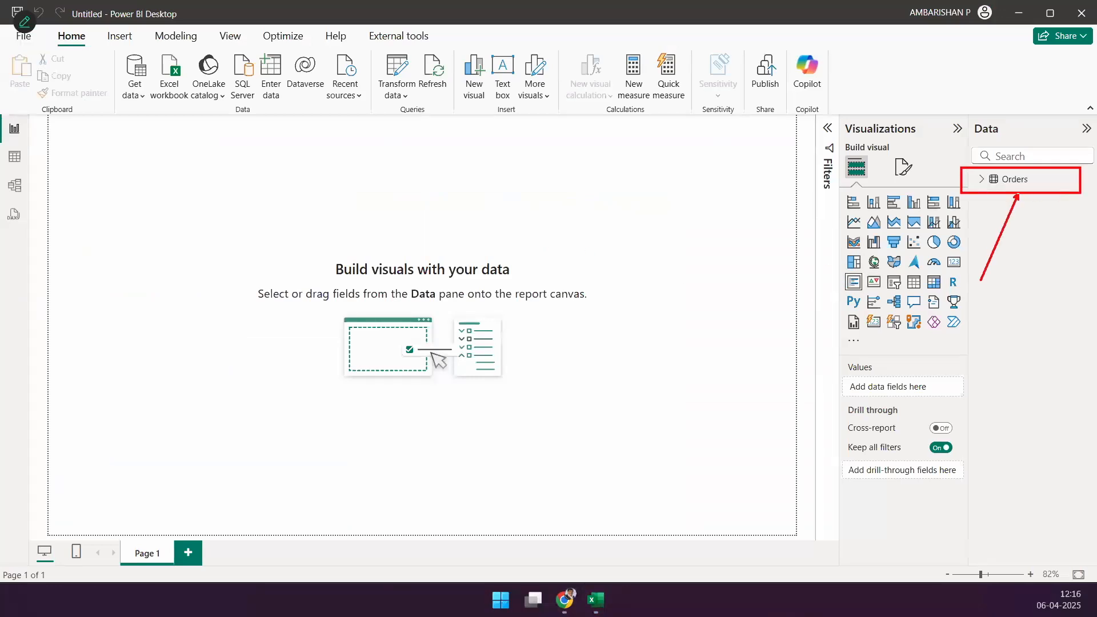
{"action": "left_click_drag", "start_coordinate": [917, 147], "coordinate": [1036, 169]}
{"action": "left_click_drag", "start_coordinate": [1037, 171], "coordinate": [1067, 149]}
{"action": "key", "text": "Escape"}
{"action": "mouse_move", "coordinate": [55, 110]}
{"action": "left_mouse_down"}
{"action": "mouse_move", "coordinate": [262, 46]}
{"action": "mouse_move", "coordinate": [258, 122]}
{"action": "left_mouse_up"}
{"action": "mouse_move", "coordinate": [257, 56]}
{"action": "left_mouse_down"}
{"action": "mouse_move", "coordinate": [283, 63]}
{"action": "mouse_move", "coordinate": [325, 124]}
{"action": "left_mouse_up"}
{"action": "mouse_move", "coordinate": [68, 168]}
{"action": "left_mouse_down"}
{"action": "mouse_move", "coordinate": [147, 168]}
{"action": "mouse_move", "coordinate": [202, 187]}
{"action": "mouse_move", "coordinate": [244, 152]}
{"action": "left_mouse_up"}
{"action": "mouse_move", "coordinate": [74, 221]}
{"action": "left_mouse_down"}
{"action": "mouse_move", "coordinate": [66, 233]}
{"action": "mouse_move", "coordinate": [163, 266]}
{"action": "left_mouse_up"}
{"action": "left_click_drag", "start_coordinate": [200, 239], "coordinate": [197, 279]}
{"action": "left_click_drag", "start_coordinate": [200, 240], "coordinate": [239, 294]}
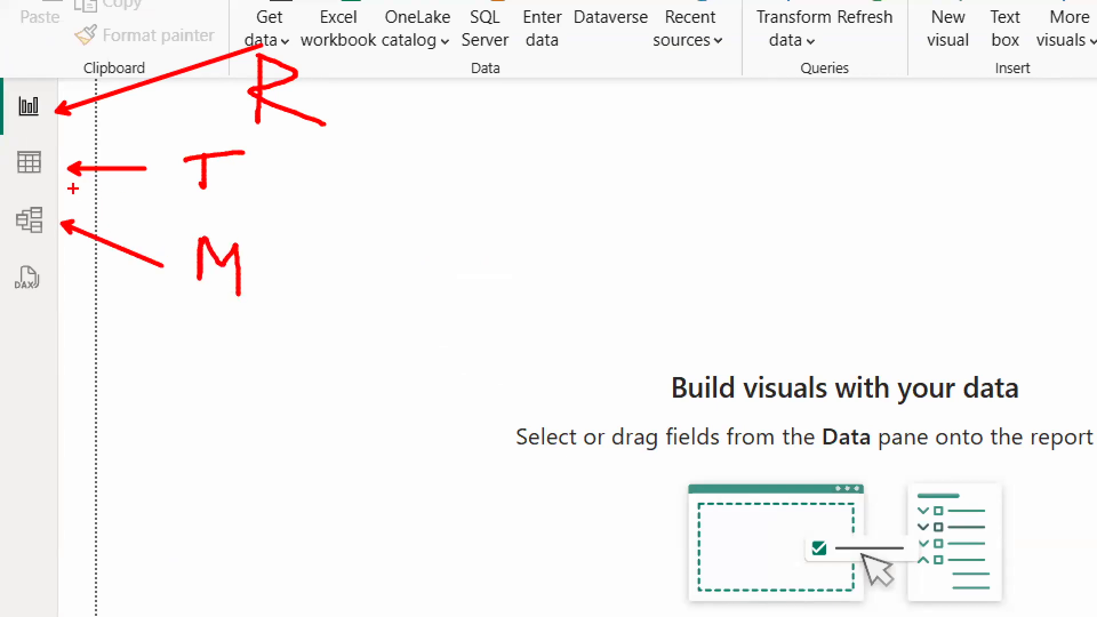
{"action": "mouse_move", "coordinate": [17, 307]}
{"action": "left_mouse_down"}
{"action": "mouse_move", "coordinate": [55, 303]}
{"action": "mouse_move", "coordinate": [52, 313]}
{"action": "left_mouse_up"}
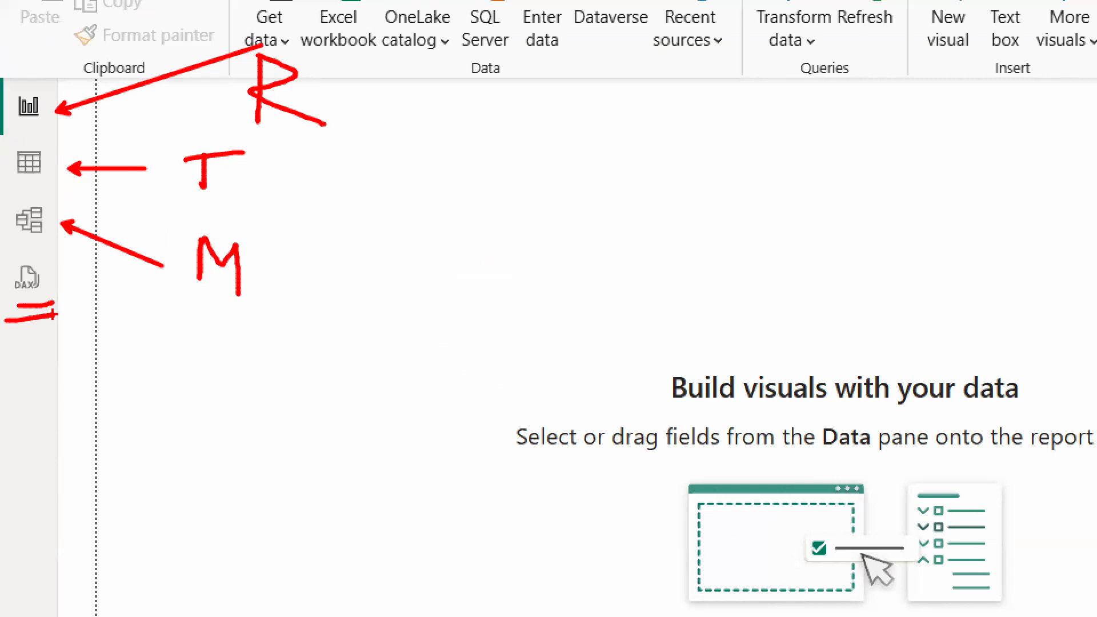
{"action": "mouse_move", "coordinate": [33, 81]}
{"action": "left_mouse_down"}
{"action": "mouse_move", "coordinate": [57, 156]}
{"action": "mouse_move", "coordinate": [57, 236]}
{"action": "mouse_move", "coordinate": [33, 252]}
{"action": "left_mouse_up"}
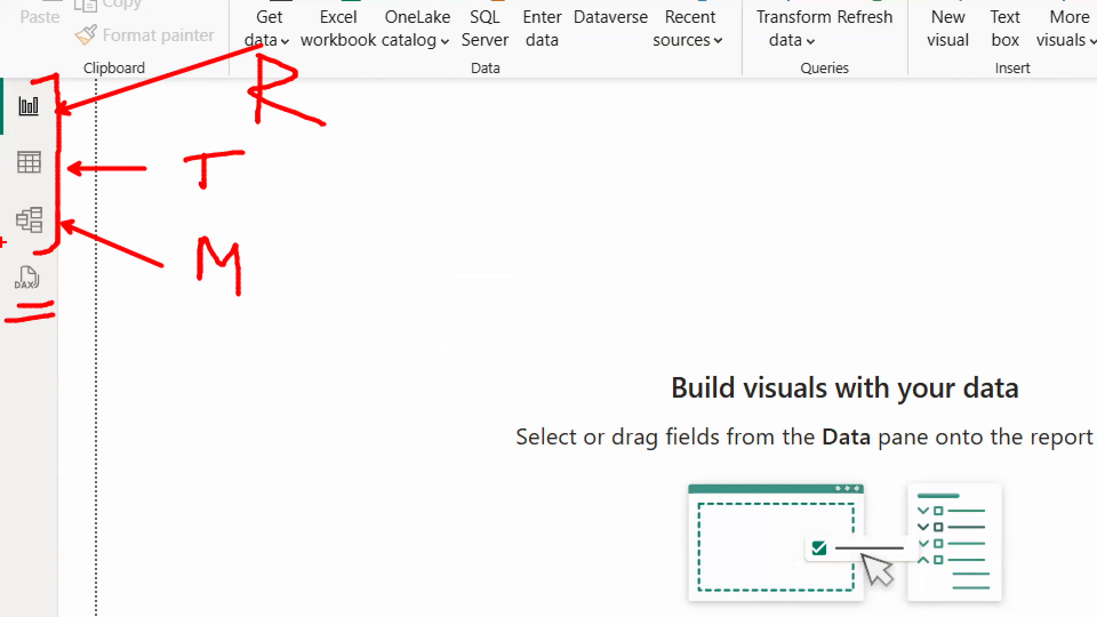
{"action": "key", "text": "Escape"}
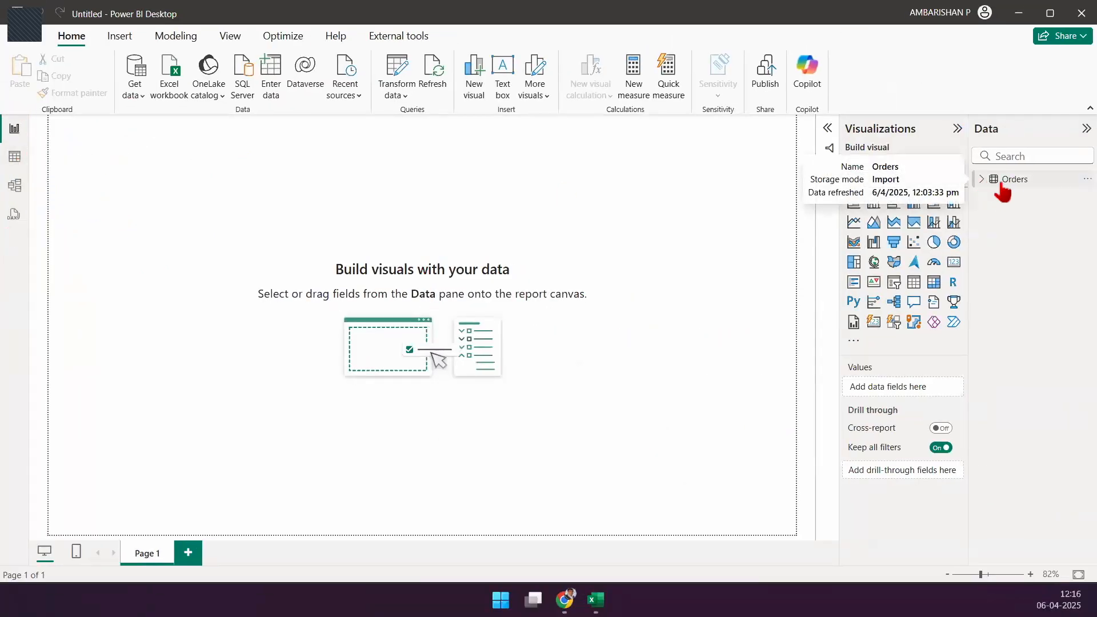
In Power BI, expand the Orders table and examine the order in which its fields are listed
{"action": "left_click", "coordinate": [984, 182]}
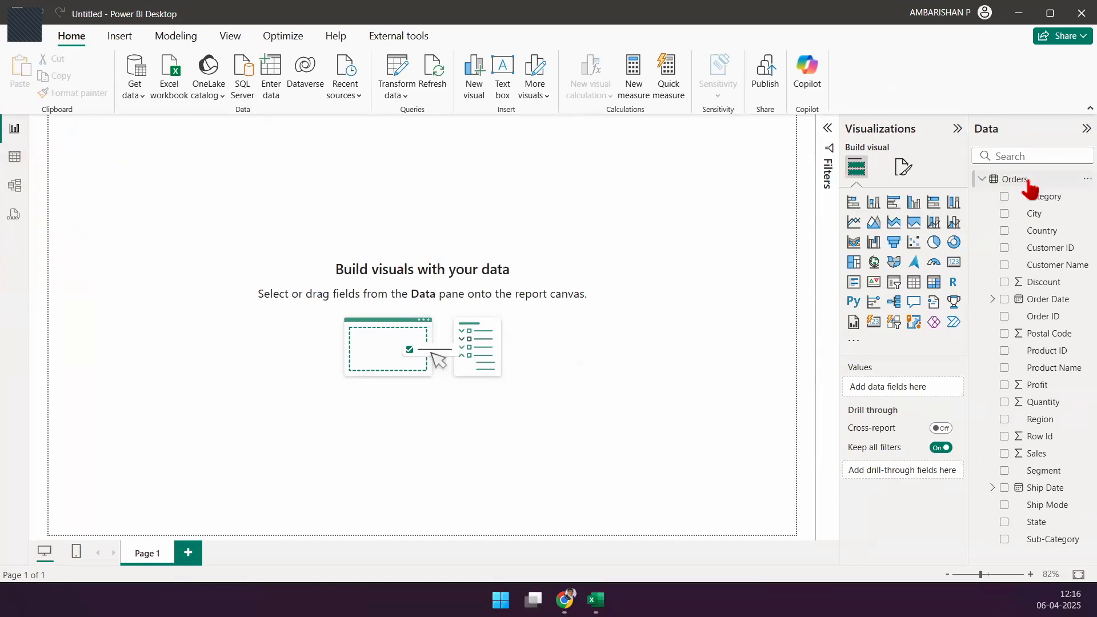
{"action": "key", "text": "ctrl+2"}
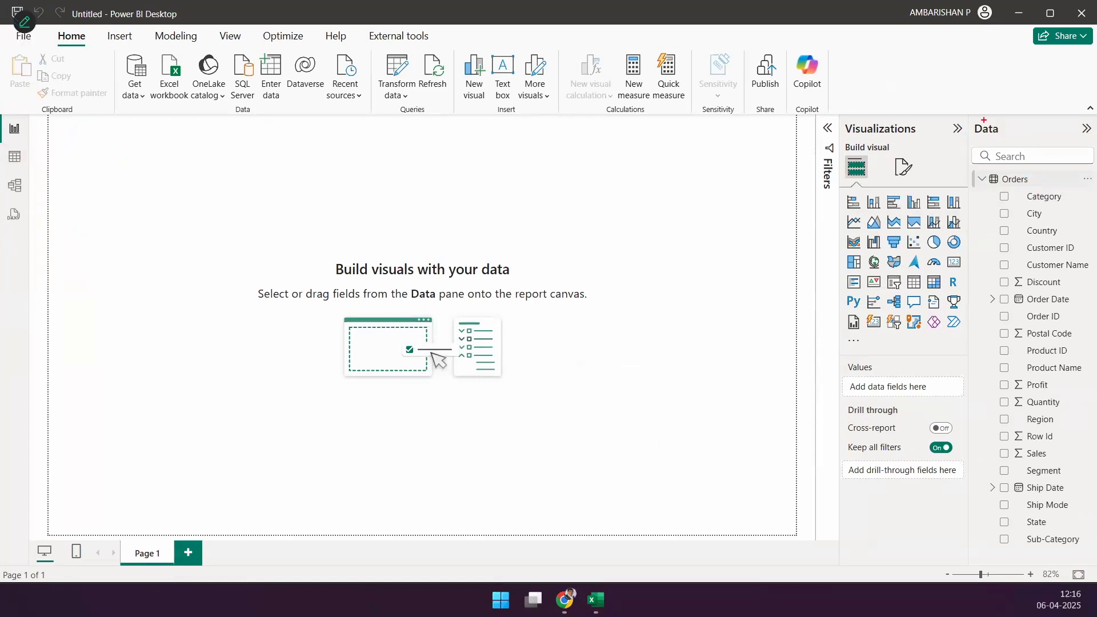
{"action": "left_click_drag", "start_coordinate": [969, 175], "coordinate": [866, 177]}
{"action": "mouse_move", "coordinate": [998, 191]}
{"action": "left_mouse_down"}
{"action": "mouse_move", "coordinate": [991, 543]}
{"action": "mouse_move", "coordinate": [1069, 556]}
{"action": "left_mouse_up"}
{"action": "left_click_drag", "start_coordinate": [964, 341], "coordinate": [975, 379]}
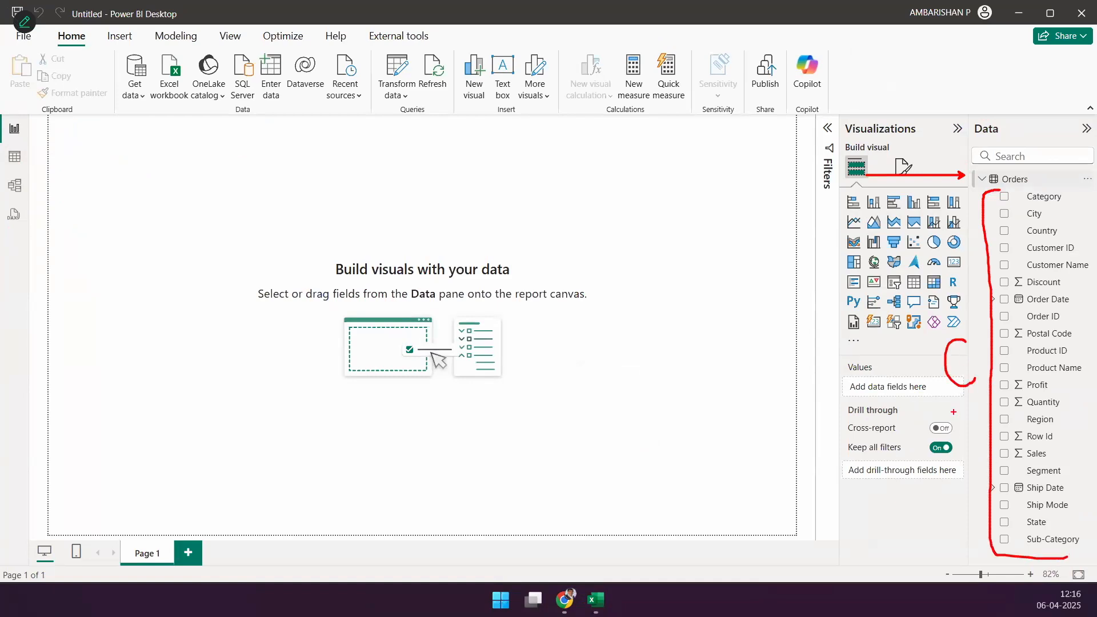
{"action": "left_click_drag", "start_coordinate": [910, 162], "coordinate": [939, 148]}
{"action": "key", "text": "Escape"}
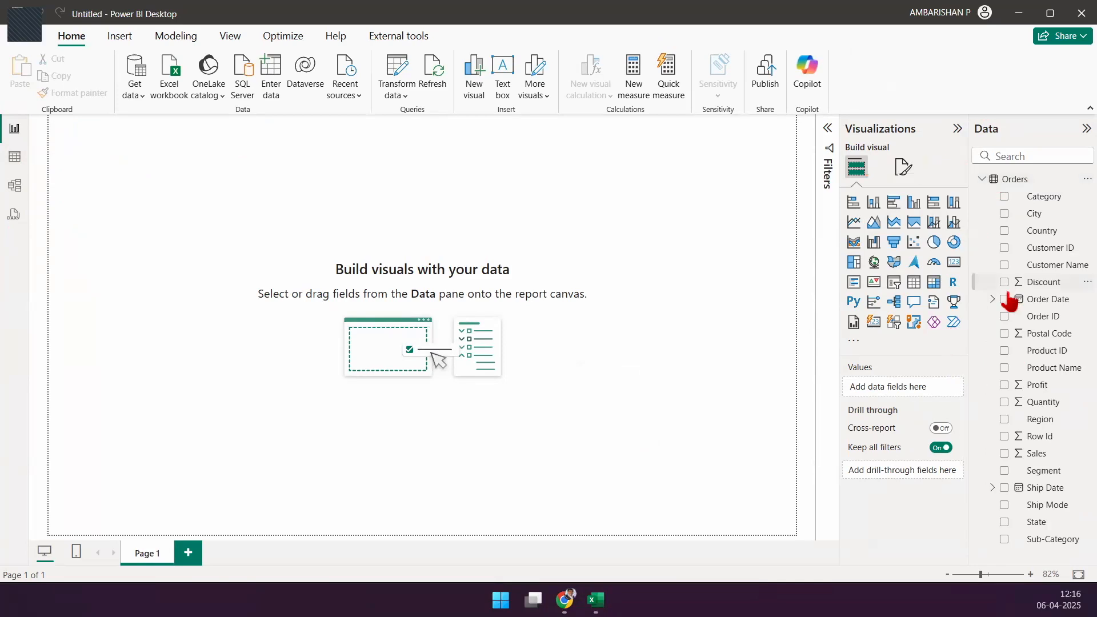
{"action": "key", "text": "ctrl+2"}
{"action": "mouse_move", "coordinate": [986, 543]}
{"action": "left_mouse_down"}
{"action": "mouse_move", "coordinate": [987, 195]}
{"action": "mouse_move", "coordinate": [973, 219]}
{"action": "left_mouse_up"}
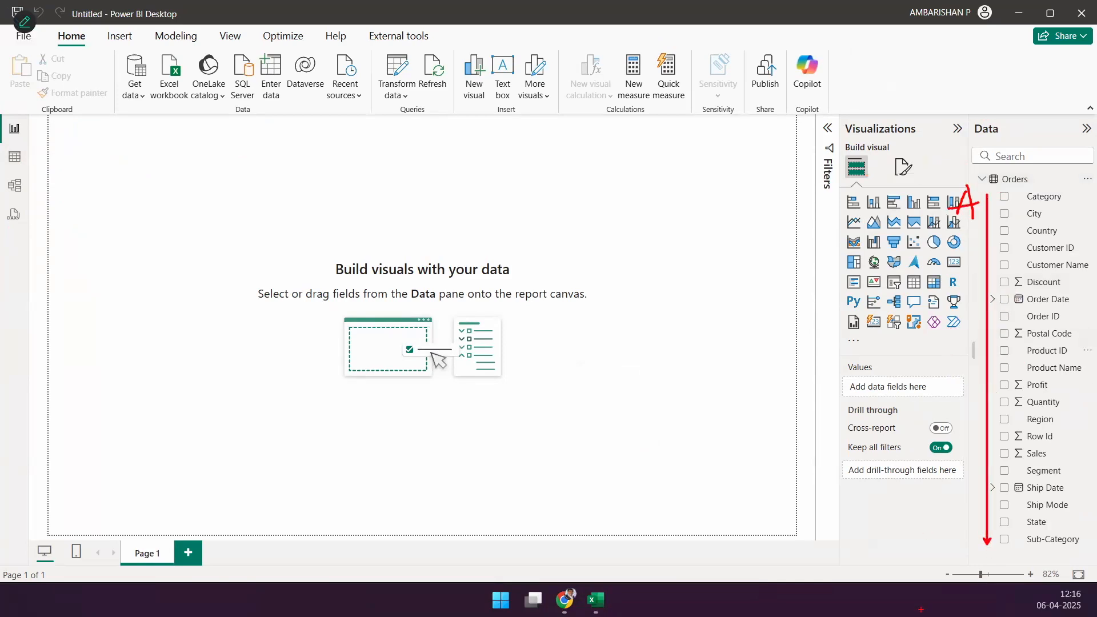
{"action": "left_click_drag", "start_coordinate": [960, 544], "coordinate": [983, 556]}
{"action": "mouse_move", "coordinate": [975, 508]}
{"action": "left_mouse_down"}
{"action": "mouse_move", "coordinate": [1096, 529]}
{"action": "mouse_move", "coordinate": [899, 465]}
{"action": "left_mouse_up"}
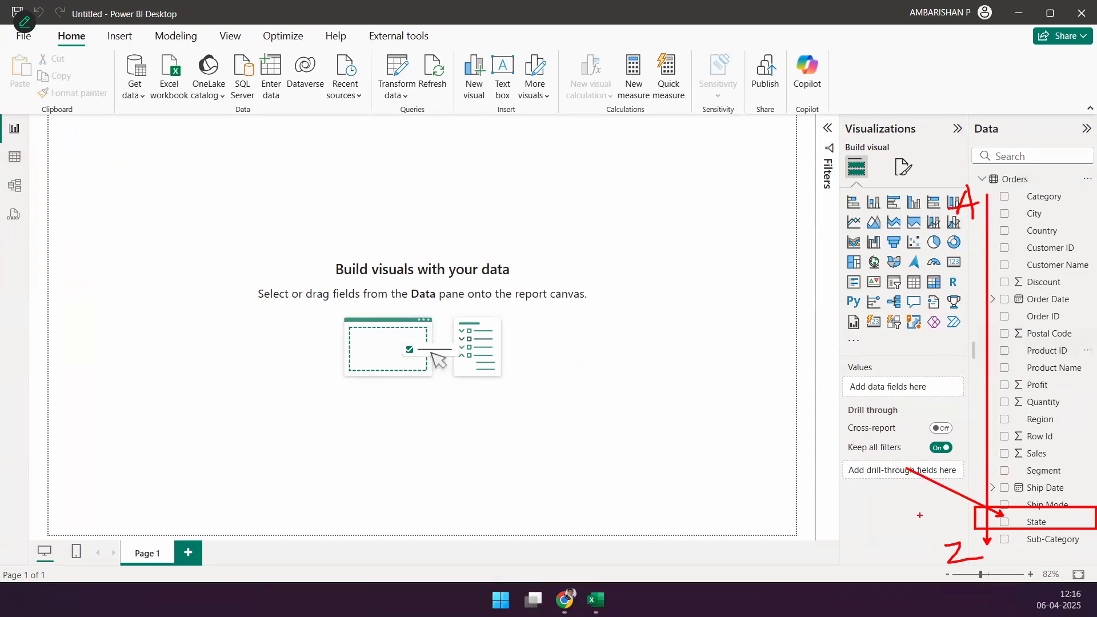
{"action": "key", "text": "Escape"}
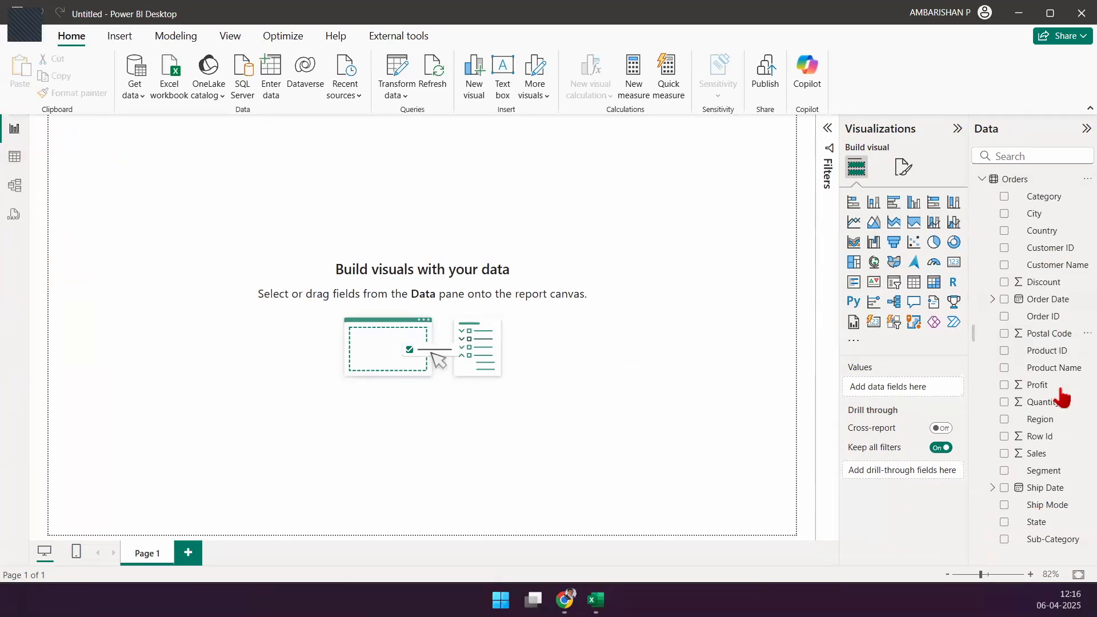
Switch to the Excel Orders sheet and check the original column order, starting from Row ID
{"action": "left_click_drag", "start_coordinate": [1060, 392], "coordinate": [367, 423]}
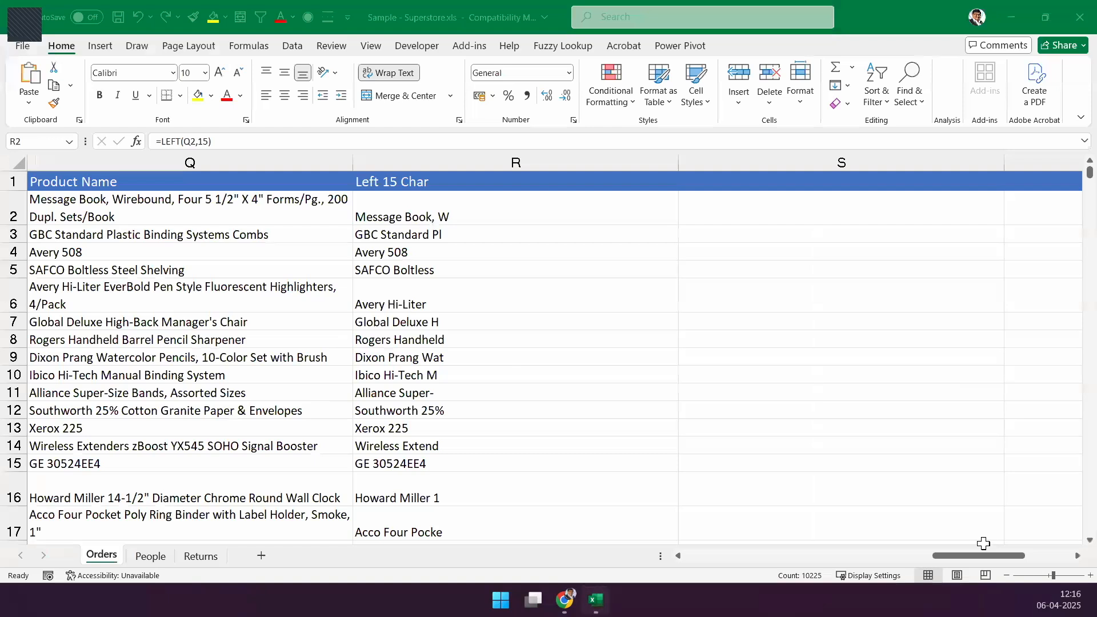
{"action": "key", "text": "ctrl+shift+Down"}
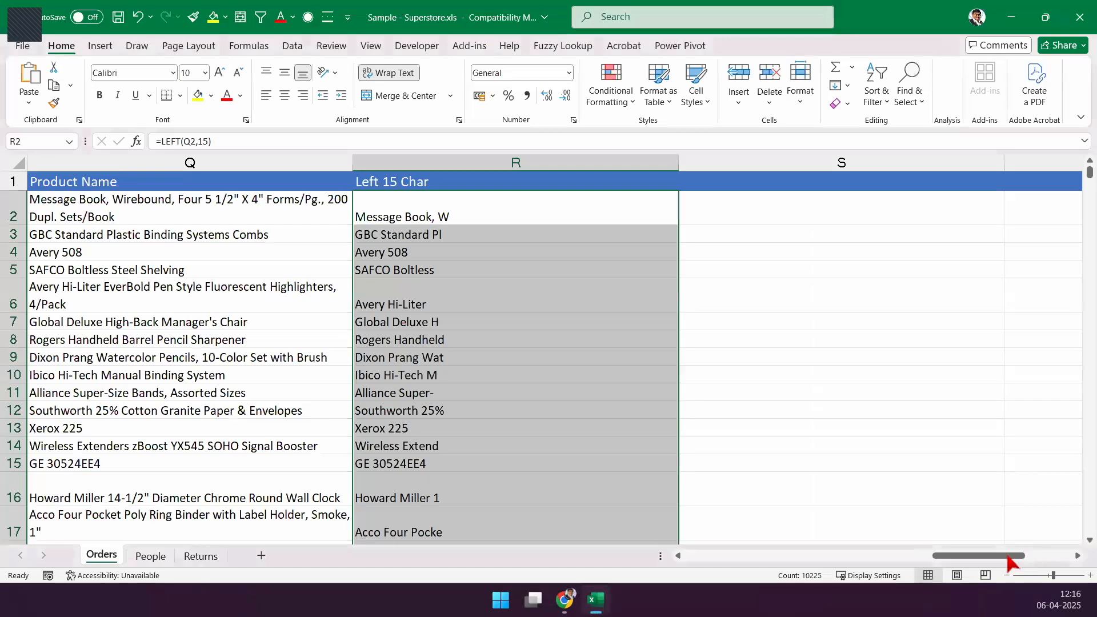
{"action": "scroll", "coordinate": [984, 544], "scroll_direction": "left", "scroll_amount": 5}
{"action": "scroll", "coordinate": [81, 212], "scroll_direction": "left", "scroll_amount": 10}
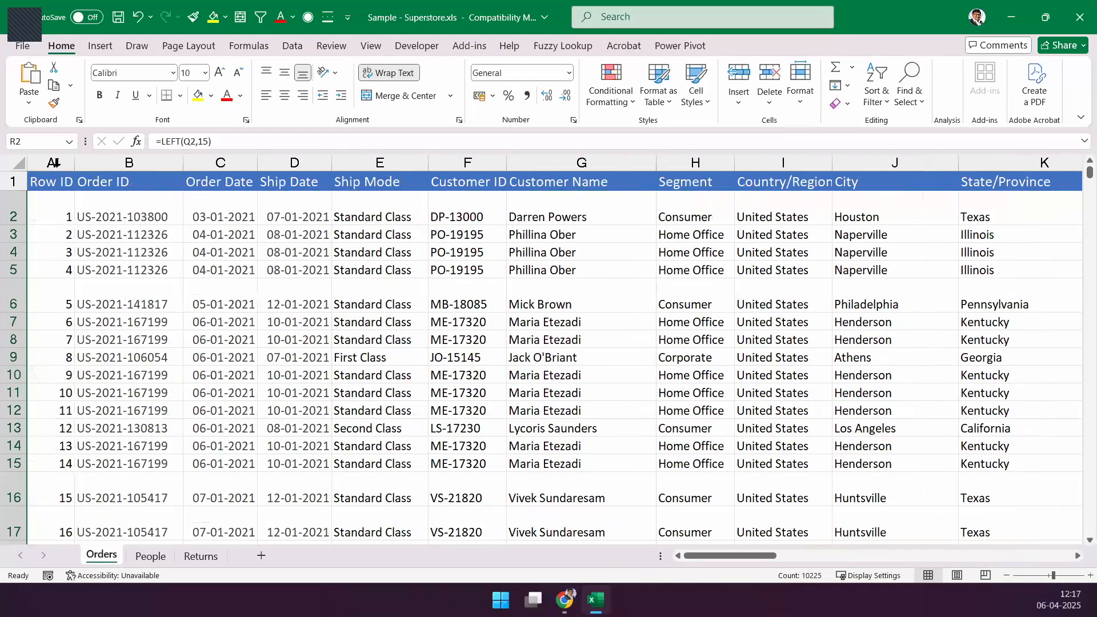
{"action": "left_click", "coordinate": [294, 160]}
{"action": "left_click", "coordinate": [361, 158]}
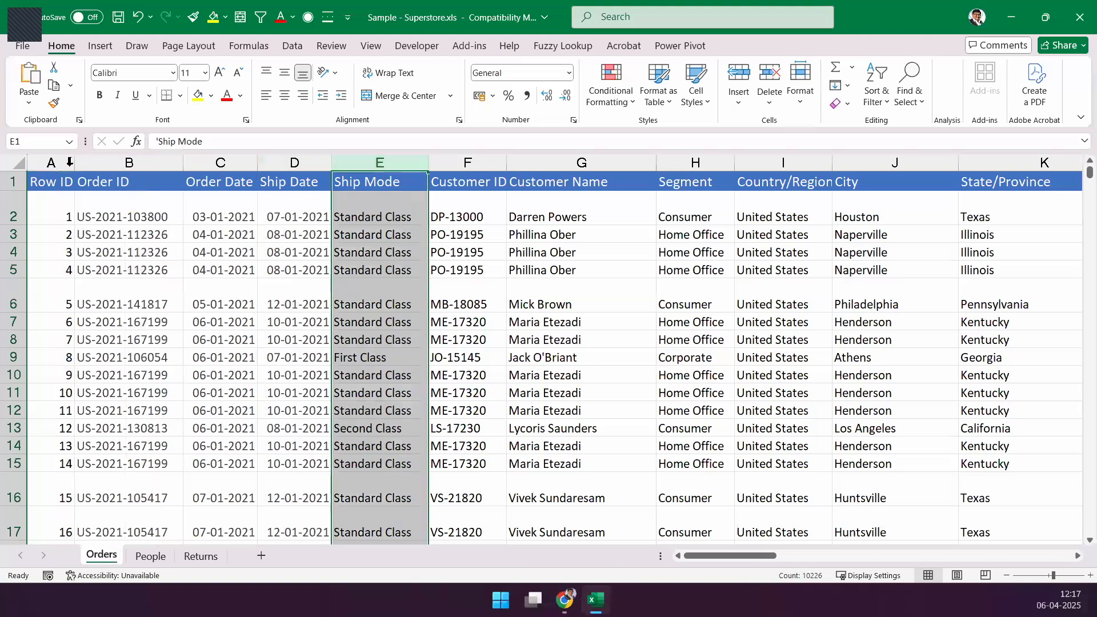
{"action": "left_click_drag", "start_coordinate": [52, 163], "coordinate": [783, 163]}
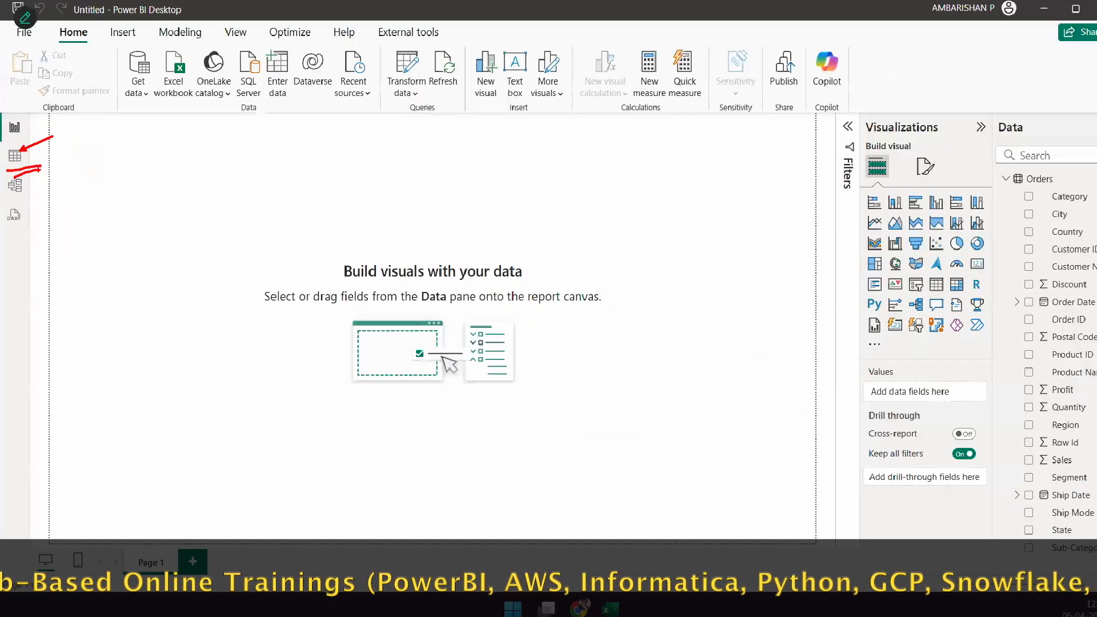
Open the Power BI Table view and look through the Orders columns from Row Id to Product Name and Sales
{"action": "left_click", "coordinate": [29, 141]}
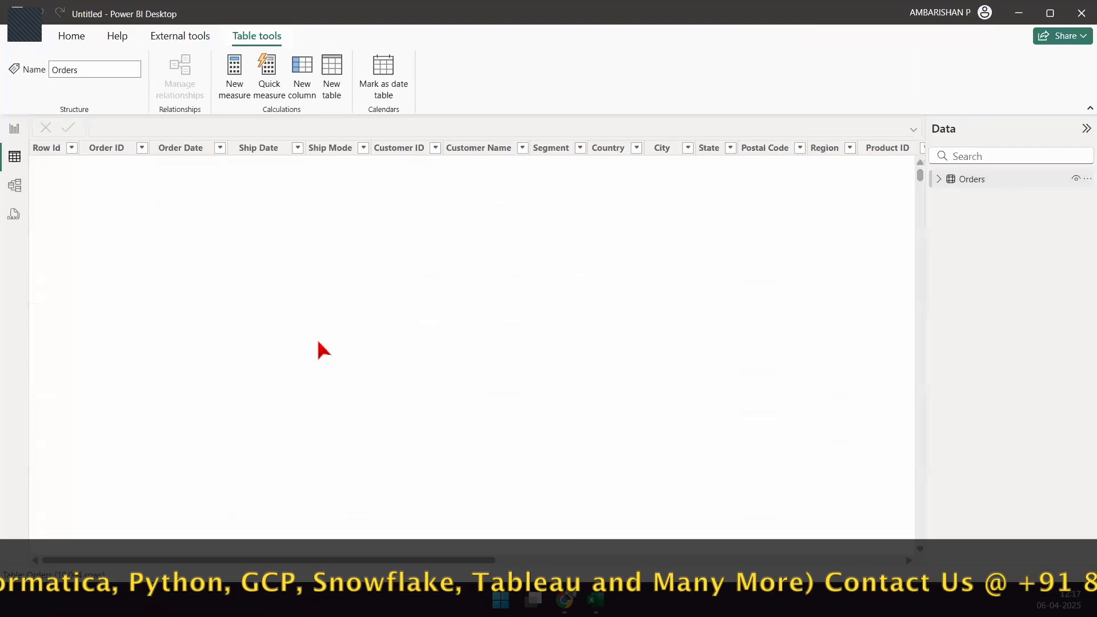
{"action": "left_click_drag", "start_coordinate": [400, 562], "coordinate": [795, 584]}
{"action": "scroll", "coordinate": [269, 177], "scroll_direction": "right", "scroll_amount": 1}
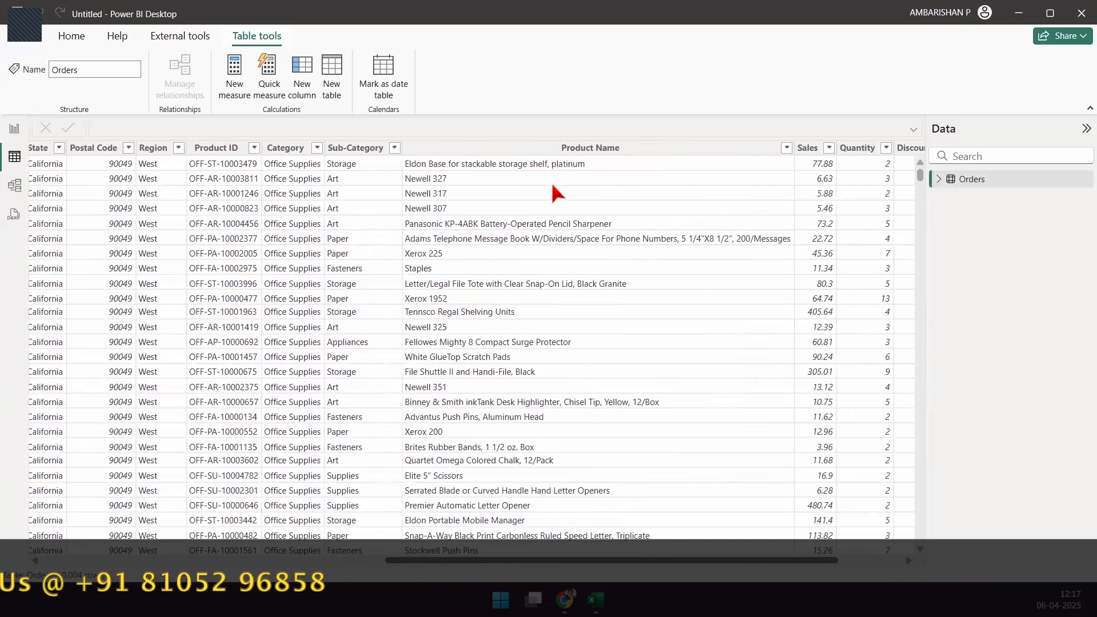
{"action": "scroll", "coordinate": [527, 153], "scroll_direction": "right", "scroll_amount": 2}
{"action": "scroll", "coordinate": [523, 151], "scroll_direction": "left", "scroll_amount": 4}
{"action": "scroll", "coordinate": [526, 153], "scroll_direction": "left", "scroll_amount": 2}
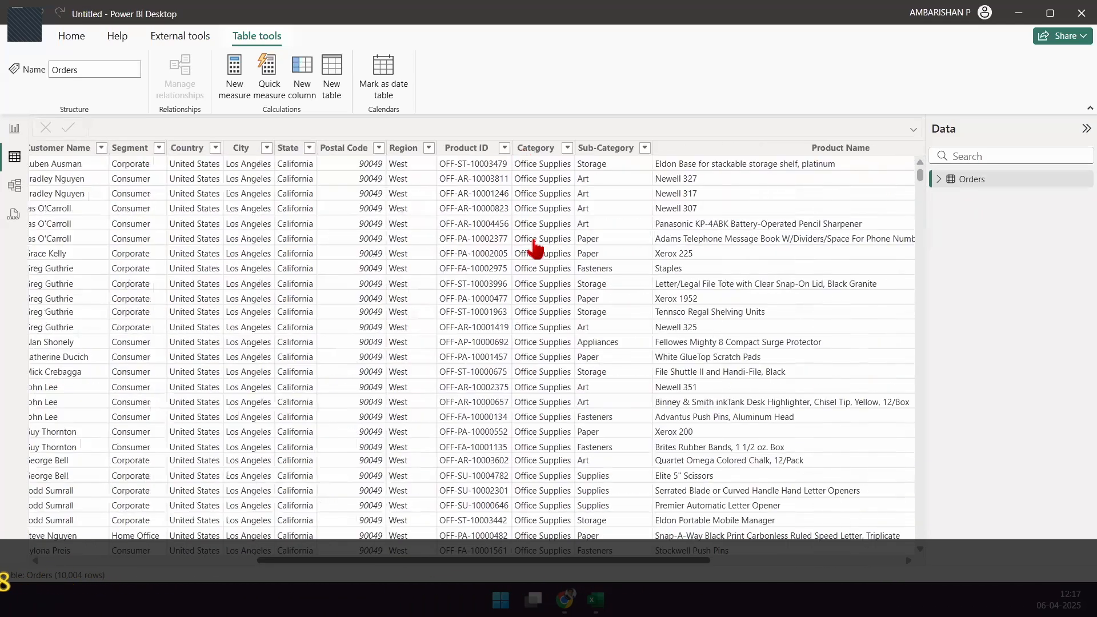
{"action": "scroll", "coordinate": [526, 275], "scroll_direction": "left", "scroll_amount": 4}
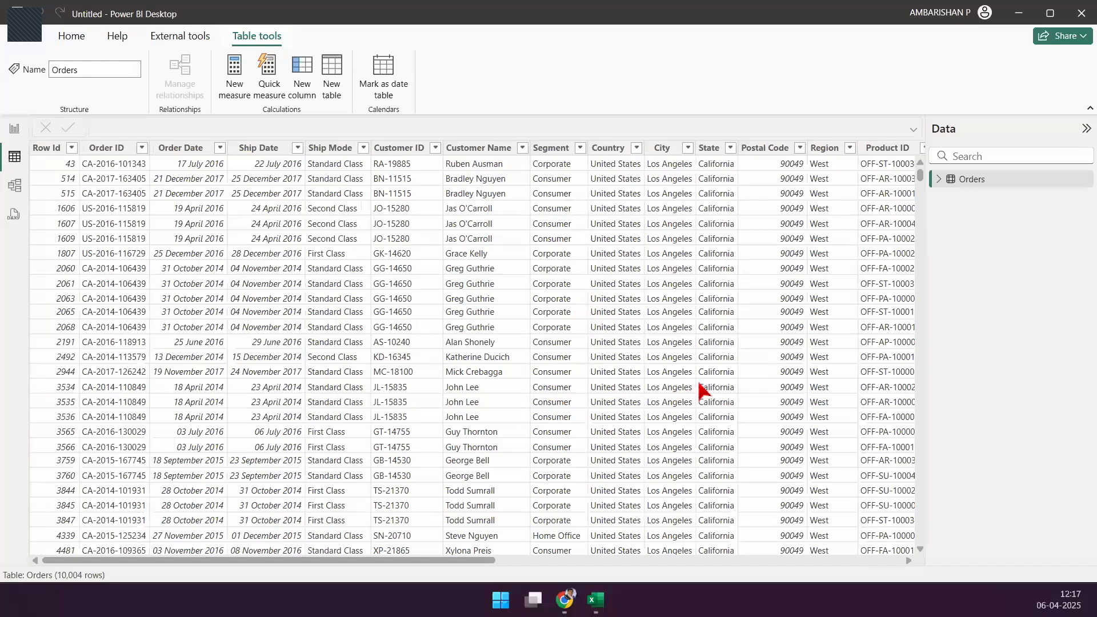
Filter the Customer Name column to a single customer and view that customer's orders through to Product Name
{"action": "left_click", "coordinate": [667, 561]}
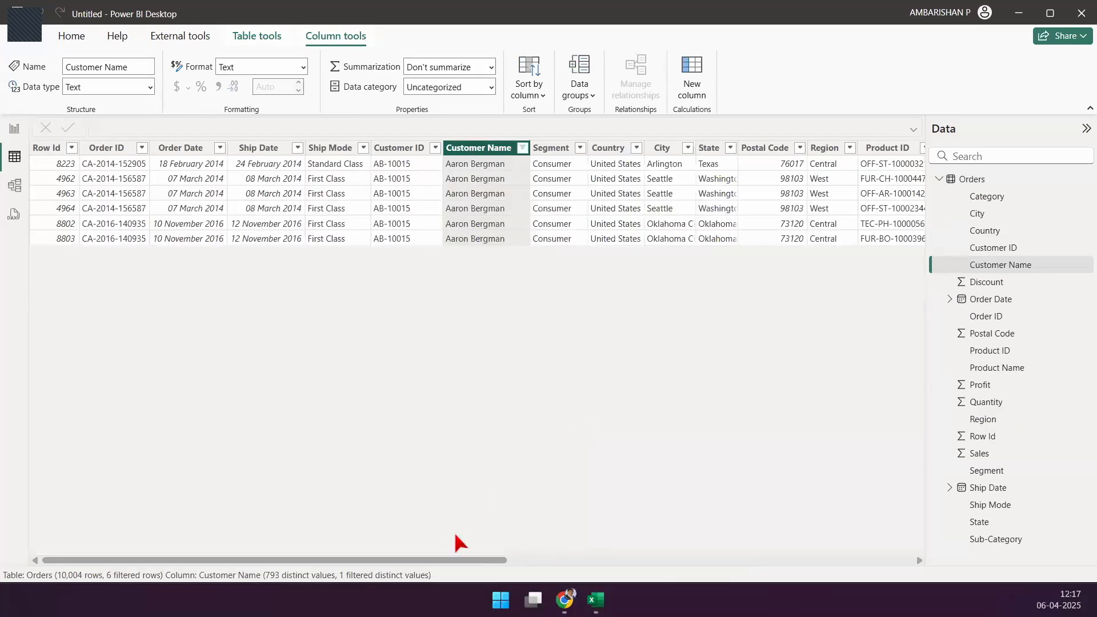
{"action": "left_click_drag", "start_coordinate": [459, 560], "coordinate": [734, 560]}
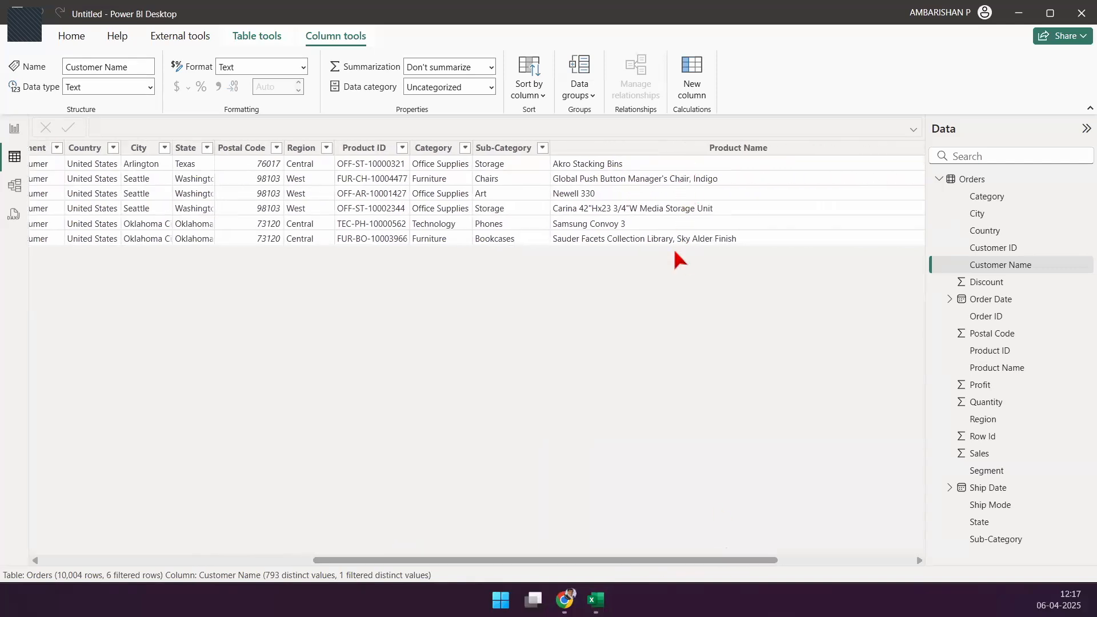
{"action": "left_click_drag", "start_coordinate": [623, 562], "coordinate": [454, 244]}
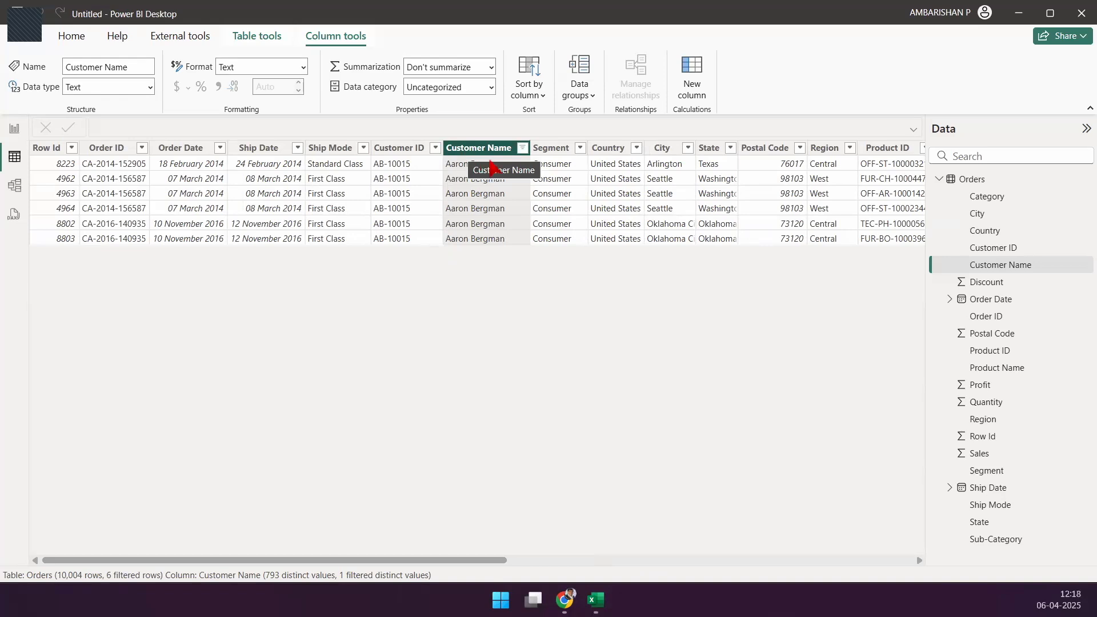
Clear the filter on the Customer Name column of the Orders table
{"action": "left_click", "coordinate": [522, 148]}
{"action": "left_click", "coordinate": [588, 223]}
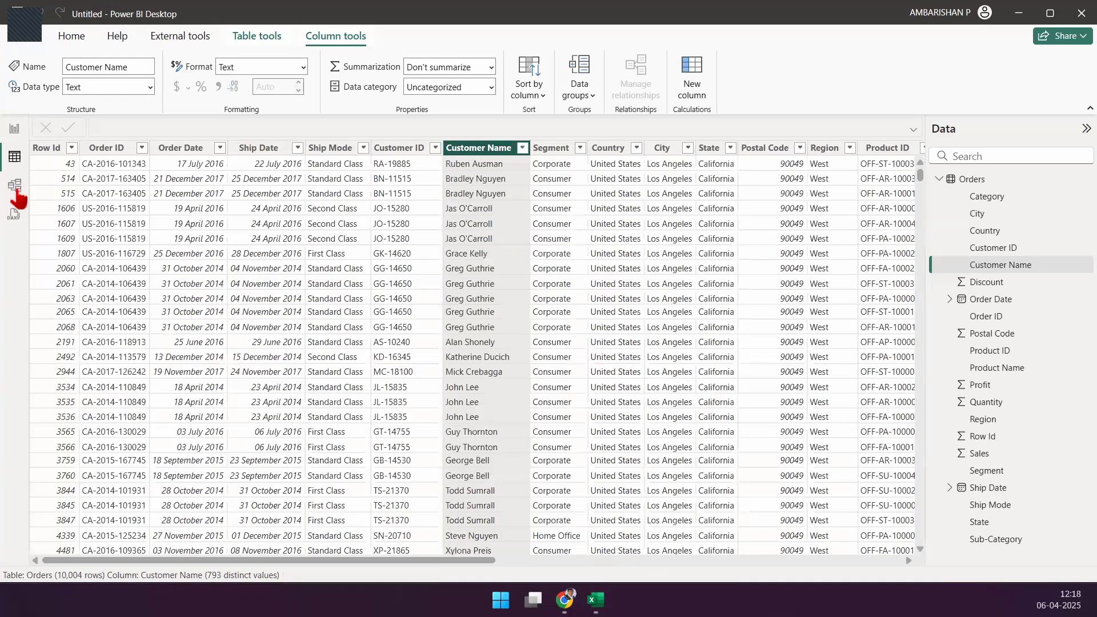
View the Orders table card in Model view and return to Table view
{"action": "left_click", "coordinate": [15, 187]}
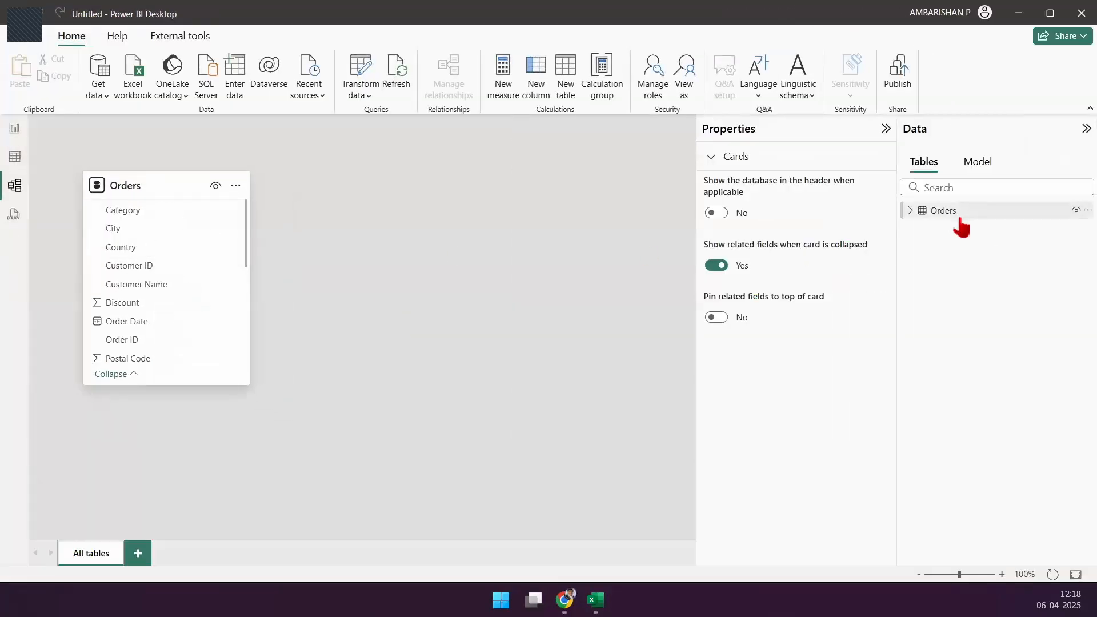
{"action": "left_click_drag", "start_coordinate": [429, 282], "coordinate": [571, 490]}
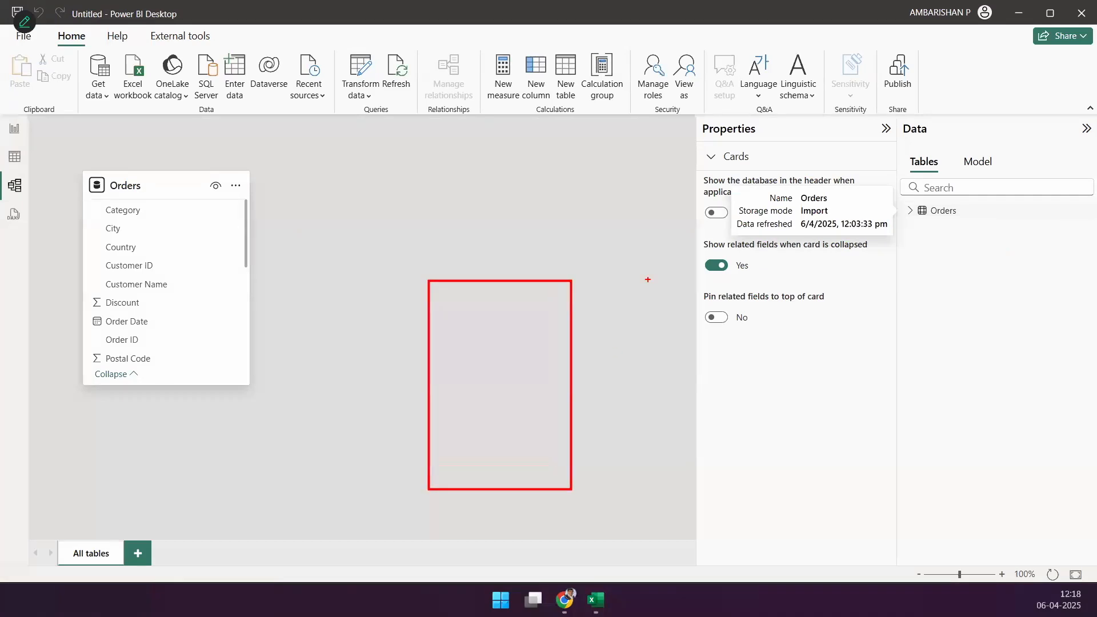
{"action": "left_click_drag", "start_coordinate": [667, 146], "coordinate": [811, 387]}
{"action": "left_click_drag", "start_coordinate": [248, 246], "coordinate": [436, 366]}
{"action": "left_click_drag", "start_coordinate": [578, 334], "coordinate": [702, 247]}
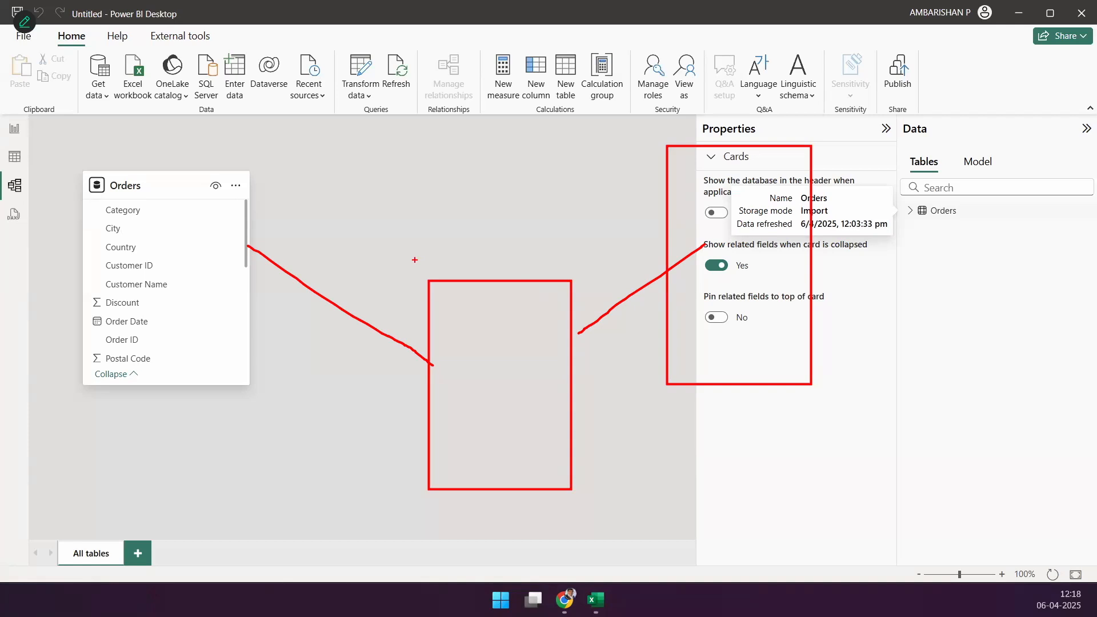
{"action": "key", "text": "Escape"}
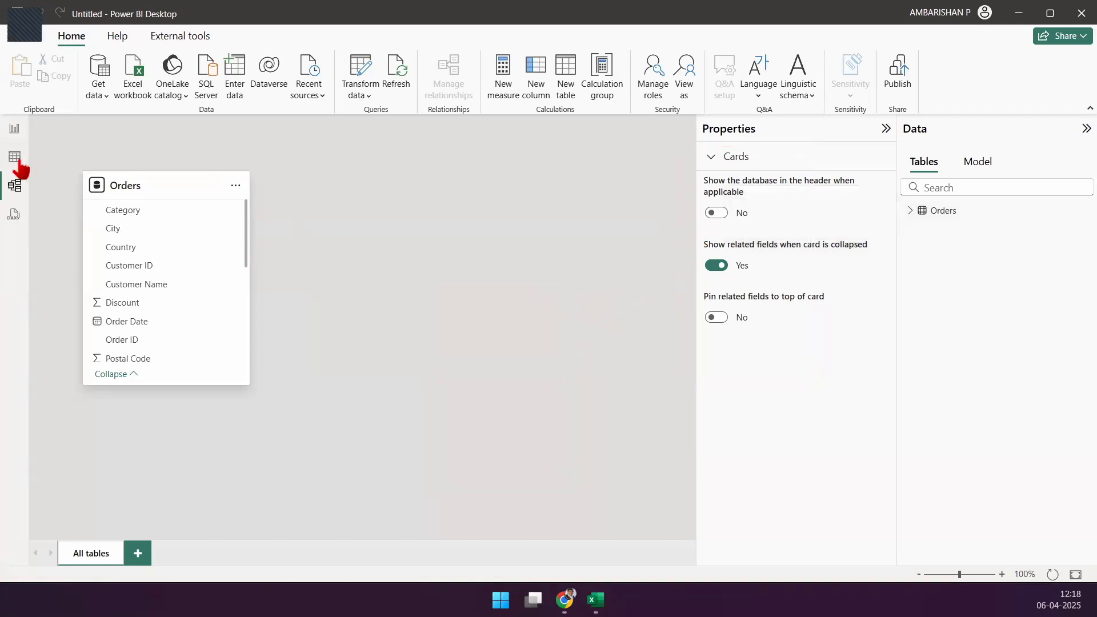
{"action": "left_click", "coordinate": [15, 157]}
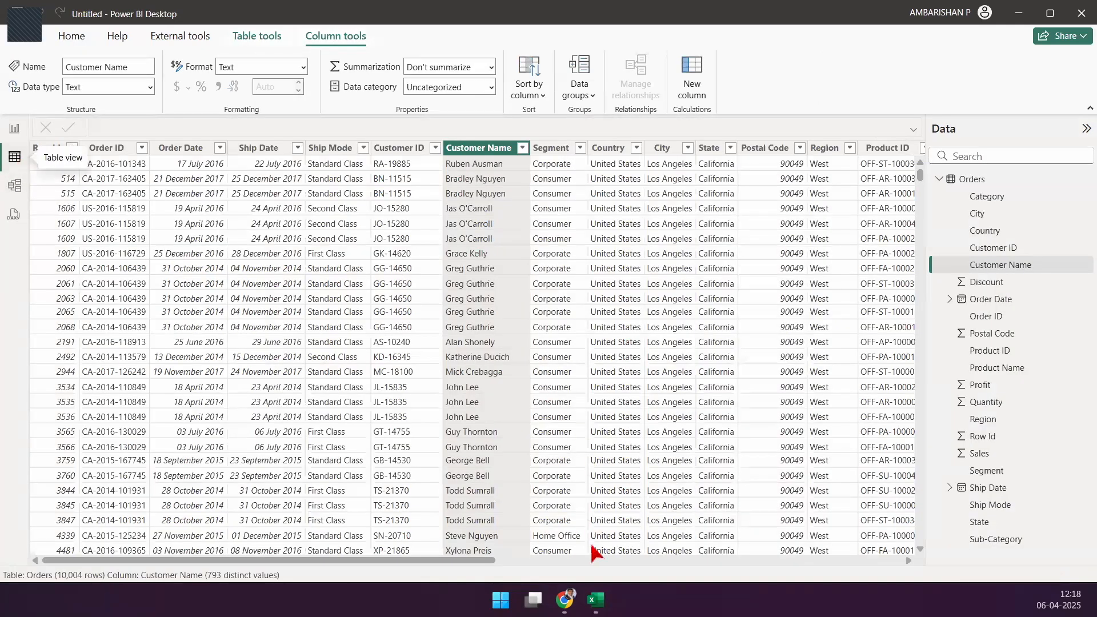
Switch to the Excel Orders sheet and select the Left 15 Char column next to Product Name
{"action": "left_click", "coordinate": [595, 600]}
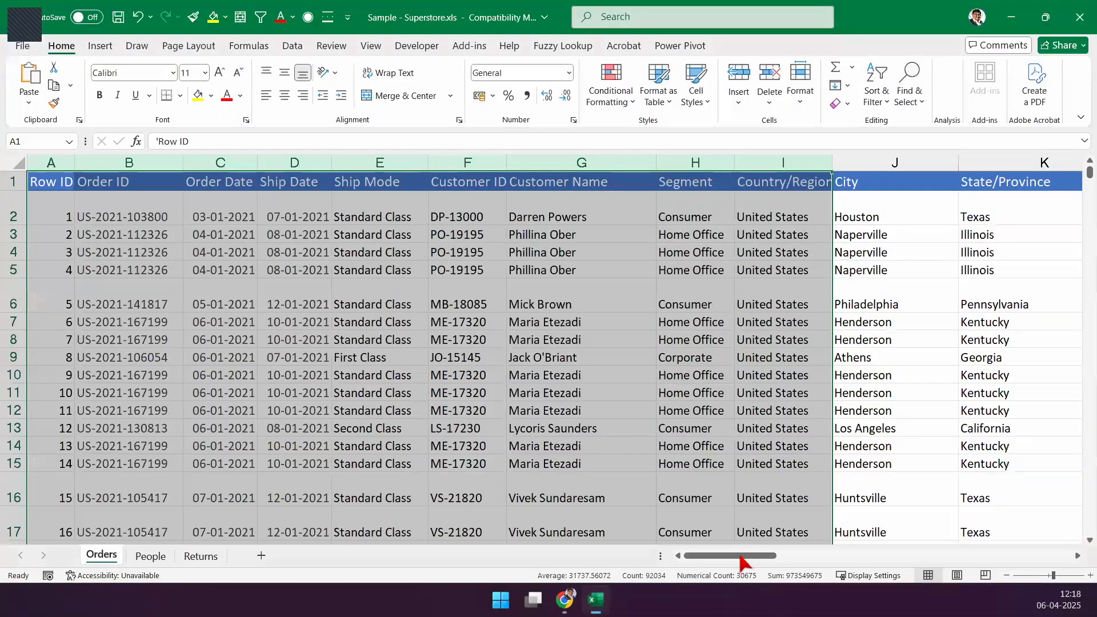
{"action": "left_click", "coordinate": [784, 296]}
{"action": "left_click_drag", "start_coordinate": [738, 556], "coordinate": [972, 555]}
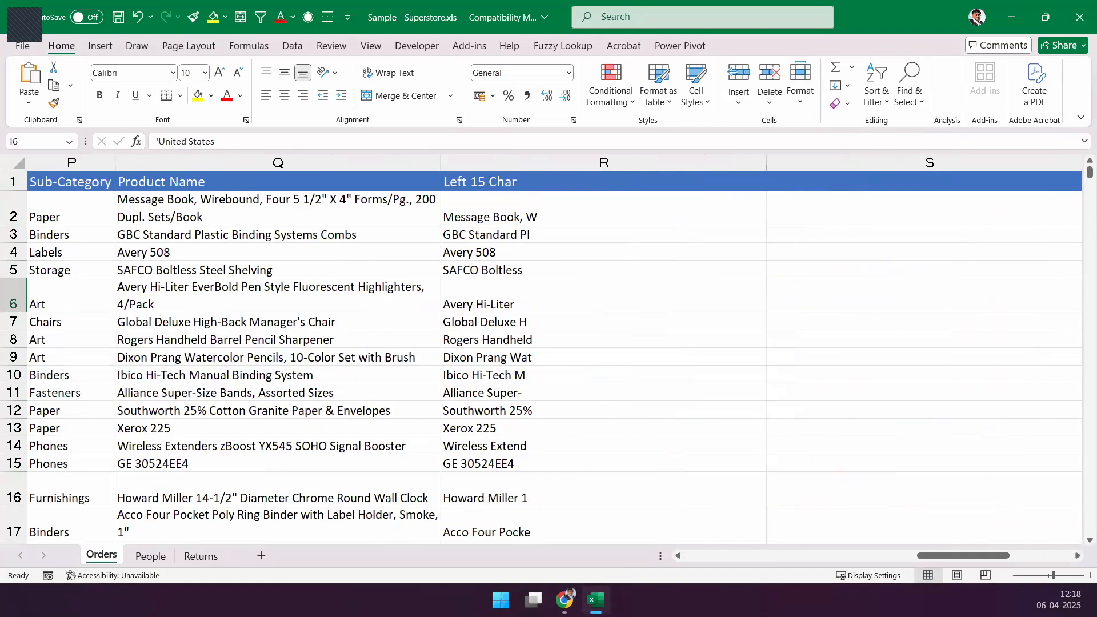
{"action": "left_click", "coordinate": [549, 163]}
{"action": "left_click_drag", "start_coordinate": [441, 163], "coordinate": [579, 563]}
{"action": "left_click_drag", "start_coordinate": [618, 47], "coordinate": [549, 182]}
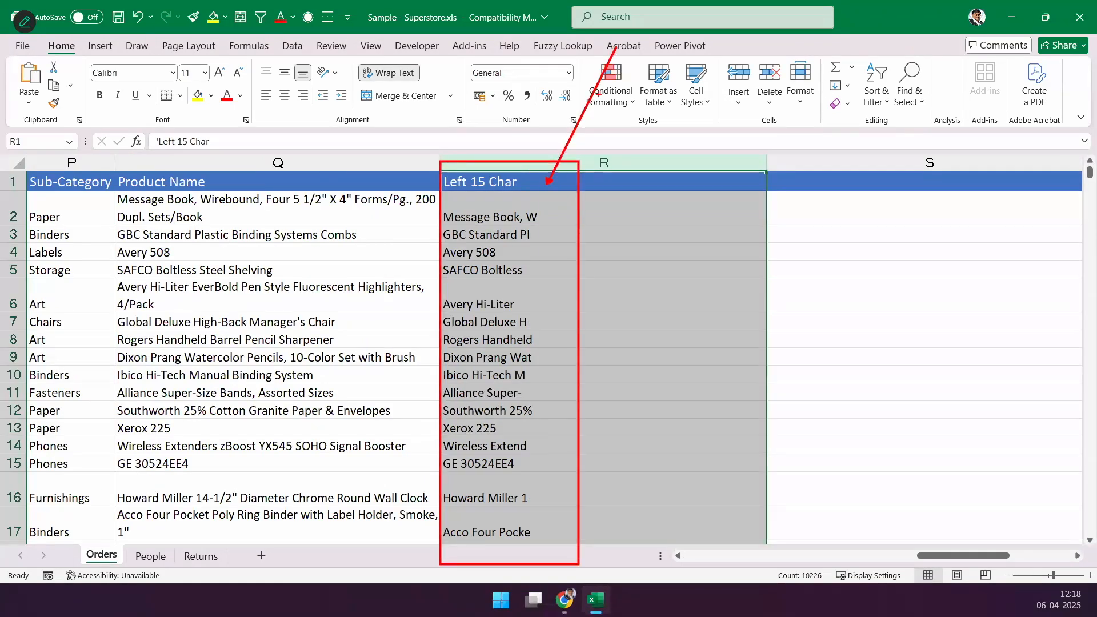
{"action": "mouse_move", "coordinate": [331, 215]}
{"action": "left_mouse_down"}
{"action": "mouse_move", "coordinate": [439, 180]}
{"action": "mouse_move", "coordinate": [463, 214]}
{"action": "left_mouse_up"}
{"action": "mouse_move", "coordinate": [451, 204]}
{"action": "left_mouse_down"}
{"action": "mouse_move", "coordinate": [464, 214]}
{"action": "mouse_move", "coordinate": [489, 189]}
{"action": "left_mouse_up"}
{"action": "left_click_drag", "start_coordinate": [436, 237], "coordinate": [356, 236]}
{"action": "left_click_drag", "start_coordinate": [434, 255], "coordinate": [349, 256]}
{"action": "mouse_move", "coordinate": [436, 272]}
{"action": "left_mouse_down"}
{"action": "mouse_move", "coordinate": [384, 272]}
{"action": "mouse_move", "coordinate": [374, 291]}
{"action": "left_mouse_up"}
{"action": "left_click_drag", "start_coordinate": [436, 322], "coordinate": [349, 321]}
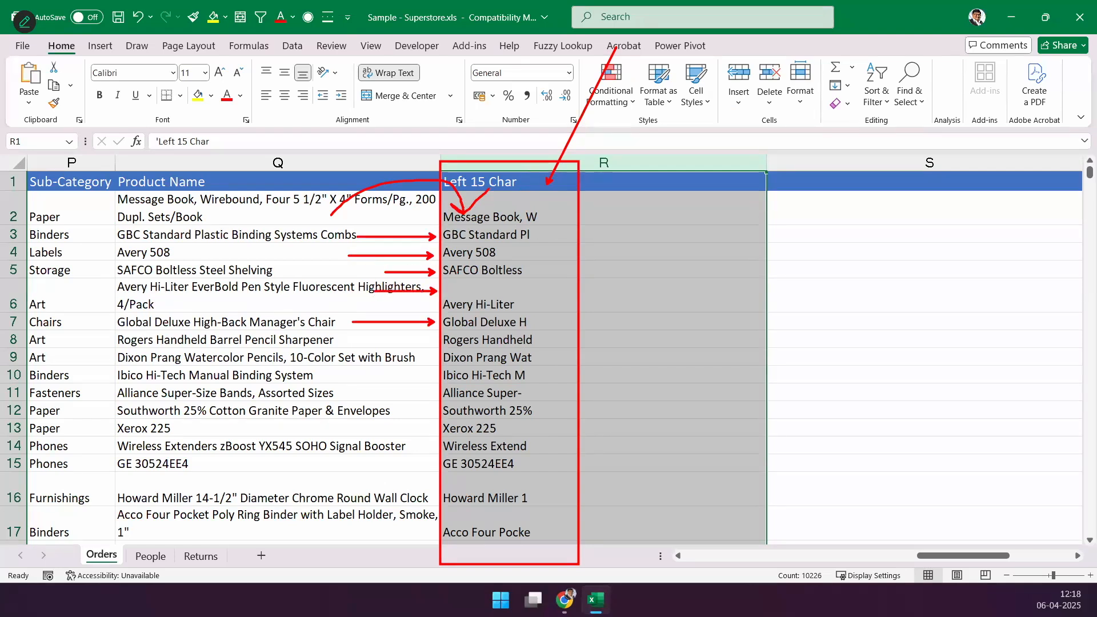
{"action": "mouse_move", "coordinate": [553, 208]}
{"action": "left_mouse_down"}
{"action": "mouse_move", "coordinate": [549, 343]}
{"action": "mouse_move", "coordinate": [566, 341]}
{"action": "left_mouse_up"}
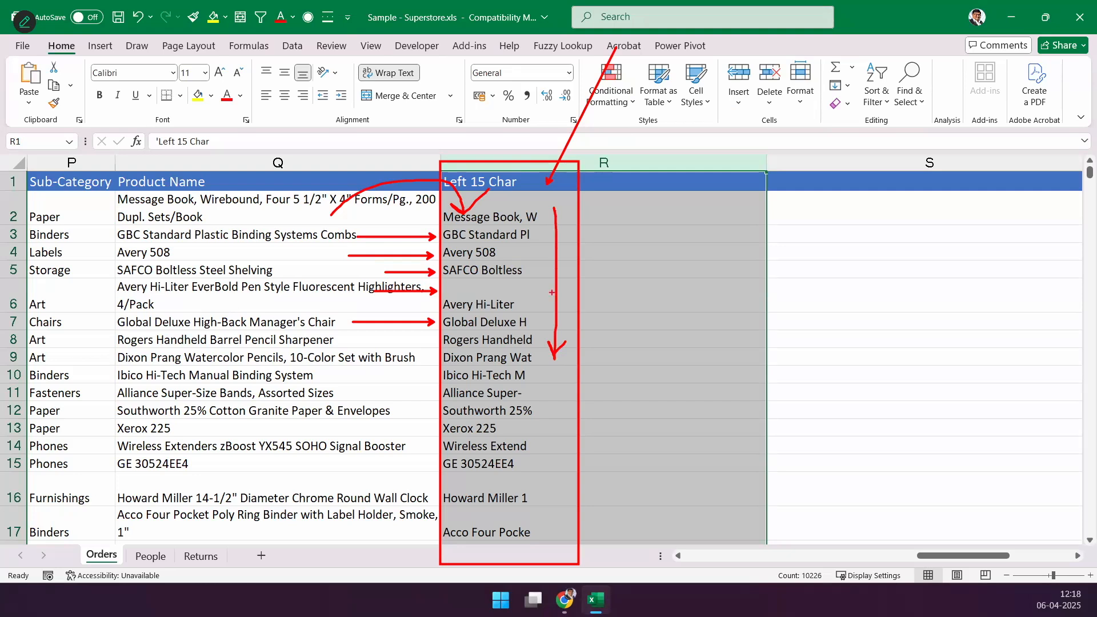
{"action": "left_click_drag", "start_coordinate": [490, 109], "coordinate": [519, 154]}
{"action": "left_click_drag", "start_coordinate": [573, 208], "coordinate": [624, 166]}
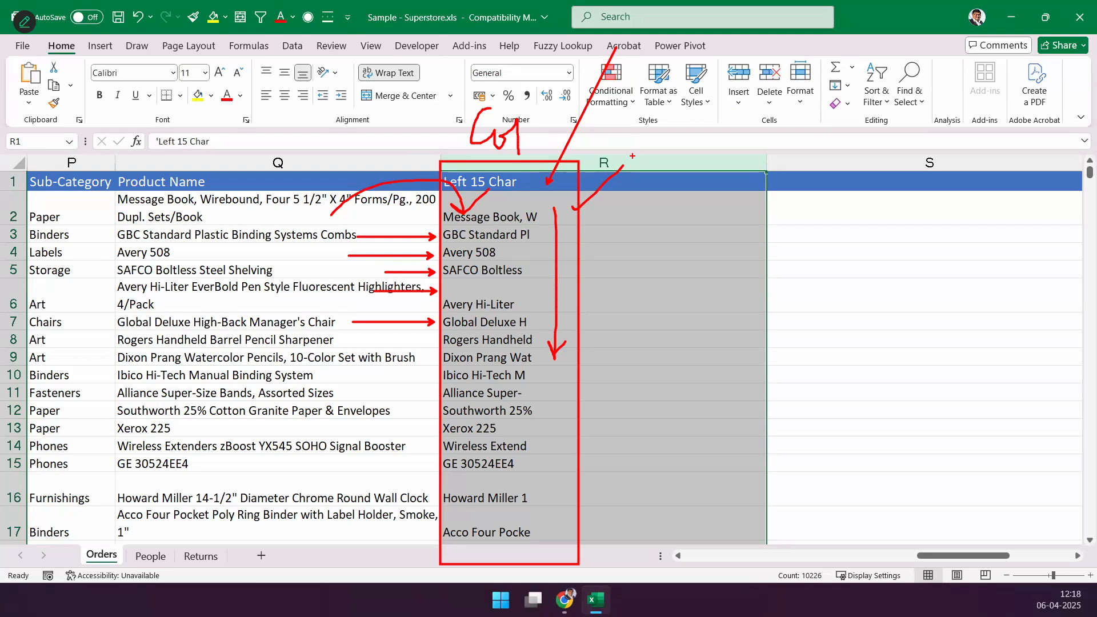
{"action": "mouse_move", "coordinate": [346, 424]}
{"action": "left_mouse_down"}
{"action": "mouse_move", "coordinate": [439, 400]}
{"action": "mouse_move", "coordinate": [449, 422]}
{"action": "mouse_move", "coordinate": [470, 406]}
{"action": "left_mouse_up"}
{"action": "left_click_drag", "start_coordinate": [379, 447], "coordinate": [453, 455]}
{"action": "mouse_move", "coordinate": [337, 484]}
{"action": "left_mouse_down"}
{"action": "mouse_move", "coordinate": [424, 476]}
{"action": "mouse_move", "coordinate": [429, 503]}
{"action": "left_mouse_up"}
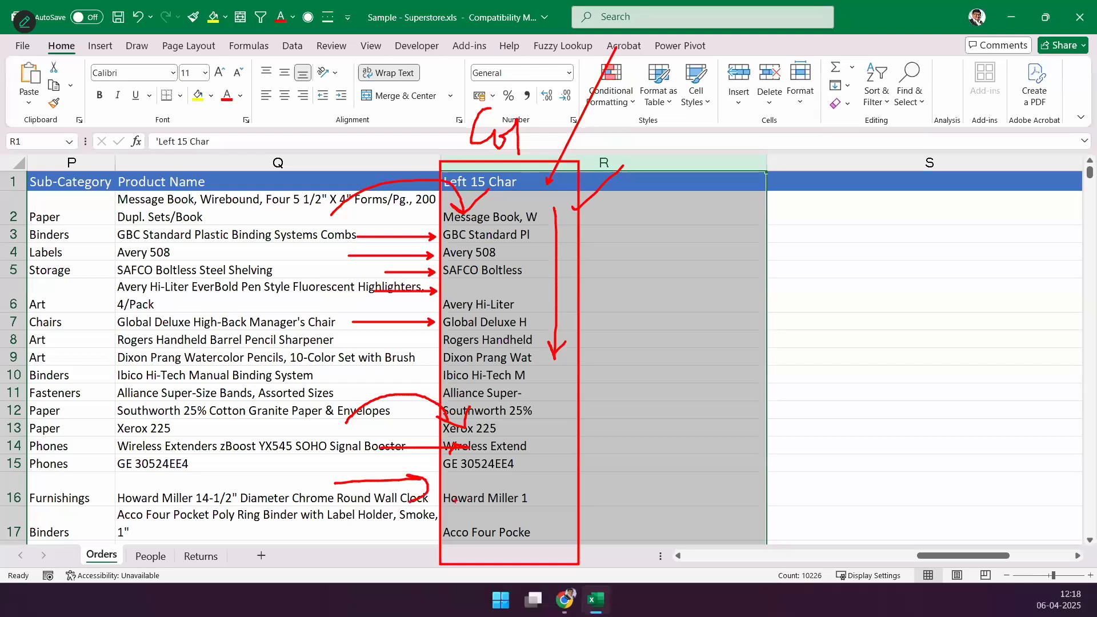
{"action": "left_click_drag", "start_coordinate": [492, 490], "coordinate": [526, 466]}
{"action": "key", "text": "Escape"}
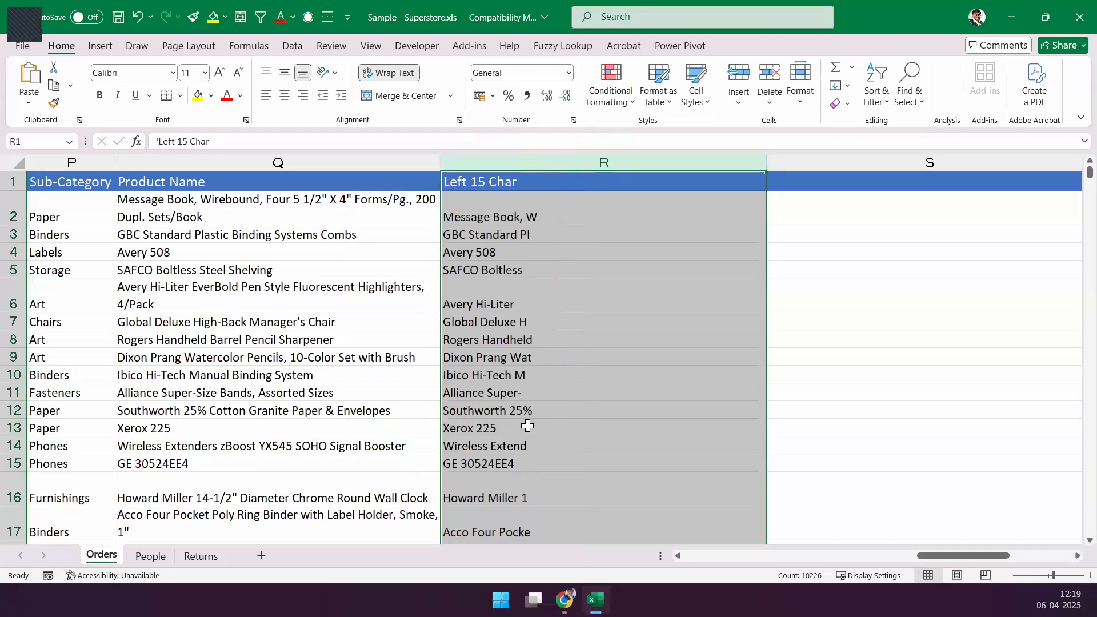
Switch to Power BI, look through the Report and Model views, and check the Orders columns through to Profit in Table view
{"action": "left_click", "coordinate": [498, 426]}
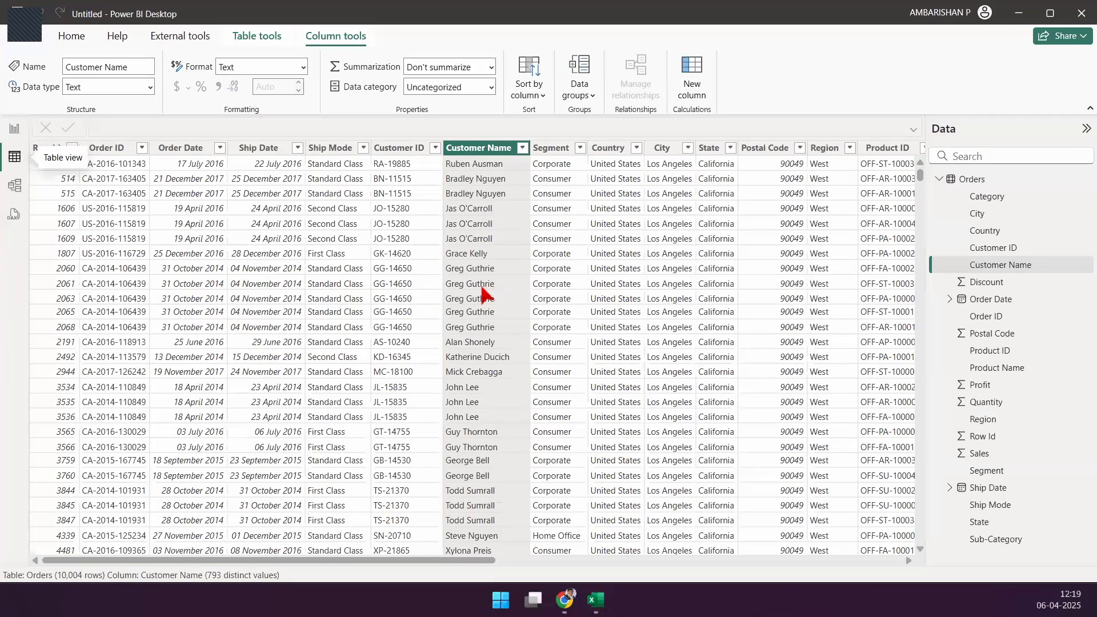
{"action": "mouse_move", "coordinate": [374, 292]}
{"action": "left_mouse_down"}
{"action": "mouse_move", "coordinate": [377, 302]}
{"action": "mouse_move", "coordinate": [564, 182]}
{"action": "left_mouse_up"}
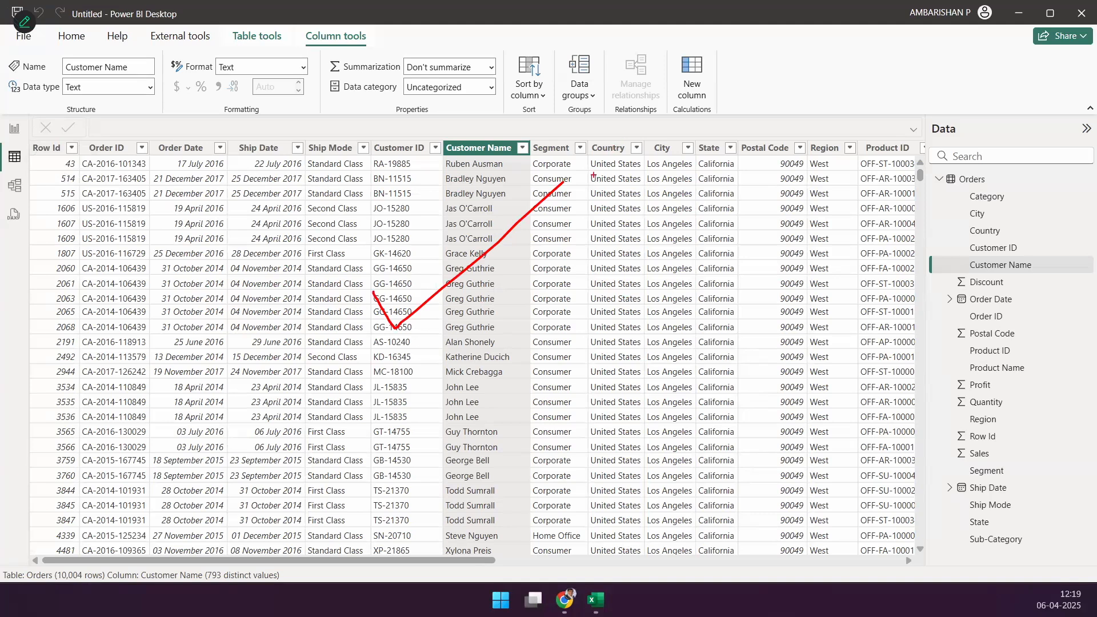
{"action": "left_click", "coordinate": [17, 129]}
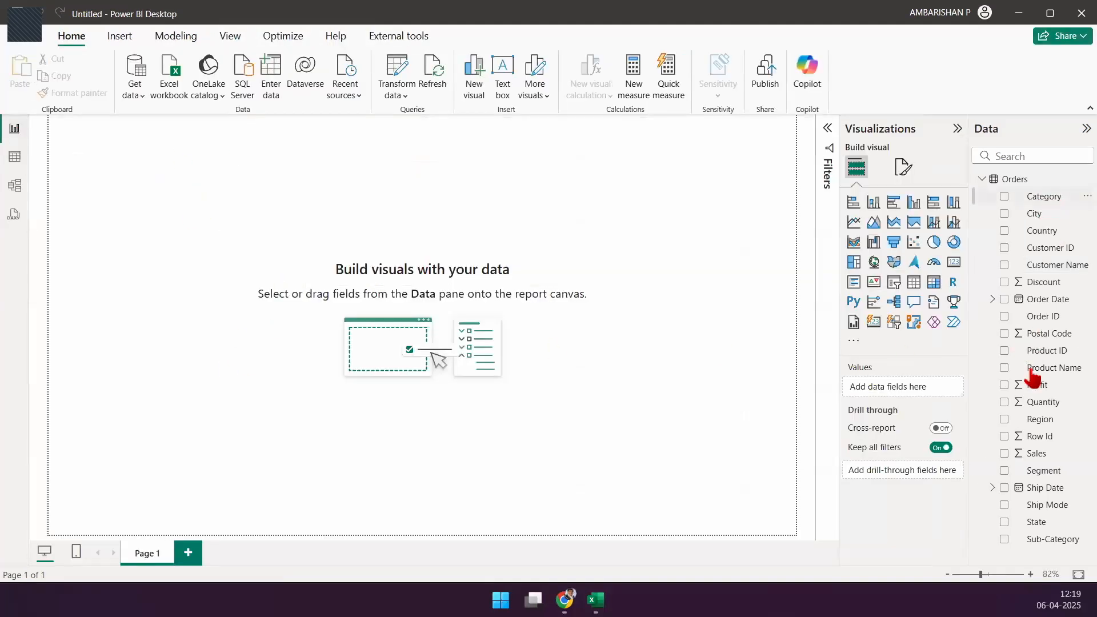
{"action": "left_click", "coordinate": [16, 186]}
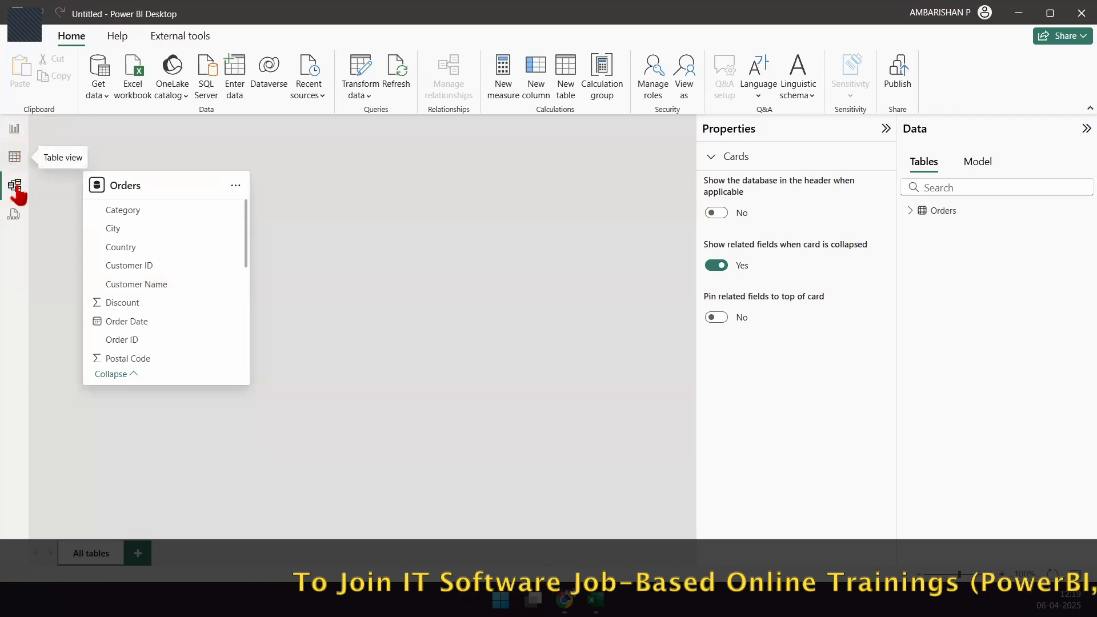
{"action": "left_click", "coordinate": [14, 156]}
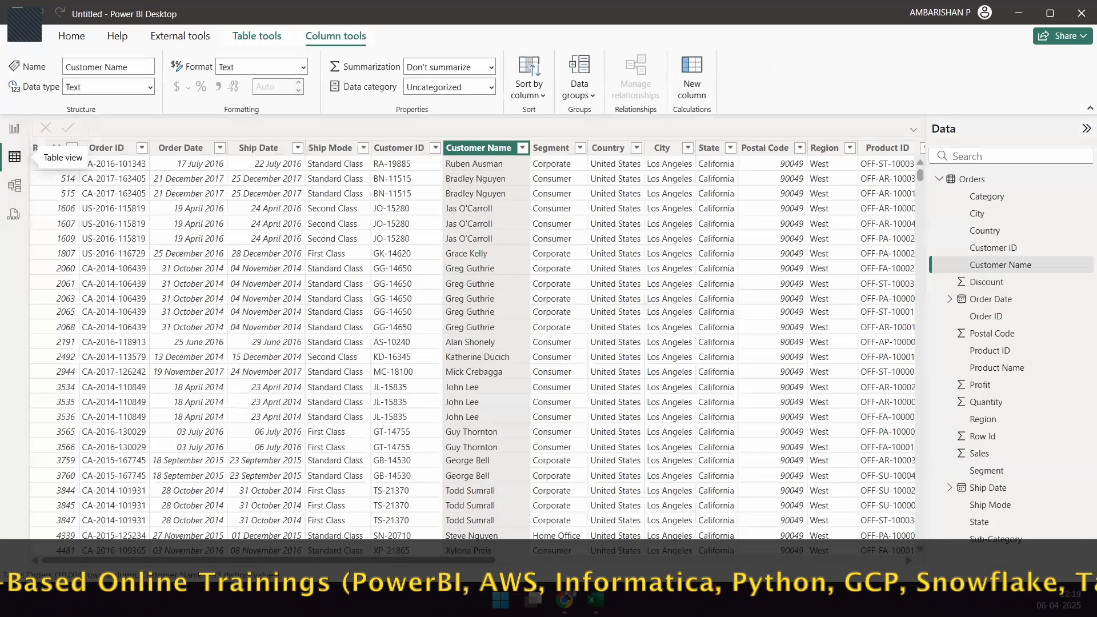
{"action": "left_click_drag", "start_coordinate": [423, 561], "coordinate": [828, 561]}
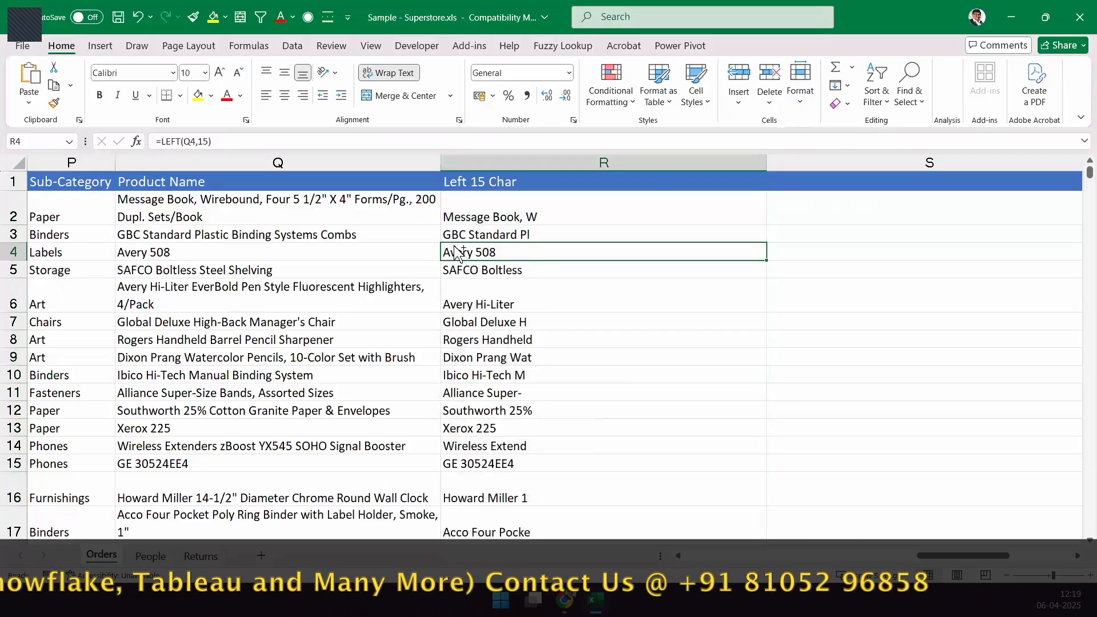
{"action": "mouse_move", "coordinate": [315, 209]}
{"action": "left_mouse_down"}
{"action": "mouse_move", "coordinate": [503, 123]}
{"action": "mouse_move", "coordinate": [507, 171]}
{"action": "mouse_move", "coordinate": [535, 177]}
{"action": "left_mouse_up"}
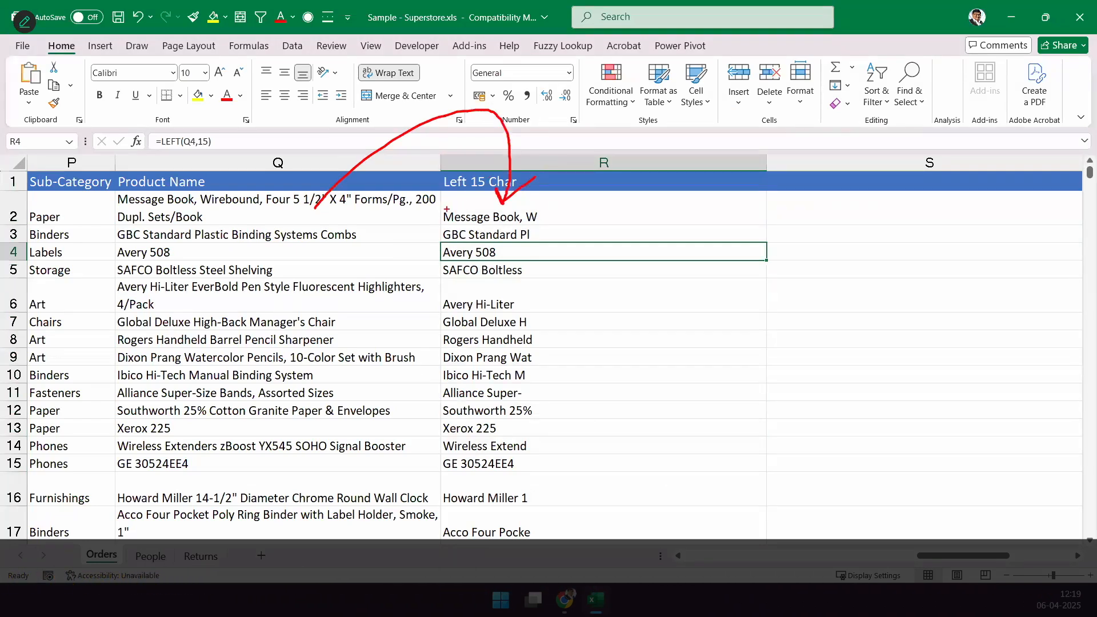
{"action": "mouse_move", "coordinate": [436, 166]}
{"action": "left_mouse_down"}
{"action": "mouse_move", "coordinate": [542, 408]}
{"action": "mouse_move", "coordinate": [585, 594]}
{"action": "left_mouse_up"}
{"action": "left_click_drag", "start_coordinate": [556, 197], "coordinate": [556, 444]}
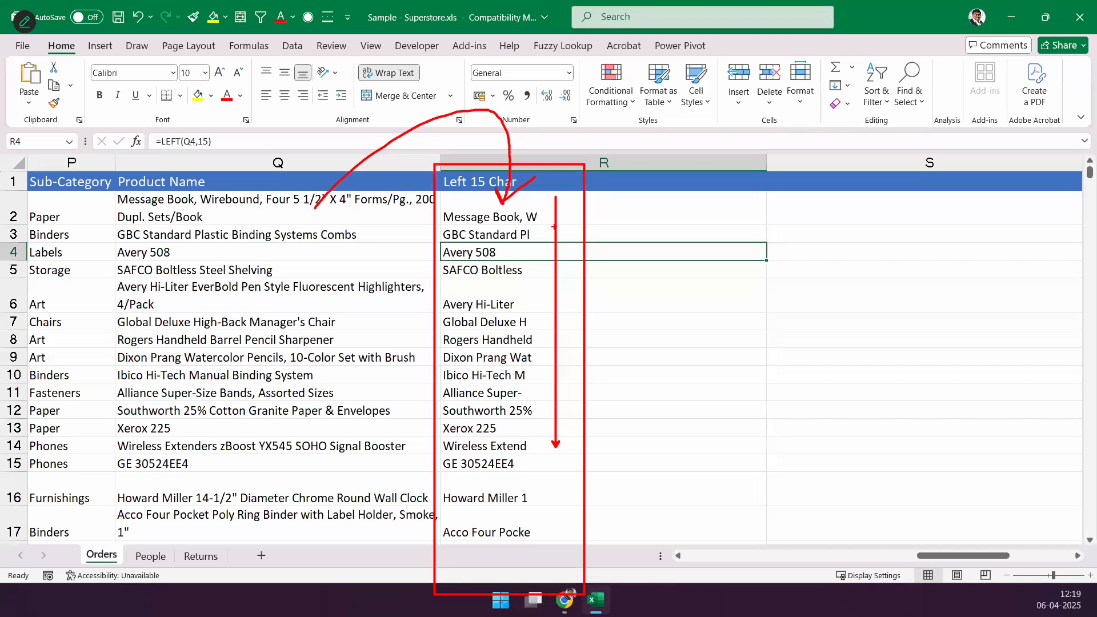
{"action": "mouse_move", "coordinate": [540, 147]}
{"action": "left_mouse_down"}
{"action": "mouse_move", "coordinate": [546, 161]}
{"action": "mouse_move", "coordinate": [635, 73]}
{"action": "left_mouse_up"}
{"action": "key", "text": "Escape"}
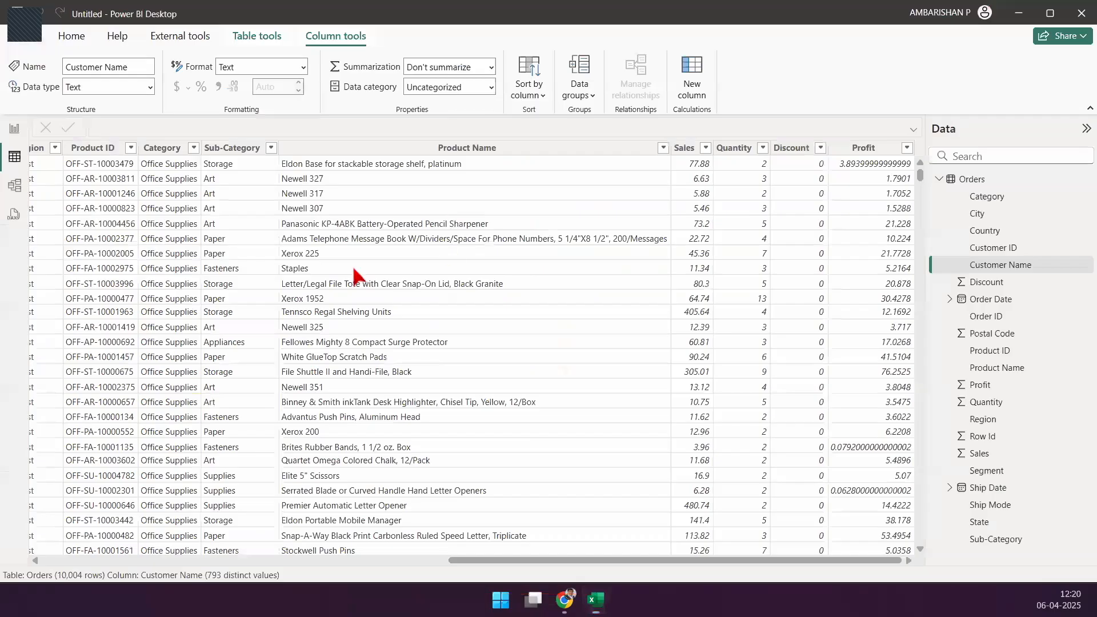
{"action": "key", "text": "ctrl+2"}
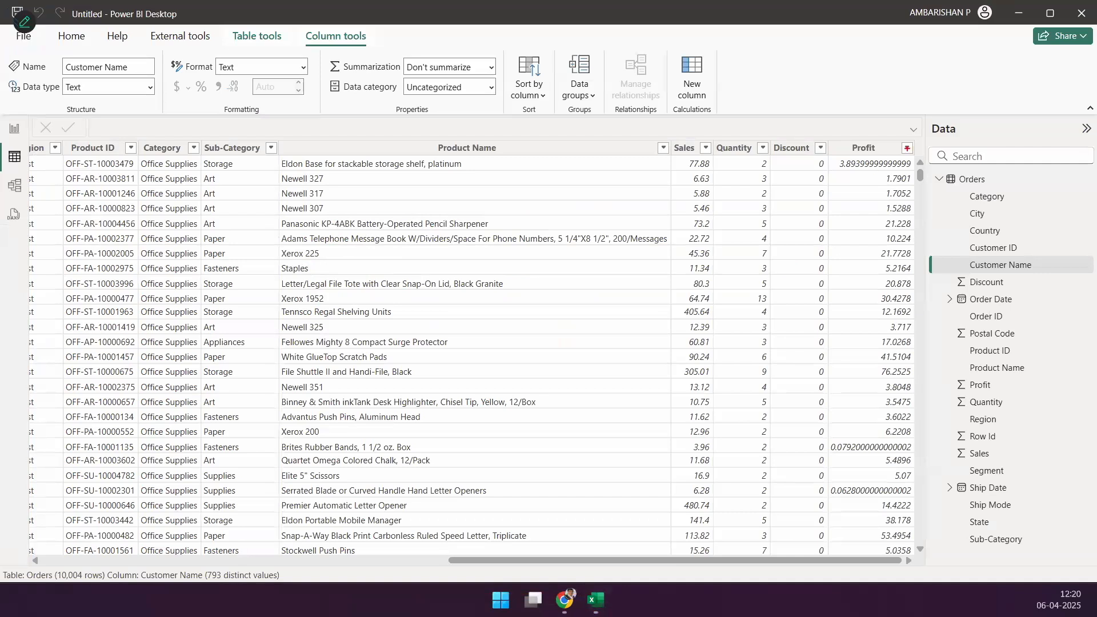
{"action": "left_click_drag", "start_coordinate": [921, 125], "coordinate": [995, 575]}
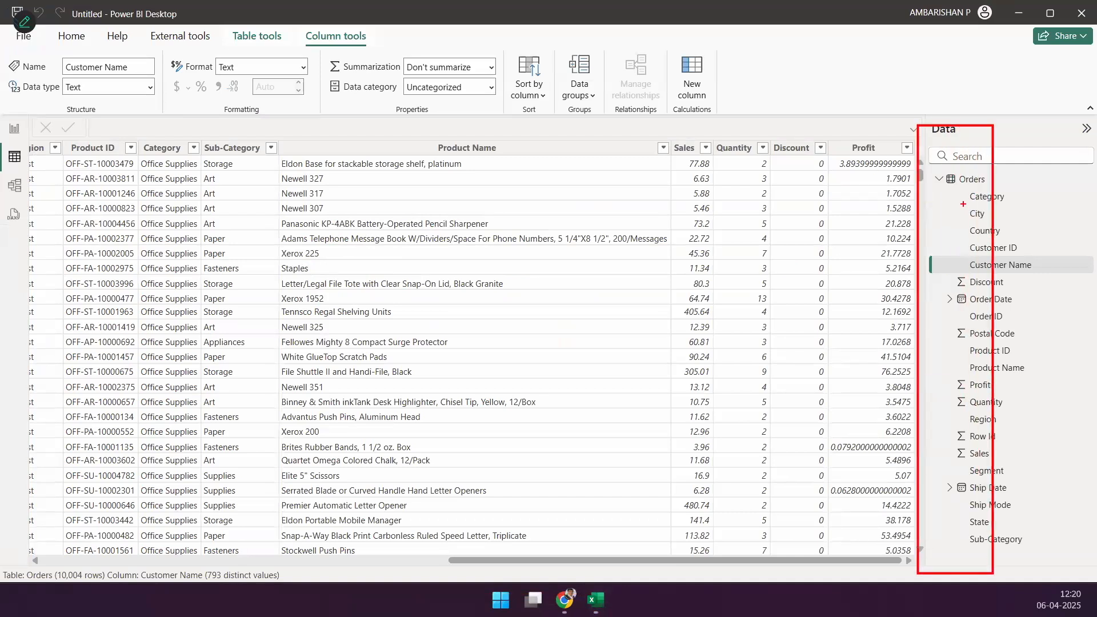
{"action": "left_click_drag", "start_coordinate": [947, 144], "coordinate": [1011, 66]}
{"action": "left_click_drag", "start_coordinate": [922, 182], "coordinate": [1001, 180]}
{"action": "left_click_drag", "start_coordinate": [929, 204], "coordinate": [1004, 200]}
{"action": "left_click_drag", "start_coordinate": [945, 228], "coordinate": [981, 227]}
{"action": "left_click_drag", "start_coordinate": [930, 259], "coordinate": [976, 258]}
{"action": "left_click_drag", "start_coordinate": [924, 289], "coordinate": [960, 291]}
{"action": "left_click_drag", "start_coordinate": [929, 313], "coordinate": [983, 314]}
{"action": "left_click_drag", "start_coordinate": [939, 344], "coordinate": [971, 346]}
{"action": "left_click_drag", "start_coordinate": [943, 375], "coordinate": [975, 372]}
{"action": "mouse_move", "coordinate": [945, 394]}
{"action": "left_mouse_down"}
{"action": "mouse_move", "coordinate": [978, 392]}
{"action": "mouse_move", "coordinate": [971, 451]}
{"action": "left_mouse_up"}
{"action": "left_click_drag", "start_coordinate": [946, 472], "coordinate": [1010, 504]}
{"action": "left_click_drag", "start_coordinate": [943, 271], "coordinate": [1028, 212]}
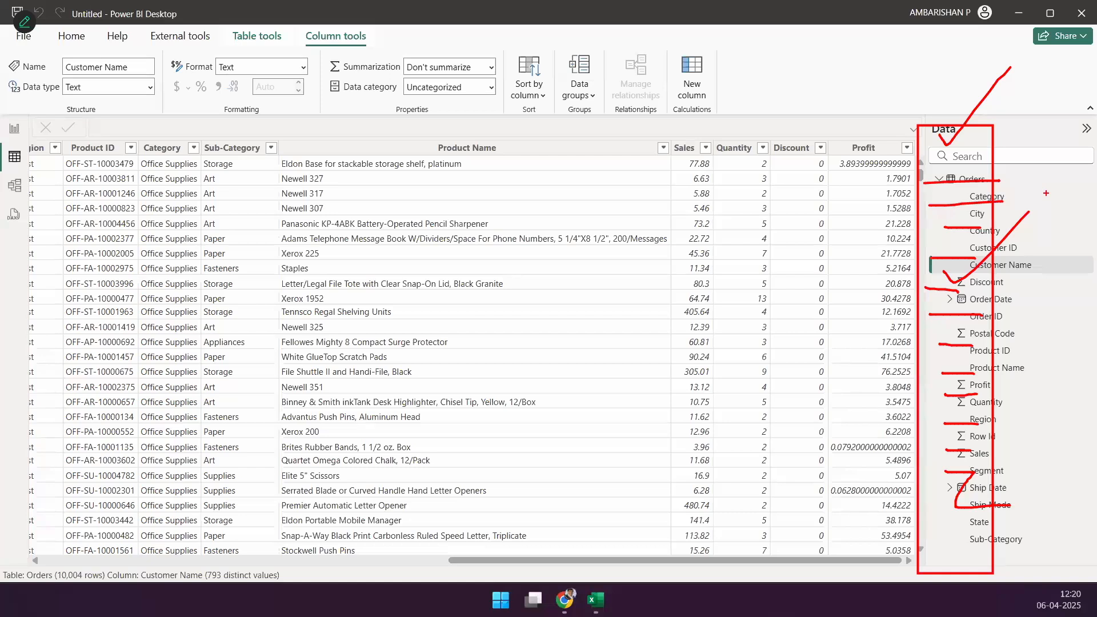
{"action": "key", "text": "Escape"}
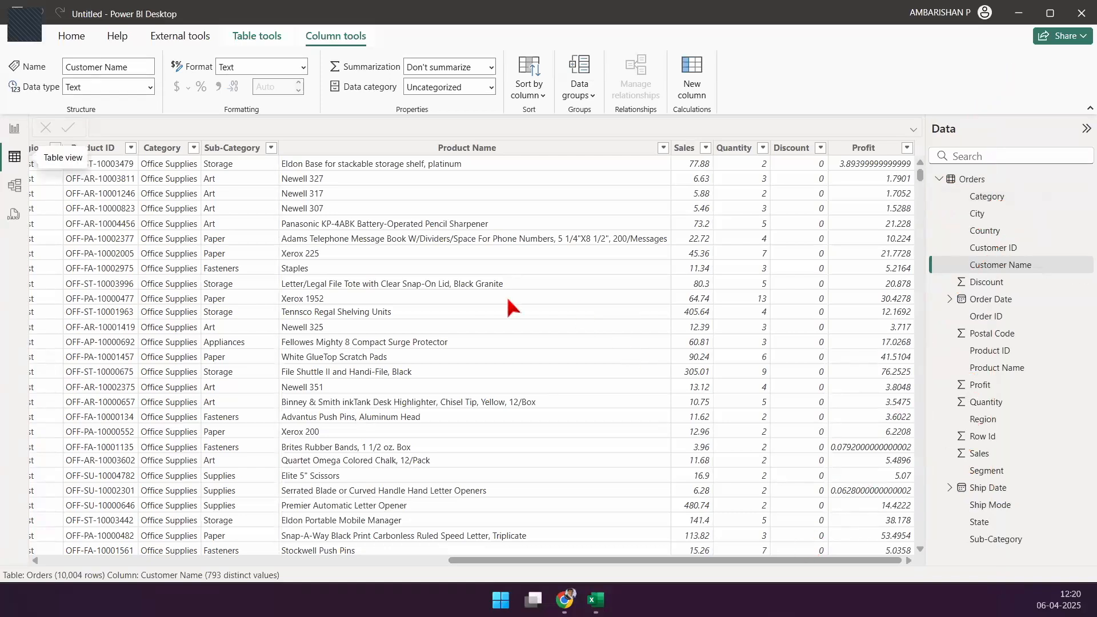
Add a new calculated column to the Orders table in Table view
{"action": "key", "text": "ctrl+1"}
{"action": "left_click", "coordinate": [716, 75]}
{"action": "left_click_drag", "start_coordinate": [610, 22], "coordinate": [715, 152]}
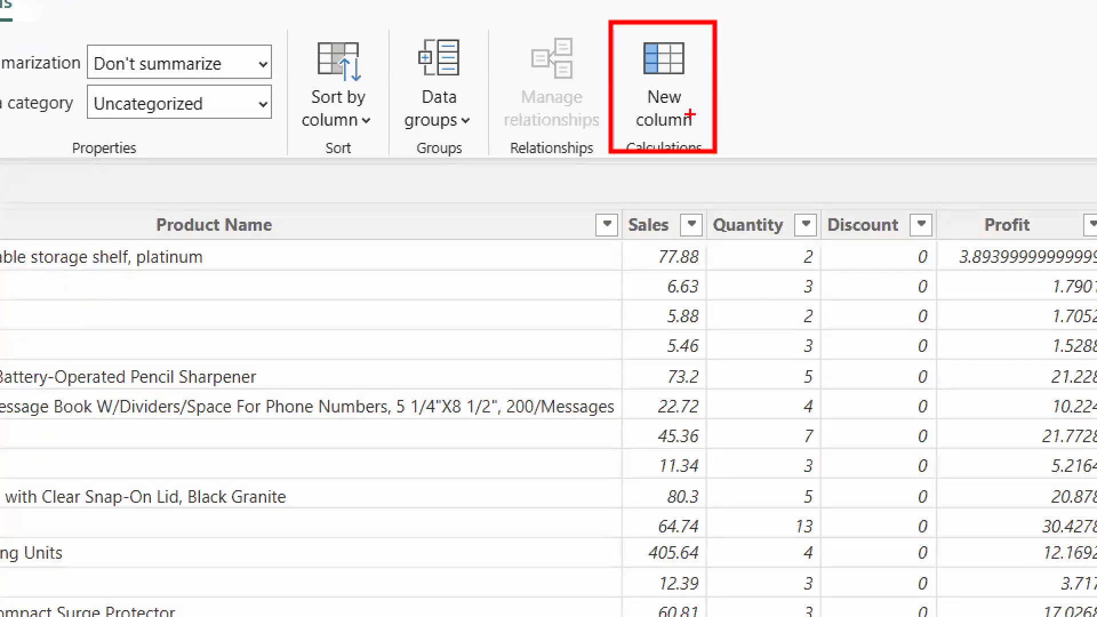
{"action": "left_click_drag", "start_coordinate": [690, 114], "coordinate": [792, 206]}
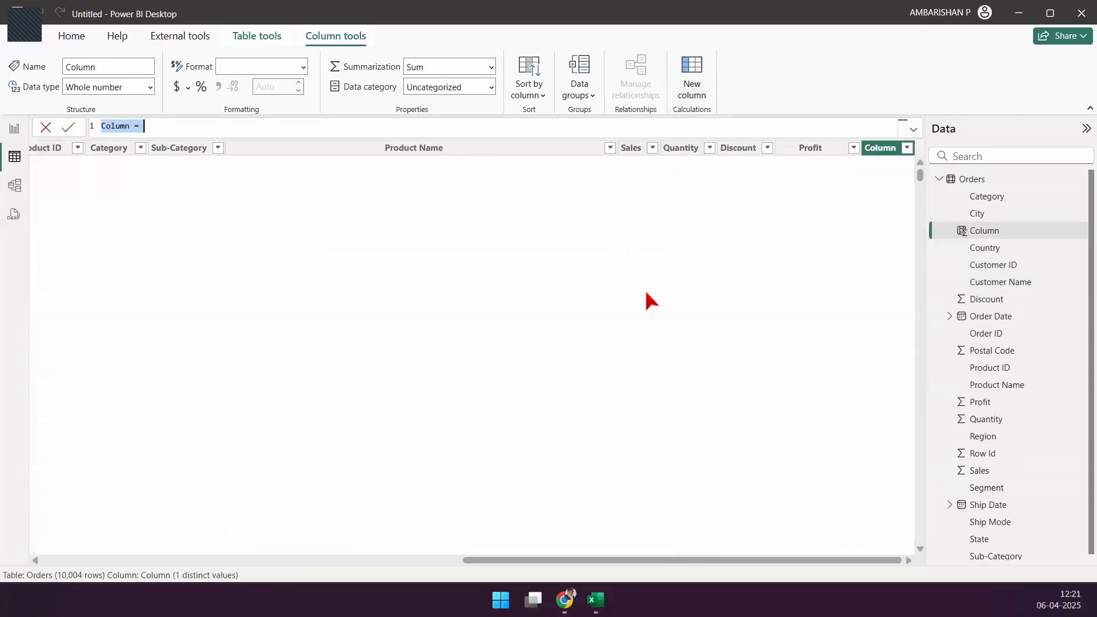
{"action": "key", "text": "ctrl+2"}
{"action": "left_click_drag", "start_coordinate": [859, 140], "coordinate": [924, 598]}
{"action": "left_click_drag", "start_coordinate": [903, 188], "coordinate": [955, 119]}
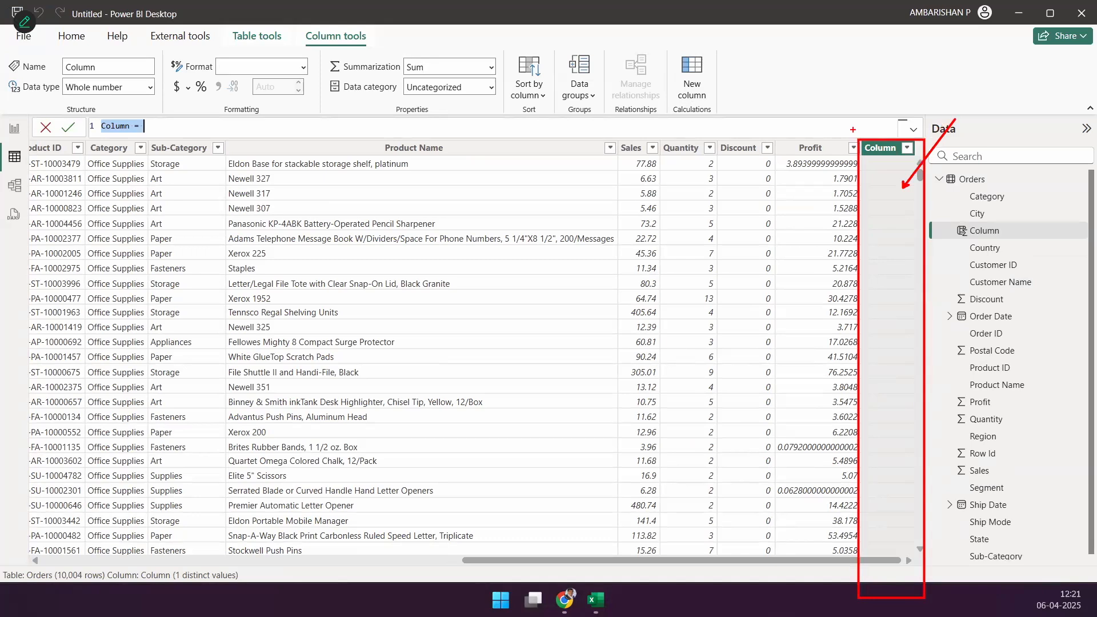
{"action": "mouse_move", "coordinate": [831, 69]}
{"action": "left_mouse_down"}
{"action": "mouse_move", "coordinate": [909, 169]}
{"action": "mouse_move", "coordinate": [957, 132]}
{"action": "left_mouse_up"}
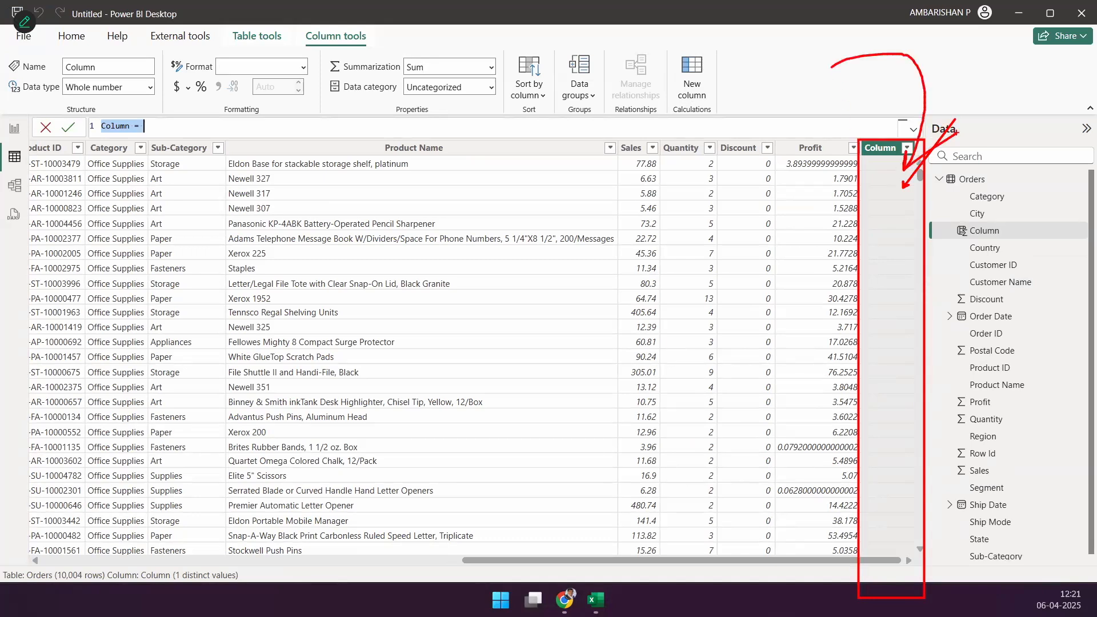
{"action": "key", "text": "ctrl+z"}
{"action": "left_click_drag", "start_coordinate": [585, 135], "coordinate": [622, 613]}
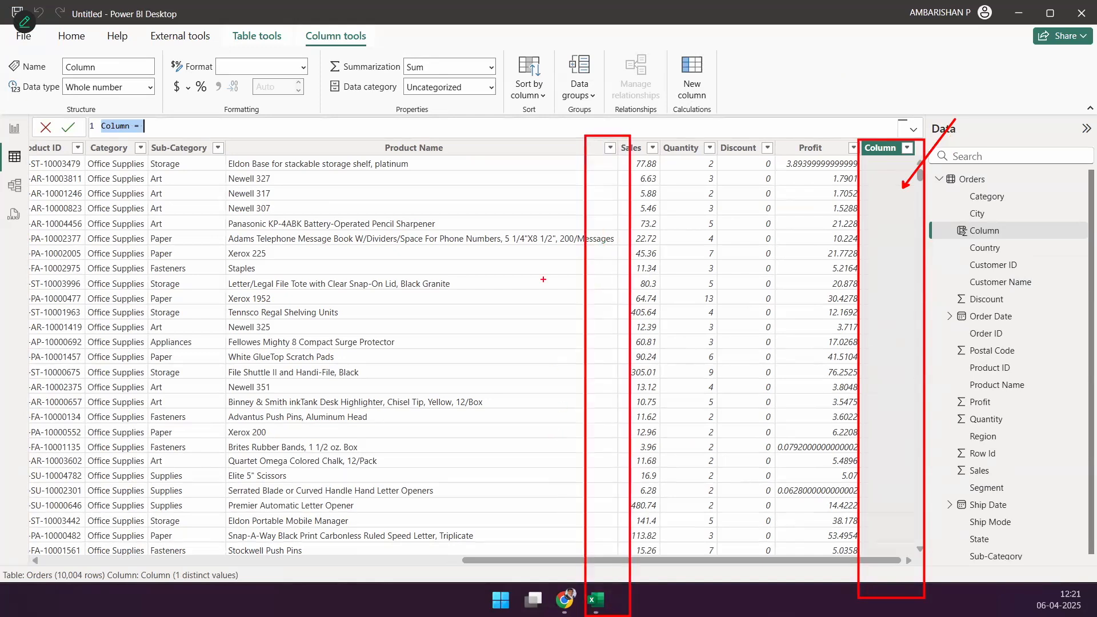
{"action": "left_click_drag", "start_coordinate": [898, 107], "coordinate": [961, 68]}
{"action": "mouse_move", "coordinate": [591, 165]}
{"action": "left_mouse_down"}
{"action": "mouse_move", "coordinate": [616, 209]}
{"action": "mouse_move", "coordinate": [592, 225]}
{"action": "left_mouse_up"}
{"action": "key", "text": "ctrl+z"}
{"action": "key", "text": "ctrl+z"}
{"action": "key", "text": "ctrl+z"}
{"action": "key", "text": "ctrl+z"}
{"action": "key", "text": "ctrl+z"}
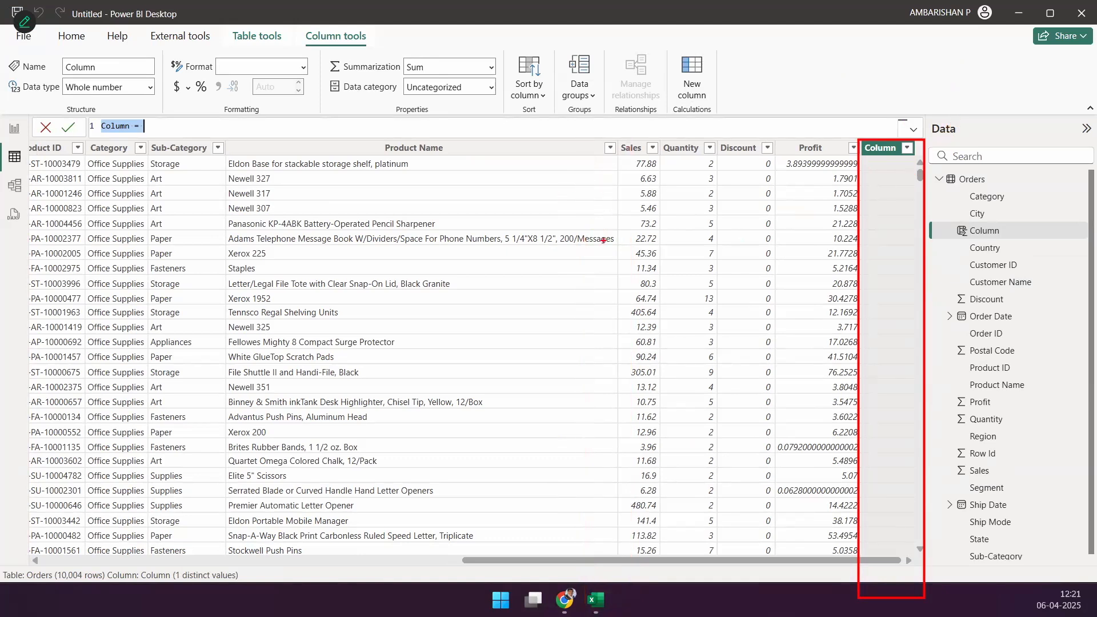
{"action": "left_click_drag", "start_coordinate": [884, 182], "coordinate": [895, 194]}
{"action": "mouse_move", "coordinate": [867, 165]}
{"action": "left_mouse_down"}
{"action": "mouse_move", "coordinate": [898, 166]}
{"action": "mouse_move", "coordinate": [893, 181]}
{"action": "left_mouse_up"}
{"action": "left_click_drag", "start_coordinate": [887, 138], "coordinate": [908, 99]}
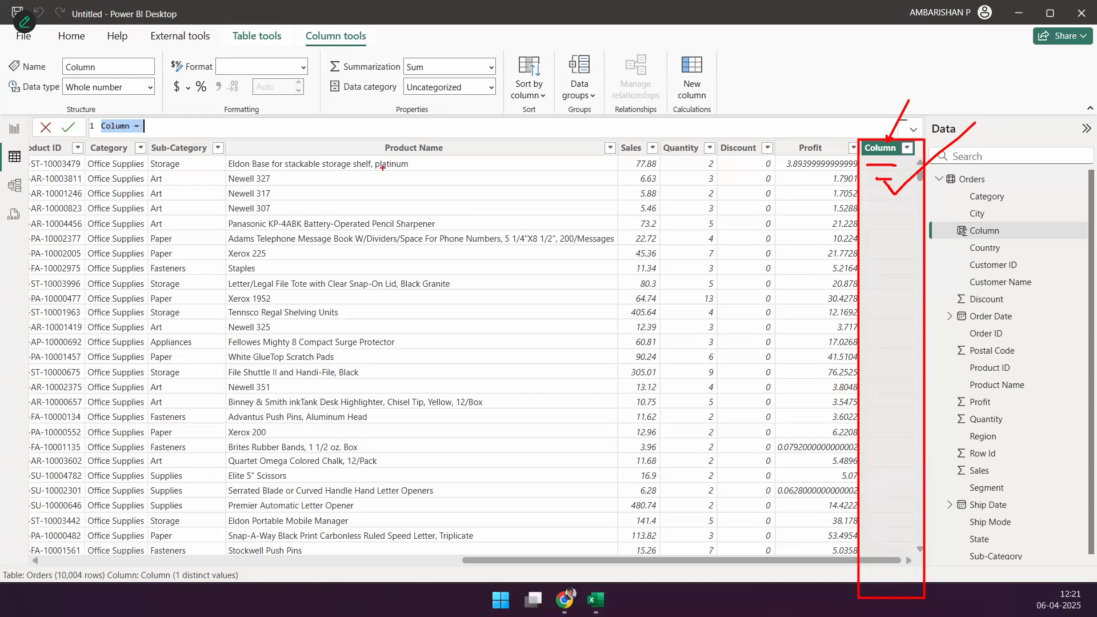
{"action": "mouse_move", "coordinate": [225, 138]}
{"action": "left_mouse_down"}
{"action": "mouse_move", "coordinate": [526, 498]}
{"action": "mouse_move", "coordinate": [550, 562]}
{"action": "left_mouse_up"}
{"action": "mouse_move", "coordinate": [461, 262]}
{"action": "left_mouse_down"}
{"action": "mouse_move", "coordinate": [567, 119]}
{"action": "mouse_move", "coordinate": [844, 46]}
{"action": "mouse_move", "coordinate": [871, 139]}
{"action": "mouse_move", "coordinate": [881, 107]}
{"action": "left_mouse_up"}
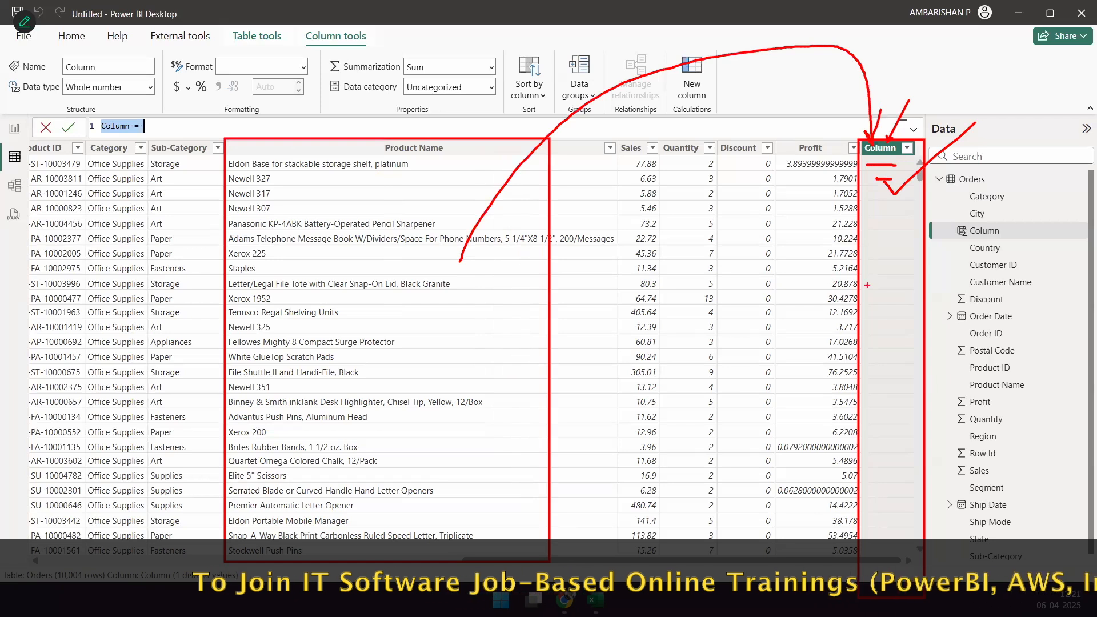
{"action": "key", "text": "e"}
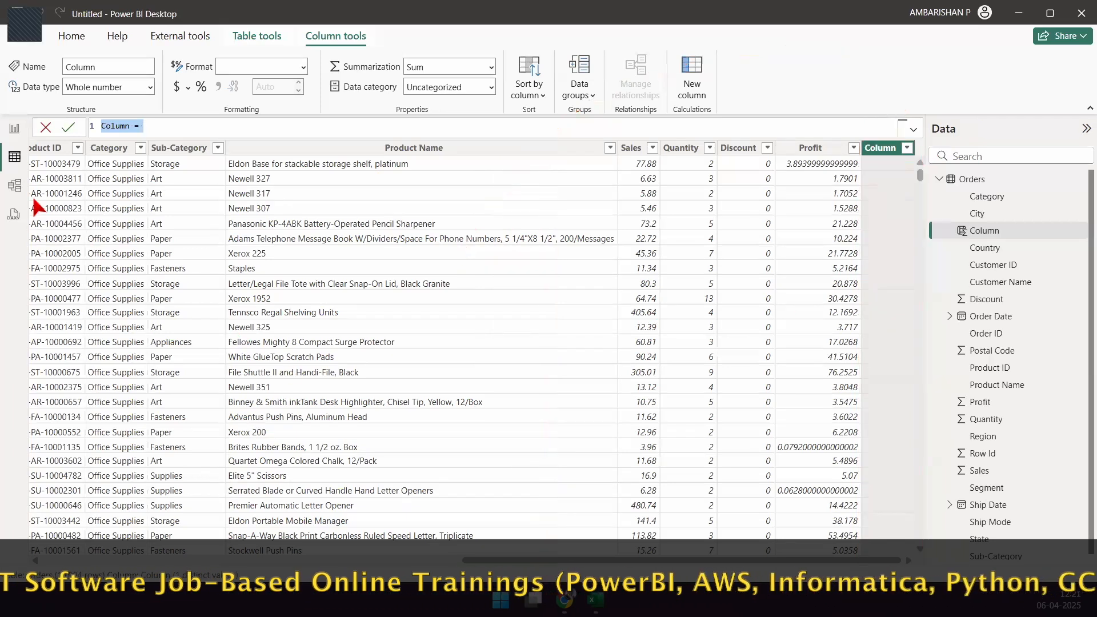
{"action": "left_click_drag", "start_coordinate": [27, 110], "coordinate": [392, 143]}
{"action": "left_click_drag", "start_coordinate": [244, 224], "coordinate": [182, 132]}
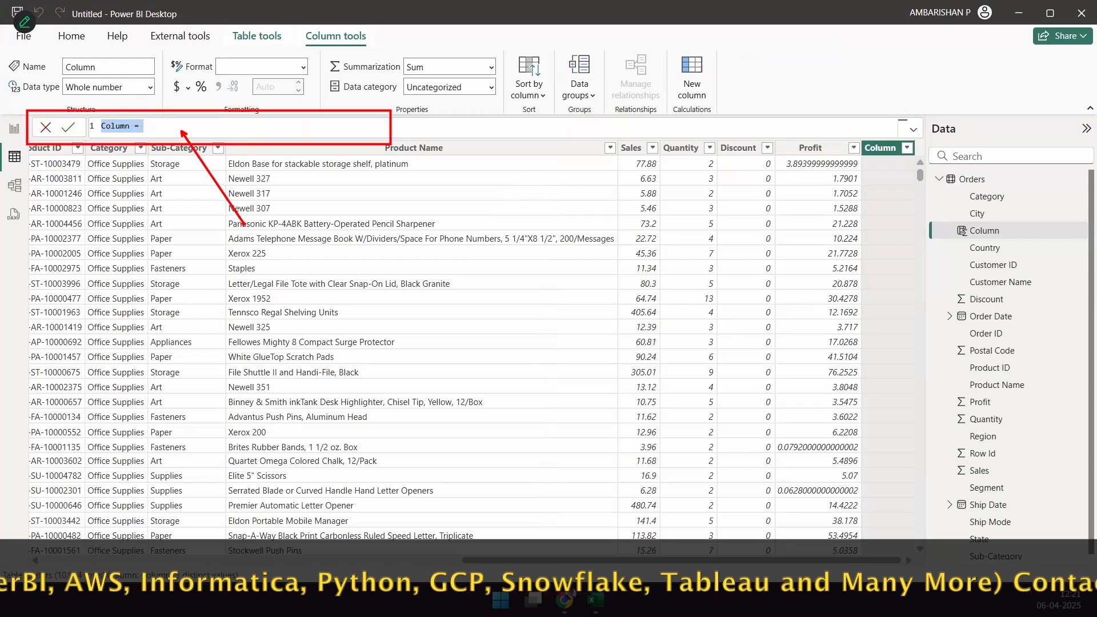
{"action": "left_click_drag", "start_coordinate": [272, 122], "coordinate": [320, 92]}
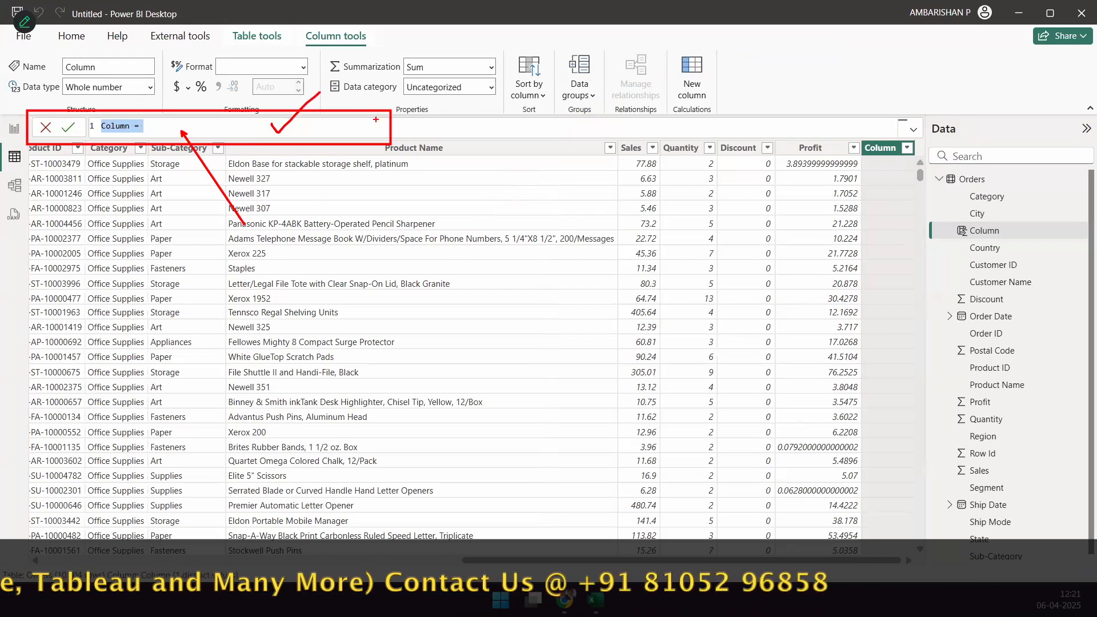
{"action": "mouse_move", "coordinate": [374, 128]}
{"action": "left_mouse_down"}
{"action": "mouse_move", "coordinate": [728, 48]}
{"action": "mouse_move", "coordinate": [917, 96]}
{"action": "mouse_move", "coordinate": [920, 184]}
{"action": "left_mouse_up"}
{"action": "left_click_drag", "start_coordinate": [897, 181], "coordinate": [901, 201]}
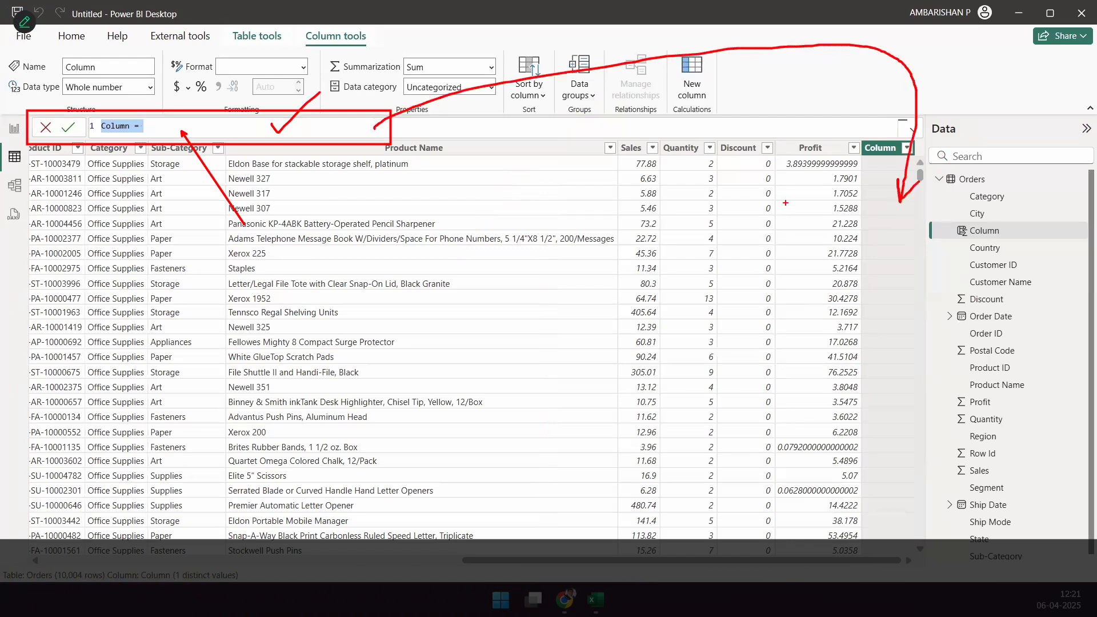
{"action": "key", "text": "Escape"}
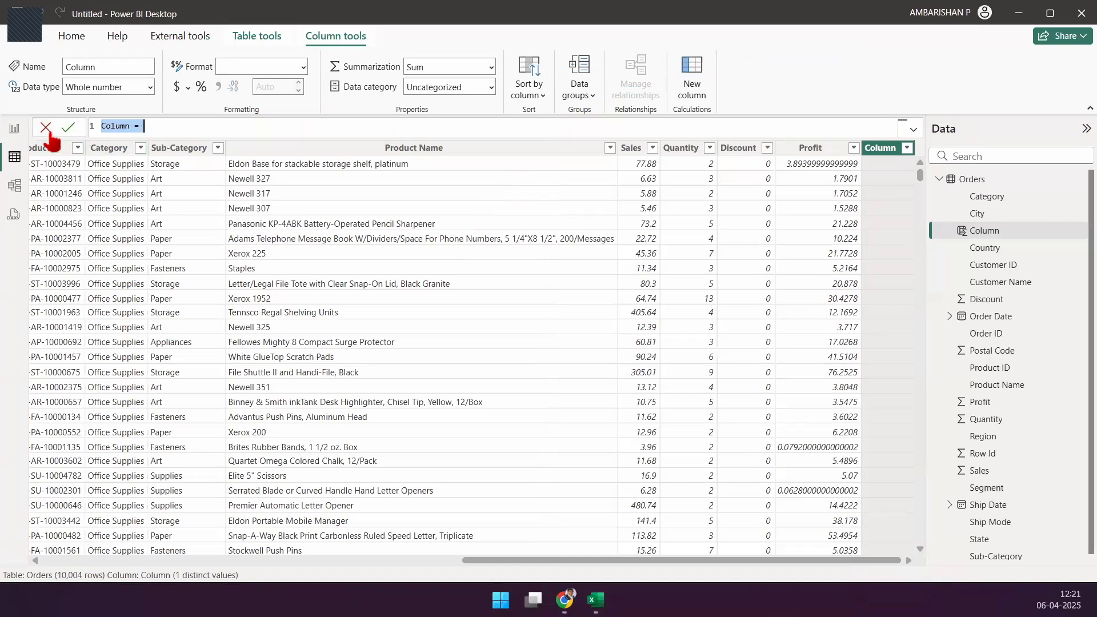
Discard the unfinished calculated column from the Orders table
{"action": "left_click", "coordinate": [49, 132]}
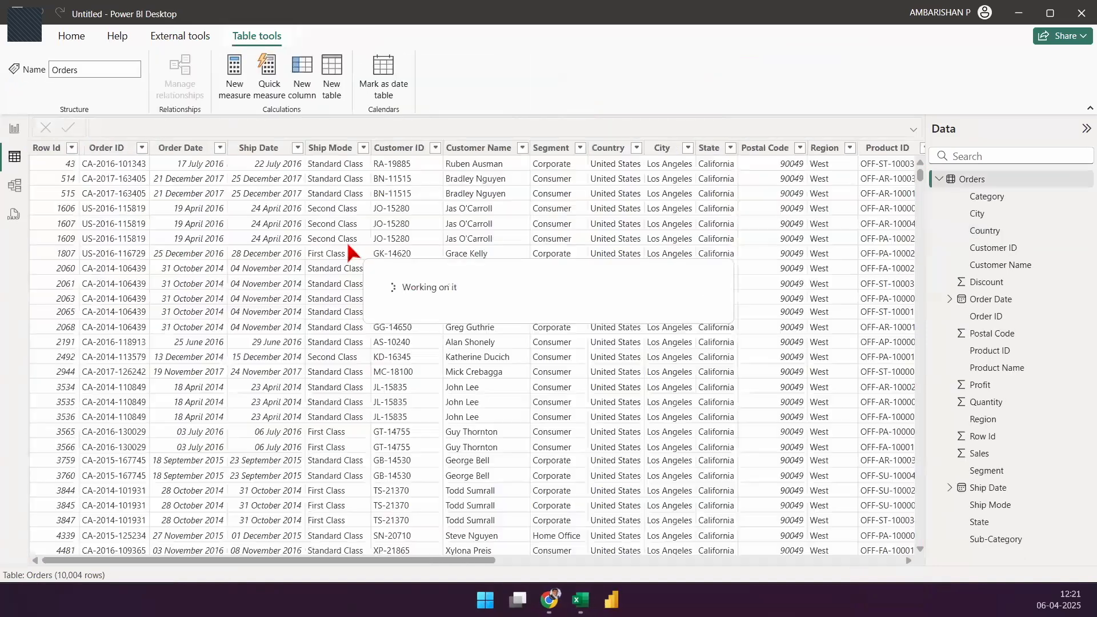
{"action": "left_click_drag", "start_coordinate": [24, 112], "coordinate": [427, 140]}
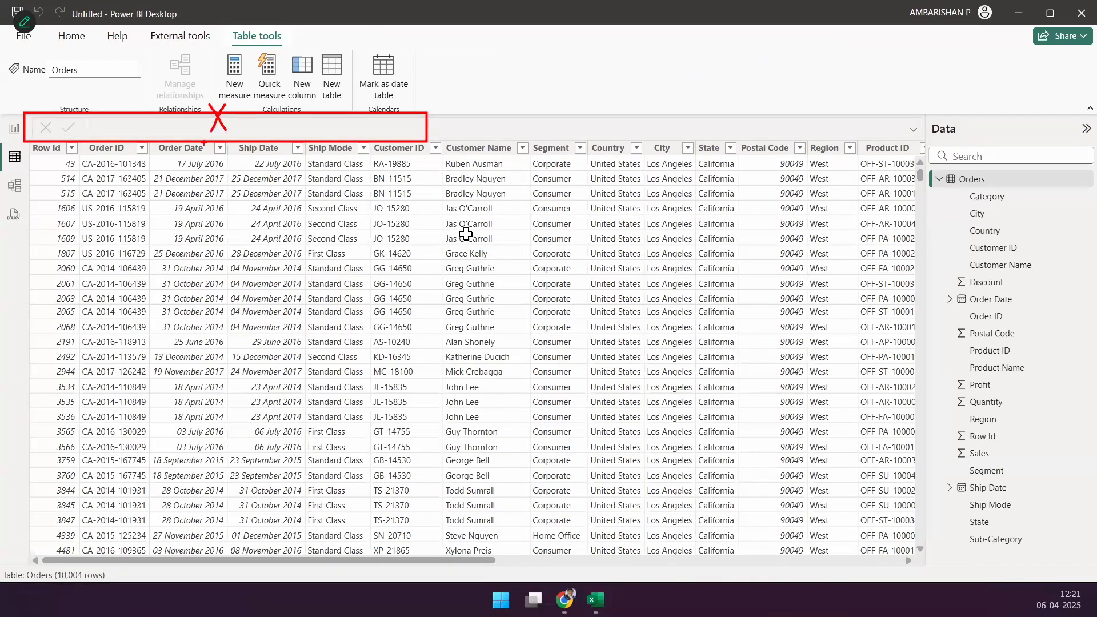
{"action": "key", "text": "Escape"}
Switch to the Excel Orders sheet, view the LEFT formula, activate the formula bar for empty cell S6, and return to Power BI
{"action": "key", "text": "alt+Tab"}
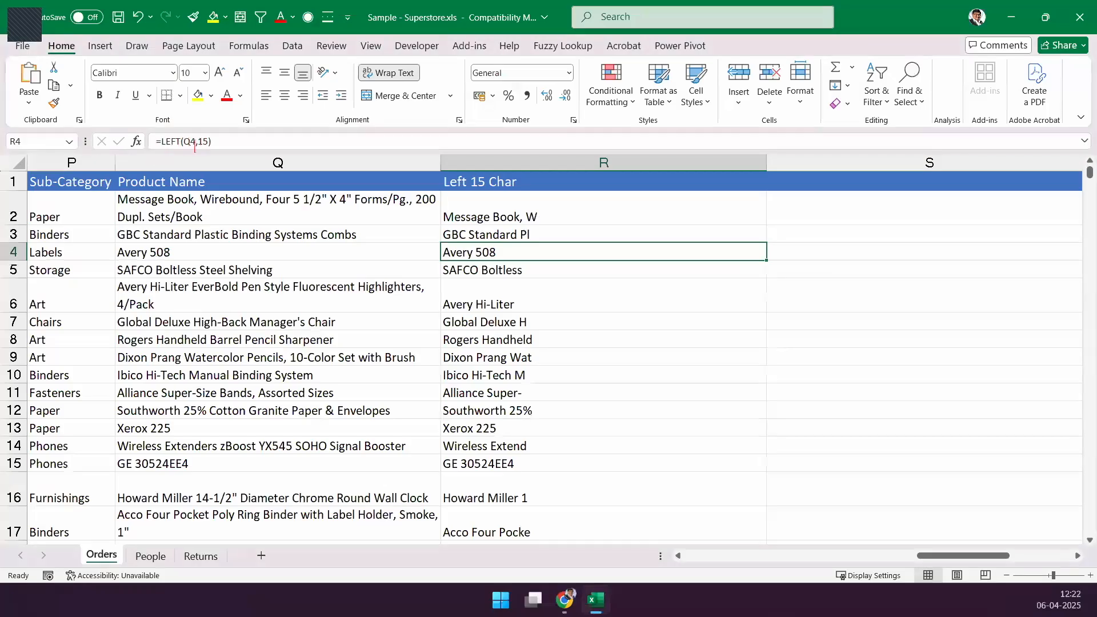
{"action": "key", "text": "F2"}
{"action": "left_click", "coordinate": [791, 291]}
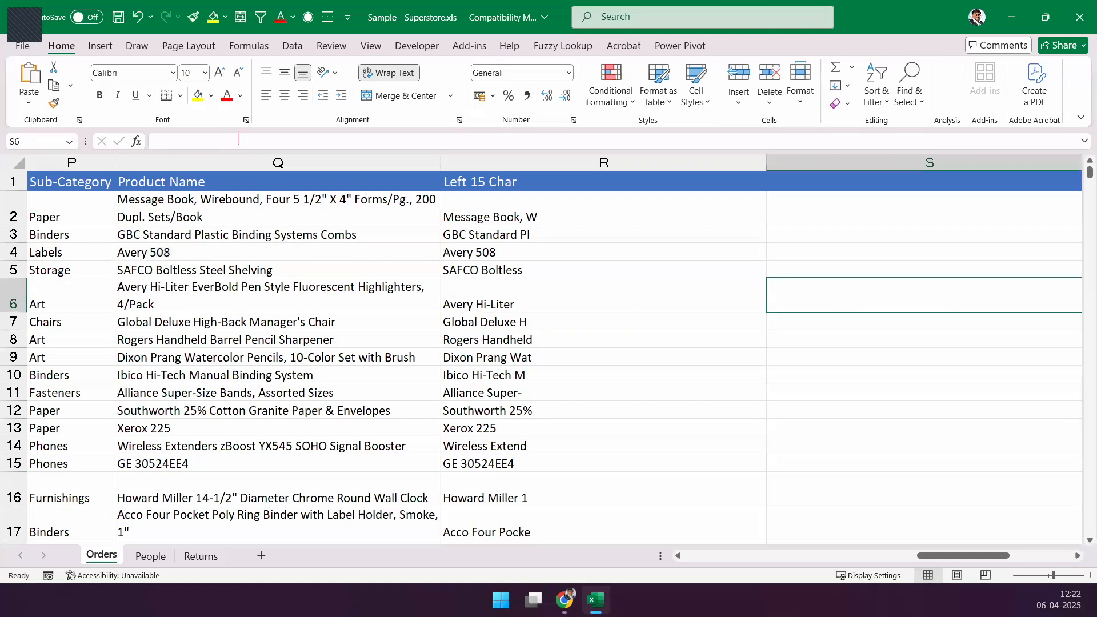
{"action": "left_click", "coordinate": [238, 139]}
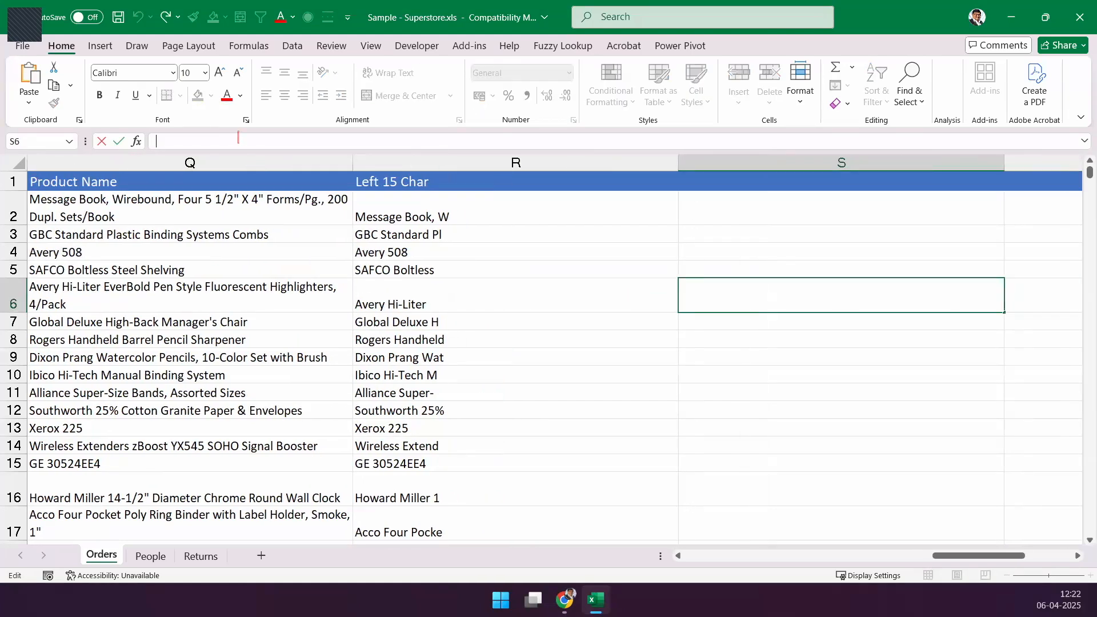
{"action": "key", "text": "alt+Tab"}
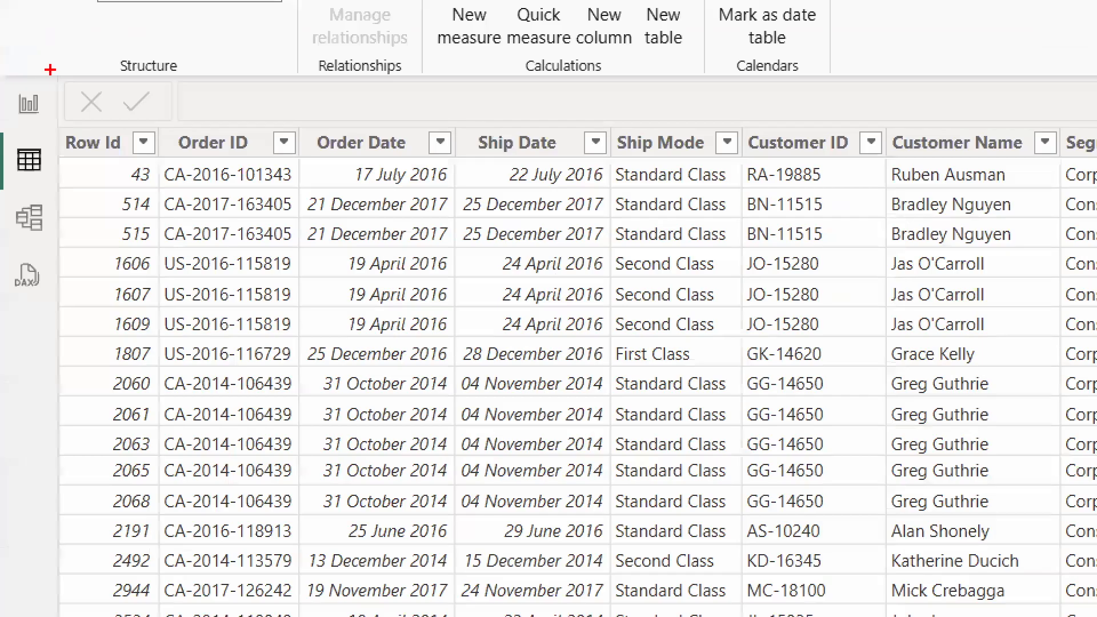
{"action": "left_click_drag", "start_coordinate": [49, 67], "coordinate": [559, 151]}
{"action": "left_click_drag", "start_coordinate": [268, 67], "coordinate": [307, 118]}
{"action": "left_click_drag", "start_coordinate": [301, 67], "coordinate": [253, 143]}
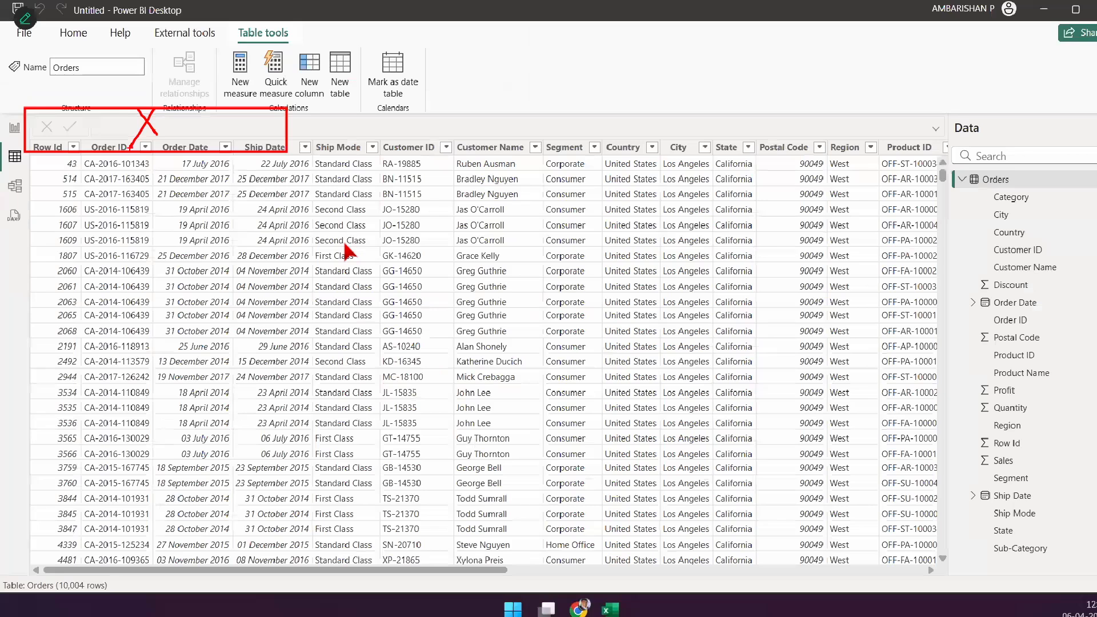
{"action": "key", "text": "Escape"}
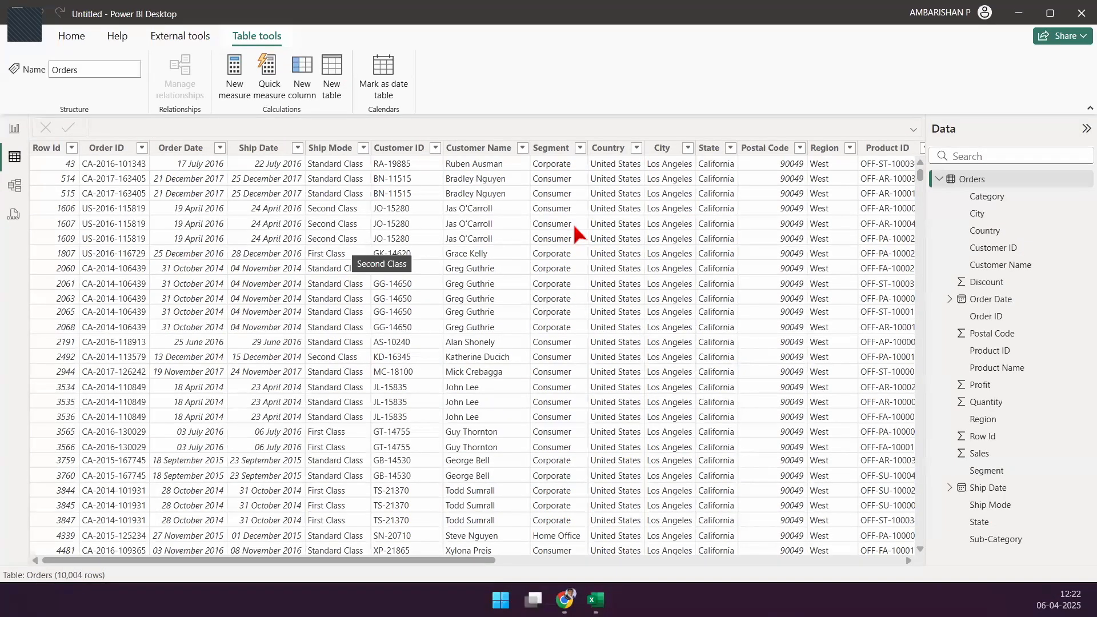
Select the Segment column in Table view and start a new calculated column in the Orders table
{"action": "left_click", "coordinate": [573, 224]}
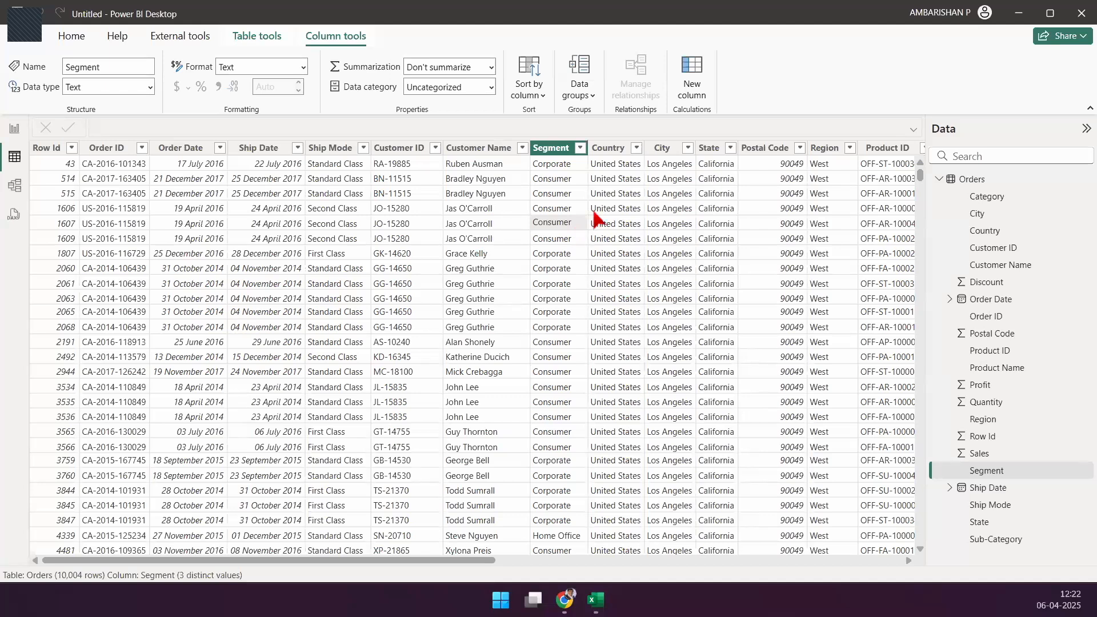
{"action": "left_click", "coordinate": [689, 90]}
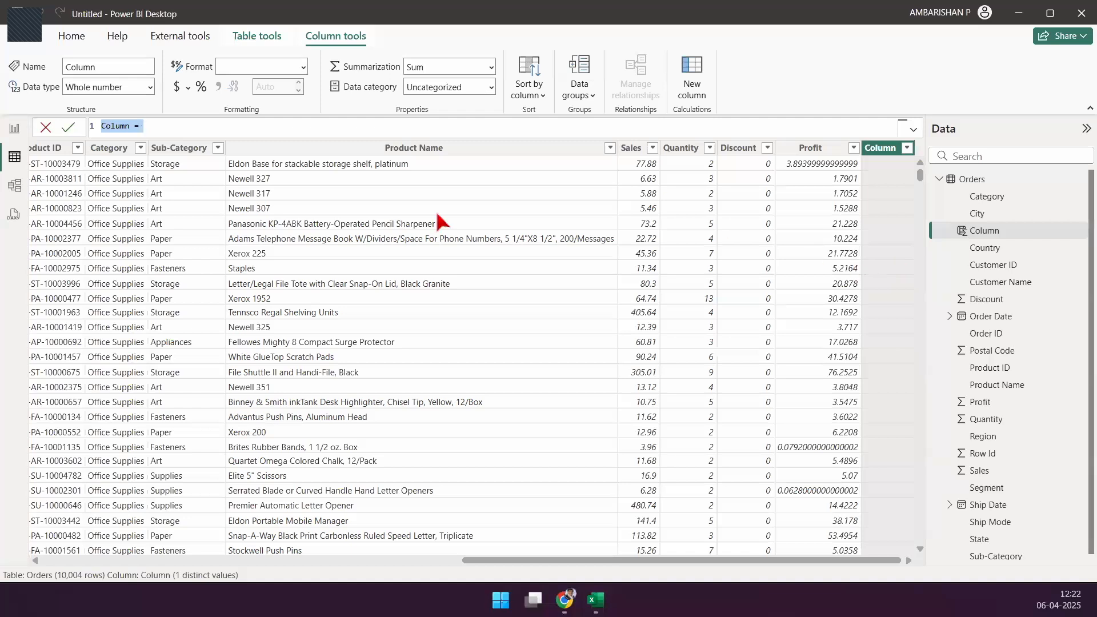
{"action": "key", "text": "ctrl+2"}
{"action": "left_click_drag", "start_coordinate": [13, 103], "coordinate": [288, 171]}
{"action": "left_click_drag", "start_coordinate": [199, 127], "coordinate": [283, 80]}
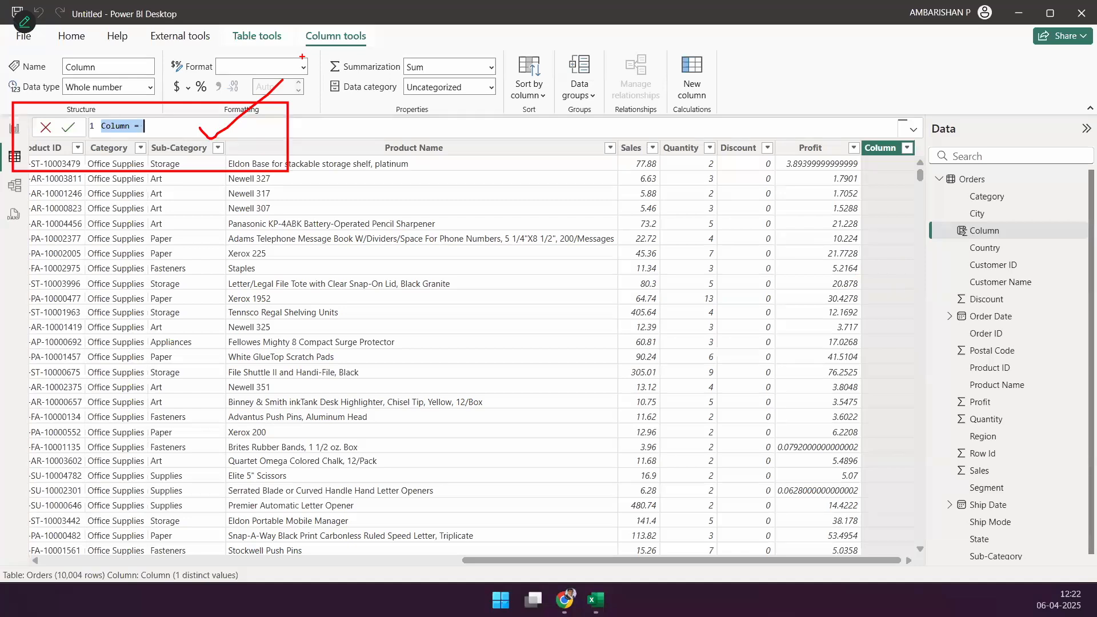
{"action": "key", "text": "Escape"}
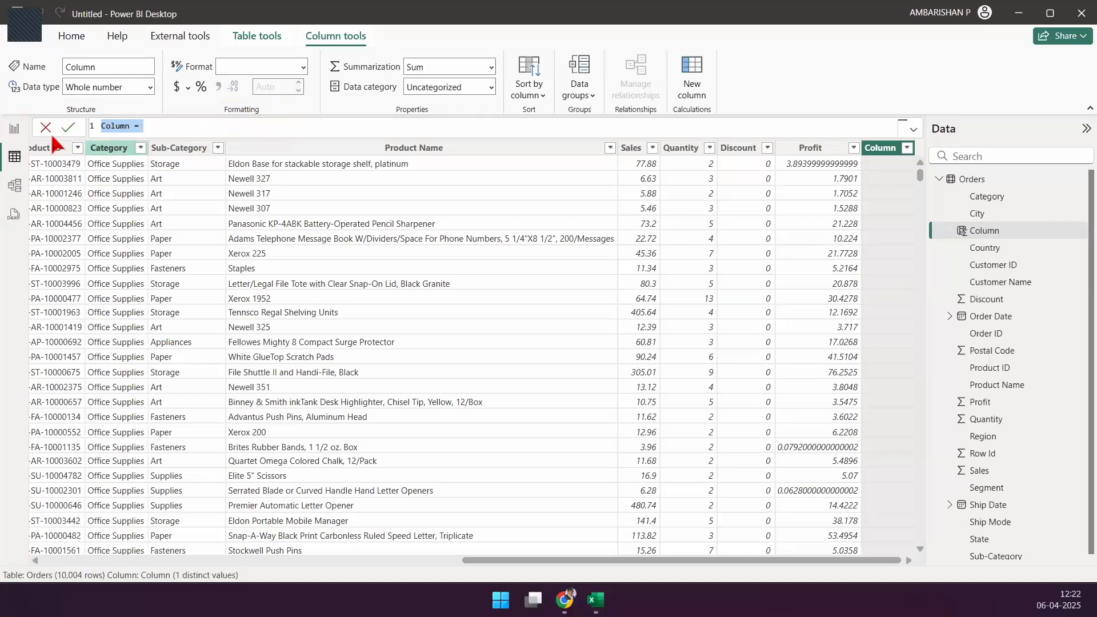
Switch to Report view and start a new calculated column in the Orders table from there
{"action": "left_click", "coordinate": [14, 130]}
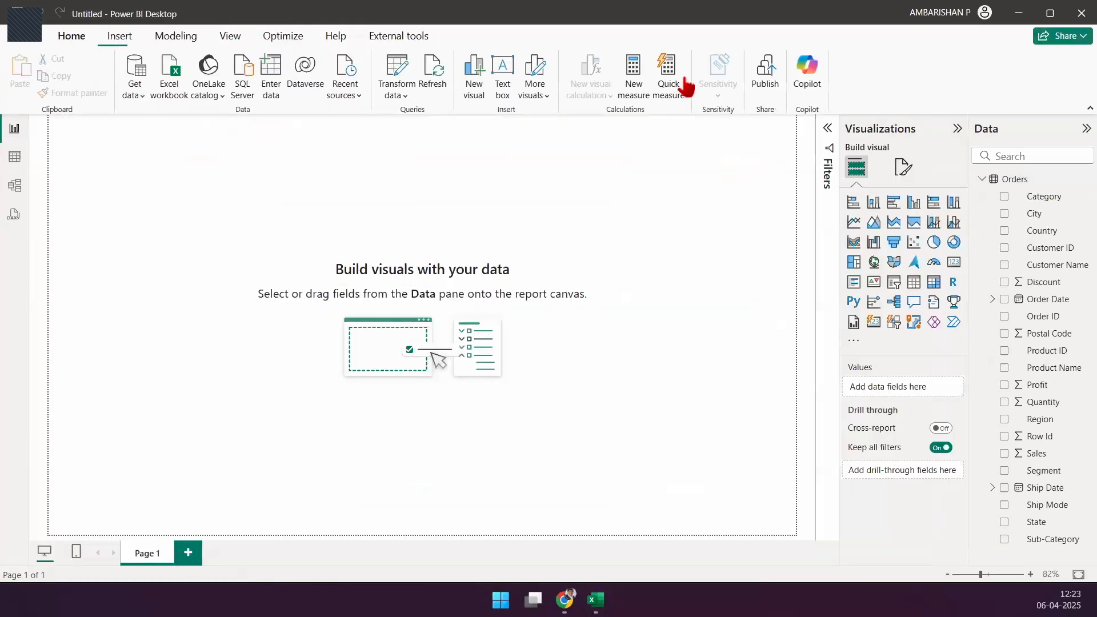
{"action": "left_click", "coordinate": [692, 77]}
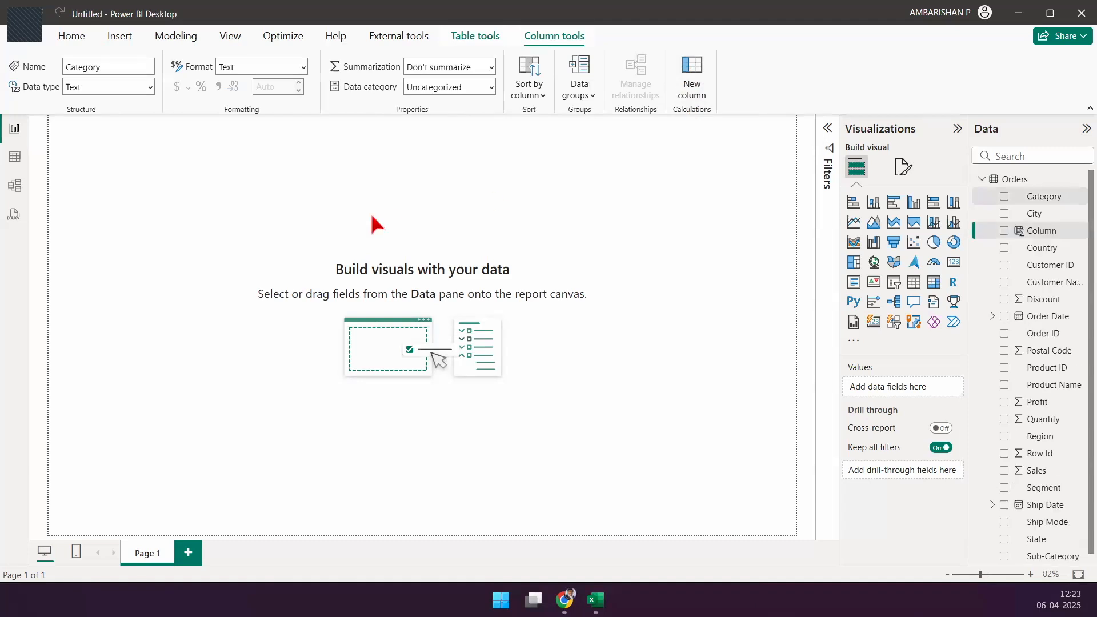
{"action": "left_click_drag", "start_coordinate": [723, 154], "coordinate": [819, 588]}
{"action": "left_click_drag", "start_coordinate": [728, 181], "coordinate": [814, 181]}
{"action": "left_click_drag", "start_coordinate": [748, 197], "coordinate": [813, 197]}
{"action": "mouse_move", "coordinate": [745, 222]}
{"action": "left_mouse_down"}
{"action": "mouse_move", "coordinate": [796, 228]}
{"action": "mouse_move", "coordinate": [839, 255]}
{"action": "left_mouse_up"}
{"action": "left_click_drag", "start_coordinate": [794, 292], "coordinate": [843, 294]}
{"action": "left_click_drag", "start_coordinate": [798, 323], "coordinate": [837, 323]}
{"action": "left_click_drag", "start_coordinate": [787, 350], "coordinate": [812, 352]}
{"action": "mouse_move", "coordinate": [801, 384]}
{"action": "left_mouse_down"}
{"action": "mouse_move", "coordinate": [821, 388]}
{"action": "mouse_move", "coordinate": [831, 428]}
{"action": "left_mouse_up"}
{"action": "left_click_drag", "start_coordinate": [784, 447], "coordinate": [829, 448]}
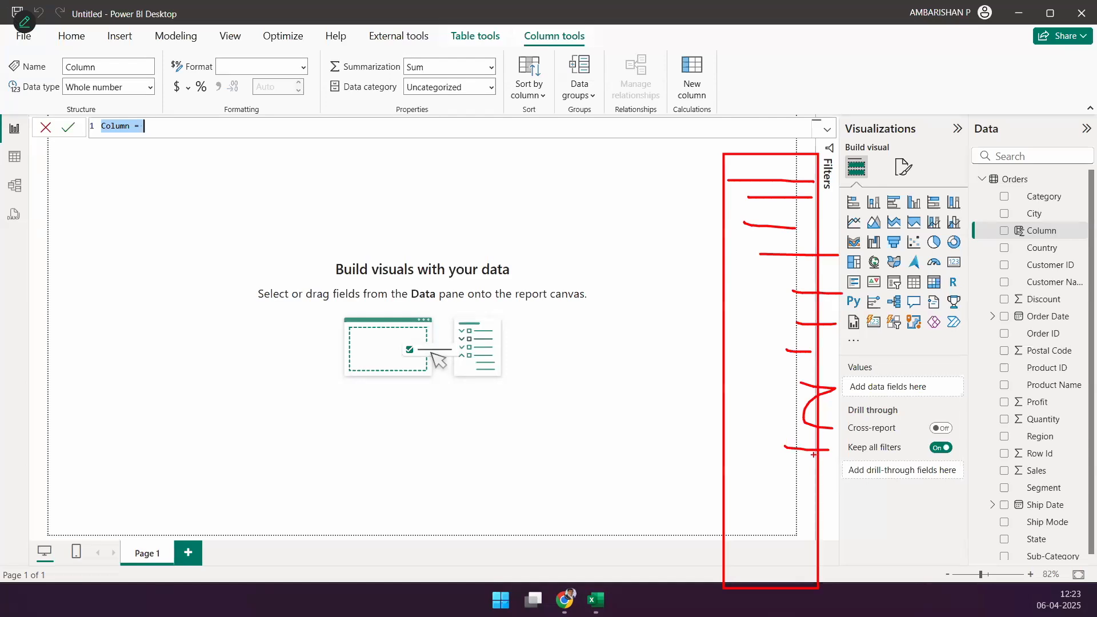
{"action": "mouse_move", "coordinate": [743, 152]}
{"action": "left_mouse_down"}
{"action": "mouse_move", "coordinate": [745, 118]}
{"action": "mouse_move", "coordinate": [766, 160]}
{"action": "left_mouse_up"}
{"action": "left_click_drag", "start_coordinate": [766, 160], "coordinate": [766, 118]}
{"action": "left_click_drag", "start_coordinate": [781, 117], "coordinate": [781, 150]}
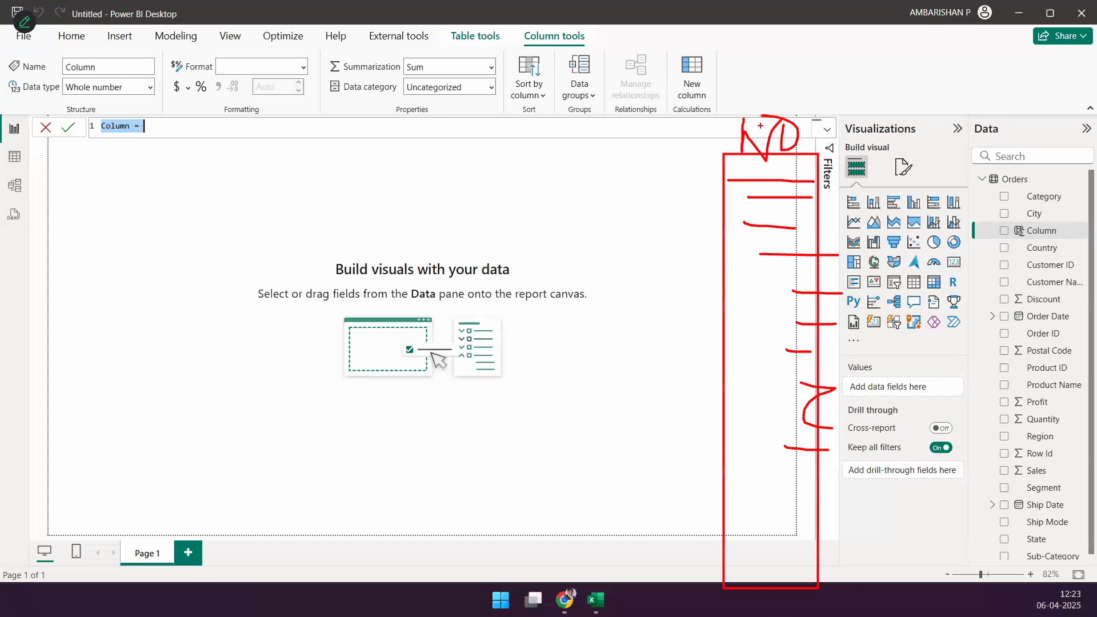
{"action": "left_click_drag", "start_coordinate": [151, 122], "coordinate": [231, 79]}
{"action": "key", "text": "Escape"}
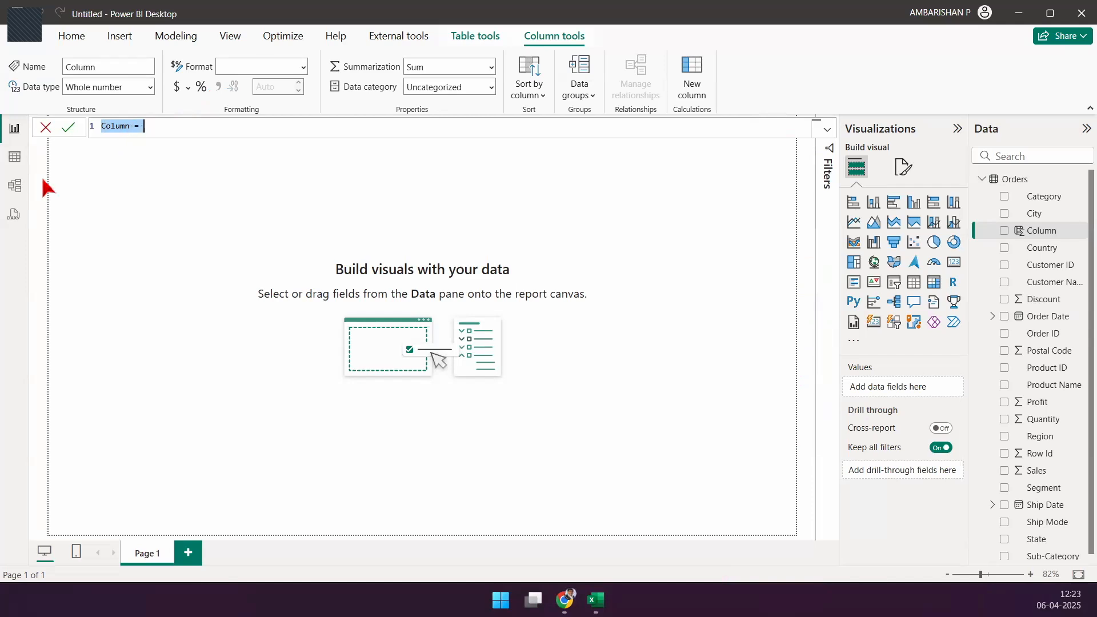
Discard the Report view column, and start and discard a new calculated column in Model view
{"action": "left_click", "coordinate": [11, 185]}
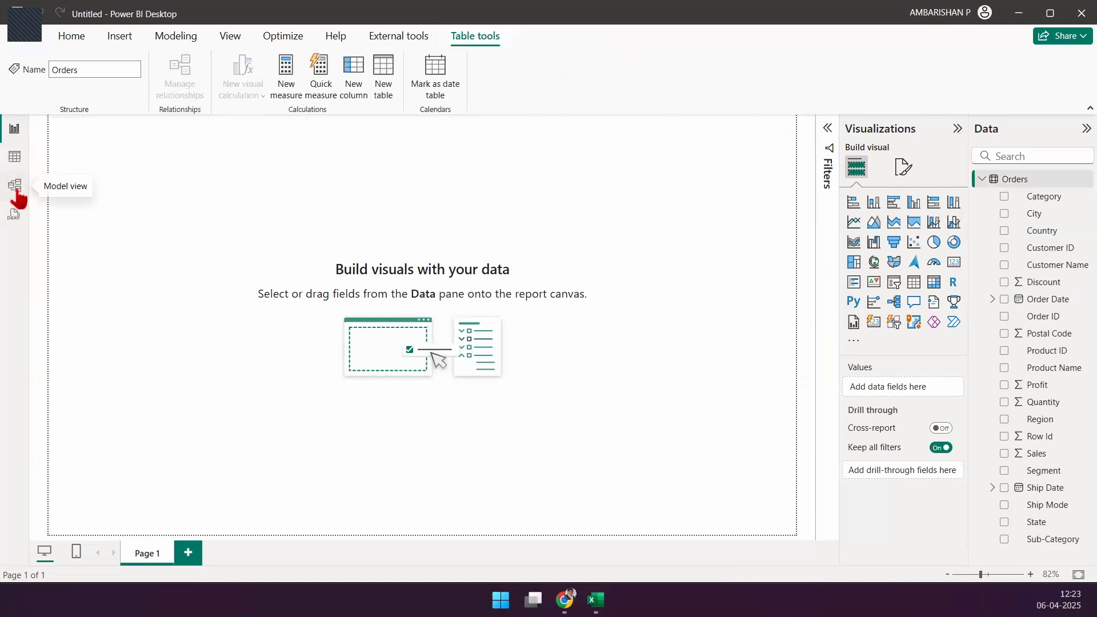
{"action": "left_click", "coordinate": [18, 188]}
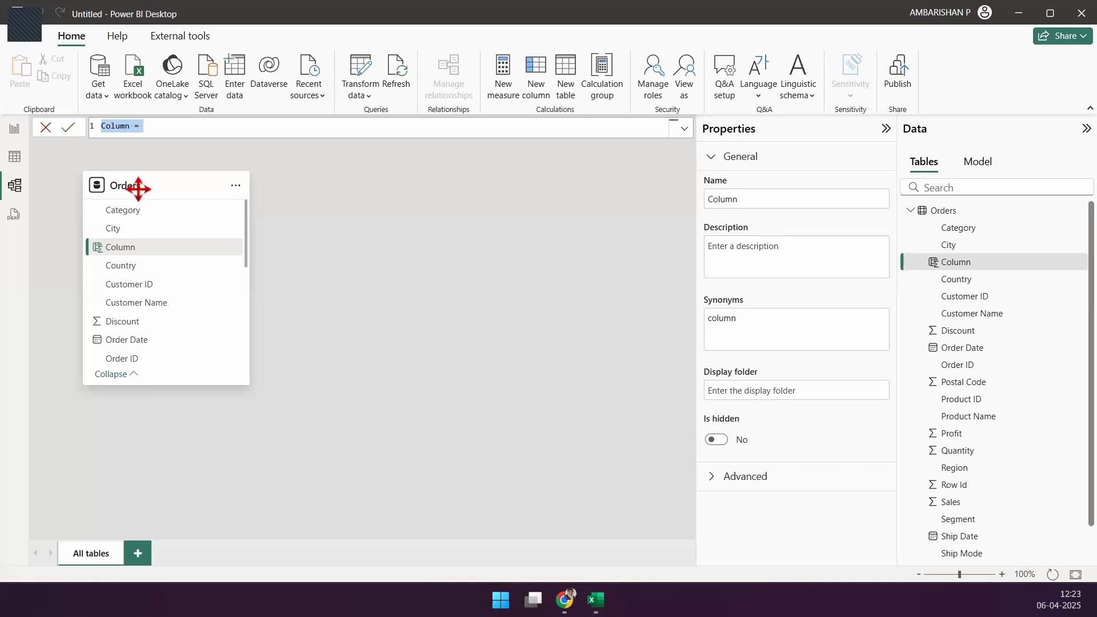
{"action": "left_click", "coordinate": [45, 129]}
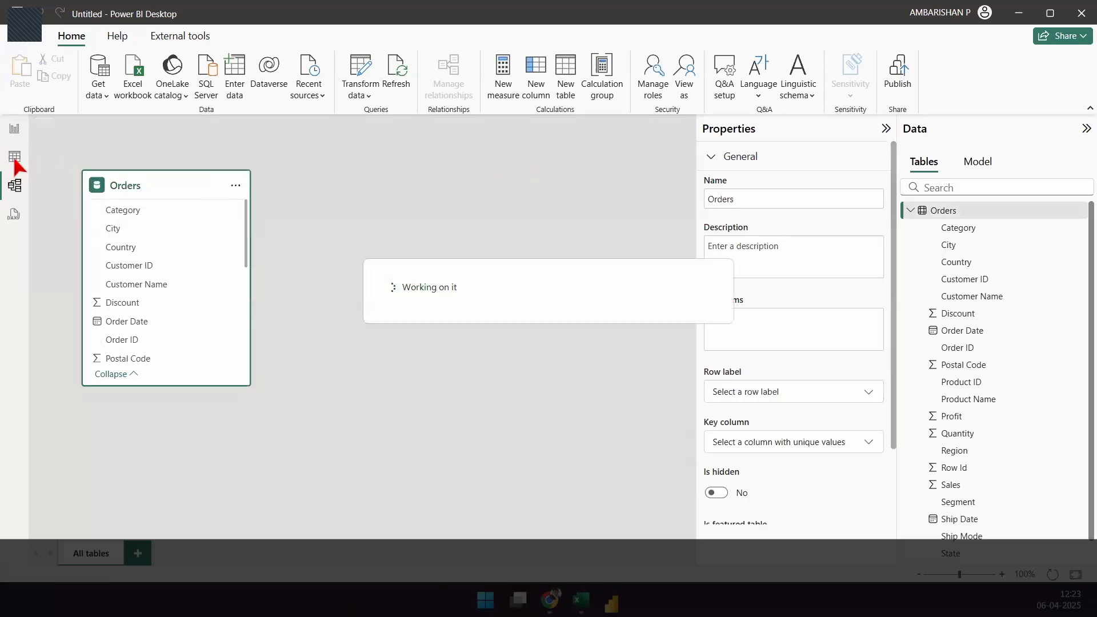
Start a new calculated column on Orders in Table view and enlarge the formula bar text
{"action": "left_click", "coordinate": [14, 158]}
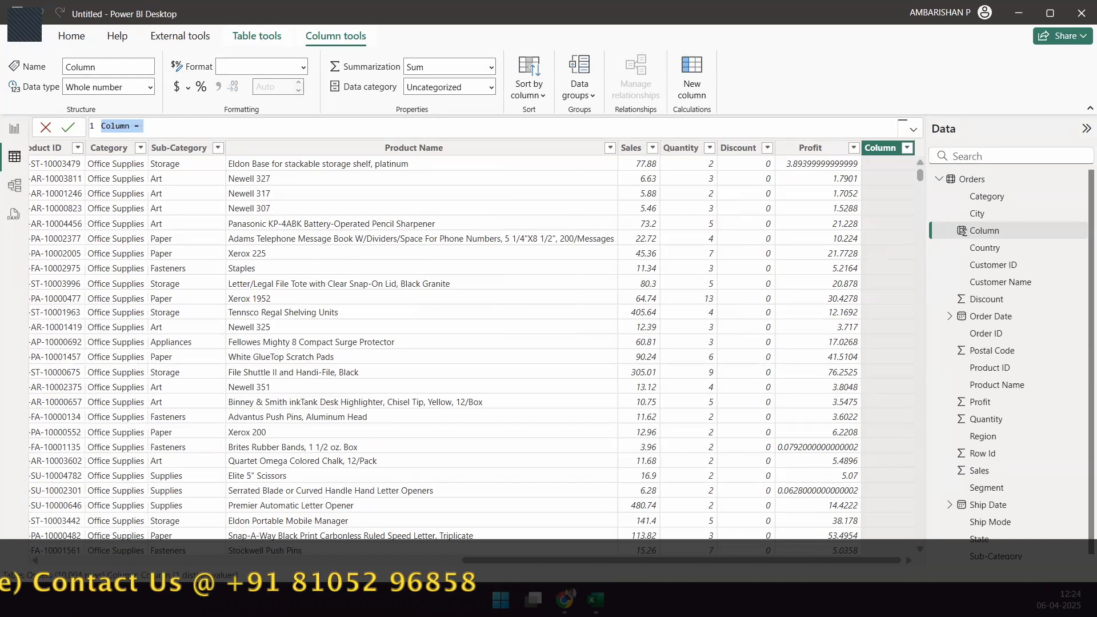
{"action": "left_click", "coordinate": [166, 127]}
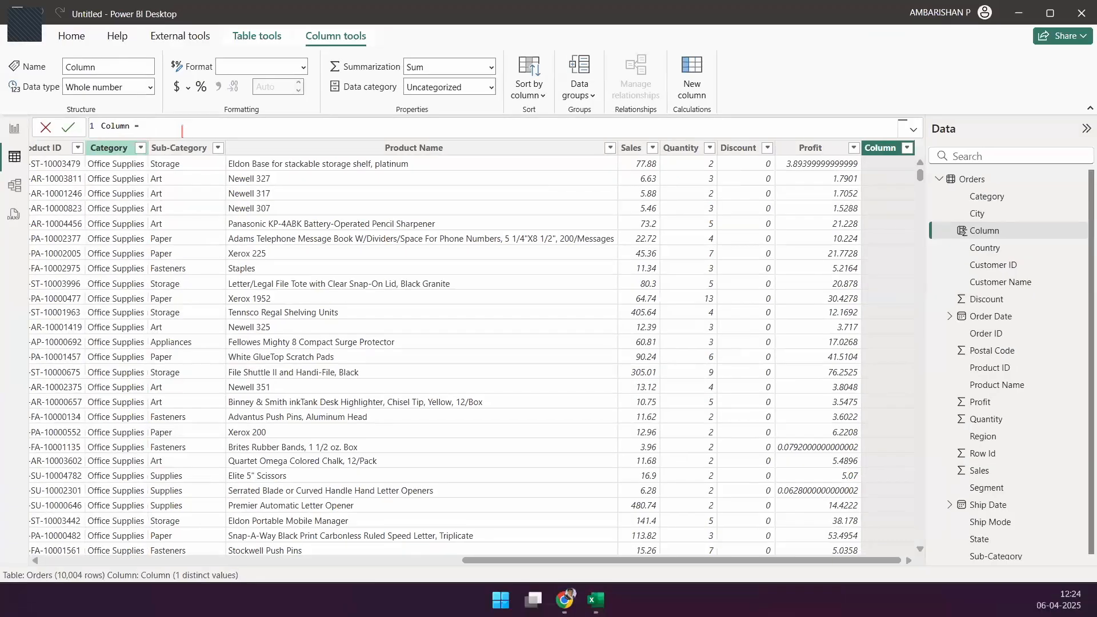
{"action": "scroll", "coordinate": [181, 131], "scroll_direction": "up", "scroll_amount": 4}
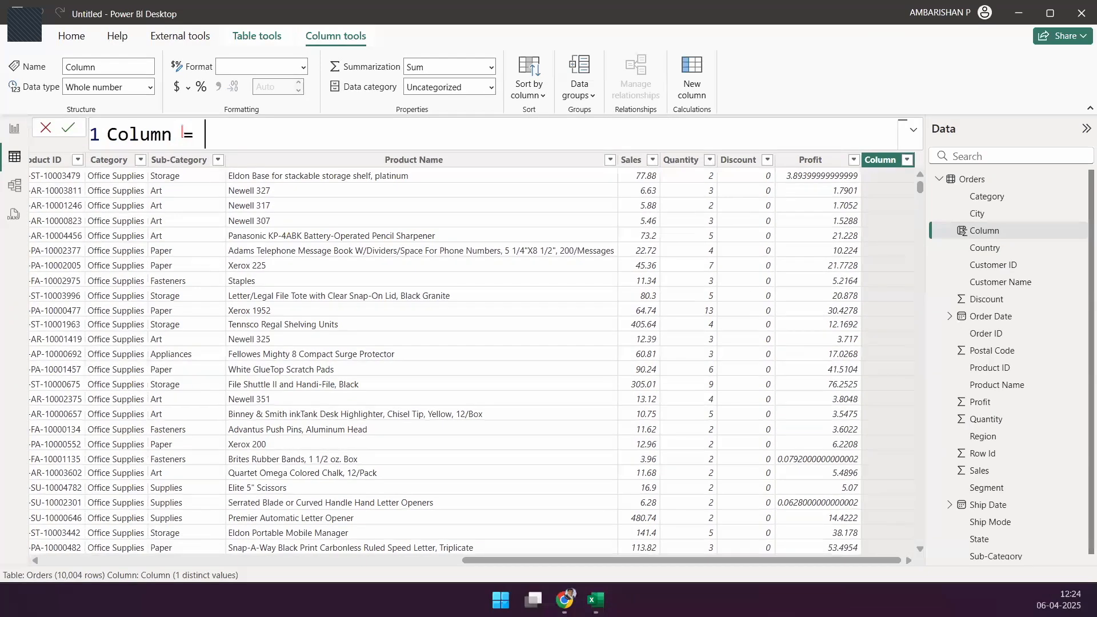
{"action": "scroll", "coordinate": [182, 131], "scroll_direction": "down", "scroll_amount": 3}
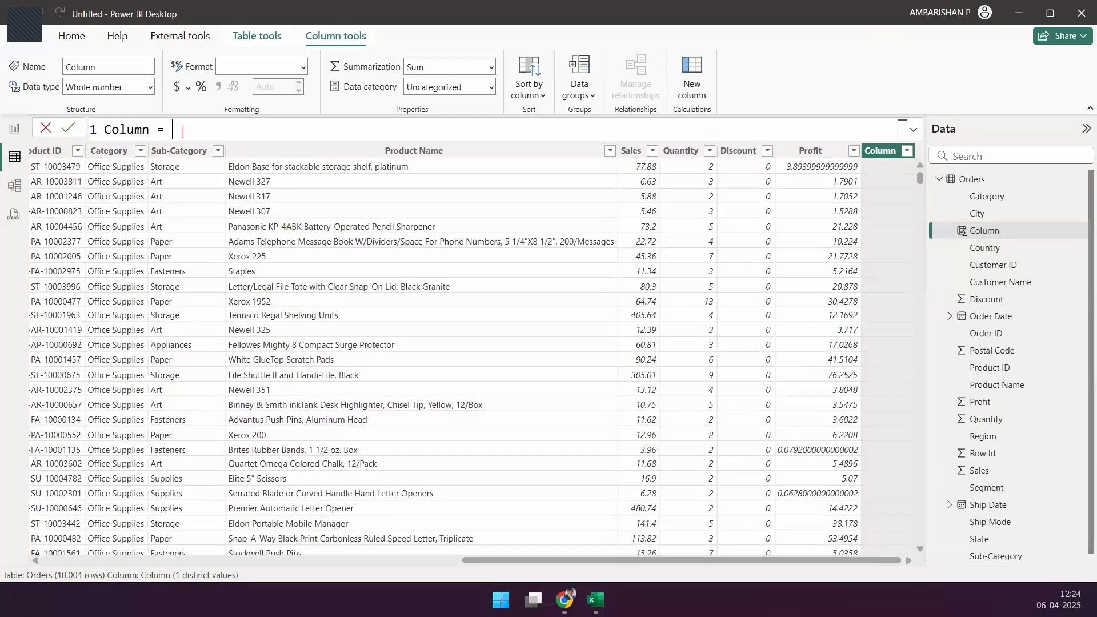
{"action": "scroll", "coordinate": [181, 131], "scroll_direction": "up", "scroll_amount": 2}
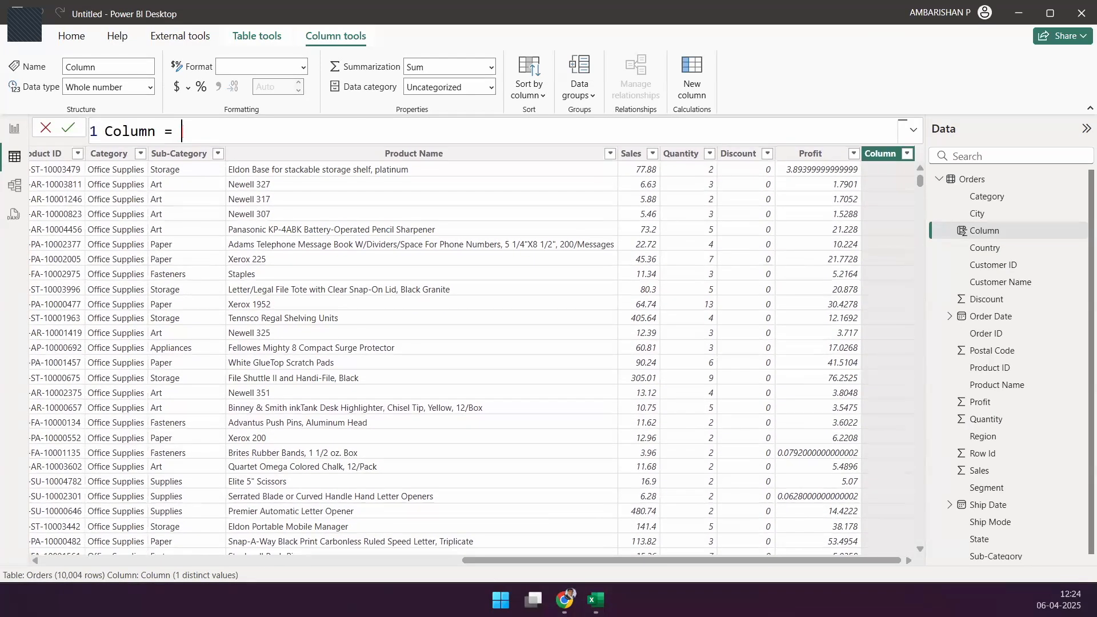
{"action": "scroll", "coordinate": [182, 131], "scroll_direction": "down", "scroll_amount": 3}
{"action": "scroll", "coordinate": [182, 131], "scroll_direction": "up", "scroll_amount": 2}
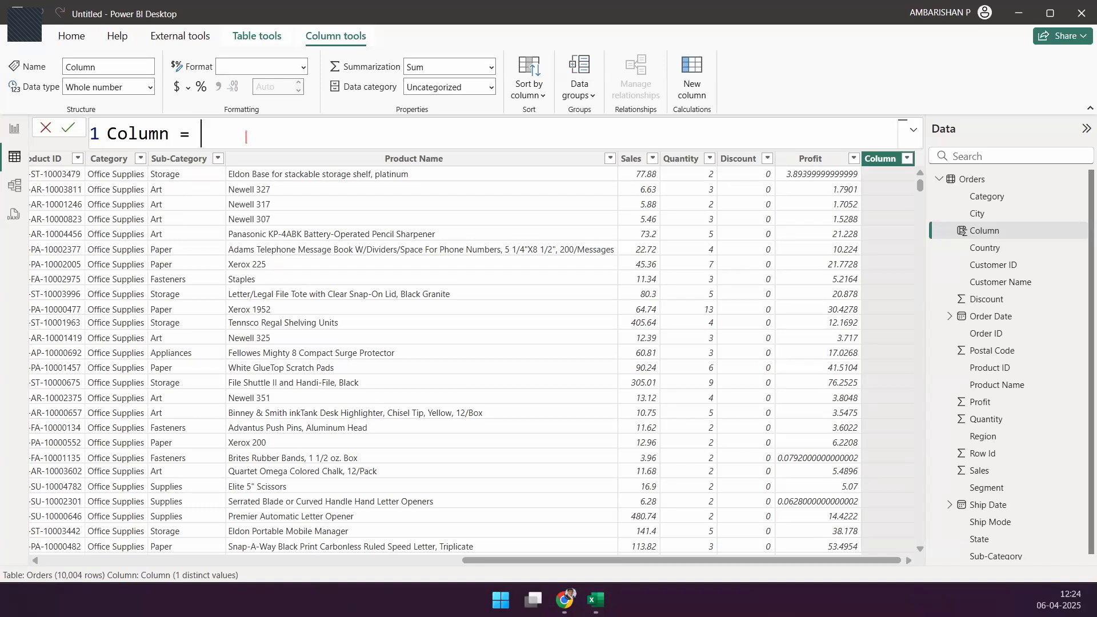
Insert eight blank lines below "Column =" in the column formula
{"action": "key", "text": "shift+Return"}
{"action": "key", "text": "shift+Return"}
{"action": "key", "text": "shift+Return"}
{"action": "key", "text": "shift+Return"}
{"action": "key", "text": "shift+Return"}
{"action": "key", "text": "shift+Return"}
{"action": "key", "text": "shift+Return"}
{"action": "key", "text": "shift+Return"}
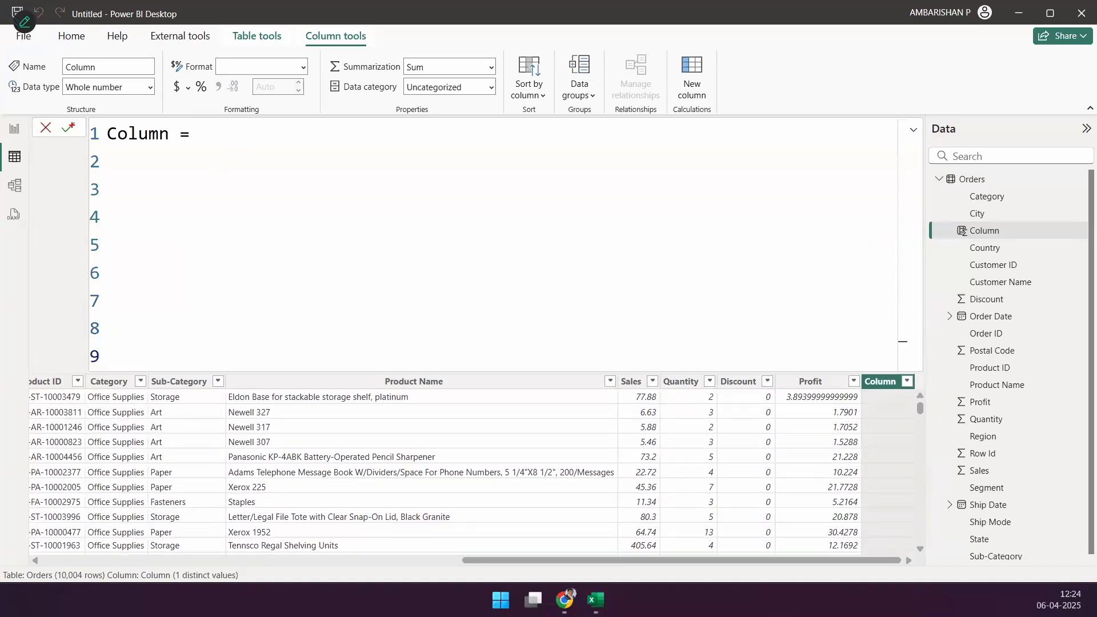
{"action": "mouse_move", "coordinate": [80, 116]}
{"action": "left_mouse_down"}
{"action": "mouse_move", "coordinate": [121, 318]}
{"action": "mouse_move", "coordinate": [119, 384]}
{"action": "mouse_move", "coordinate": [109, 392]}
{"action": "mouse_move", "coordinate": [62, 48]}
{"action": "left_mouse_up"}
{"action": "mouse_move", "coordinate": [104, 122]}
{"action": "left_mouse_down"}
{"action": "mouse_move", "coordinate": [82, 177]}
{"action": "mouse_move", "coordinate": [95, 177]}
{"action": "left_mouse_up"}
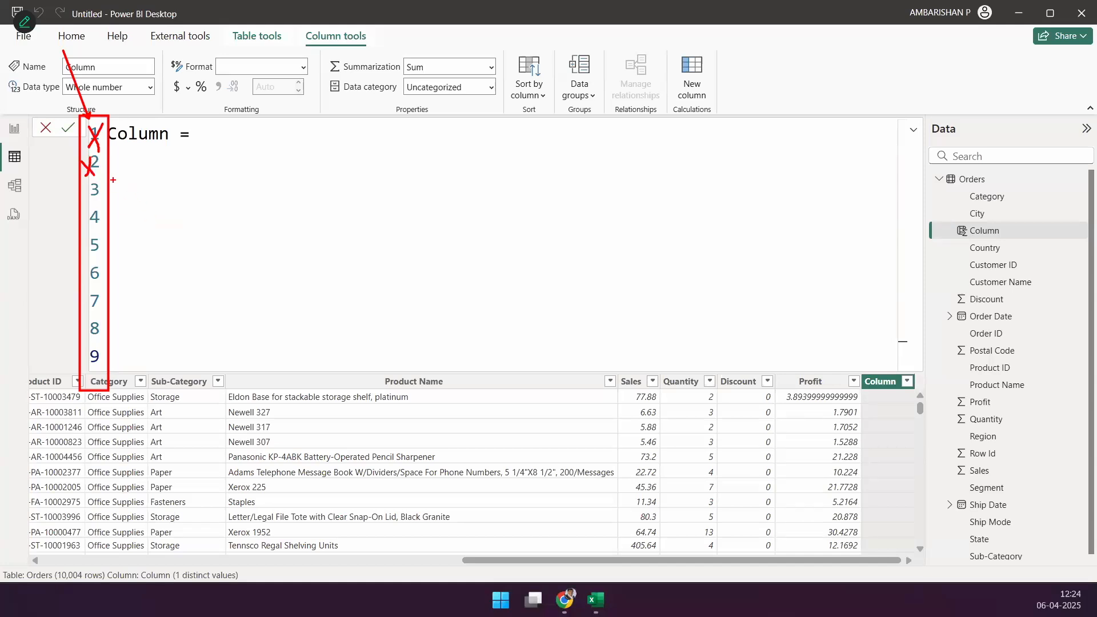
{"action": "left_click_drag", "start_coordinate": [126, 188], "coordinate": [120, 278]}
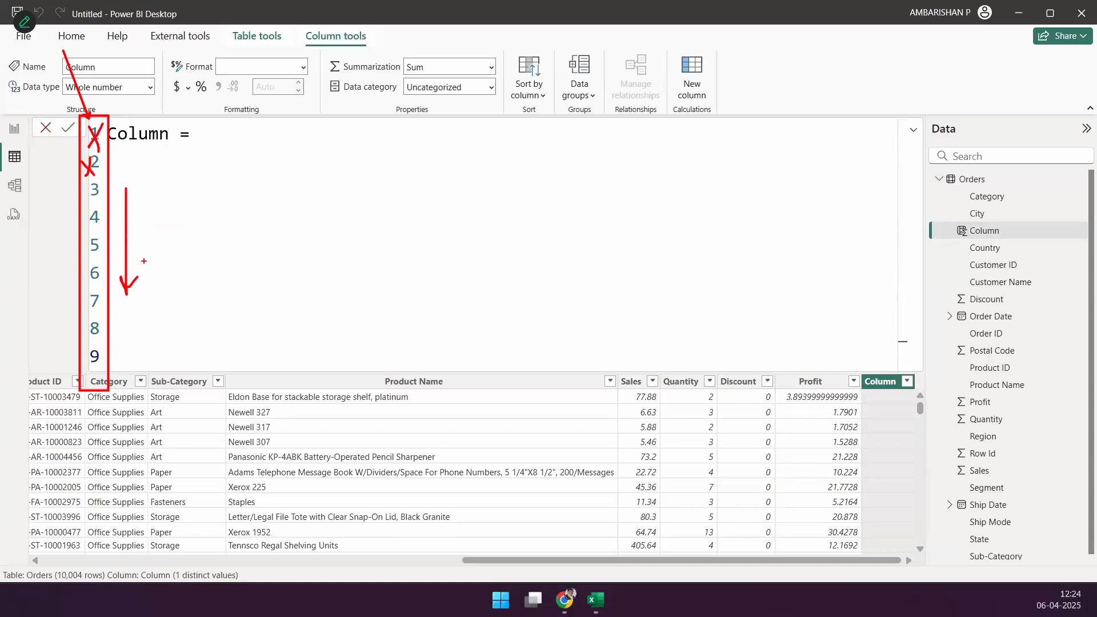
{"action": "key", "text": "Escape"}
Remove the eight blank lines below "Column =" in the column formula
{"action": "left_click", "coordinate": [239, 134]}
{"action": "key", "text": "Delete"}
{"action": "key", "text": "Delete"}
{"action": "key", "text": "Delete"}
{"action": "key", "text": "Delete"}
{"action": "key", "text": "Delete"}
{"action": "key", "text": "Delete"}
{"action": "key", "text": "Delete"}
{"action": "key", "text": "Delete"}
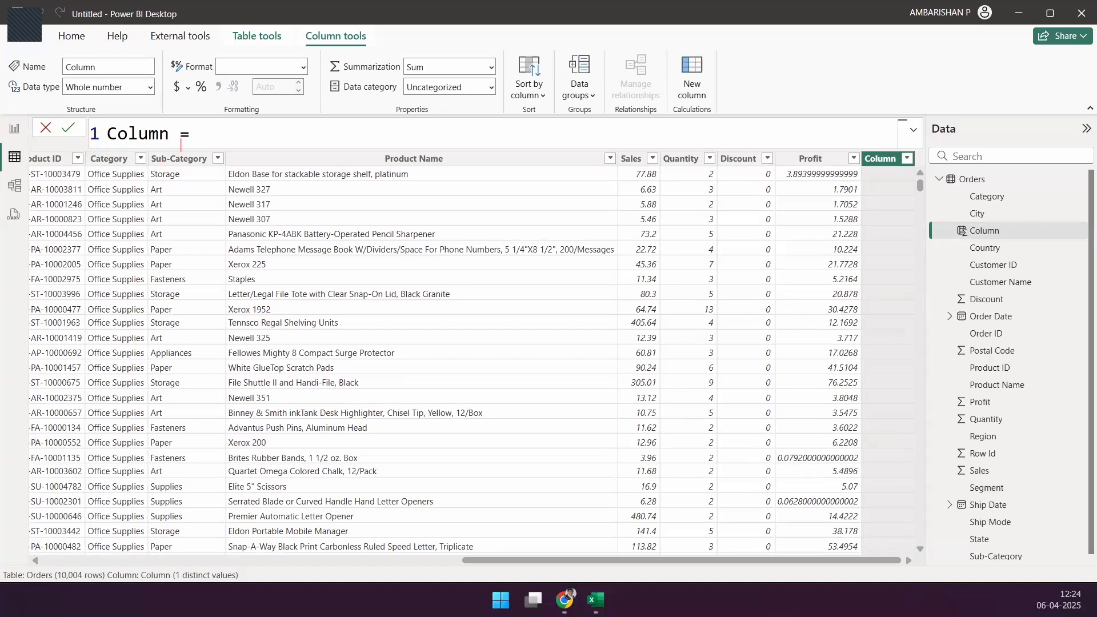
Add seven blank lines below "Column =" so the formula spans eight lines
{"action": "key", "text": "shift+Return"}
{"action": "key", "text": "shift+Return"}
{"action": "key", "text": "shift+Return"}
{"action": "key", "text": "shift+Return"}
{"action": "key", "text": "shift+Return"}
{"action": "key", "text": "shift+Return"}
{"action": "key", "text": "shift+Return"}
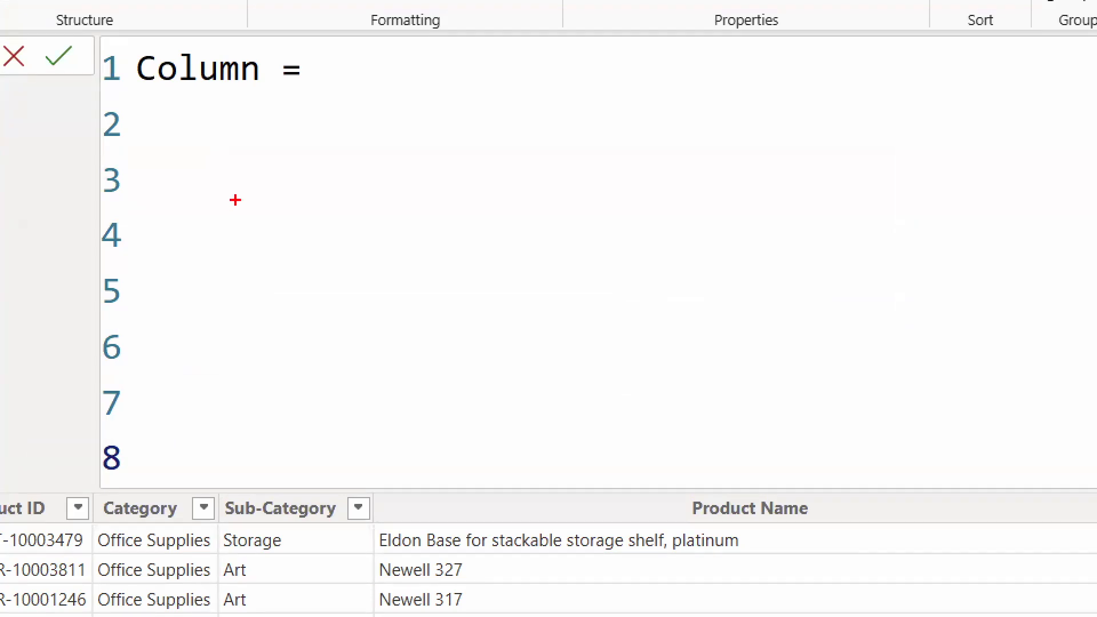
{"action": "left_click_drag", "start_coordinate": [265, 27], "coordinate": [864, 111]}
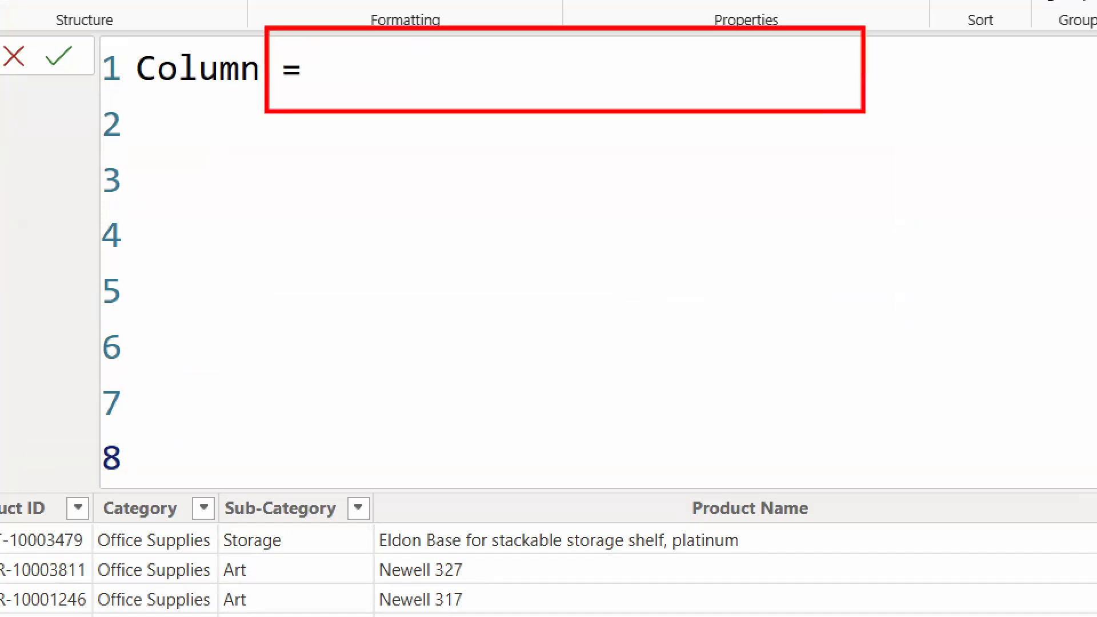
{"action": "mouse_move", "coordinate": [275, 65]}
{"action": "left_mouse_down"}
{"action": "mouse_move", "coordinate": [311, 64]}
{"action": "mouse_move", "coordinate": [298, 75]}
{"action": "mouse_move", "coordinate": [740, 93]}
{"action": "left_mouse_up"}
{"action": "key", "text": "ctrl+z"}
{"action": "key", "text": "ctrl+z"}
{"action": "key", "text": "ctrl+z"}
{"action": "type", "text": "t"}
{"action": "type", "text": "Expre"}
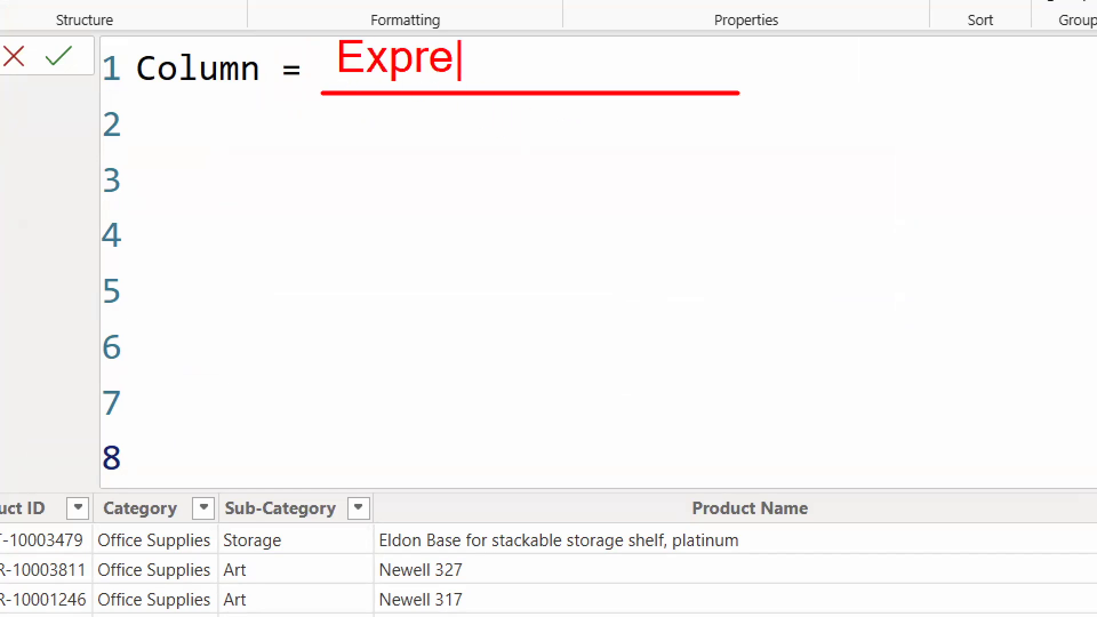
{"action": "type", "text": "ssion / Forma"}
{"action": "key", "text": "BackSpace"}
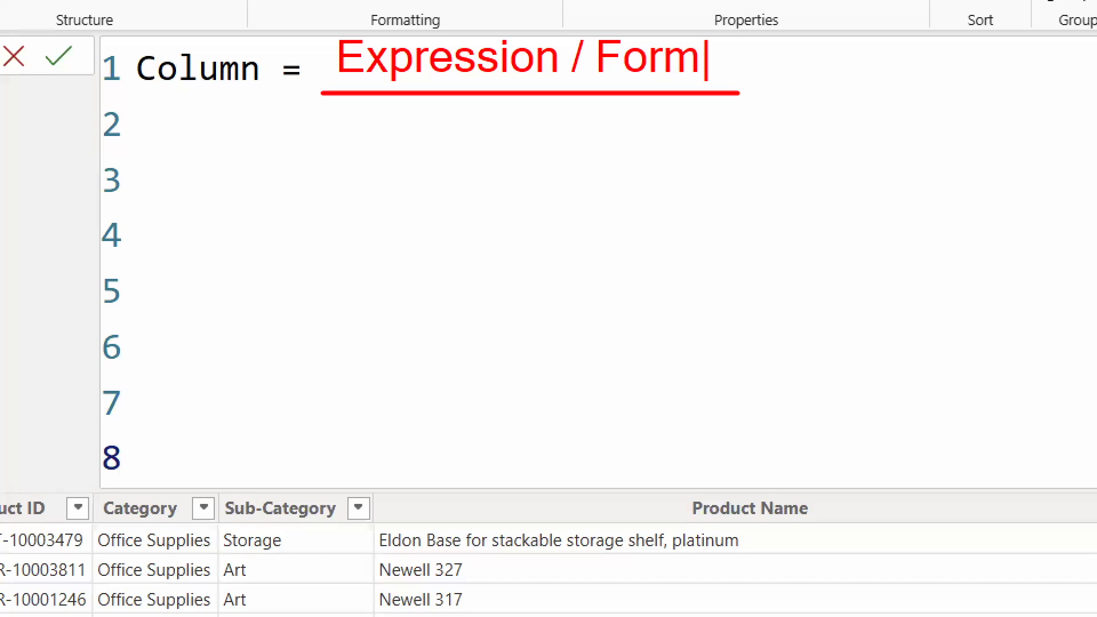
{"action": "type", "text": "ula"}
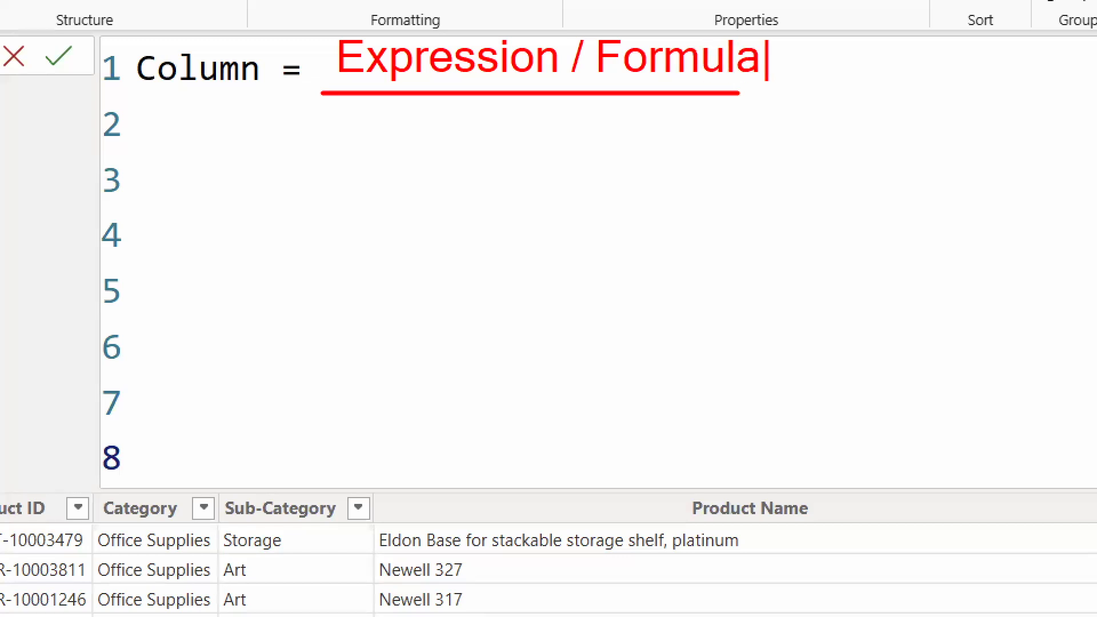
{"action": "key", "text": "Escape"}
{"action": "mouse_move", "coordinate": [293, 98]}
{"action": "left_mouse_down"}
{"action": "mouse_move", "coordinate": [440, 166]}
{"action": "mouse_move", "coordinate": [474, 109]}
{"action": "mouse_move", "coordinate": [479, 150]}
{"action": "left_mouse_up"}
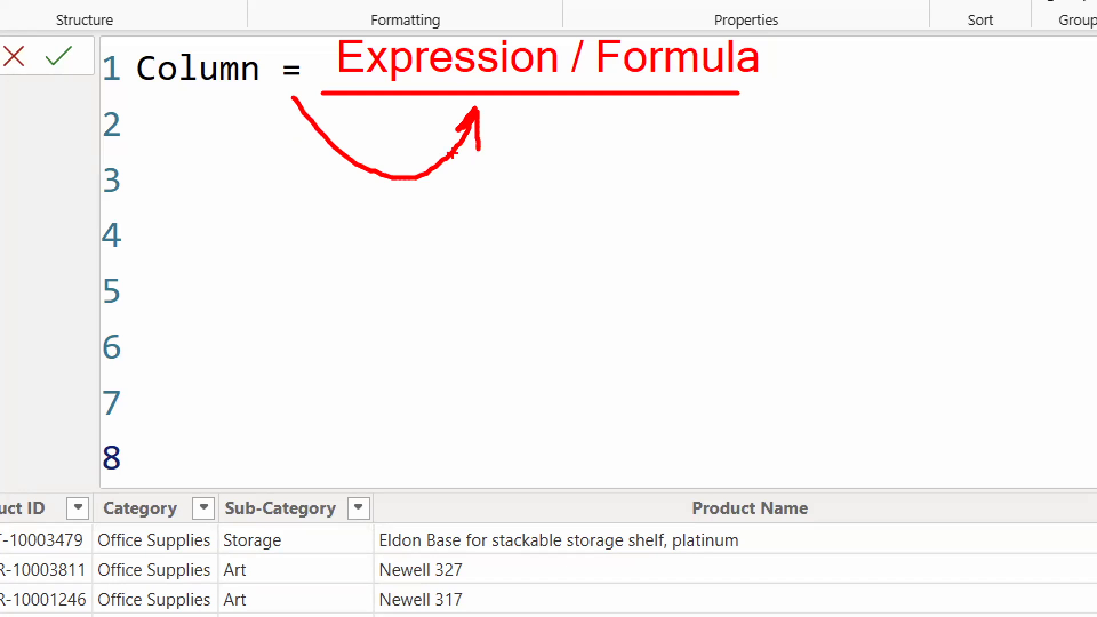
{"action": "mouse_move", "coordinate": [140, 94]}
{"action": "left_mouse_down"}
{"action": "mouse_move", "coordinate": [249, 96]}
{"action": "mouse_move", "coordinate": [194, 260]}
{"action": "left_mouse_up"}
{"action": "type", "text": "t"}
{"action": "type", "text": "Name"}
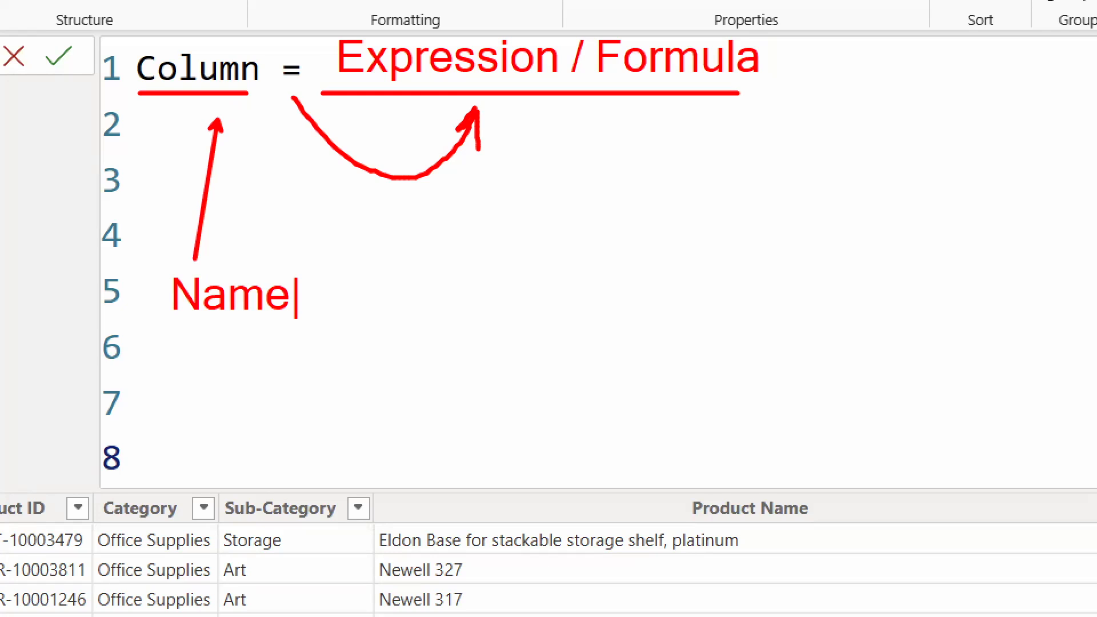
{"action": "key", "text": "Escape"}
{"action": "left_click_drag", "start_coordinate": [175, 24], "coordinate": [245, 1]}
{"action": "mouse_move", "coordinate": [271, 96]}
{"action": "left_mouse_down"}
{"action": "mouse_move", "coordinate": [211, 117]}
{"action": "mouse_move", "coordinate": [227, 123]}
{"action": "left_mouse_up"}
{"action": "mouse_move", "coordinate": [207, 332]}
{"action": "left_mouse_down"}
{"action": "mouse_move", "coordinate": [224, 347]}
{"action": "mouse_move", "coordinate": [216, 362]}
{"action": "left_mouse_up"}
{"action": "left_click_drag", "start_coordinate": [480, 114], "coordinate": [552, 148]}
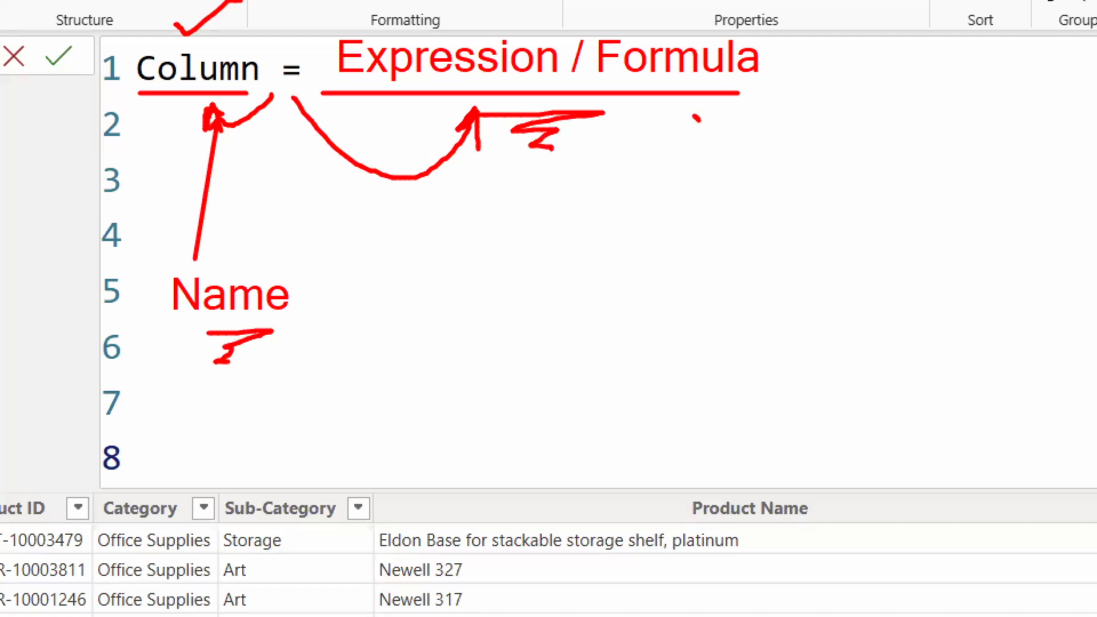
{"action": "left_click_drag", "start_coordinate": [693, 116], "coordinate": [795, 69]}
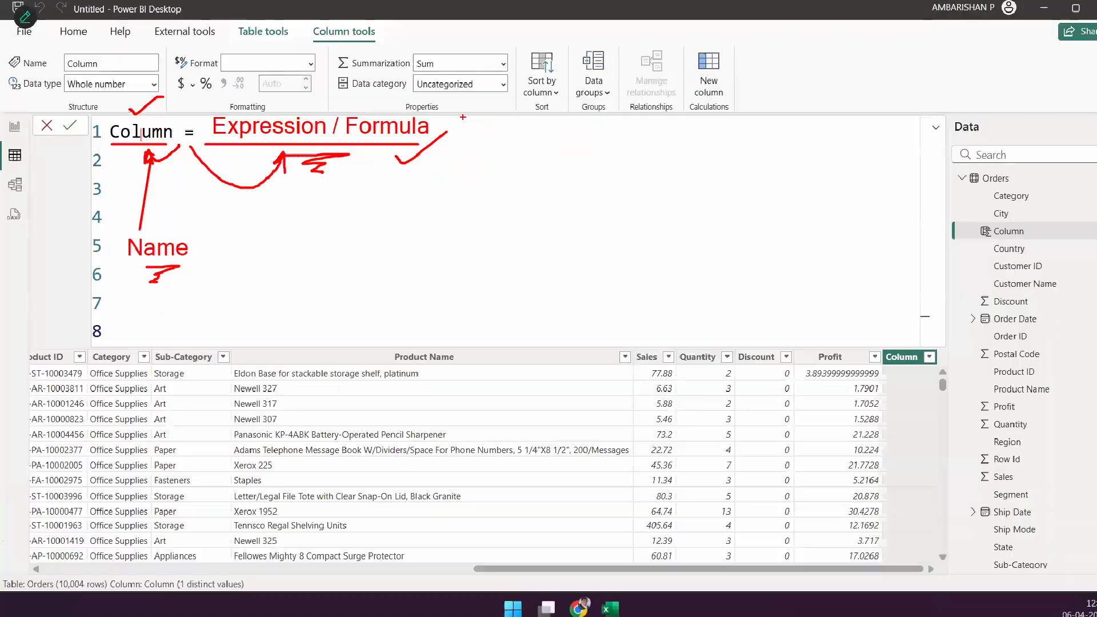
{"action": "key", "text": "e"}
Replace the default column name in the formula with "Left 15 Char Prod name"
{"action": "double_click", "coordinate": [139, 134]}
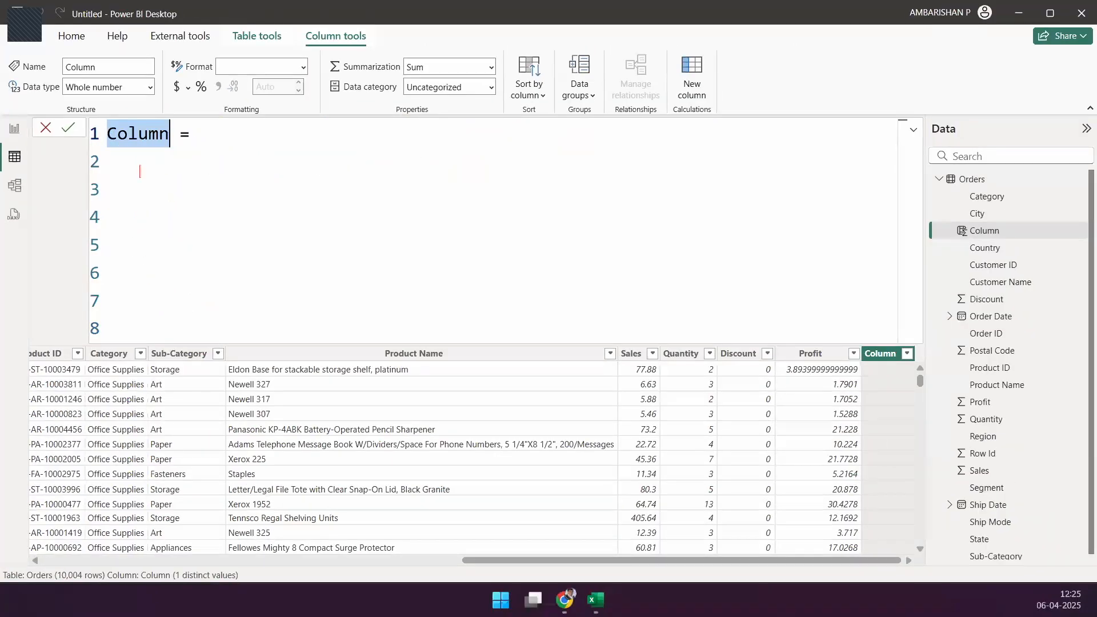
{"action": "type", "text": "Left 15 Char"}
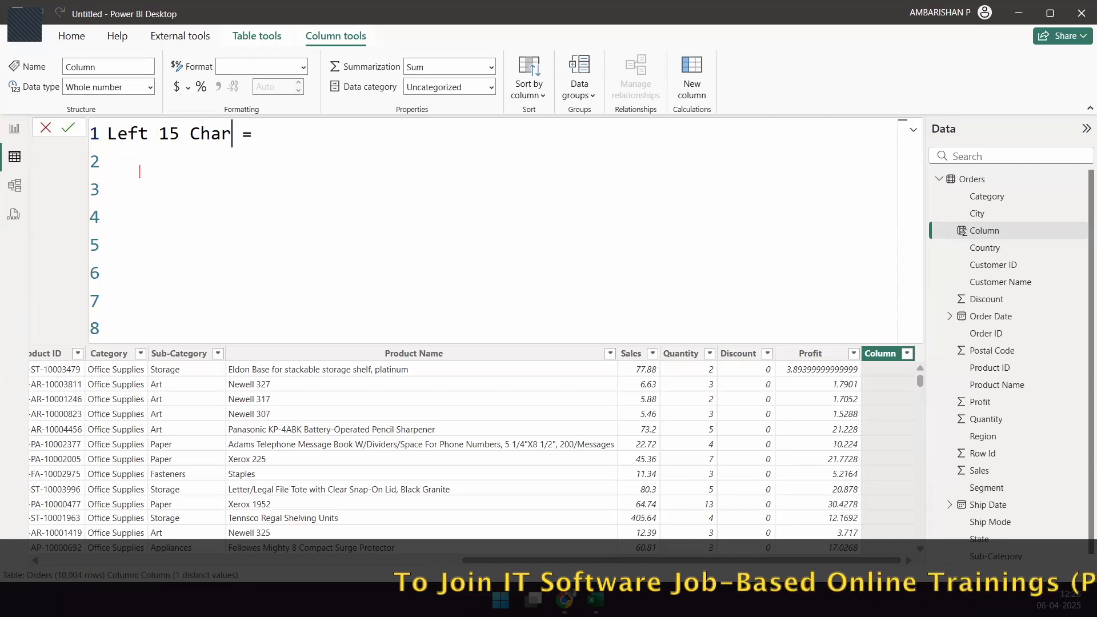
{"action": "type", "text": "Prod name"}
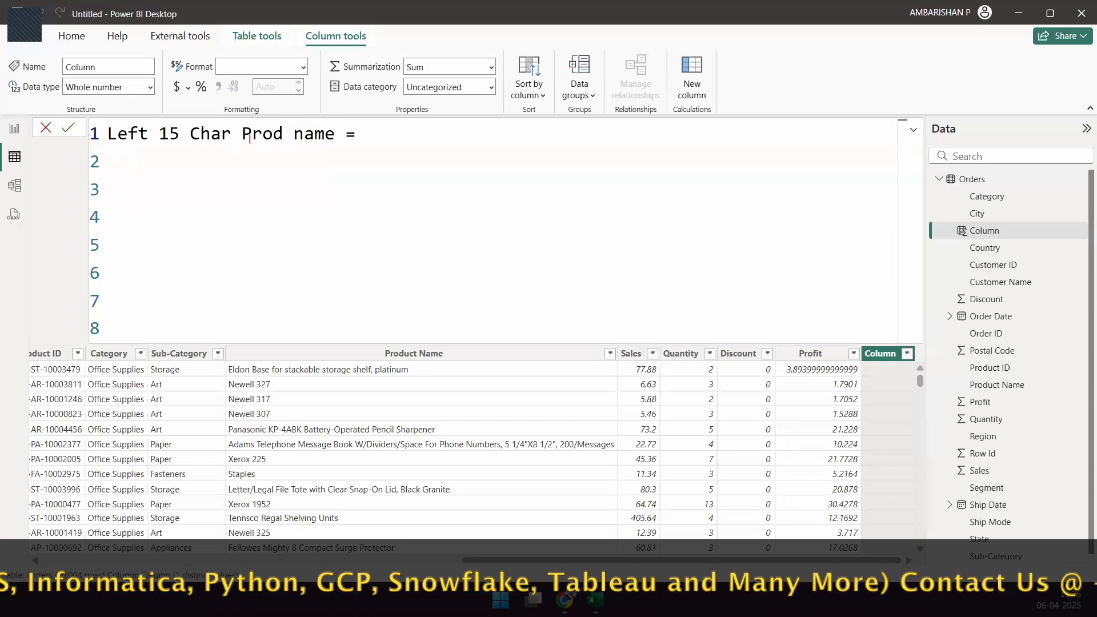
{"action": "double_click", "coordinate": [250, 138]}
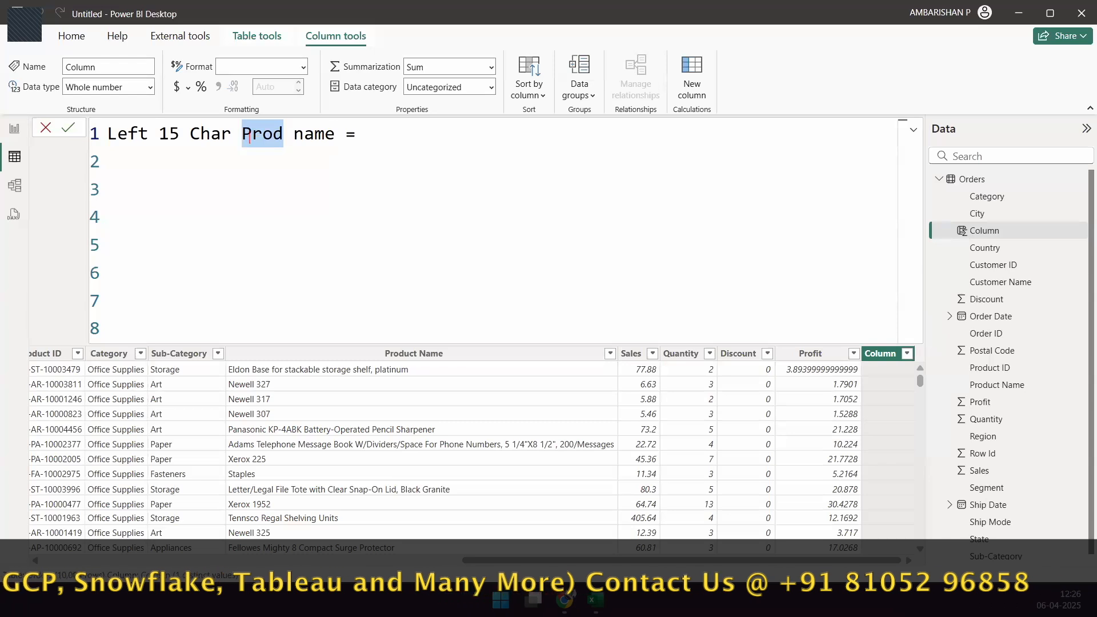
{"action": "left_click", "coordinate": [250, 138]}
{"action": "key", "text": "ctrl+2"}
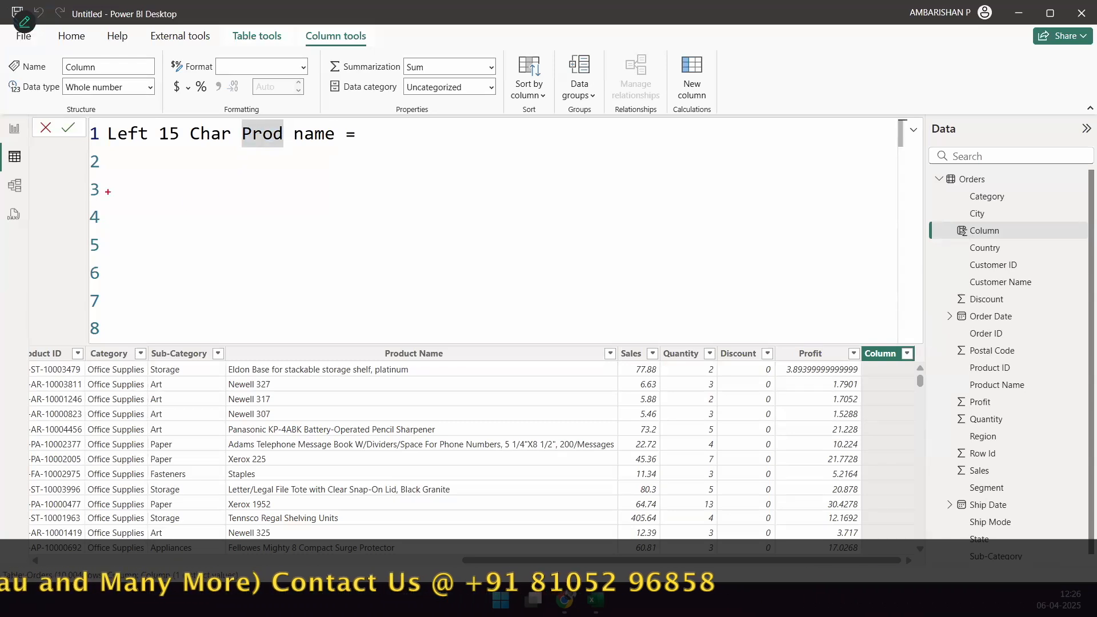
{"action": "left_click_drag", "start_coordinate": [99, 164], "coordinate": [403, 158]}
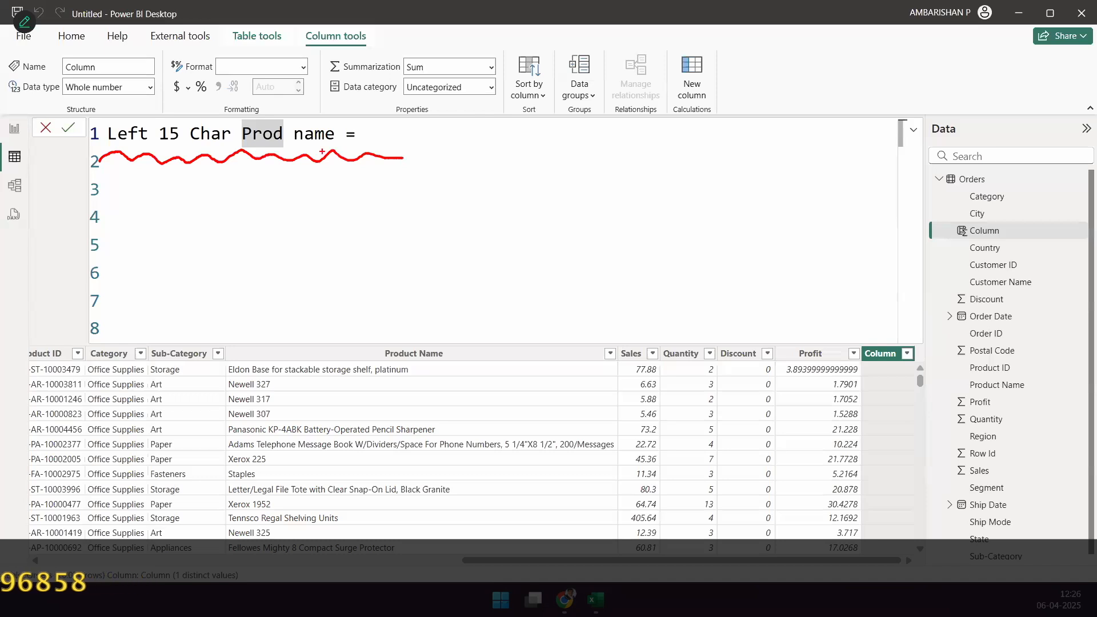
{"action": "left_click_drag", "start_coordinate": [302, 170], "coordinate": [368, 253]}
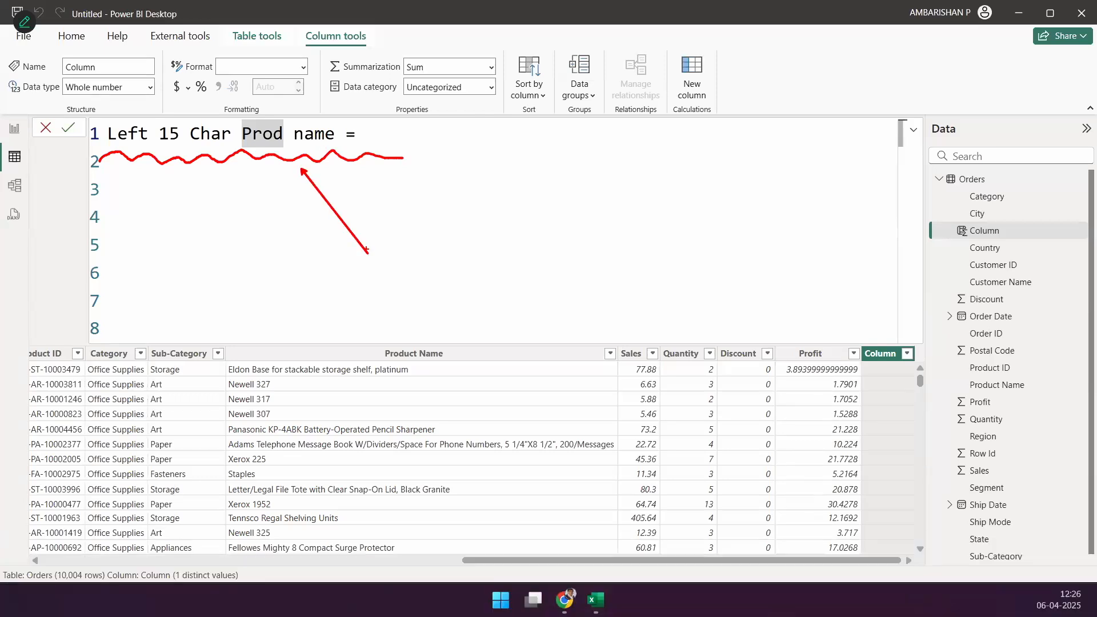
{"action": "left_click_drag", "start_coordinate": [233, 113], "coordinate": [300, 66]}
{"action": "key", "text": "Escape"}
Try the special characters "%_-" at the end of the column name and remove them again
{"action": "double_click", "coordinate": [337, 133]}
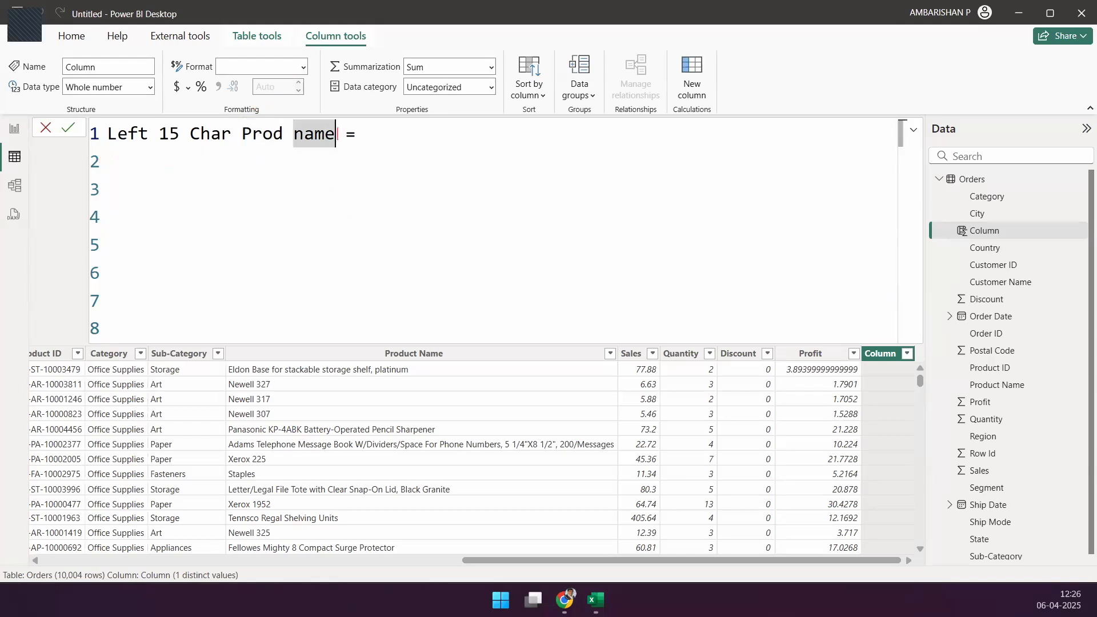
{"action": "type", "text": "%_"}
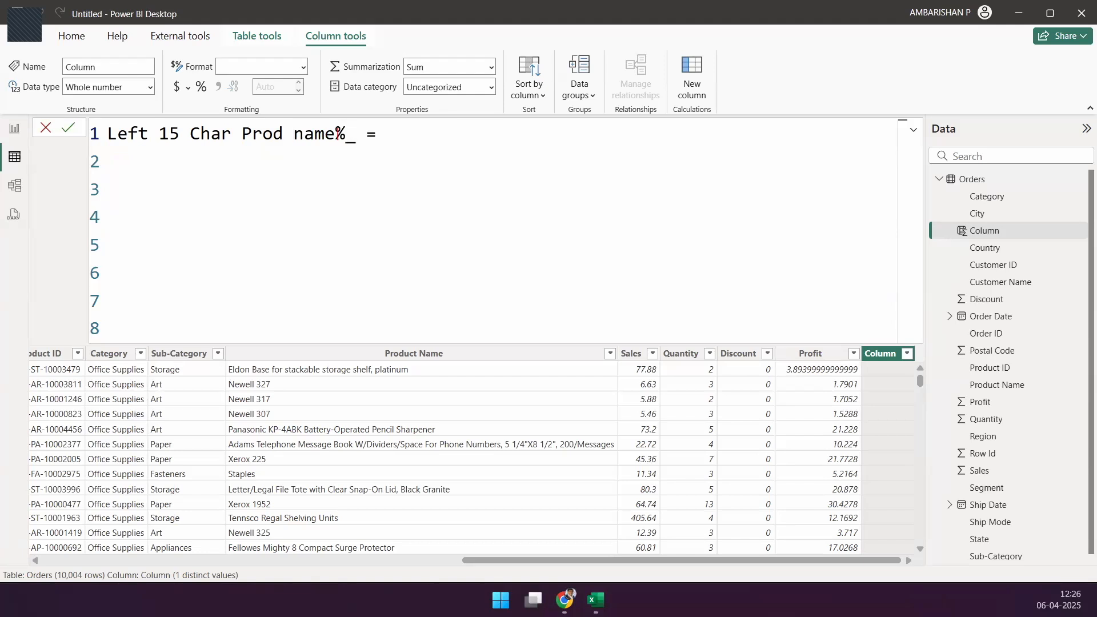
{"action": "type", "text": "-"}
{"action": "key", "text": "shift+Left"}
{"action": "key", "text": "shift+Left"}
{"action": "key", "text": "shift+Left"}
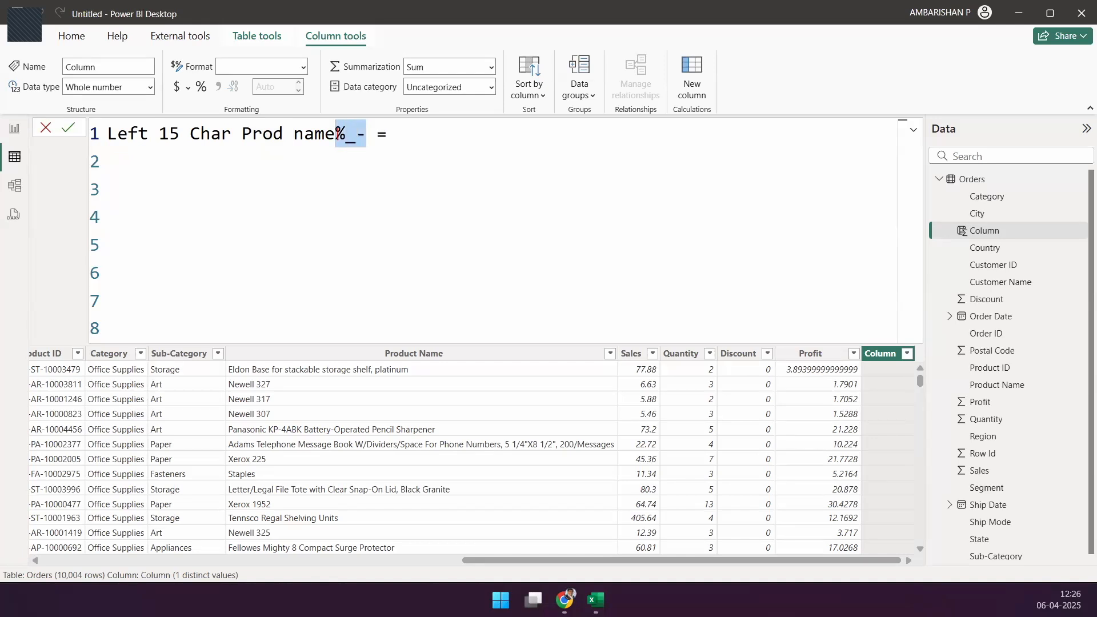
{"action": "key", "text": "BackSpace"}
{"action": "mouse_move", "coordinate": [98, 153]}
{"action": "left_mouse_down"}
{"action": "mouse_move", "coordinate": [252, 162]}
{"action": "mouse_move", "coordinate": [353, 148]}
{"action": "left_mouse_up"}
{"action": "left_click_drag", "start_coordinate": [260, 170], "coordinate": [309, 243]}
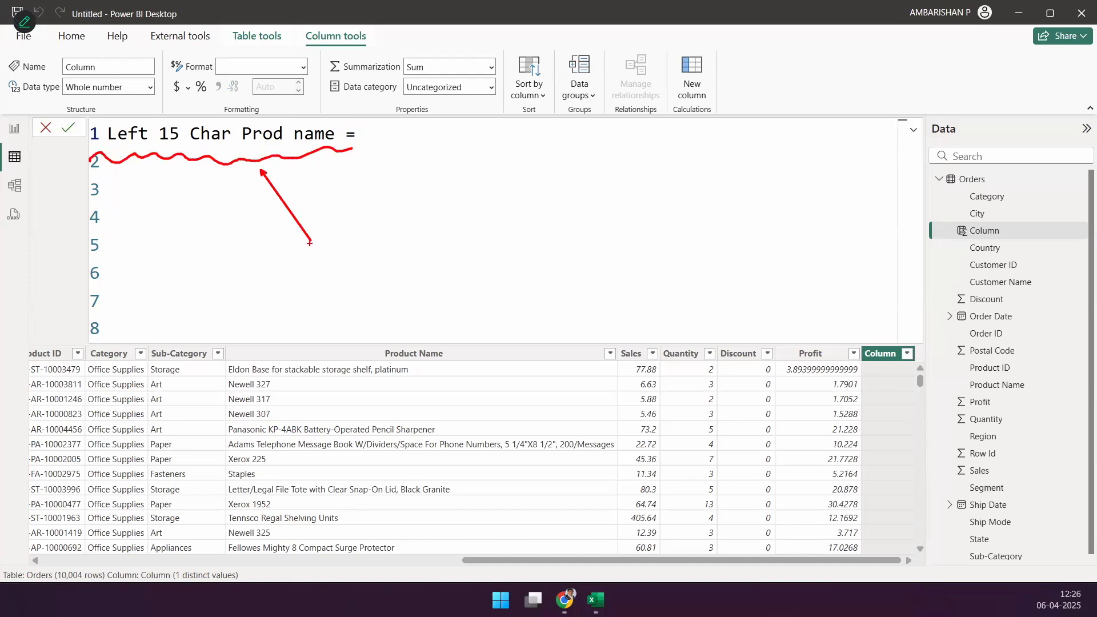
{"action": "mouse_move", "coordinate": [233, 80]}
{"action": "left_mouse_down"}
{"action": "mouse_move", "coordinate": [254, 115]}
{"action": "mouse_move", "coordinate": [234, 108]}
{"action": "left_mouse_up"}
{"action": "key", "text": "Escape"}
Shorten the column name in the formula to "Left 15 Char" by removing "Prod name"
{"action": "left_click_drag", "start_coordinate": [337, 133], "coordinate": [241, 124]}
{"action": "key", "text": "BackSpace"}
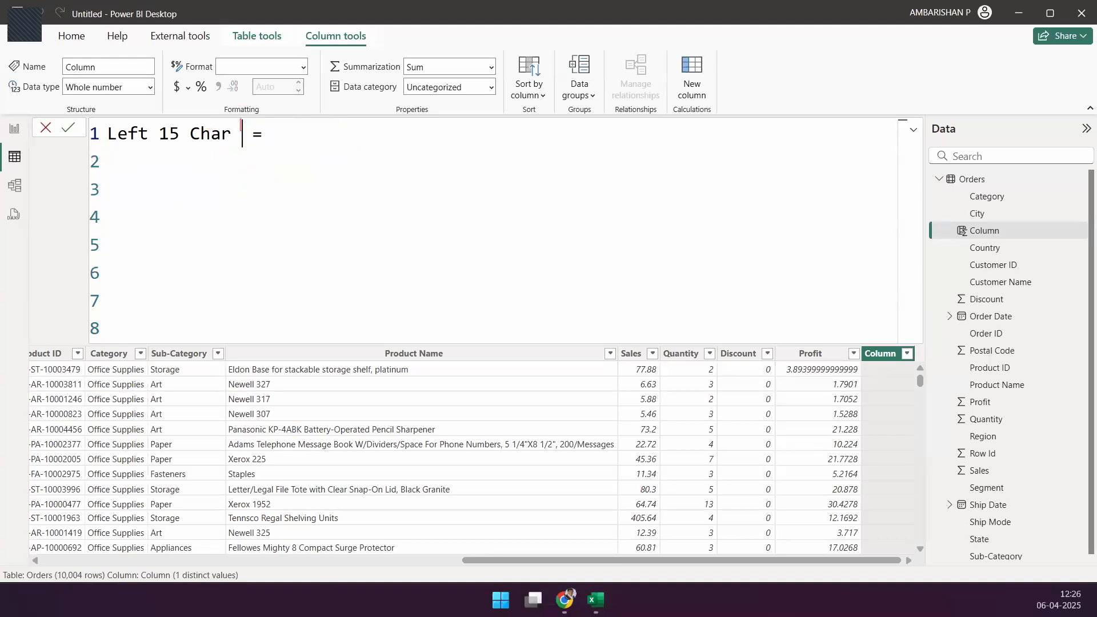
{"action": "key", "text": "ctrl+2"}
{"action": "mouse_move", "coordinate": [378, 389]}
{"action": "left_mouse_down"}
{"action": "mouse_move", "coordinate": [789, 223]}
{"action": "mouse_move", "coordinate": [915, 400]}
{"action": "mouse_move", "coordinate": [906, 407]}
{"action": "left_mouse_up"}
{"action": "left_click_drag", "start_coordinate": [902, 376], "coordinate": [941, 371]}
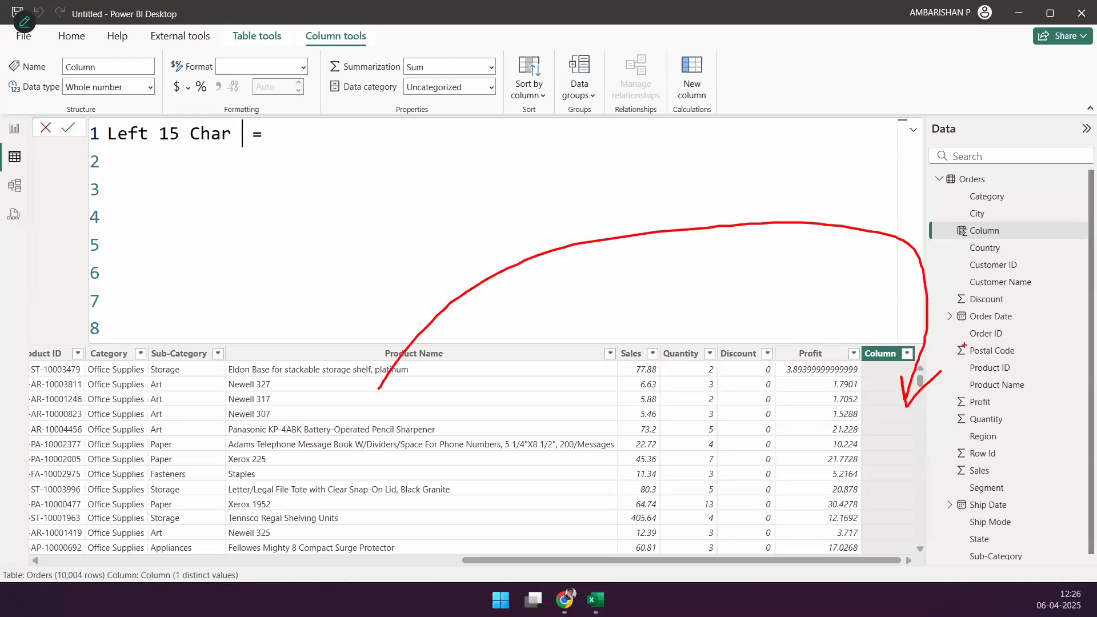
{"action": "key", "text": "Escape"}
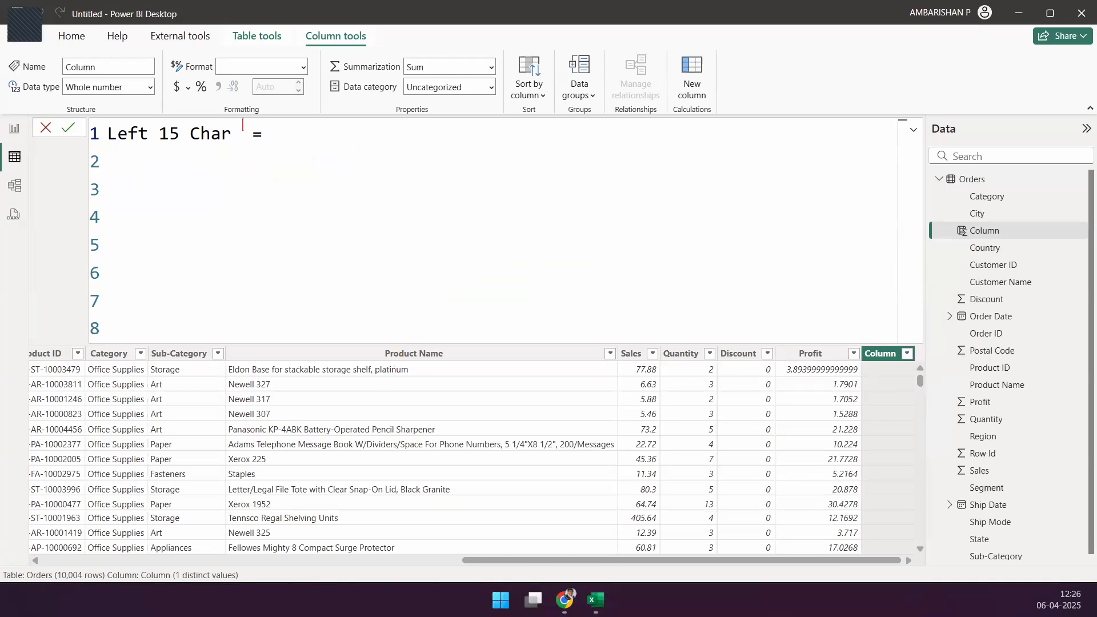
{"action": "key", "text": "shift+Home"}
{"action": "key", "text": "ctrl+2"}
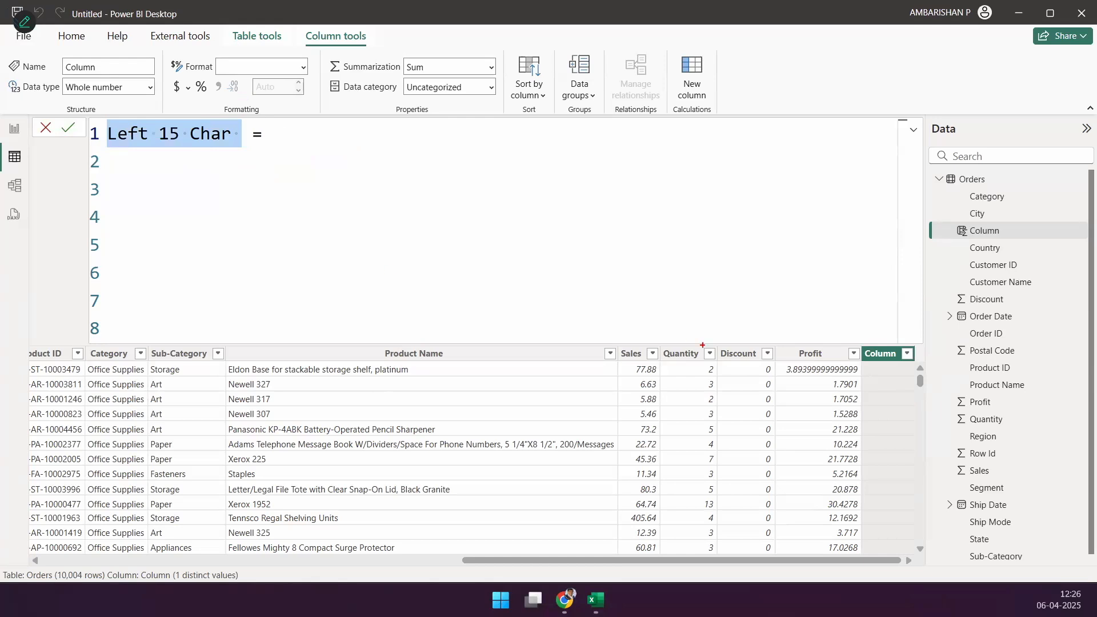
{"action": "left_click_drag", "start_coordinate": [871, 353], "coordinate": [227, 148]}
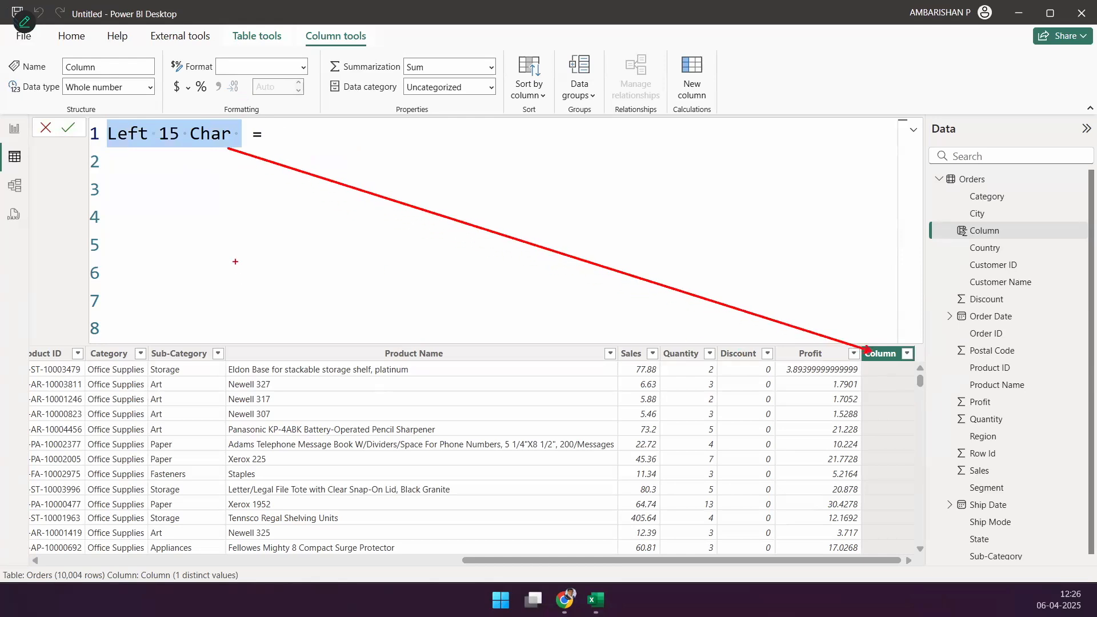
{"action": "left_click_drag", "start_coordinate": [116, 153], "coordinate": [216, 157]}
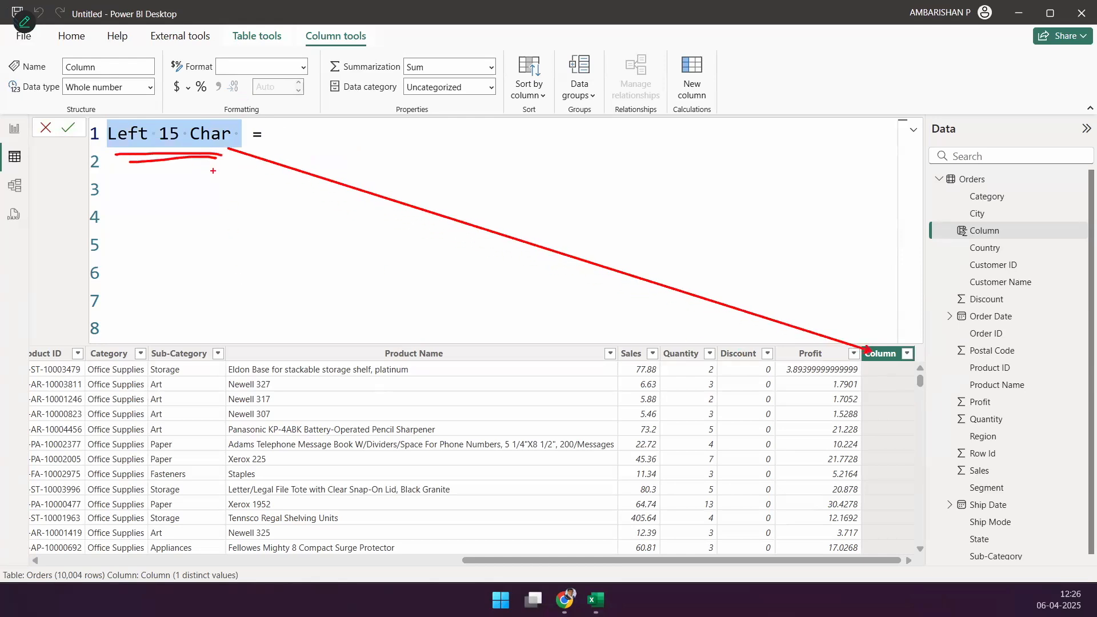
{"action": "mouse_move", "coordinate": [255, 127]}
{"action": "left_mouse_down"}
{"action": "mouse_move", "coordinate": [212, 66]}
{"action": "mouse_move", "coordinate": [189, 93]}
{"action": "mouse_move", "coordinate": [207, 85]}
{"action": "left_mouse_up"}
{"action": "mouse_move", "coordinate": [152, 170]}
{"action": "left_mouse_down"}
{"action": "mouse_move", "coordinate": [171, 193]}
{"action": "mouse_move", "coordinate": [241, 176]}
{"action": "mouse_move", "coordinate": [263, 187]}
{"action": "left_mouse_up"}
{"action": "key", "text": "Escape"}
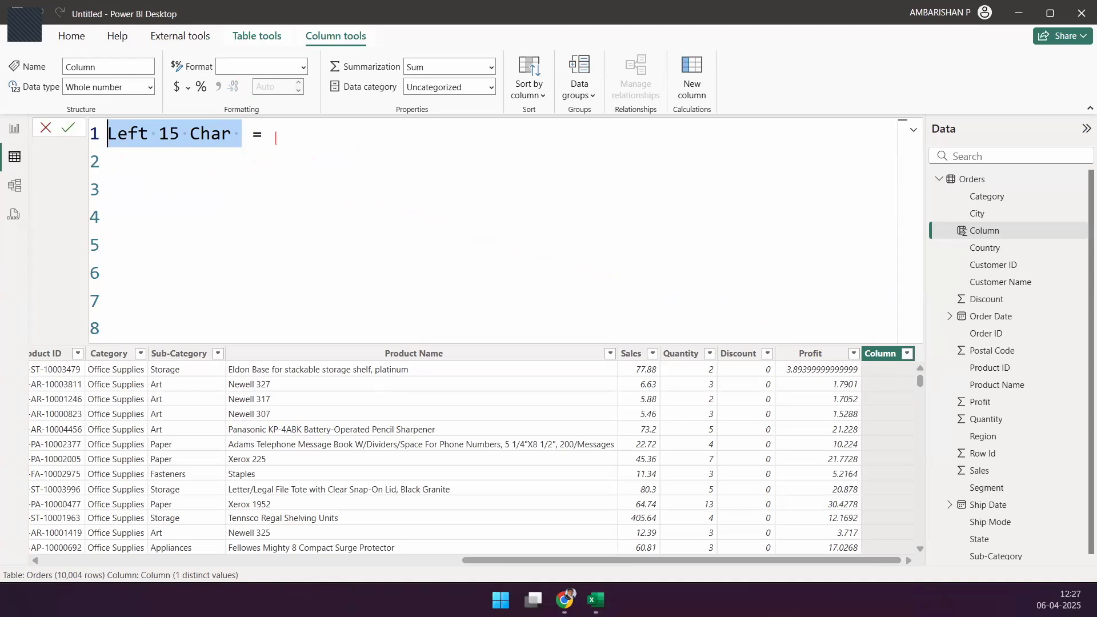
Remove five of the blank lines after the equals sign so the formula spans three lines
{"action": "left_click", "coordinate": [277, 137]}
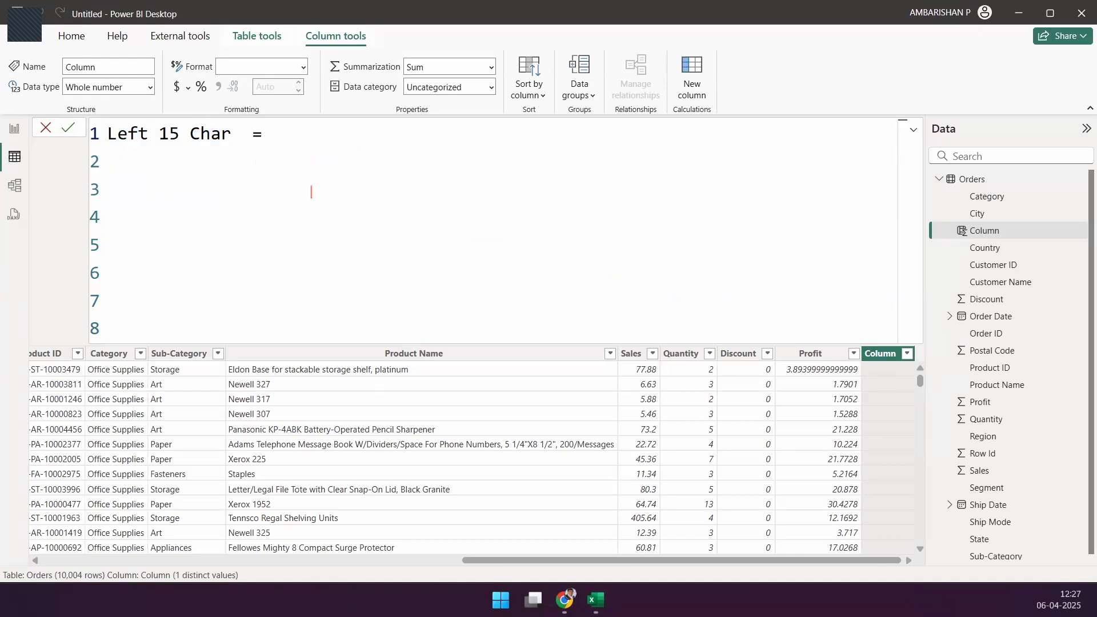
{"action": "key", "text": "Delete"}
{"action": "key", "text": "Delete"}
{"action": "key", "text": "Delete"}
{"action": "key", "text": "Delete"}
{"action": "key", "text": "Delete"}
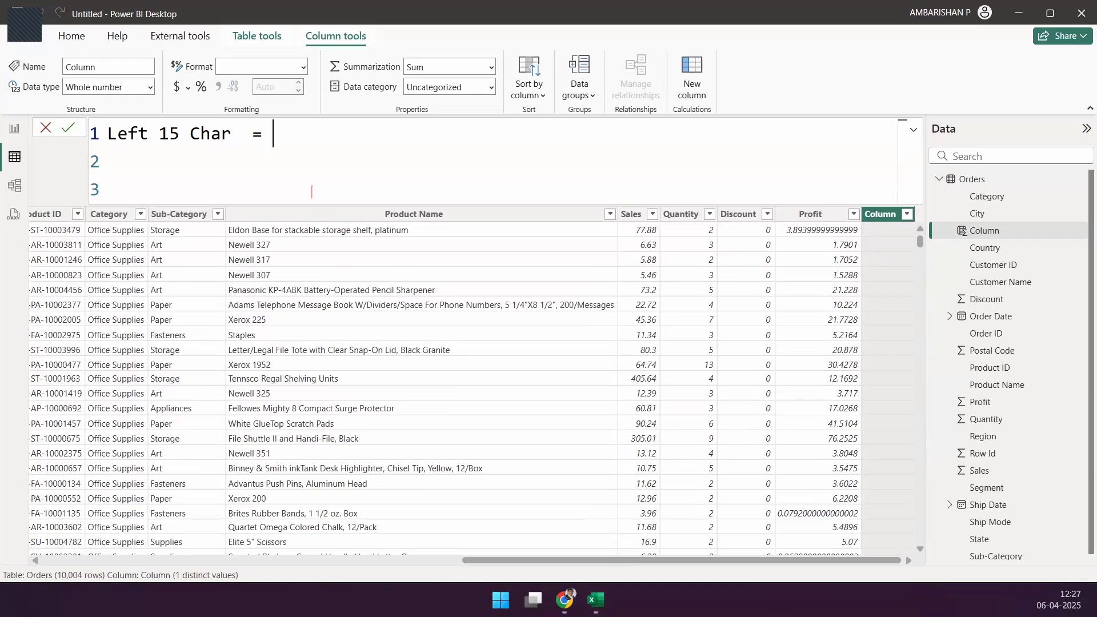
Enter "Left" after the equals sign and read the full description of the suggested LEFT function
{"action": "type", "text": "Lef"}
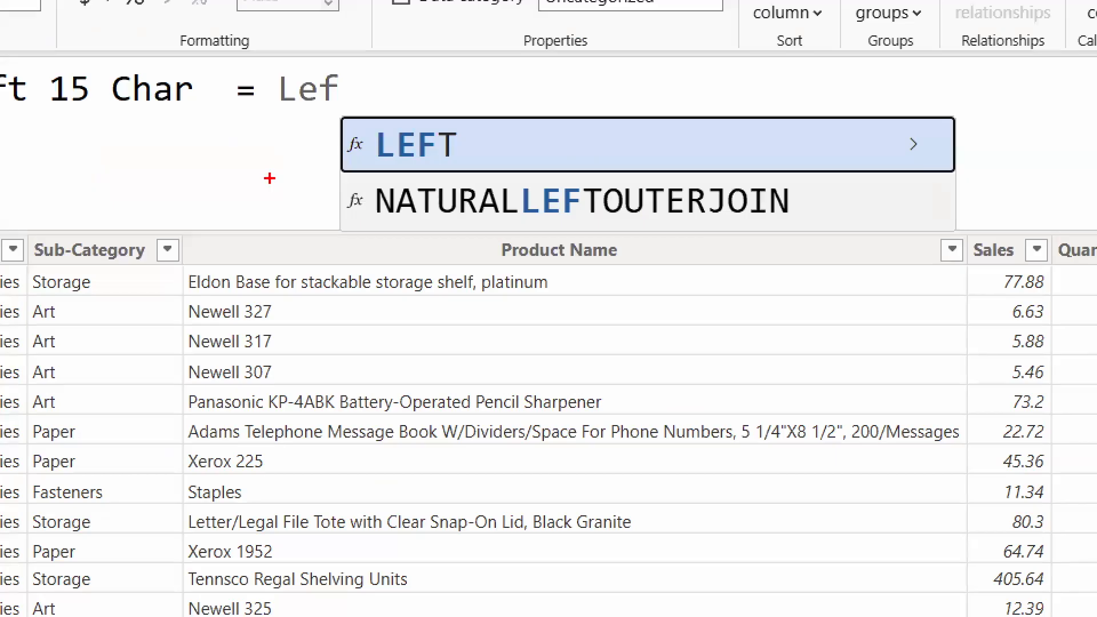
{"action": "left_click_drag", "start_coordinate": [385, 170], "coordinate": [496, 169]}
{"action": "left_click_drag", "start_coordinate": [350, 163], "coordinate": [256, 256]}
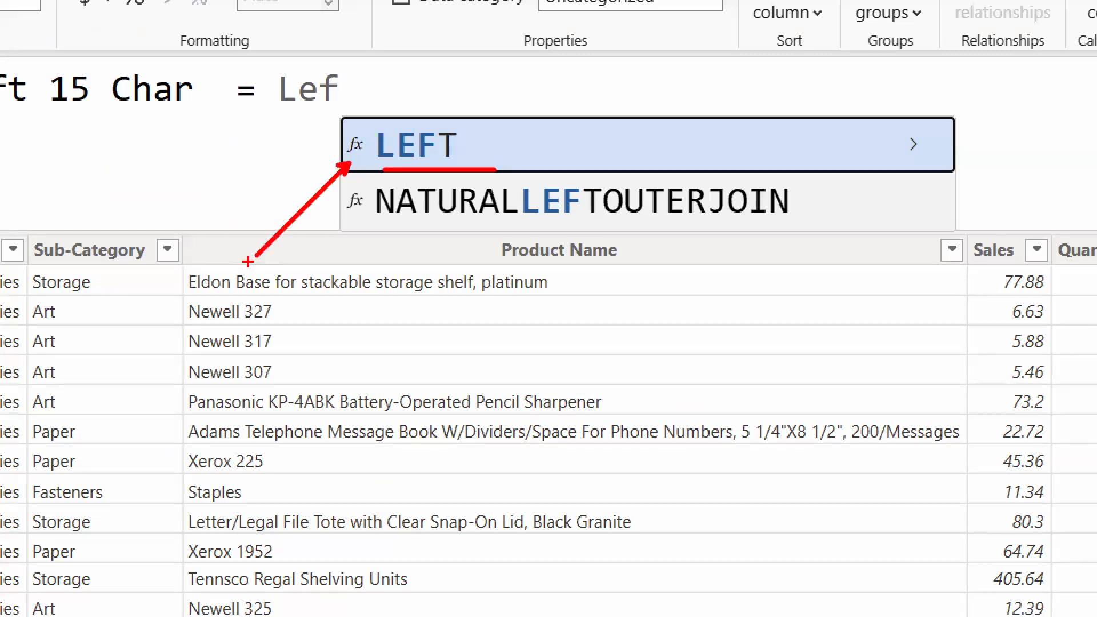
{"action": "mouse_move", "coordinate": [903, 125]}
{"action": "left_mouse_down"}
{"action": "mouse_move", "coordinate": [919, 139]}
{"action": "mouse_move", "coordinate": [894, 173]}
{"action": "left_mouse_up"}
{"action": "key", "text": "ctrl+z"}
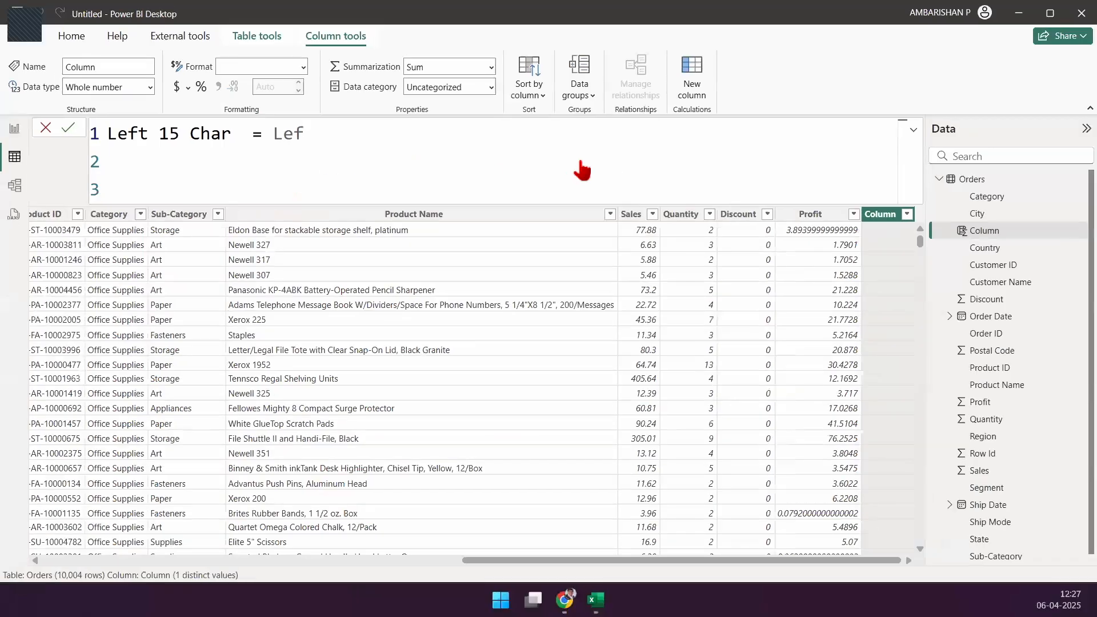
{"action": "type", "text": "t"}
{"action": "left_click", "coordinate": [600, 162]}
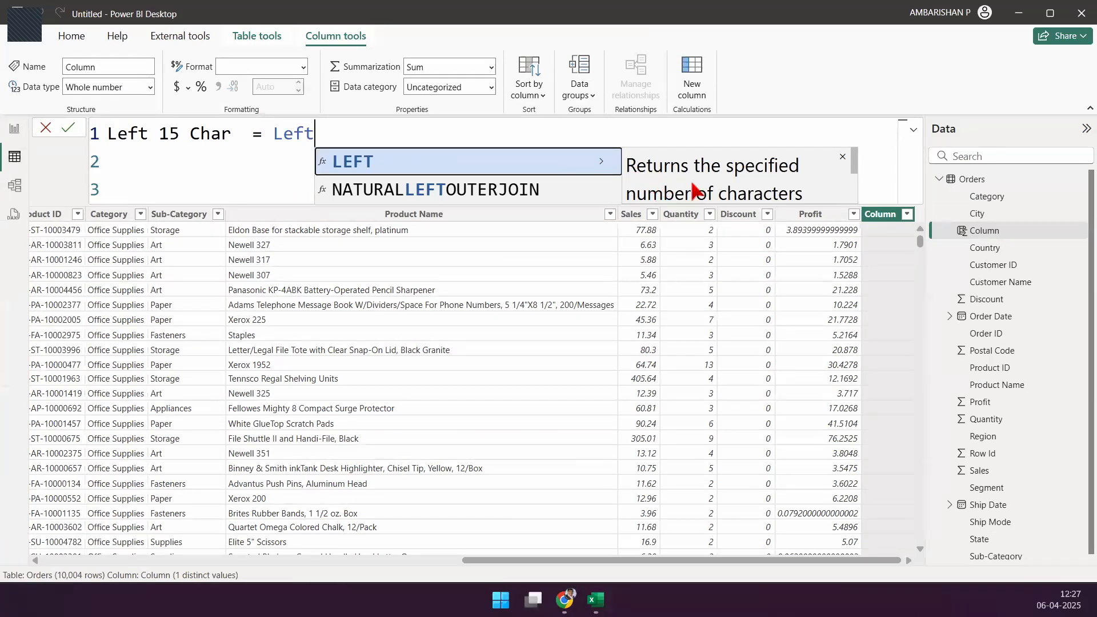
{"action": "left_click_drag", "start_coordinate": [854, 161], "coordinate": [853, 186]}
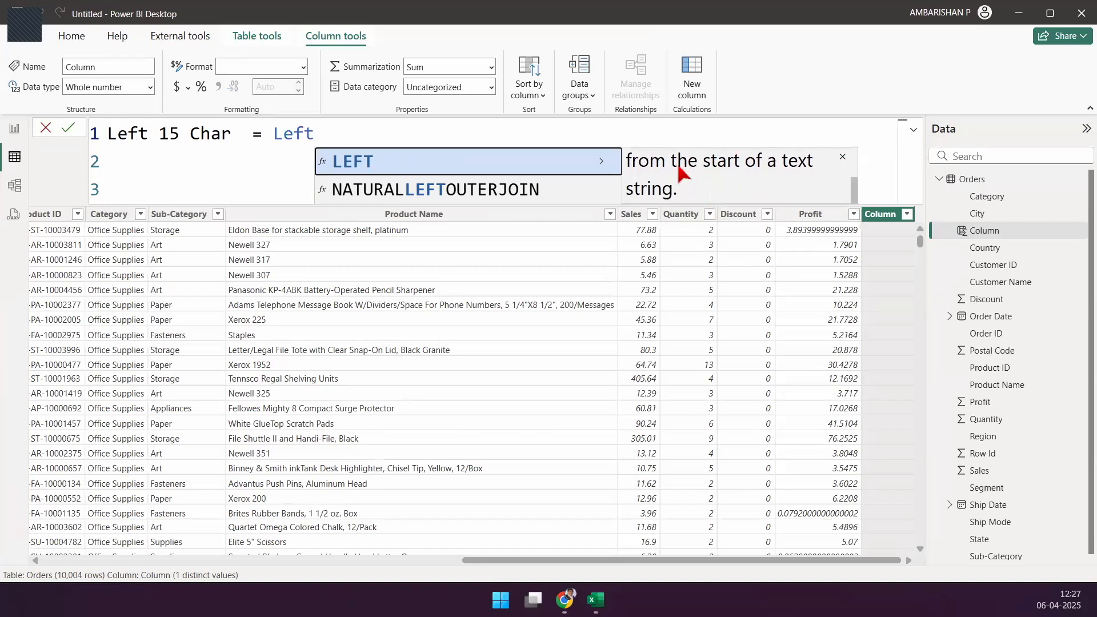
Switch to Excel and start a LEFT formula in the first Left 15 Char data cell to read the function's description
{"action": "left_click", "coordinate": [595, 600]}
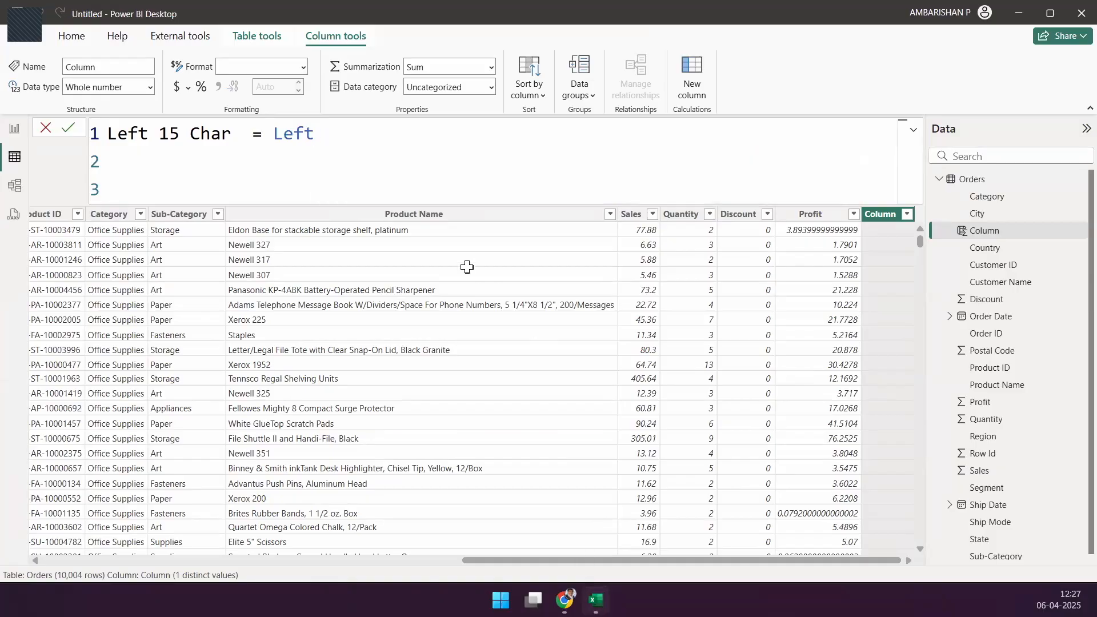
{"action": "left_click", "coordinate": [443, 217]}
{"action": "type", "text": "=lef"}
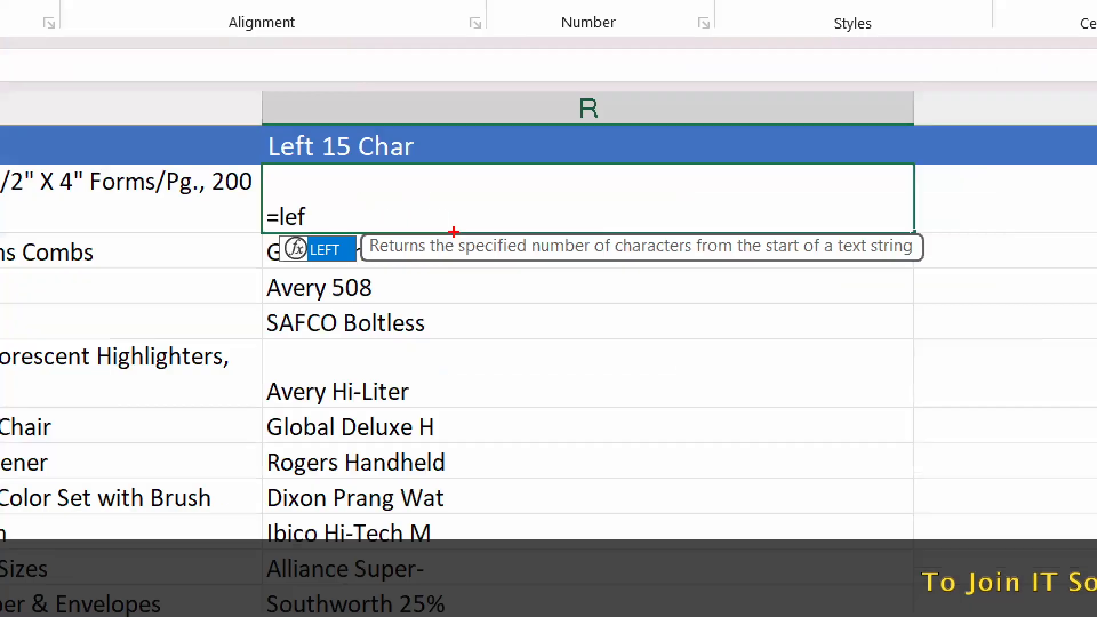
{"action": "left_click_drag", "start_coordinate": [427, 246], "coordinate": [642, 252]}
{"action": "left_click_drag", "start_coordinate": [839, 288], "coordinate": [907, 272]}
{"action": "left_click_drag", "start_coordinate": [801, 232], "coordinate": [852, 140]}
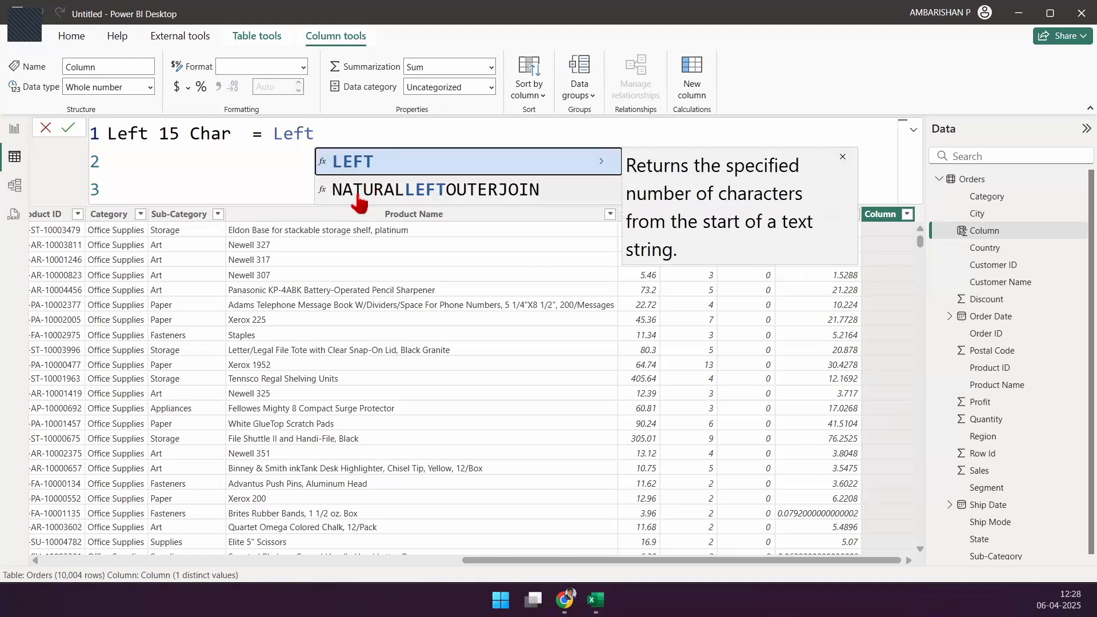
Insert the suggested LEFT function after the equals sign in Power BI and read its Text and NumberOfCharacters arguments
{"action": "key", "text": "Tab"}
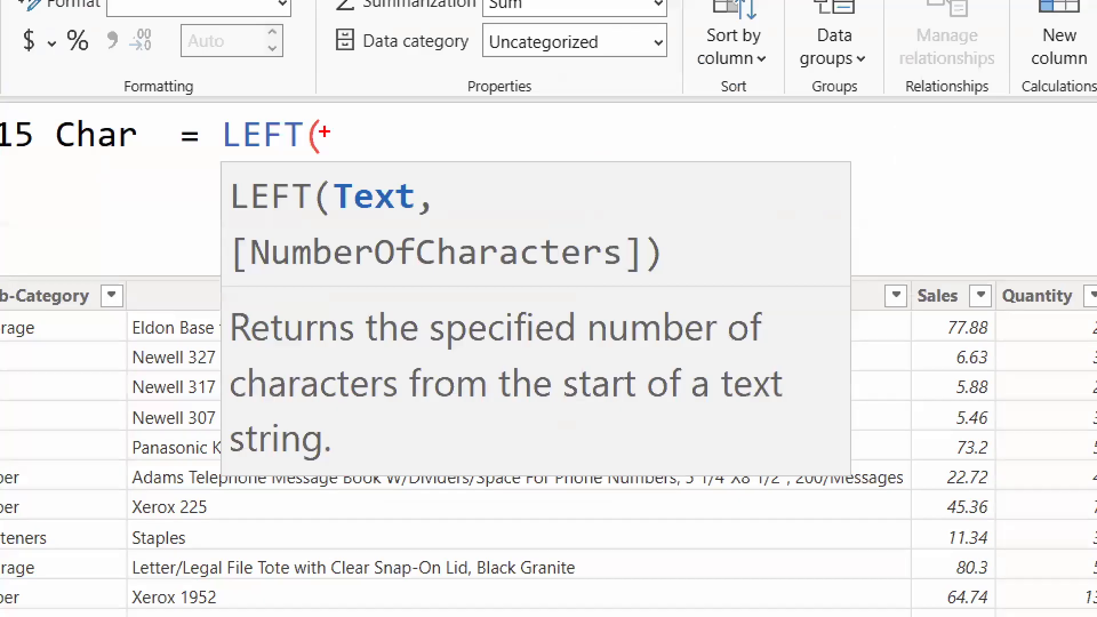
{"action": "left_click_drag", "start_coordinate": [321, 221], "coordinate": [445, 222]}
{"action": "left_click_drag", "start_coordinate": [239, 287], "coordinate": [629, 288]}
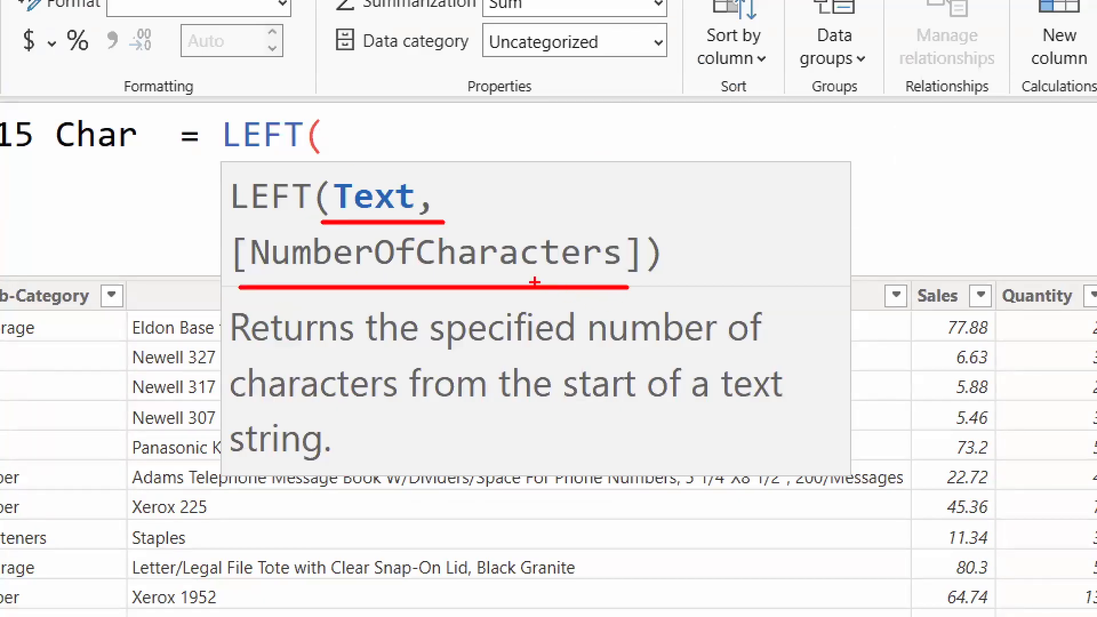
{"action": "mouse_move", "coordinate": [383, 170]}
{"action": "left_mouse_down"}
{"action": "mouse_move", "coordinate": [426, 74]}
{"action": "mouse_move", "coordinate": [472, 45]}
{"action": "mouse_move", "coordinate": [455, 98]}
{"action": "left_mouse_up"}
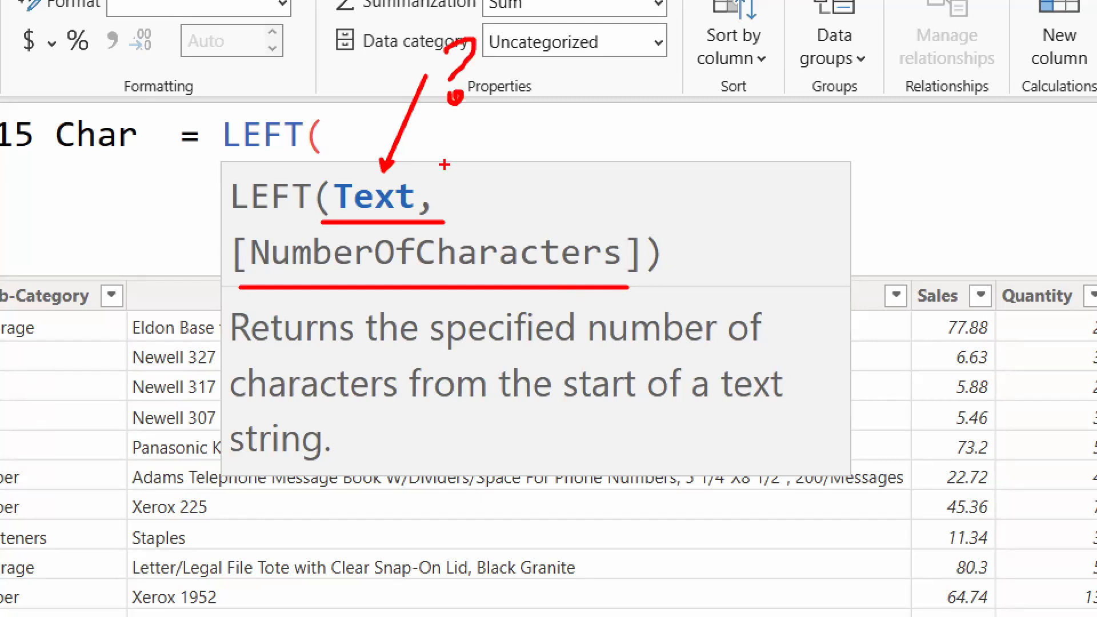
{"action": "mouse_move", "coordinate": [507, 299]}
{"action": "left_mouse_down"}
{"action": "mouse_move", "coordinate": [579, 376]}
{"action": "mouse_move", "coordinate": [599, 423]}
{"action": "left_mouse_up"}
{"action": "mouse_move", "coordinate": [618, 375]}
{"action": "left_mouse_down"}
{"action": "mouse_move", "coordinate": [622, 417]}
{"action": "mouse_move", "coordinate": [666, 357]}
{"action": "left_mouse_up"}
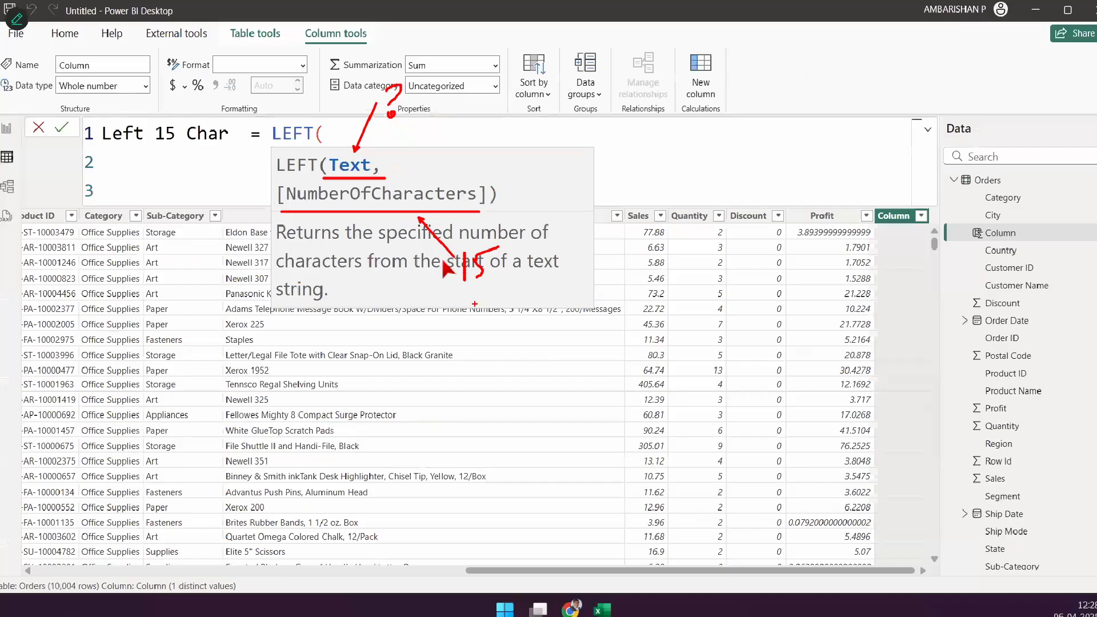
{"action": "key", "text": "Escape"}
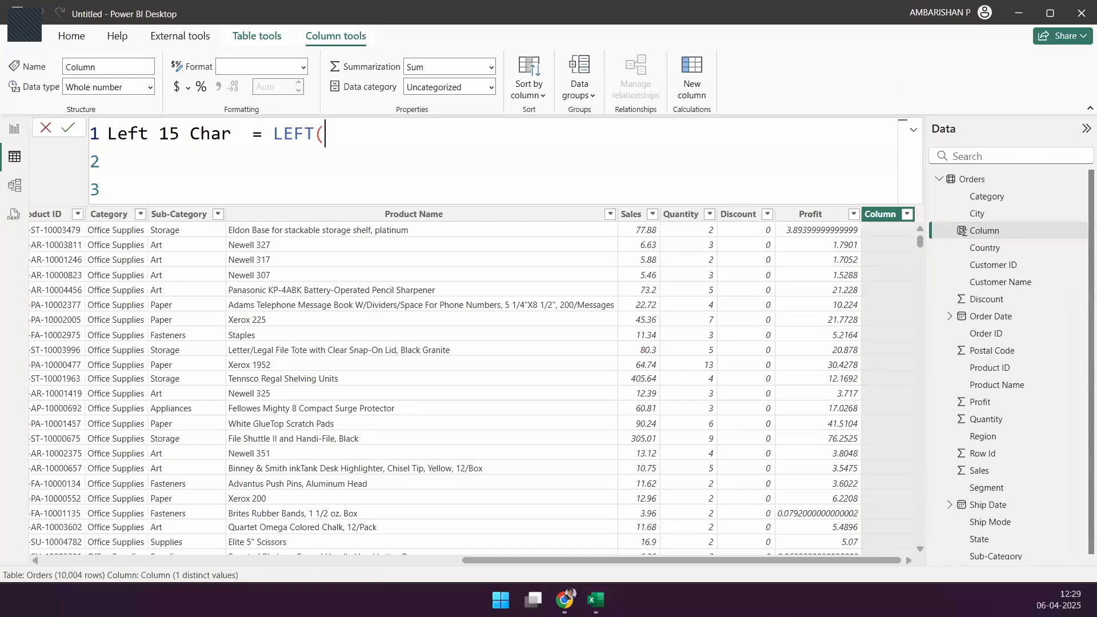
{"action": "key", "text": "ctrl+2"}
{"action": "left_click_drag", "start_coordinate": [221, 222], "coordinate": [444, 239]}
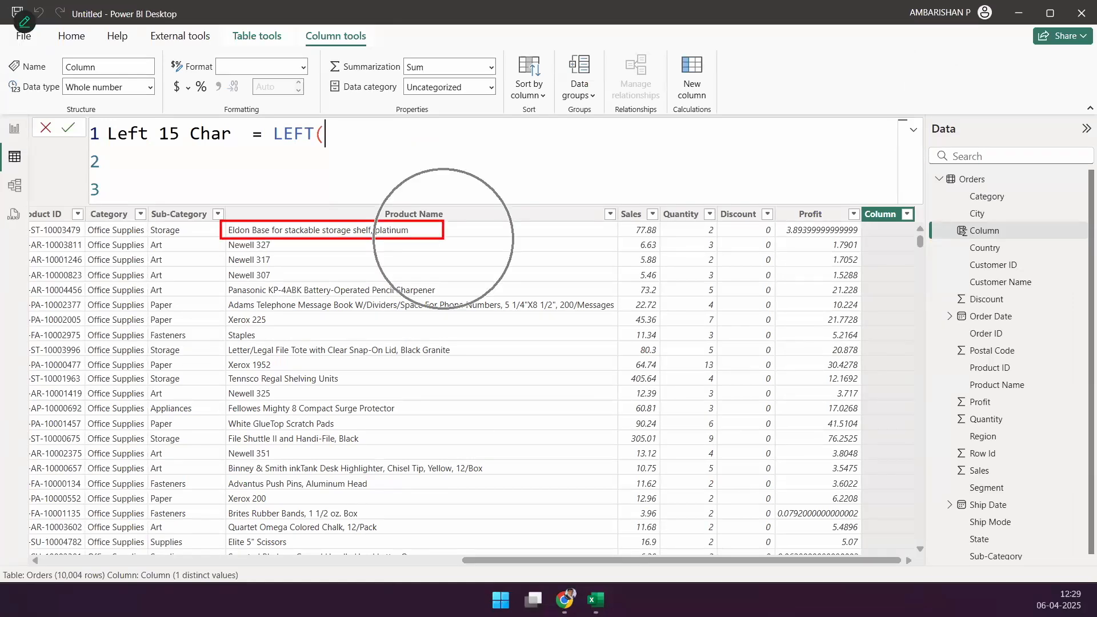
{"action": "left_click_drag", "start_coordinate": [290, 190], "coordinate": [316, 205]}
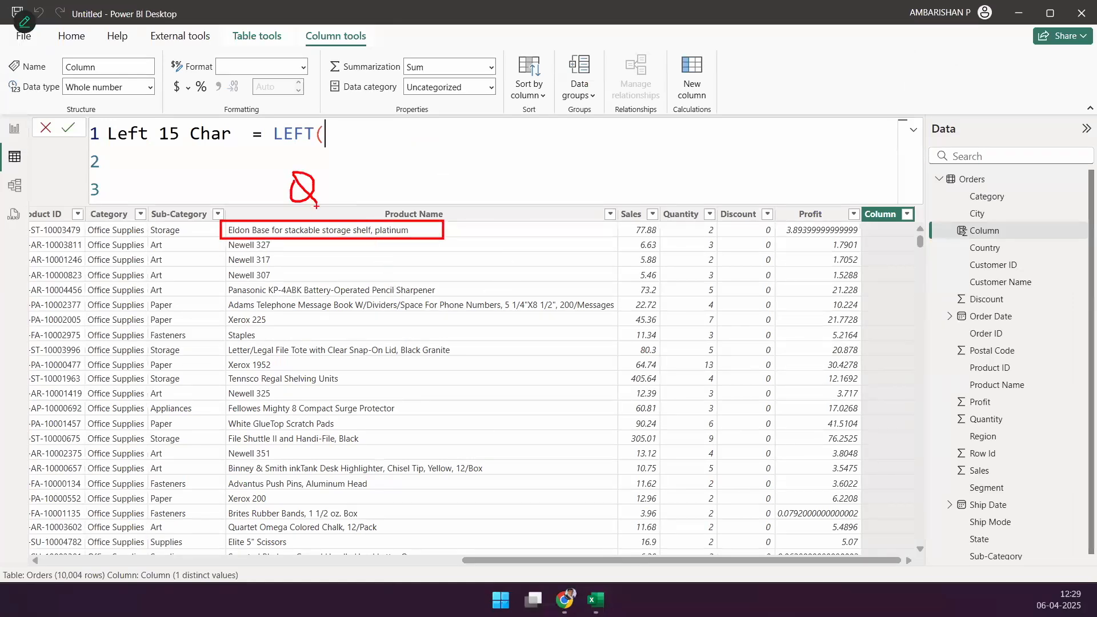
{"action": "mouse_move", "coordinate": [26, 206]}
{"action": "left_mouse_down"}
{"action": "mouse_move", "coordinate": [22, 240]}
{"action": "mouse_move", "coordinate": [48, 238]}
{"action": "left_mouse_up"}
{"action": "left_click_drag", "start_coordinate": [188, 233], "coordinate": [191, 233]}
{"action": "left_click_drag", "start_coordinate": [336, 184], "coordinate": [340, 220]}
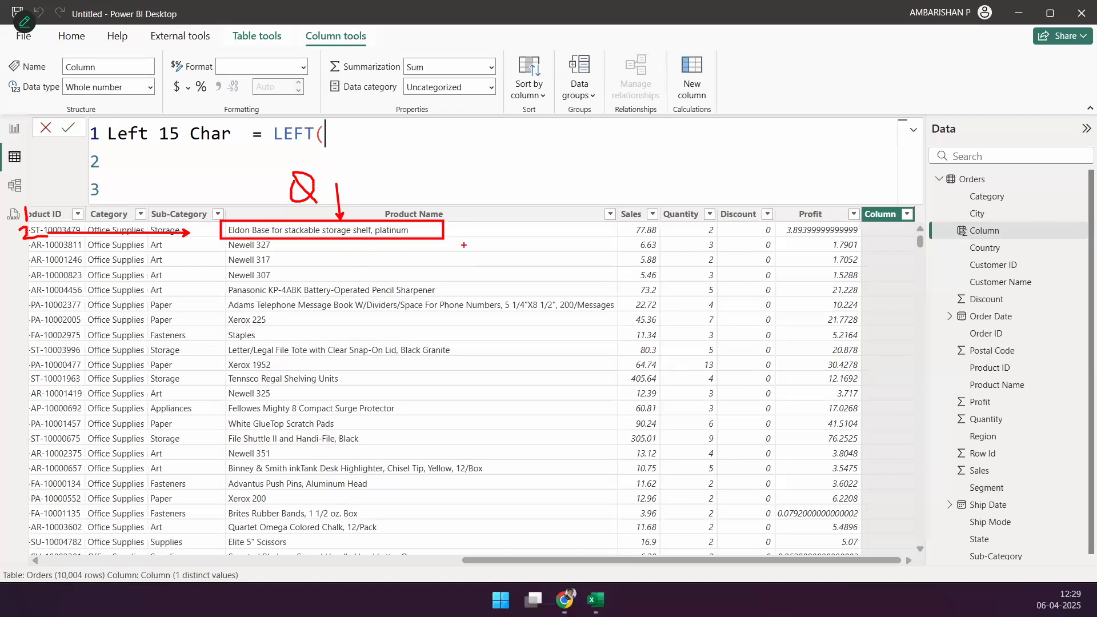
{"action": "left_click_drag", "start_coordinate": [463, 231], "coordinate": [500, 192]}
{"action": "left_click_drag", "start_coordinate": [464, 201], "coordinate": [500, 248]}
{"action": "key", "text": "Escape"}
Re-enter the opening parenthesis after LEFT to review the function's argument hint again
{"action": "key", "text": "BackSpace"}
{"action": "type", "text": "("}
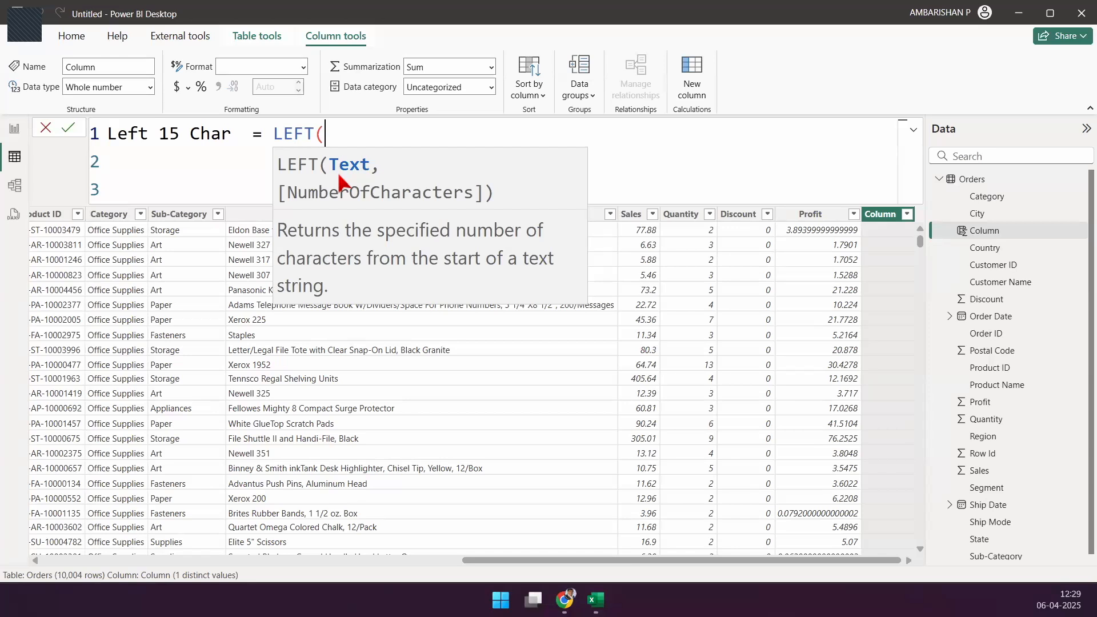
{"action": "key", "text": "Escape"}
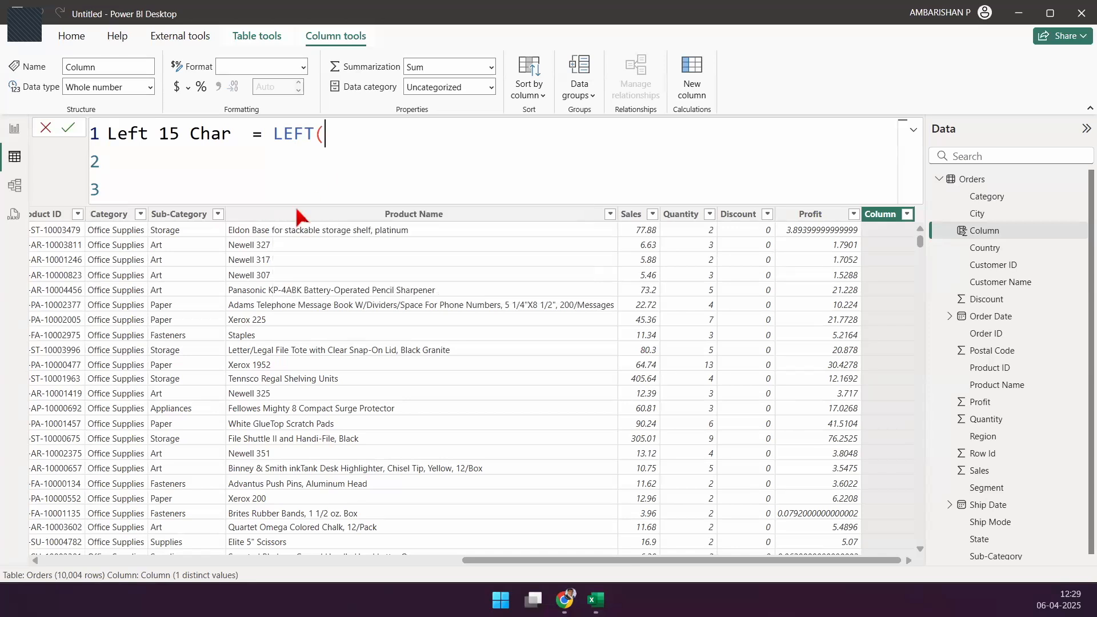
{"action": "key", "text": "ctrl+2"}
{"action": "mouse_move", "coordinate": [223, 203]}
{"action": "left_mouse_down"}
{"action": "mouse_move", "coordinate": [576, 441]}
{"action": "mouse_move", "coordinate": [594, 571]}
{"action": "mouse_move", "coordinate": [621, 568]}
{"action": "left_mouse_up"}
{"action": "left_click_drag", "start_coordinate": [489, 155], "coordinate": [455, 216]}
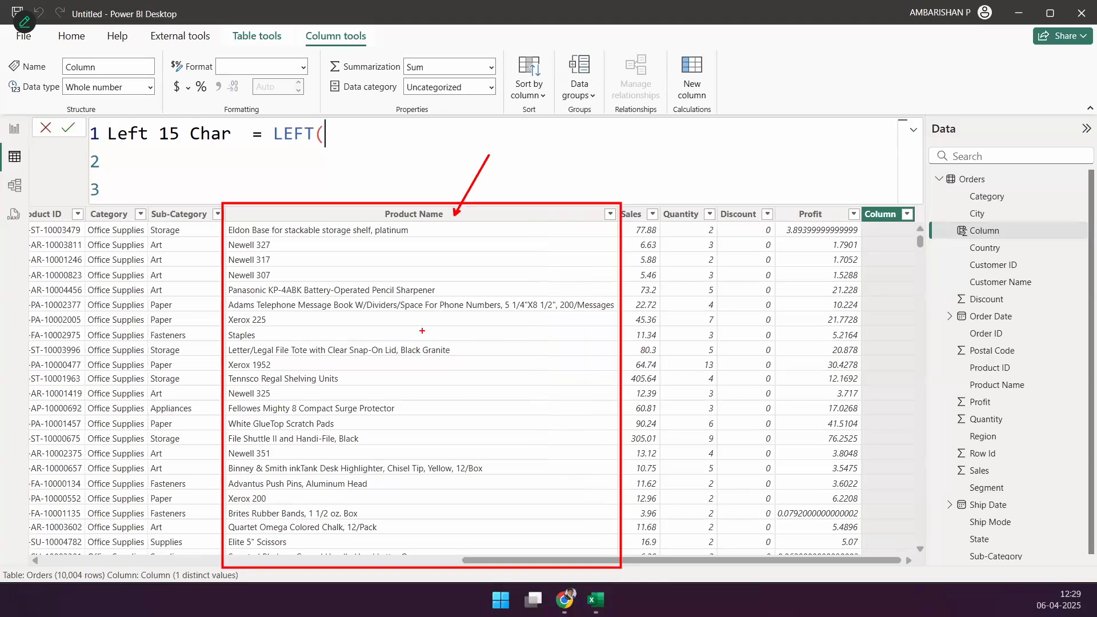
{"action": "mouse_move", "coordinate": [379, 234]}
{"action": "left_mouse_down"}
{"action": "mouse_move", "coordinate": [473, 226]}
{"action": "mouse_move", "coordinate": [423, 239]}
{"action": "mouse_move", "coordinate": [464, 240]}
{"action": "mouse_move", "coordinate": [446, 248]}
{"action": "left_mouse_up"}
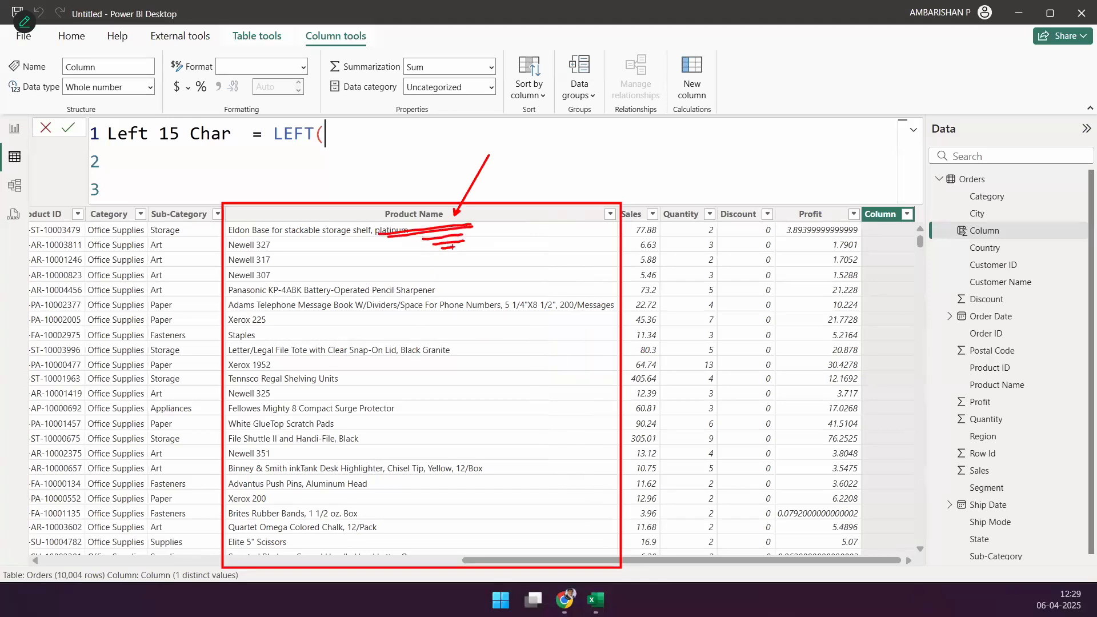
{"action": "key", "text": "Escape"}
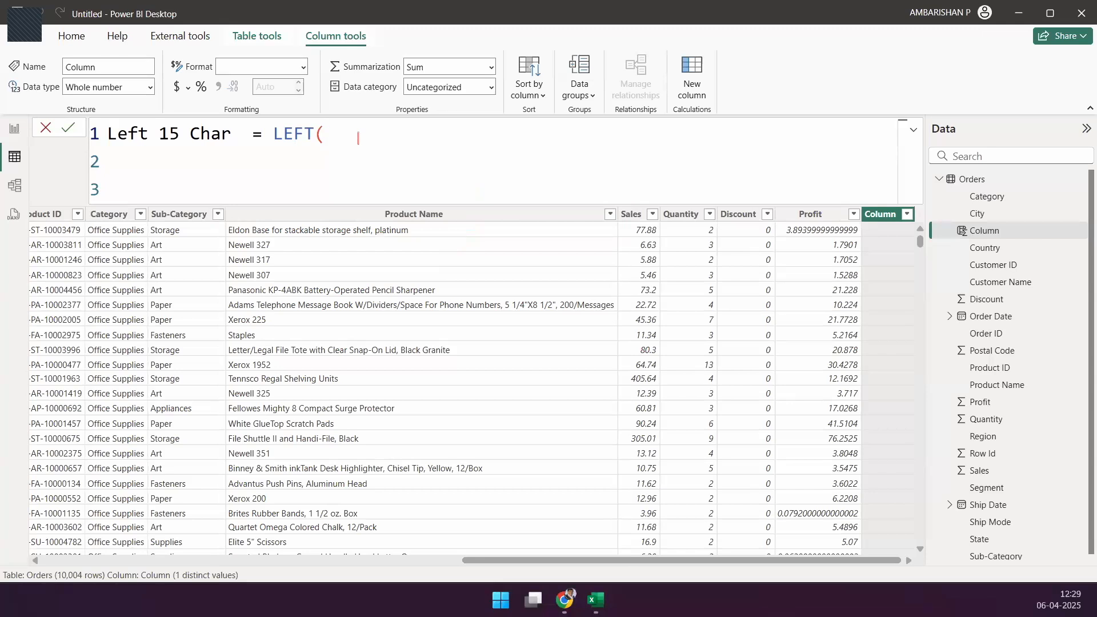
Enter the suggested column Orders[Product Name] as the Text argument of the LEFT function
{"action": "type", "text": "Pro"}
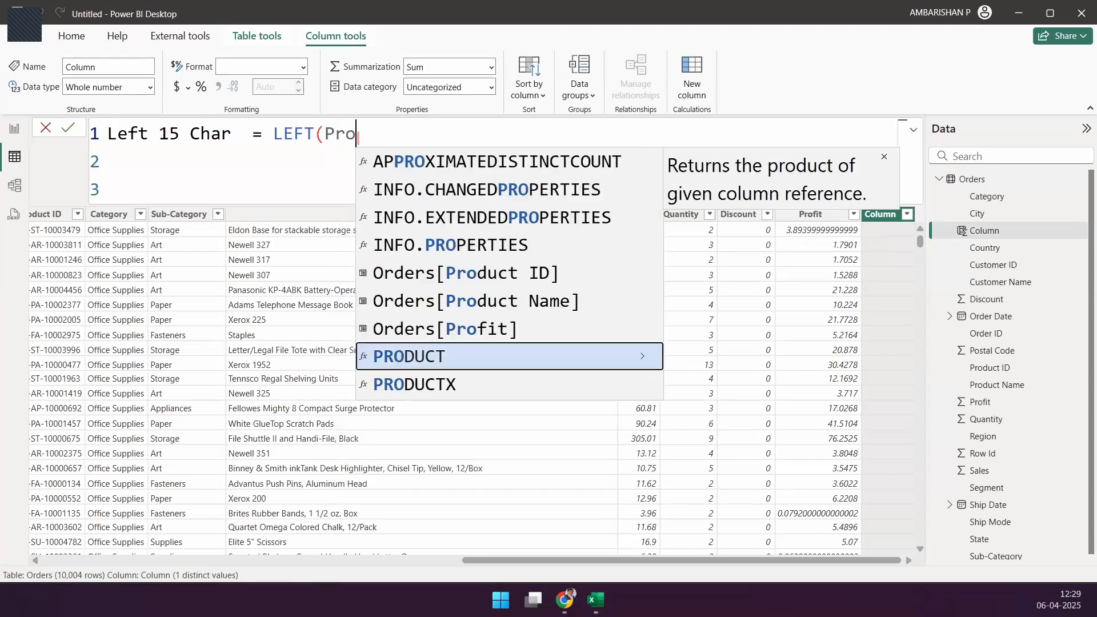
{"action": "type", "text": "d"}
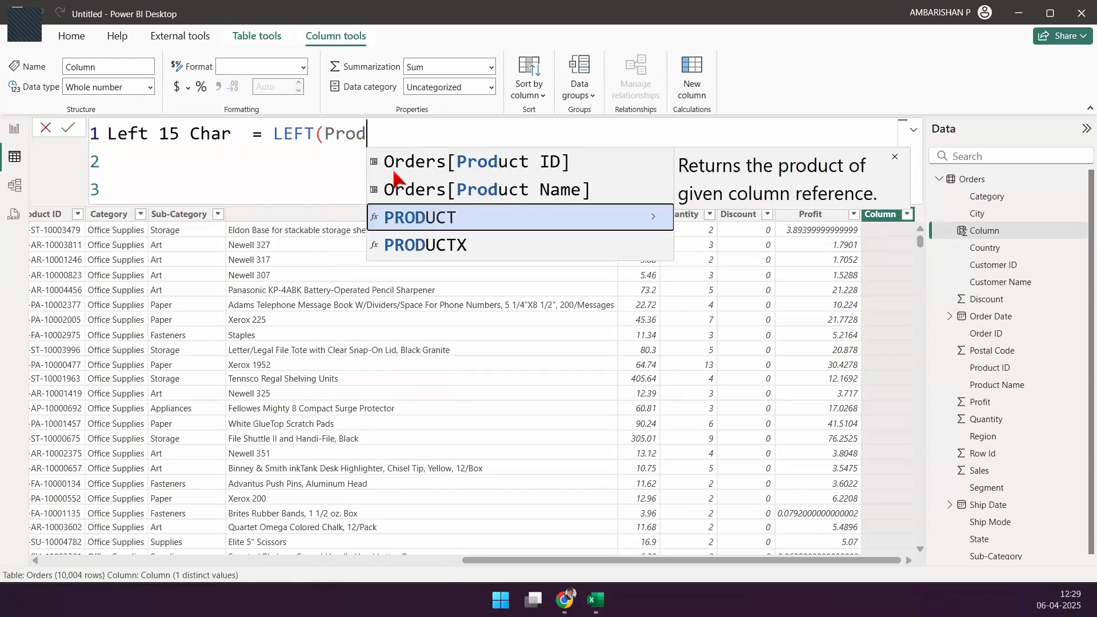
{"action": "key", "text": "ctrl+2"}
{"action": "mouse_move", "coordinate": [343, 173]}
{"action": "left_mouse_down"}
{"action": "mouse_move", "coordinate": [443, 195]}
{"action": "mouse_move", "coordinate": [624, 202]}
{"action": "left_mouse_up"}
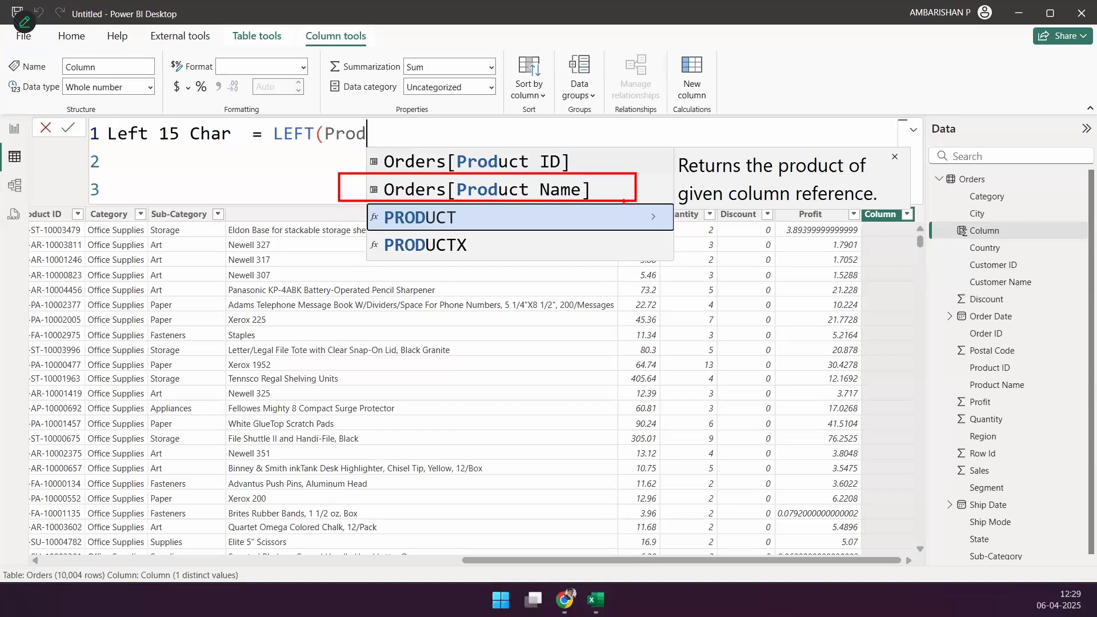
{"action": "left_click_drag", "start_coordinate": [569, 179], "coordinate": [609, 128]}
{"action": "left_click_drag", "start_coordinate": [380, 185], "coordinate": [273, 149]}
{"action": "left_click_drag", "start_coordinate": [531, 210], "coordinate": [558, 183]}
{"action": "key", "text": "Escape"}
{"action": "key", "text": "ctrl+2"}
{"action": "left_click_drag", "start_coordinate": [918, 163], "coordinate": [1026, 187]}
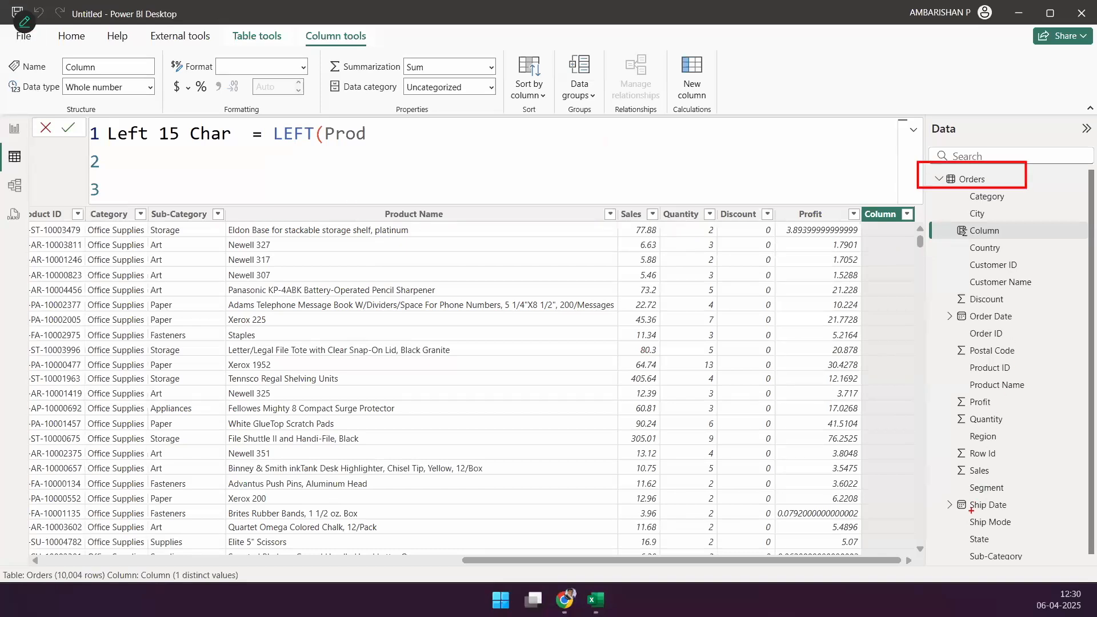
{"action": "left_click_drag", "start_coordinate": [942, 373], "coordinate": [1070, 393]}
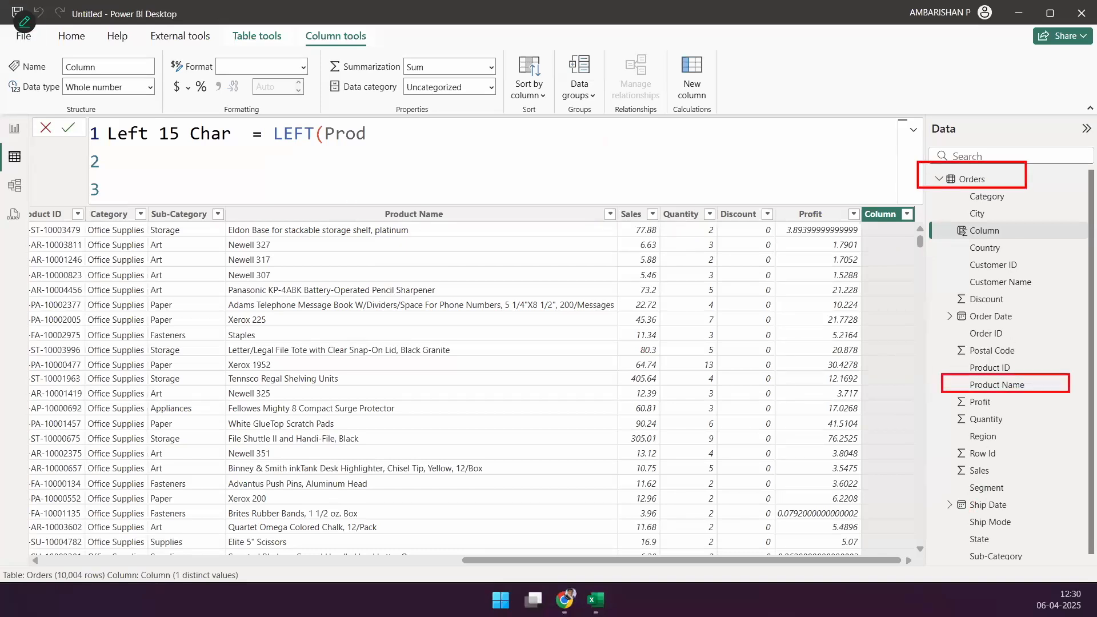
{"action": "key", "text": "Escape"}
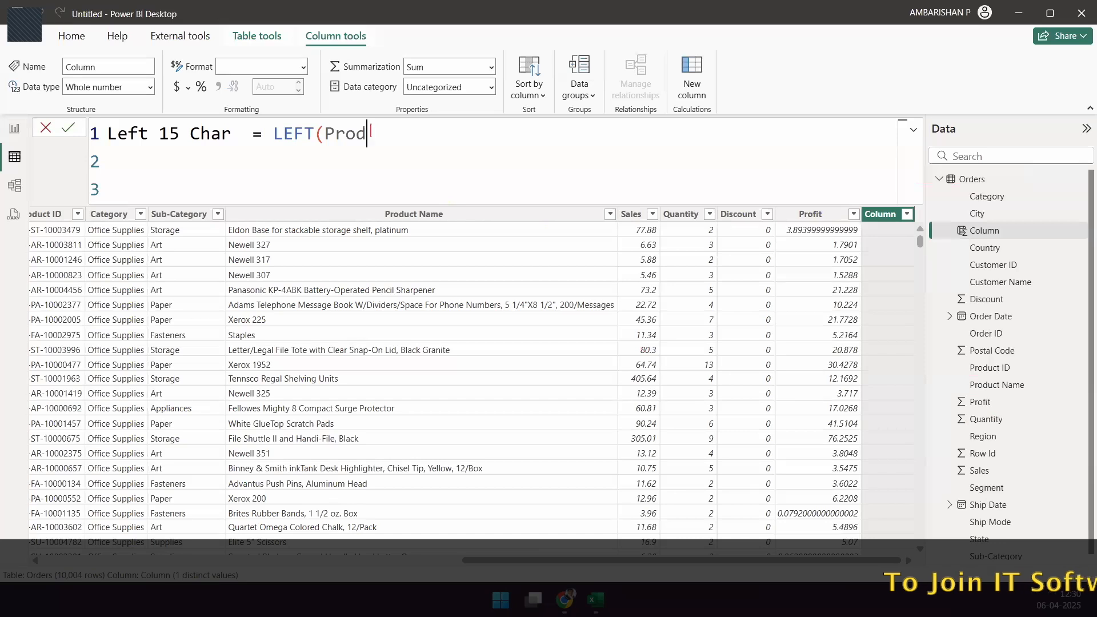
{"action": "type", "text": "u"}
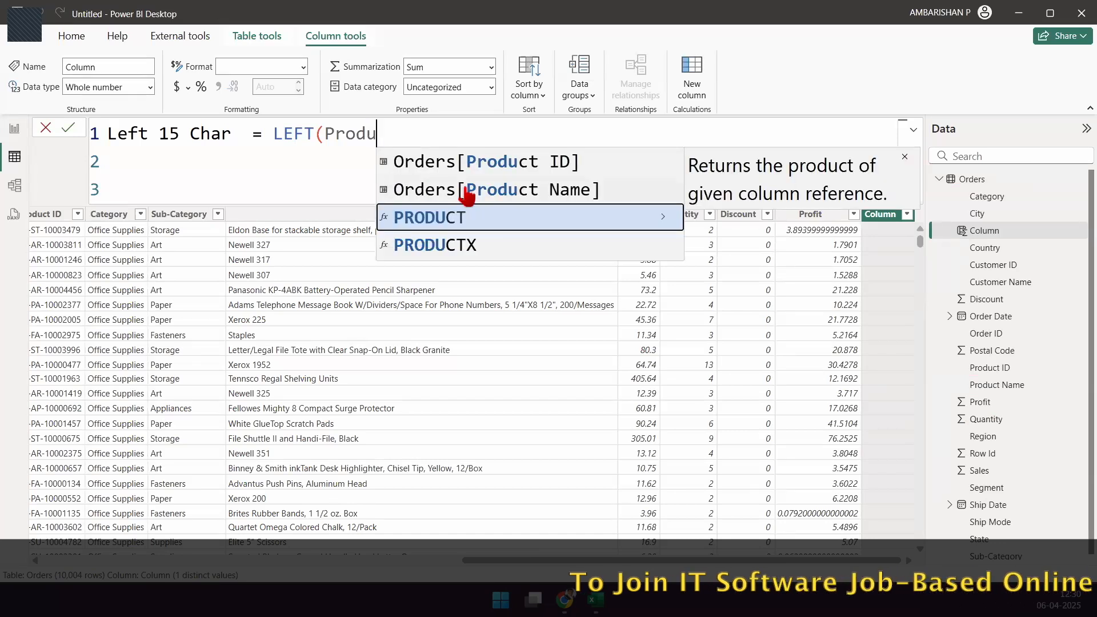
{"action": "left_click", "coordinate": [468, 194]}
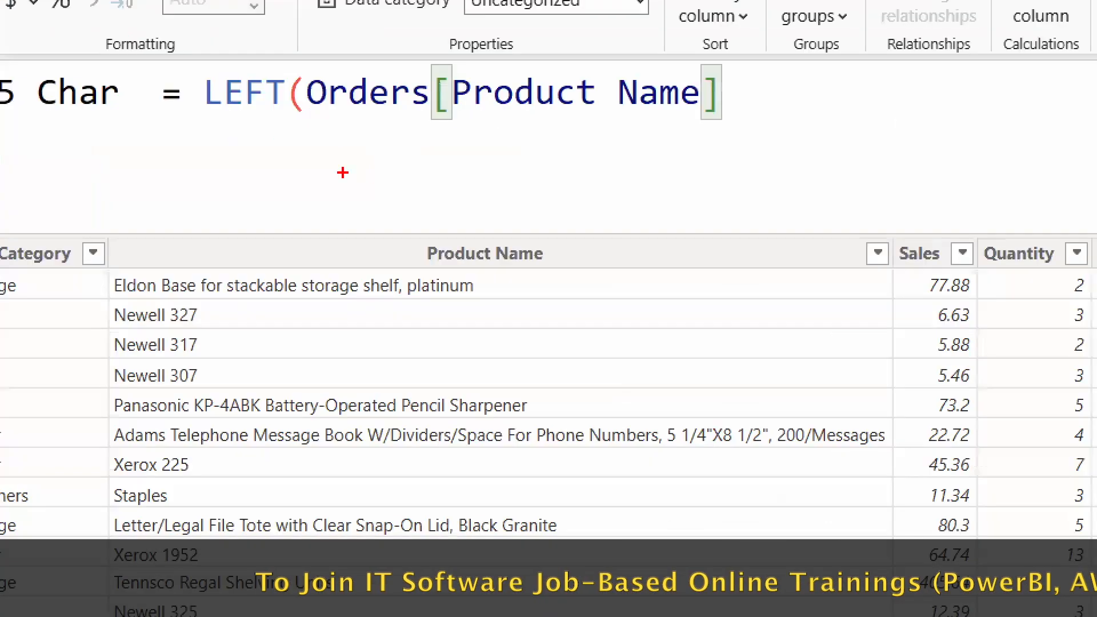
{"action": "left_click_drag", "start_coordinate": [438, 127], "coordinate": [731, 126]}
{"action": "left_click_drag", "start_coordinate": [597, 144], "coordinate": [610, 162]}
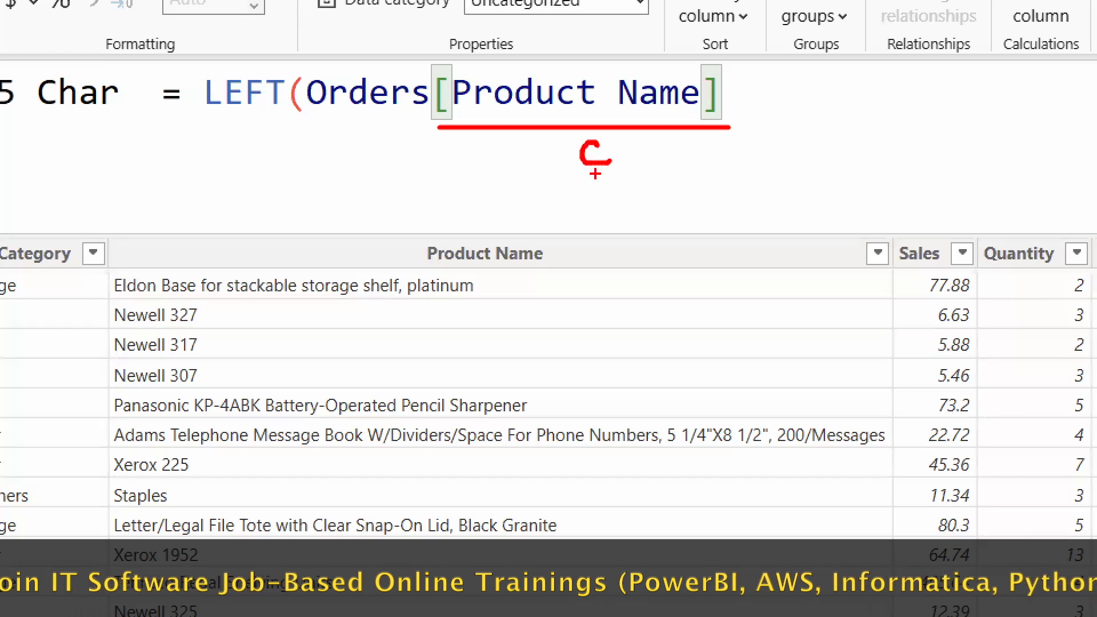
{"action": "mouse_move", "coordinate": [324, 124]}
{"action": "left_mouse_down"}
{"action": "mouse_move", "coordinate": [423, 124]}
{"action": "mouse_move", "coordinate": [377, 173]}
{"action": "mouse_move", "coordinate": [400, 140]}
{"action": "left_mouse_up"}
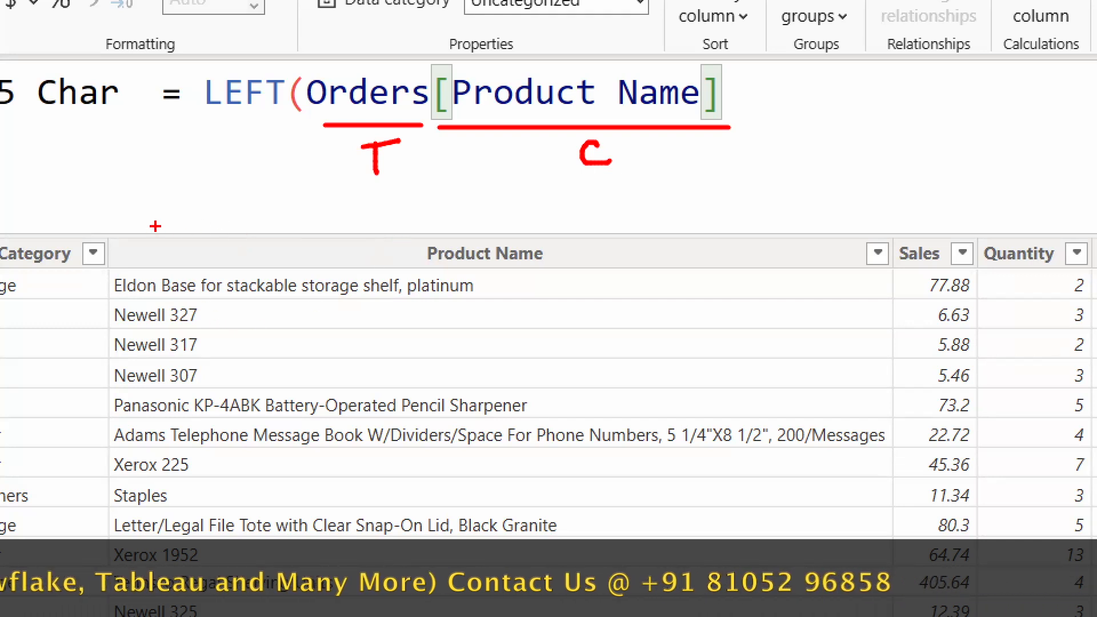
{"action": "left_click_drag", "start_coordinate": [199, 184], "coordinate": [146, 249]}
{"action": "left_click_drag", "start_coordinate": [210, 182], "coordinate": [203, 280]}
{"action": "mouse_move", "coordinate": [222, 233]}
{"action": "left_mouse_down"}
{"action": "mouse_move", "coordinate": [221, 252]}
{"action": "mouse_move", "coordinate": [273, 243]}
{"action": "left_mouse_up"}
{"action": "mouse_move", "coordinate": [297, 294]}
{"action": "left_mouse_down"}
{"action": "mouse_move", "coordinate": [173, 315]}
{"action": "mouse_move", "coordinate": [217, 328]}
{"action": "left_mouse_up"}
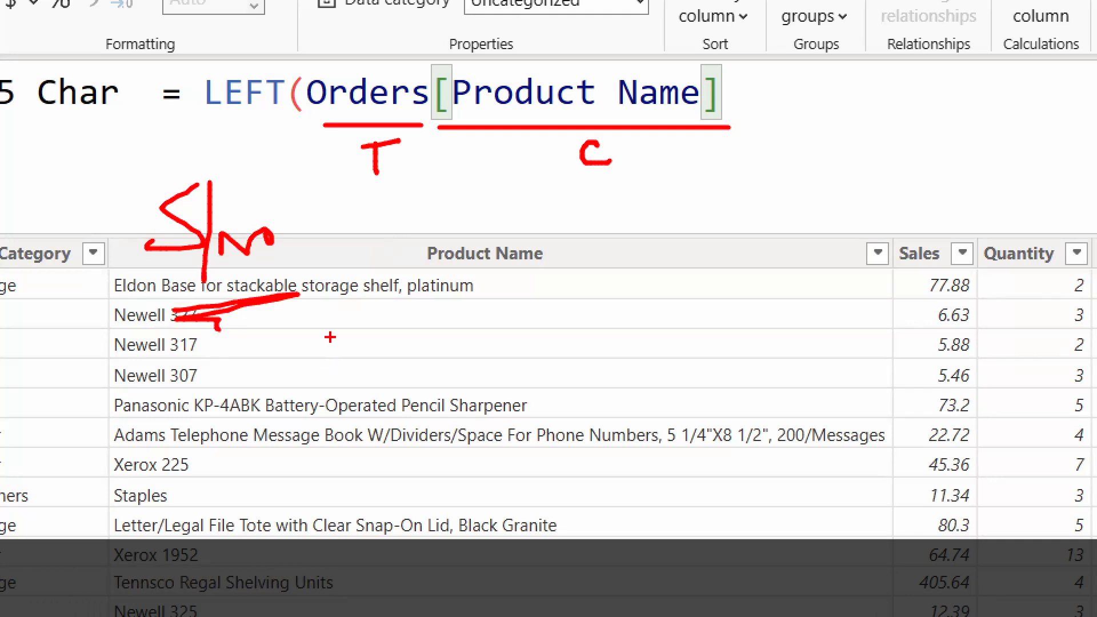
{"action": "mouse_move", "coordinate": [399, 228]}
{"action": "left_mouse_down"}
{"action": "mouse_move", "coordinate": [406, 258]}
{"action": "mouse_move", "coordinate": [447, 213]}
{"action": "mouse_move", "coordinate": [462, 264]}
{"action": "left_mouse_up"}
{"action": "left_click_drag", "start_coordinate": [349, 237], "coordinate": [447, 210]}
{"action": "mouse_move", "coordinate": [409, 302]}
{"action": "left_mouse_down"}
{"action": "mouse_move", "coordinate": [411, 344]}
{"action": "mouse_move", "coordinate": [432, 299]}
{"action": "mouse_move", "coordinate": [516, 311]}
{"action": "left_mouse_up"}
{"action": "left_click_drag", "start_coordinate": [426, 359], "coordinate": [422, 420]}
{"action": "mouse_move", "coordinate": [388, 370]}
{"action": "left_mouse_down"}
{"action": "mouse_move", "coordinate": [426, 359]}
{"action": "mouse_move", "coordinate": [436, 394]}
{"action": "left_mouse_up"}
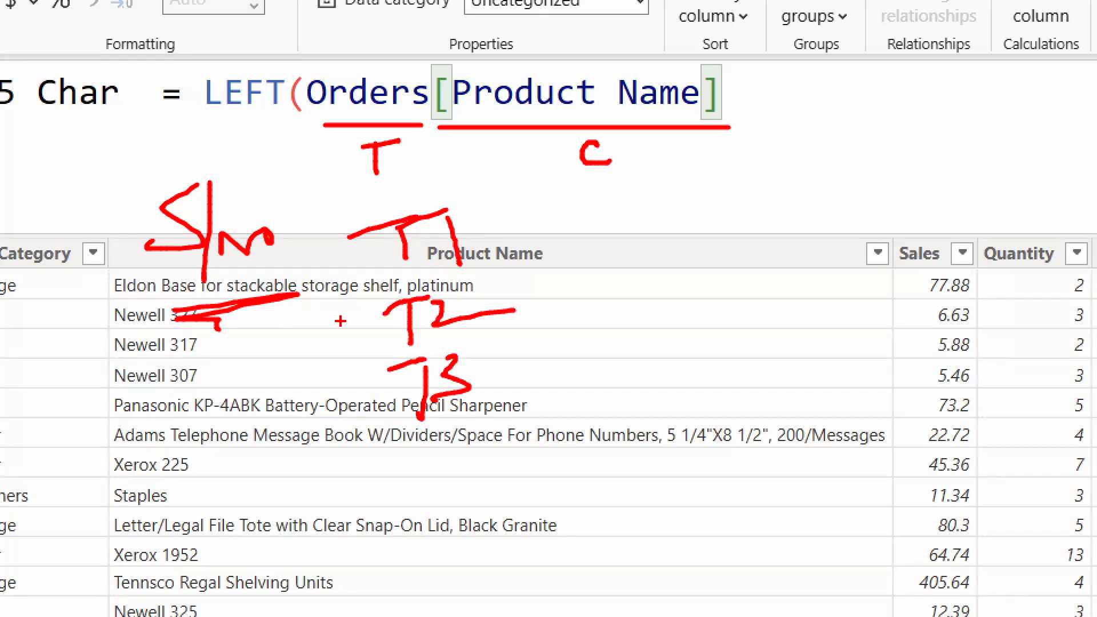
{"action": "mouse_move", "coordinate": [359, 280]}
{"action": "left_mouse_down"}
{"action": "mouse_move", "coordinate": [511, 280]}
{"action": "mouse_move", "coordinate": [337, 232]}
{"action": "mouse_move", "coordinate": [371, 279]}
{"action": "left_mouse_up"}
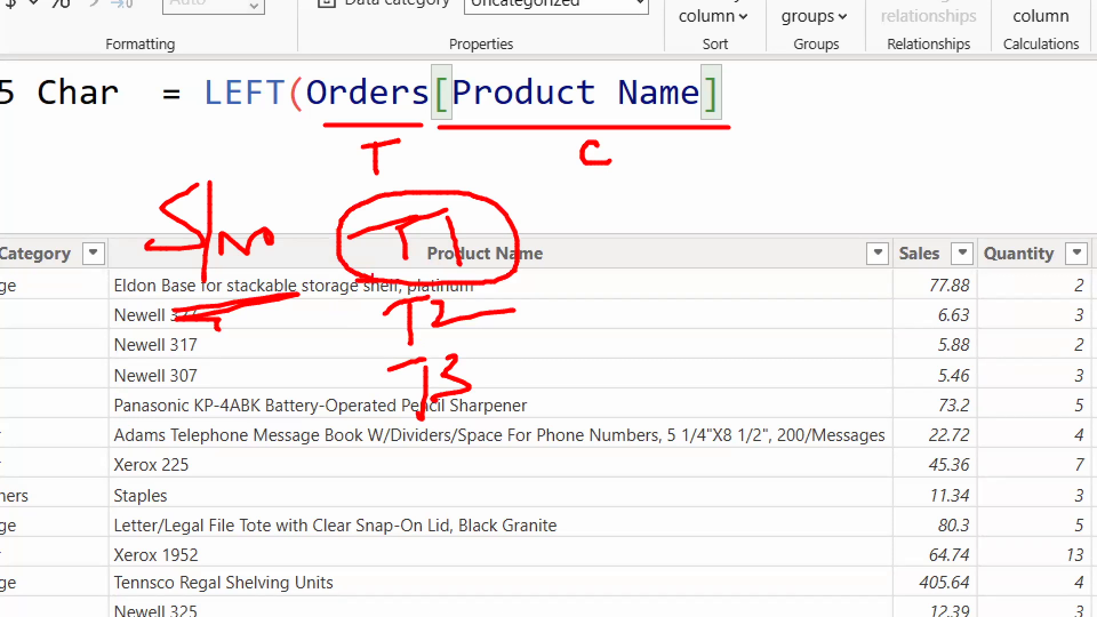
{"action": "mouse_move", "coordinate": [349, 205]}
{"action": "left_mouse_down"}
{"action": "mouse_move", "coordinate": [250, 181]}
{"action": "mouse_move", "coordinate": [320, 205]}
{"action": "left_mouse_up"}
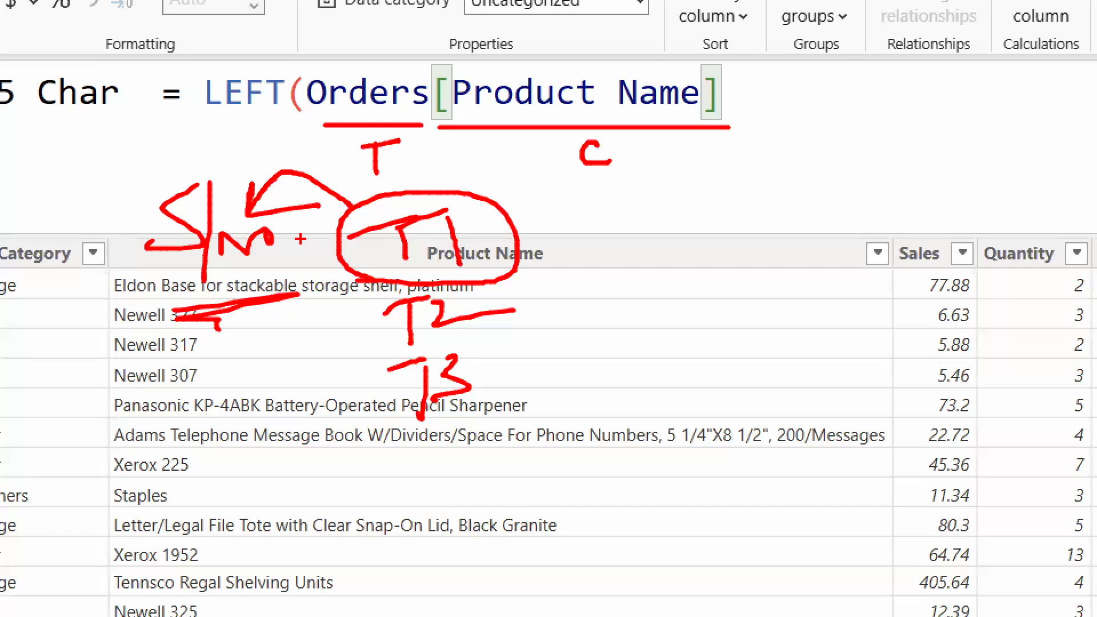
{"action": "key", "text": "ctrl+z"}
{"action": "key", "text": "ctrl+z"}
{"action": "key", "text": "ctrl+z"}
{"action": "key", "text": "ctrl+z"}
{"action": "key", "text": "ctrl+z"}
{"action": "key", "text": "ctrl+z"}
{"action": "key", "text": "ctrl+z"}
{"action": "key", "text": "ctrl+z"}
{"action": "key", "text": "ctrl+z"}
{"action": "key", "text": "ctrl+z"}
{"action": "key", "text": "ctrl+z"}
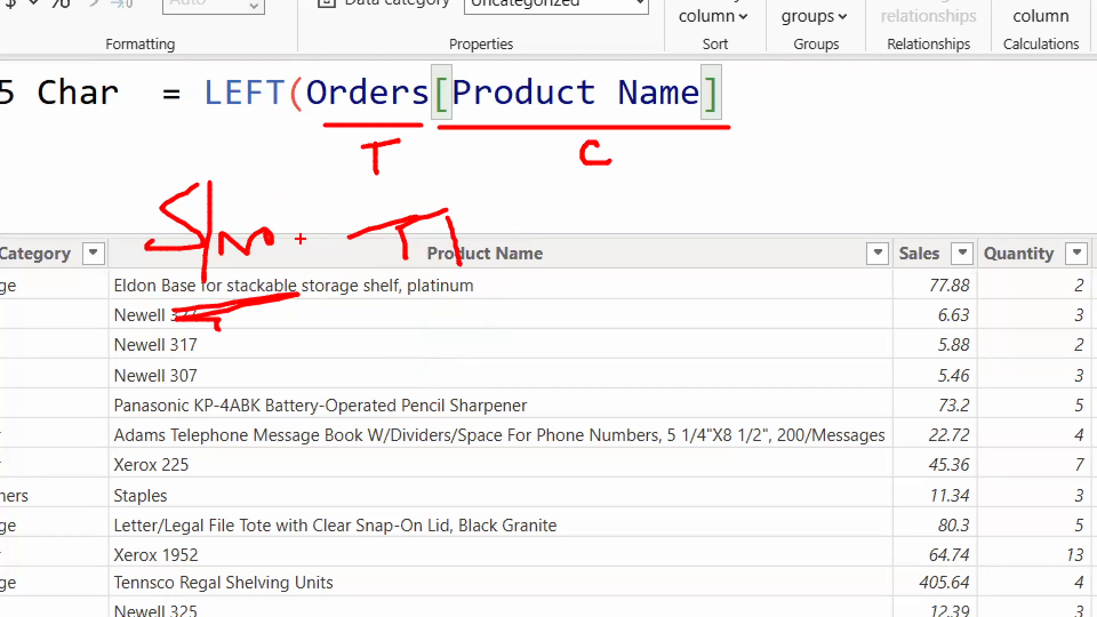
{"action": "key", "text": "ctrl+z"}
{"action": "key", "text": "ctrl+z"}
{"action": "key", "text": "ctrl+z"}
{"action": "key", "text": "ctrl+z"}
{"action": "key", "text": "ctrl+z"}
{"action": "key", "text": "ctrl+z"}
{"action": "left_click_drag", "start_coordinate": [349, 149], "coordinate": [409, 136]}
{"action": "left_click_drag", "start_coordinate": [357, 189], "coordinate": [399, 173]}
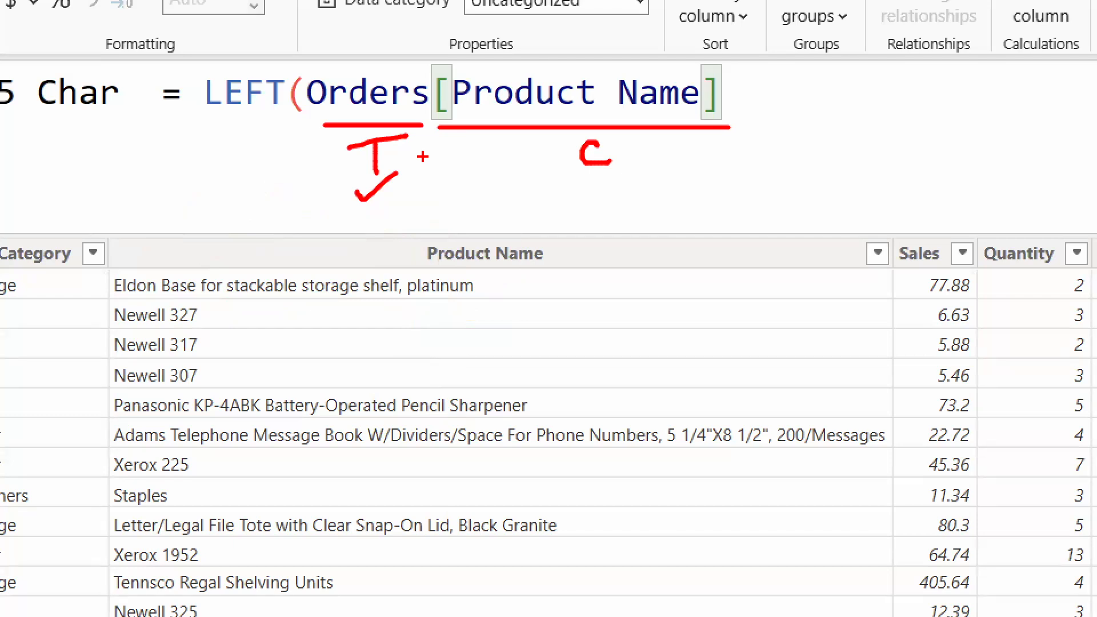
{"action": "key", "text": "ctrl+z"}
{"action": "left_click_drag", "start_coordinate": [377, 71], "coordinate": [338, 3]}
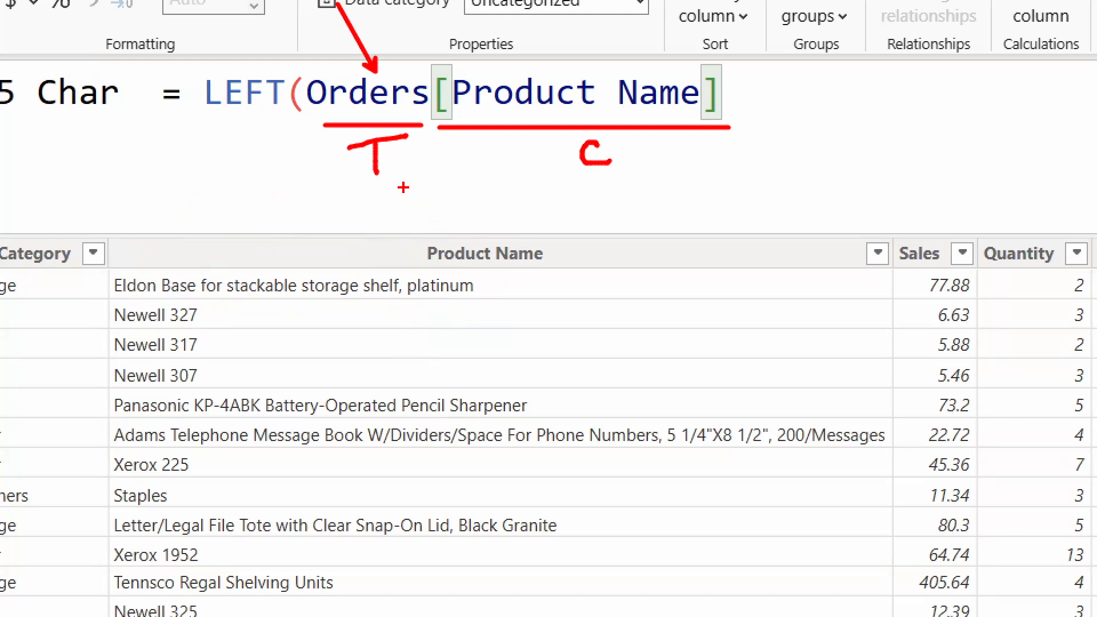
{"action": "left_click_drag", "start_coordinate": [584, 72], "coordinate": [632, 10]}
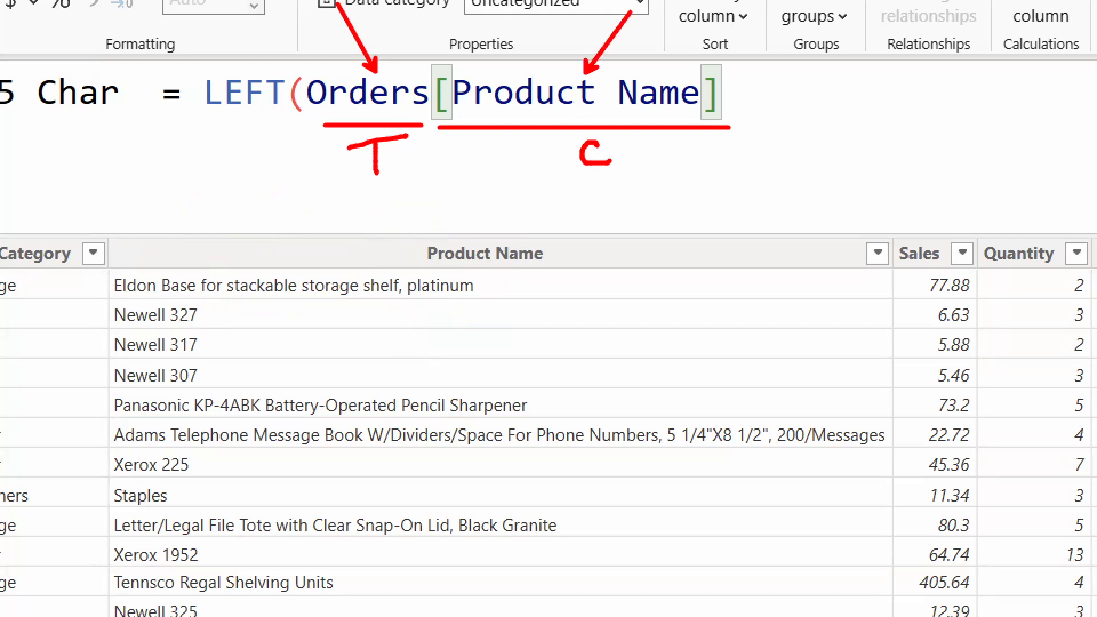
{"action": "mouse_move", "coordinate": [319, 114]}
{"action": "left_mouse_down"}
{"action": "mouse_move", "coordinate": [408, 113]}
{"action": "mouse_move", "coordinate": [408, 131]}
{"action": "left_mouse_up"}
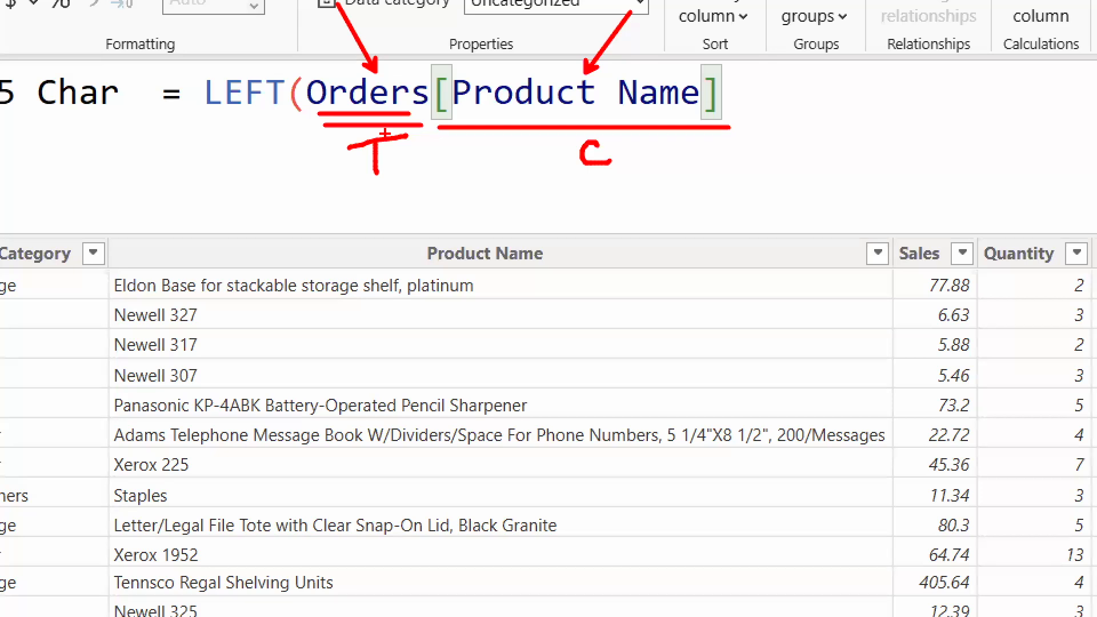
{"action": "key", "text": "Escape"}
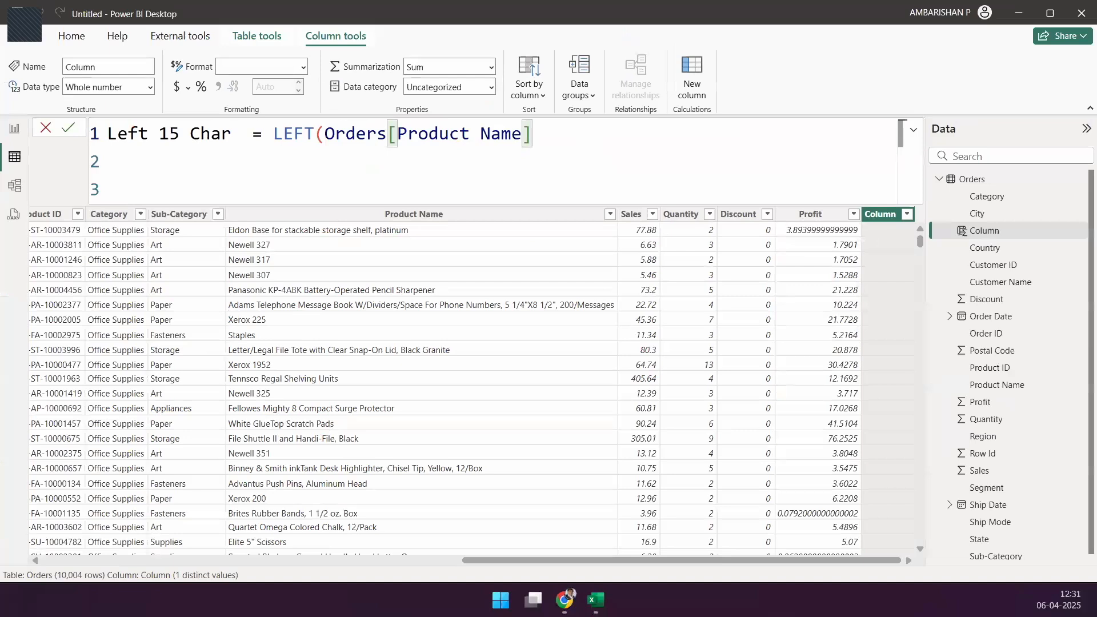
{"action": "left_click_drag", "start_coordinate": [532, 133], "coordinate": [325, 134]}
{"action": "mouse_move", "coordinate": [430, 104]}
{"action": "left_mouse_down"}
{"action": "mouse_move", "coordinate": [413, 130]}
{"action": "mouse_move", "coordinate": [449, 175]}
{"action": "left_mouse_up"}
{"action": "mouse_move", "coordinate": [468, 127]}
{"action": "left_mouse_down"}
{"action": "mouse_move", "coordinate": [472, 143]}
{"action": "mouse_move", "coordinate": [521, 137]}
{"action": "left_mouse_up"}
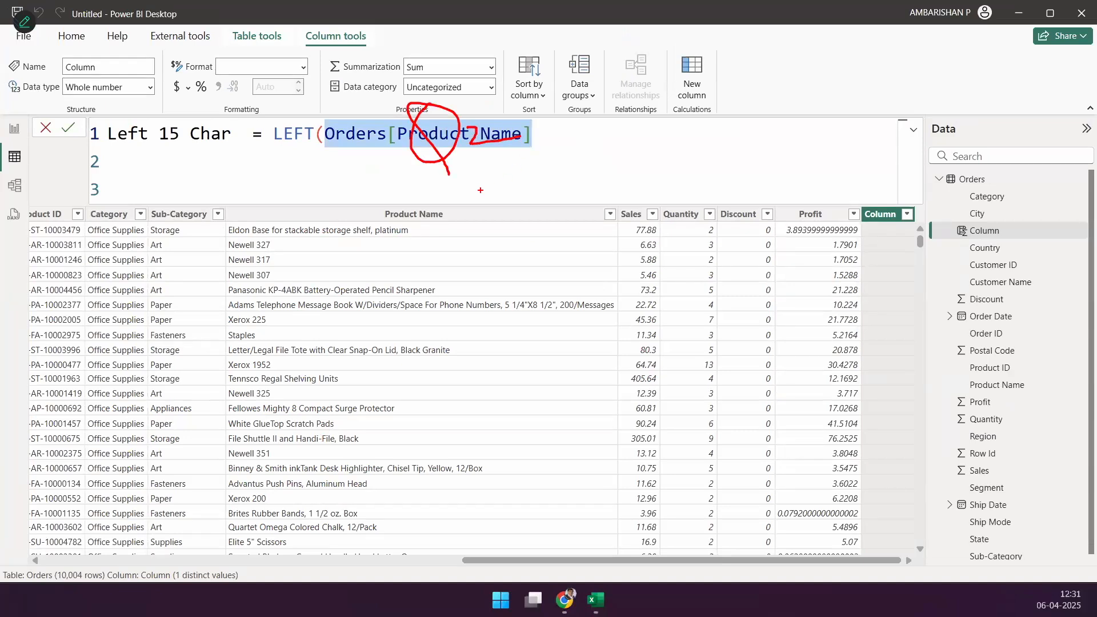
{"action": "left_click_drag", "start_coordinate": [411, 108], "coordinate": [510, 36]}
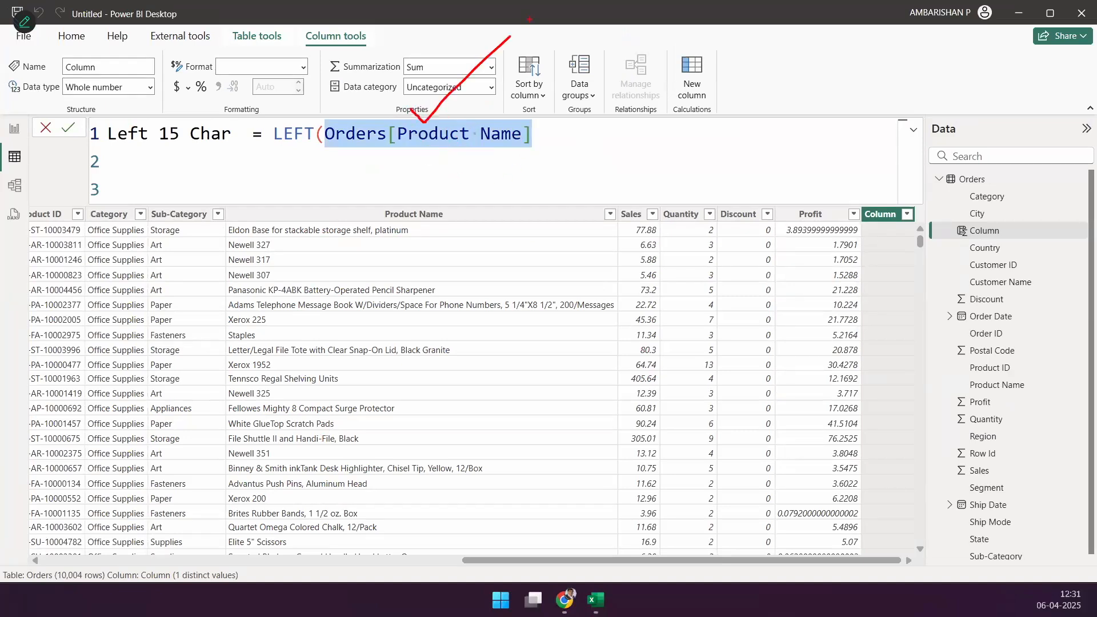
{"action": "left_click_drag", "start_coordinate": [347, 107], "coordinate": [423, 59]}
{"action": "key", "text": "Escape"}
Re-enter the expression after the equals sign as LEFT with Orders[Product Name] as its Text argument
{"action": "left_click_drag", "start_coordinate": [276, 134], "coordinate": [613, 139]}
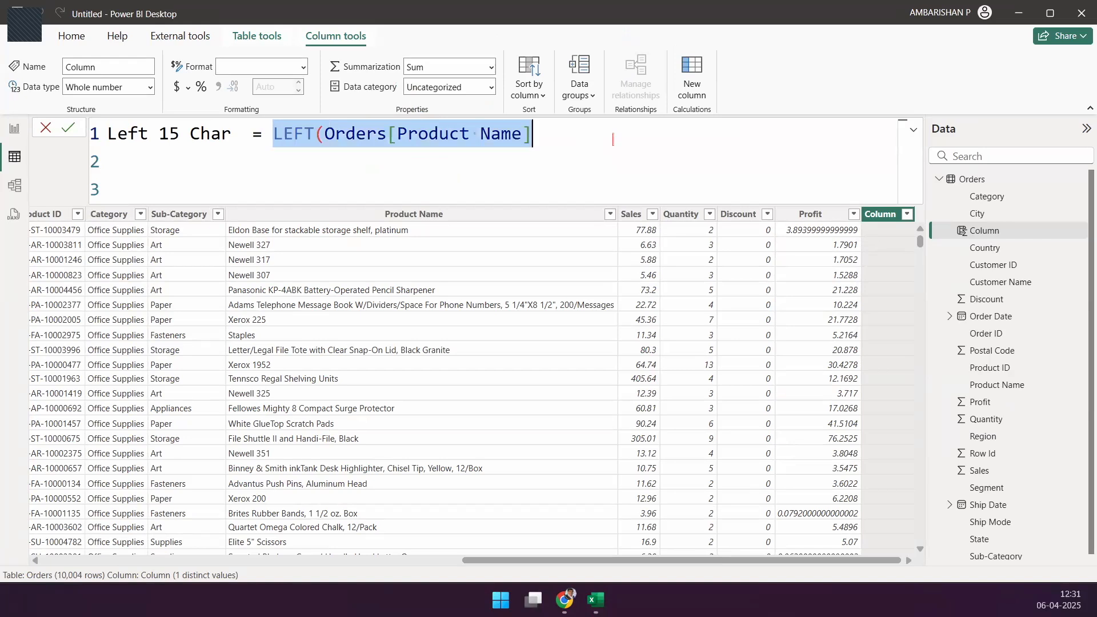
{"action": "type", "text": "Left"}
{"action": "key", "text": "Tab"}
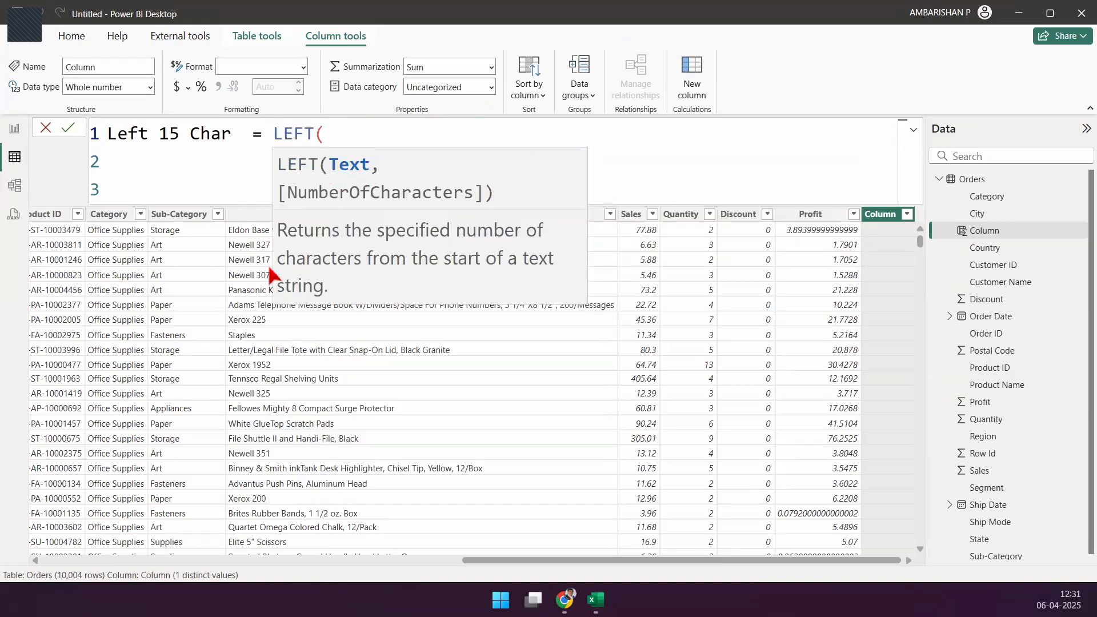
{"action": "key", "text": "ctrl+2"}
{"action": "left_click_drag", "start_coordinate": [224, 223], "coordinate": [420, 559]}
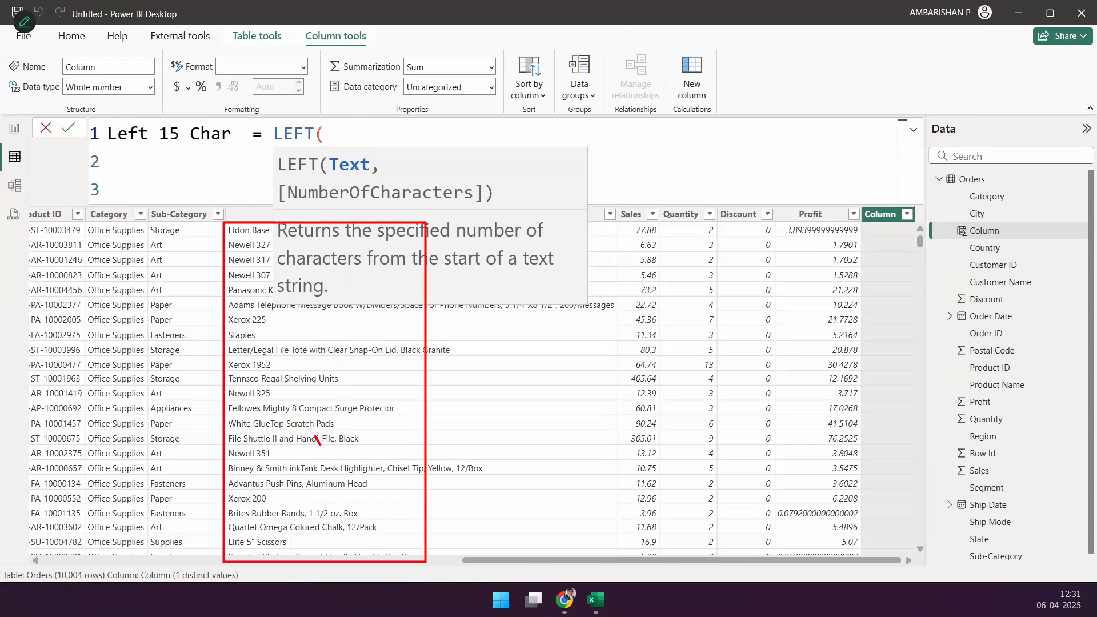
{"action": "key", "text": "Escape"}
{"action": "type", "text": "prod"}
{"action": "left_click", "coordinate": [523, 193]}
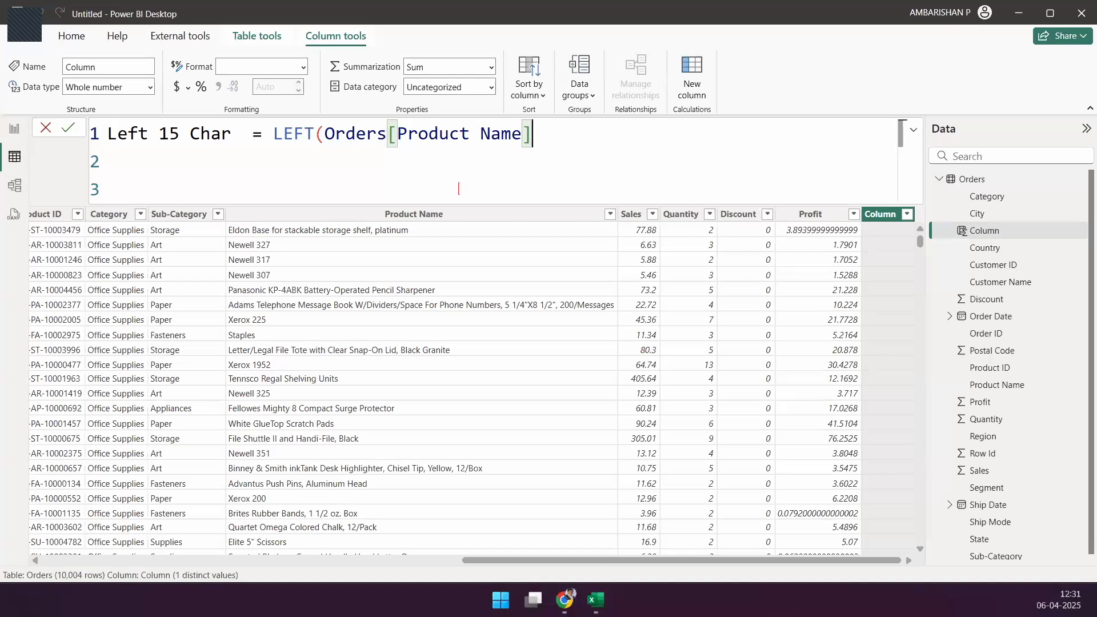
Set NumberOfCharacters to 15, close the LEFT function and commit the Left 15 Char calculated column
{"action": "type", "text": ","}
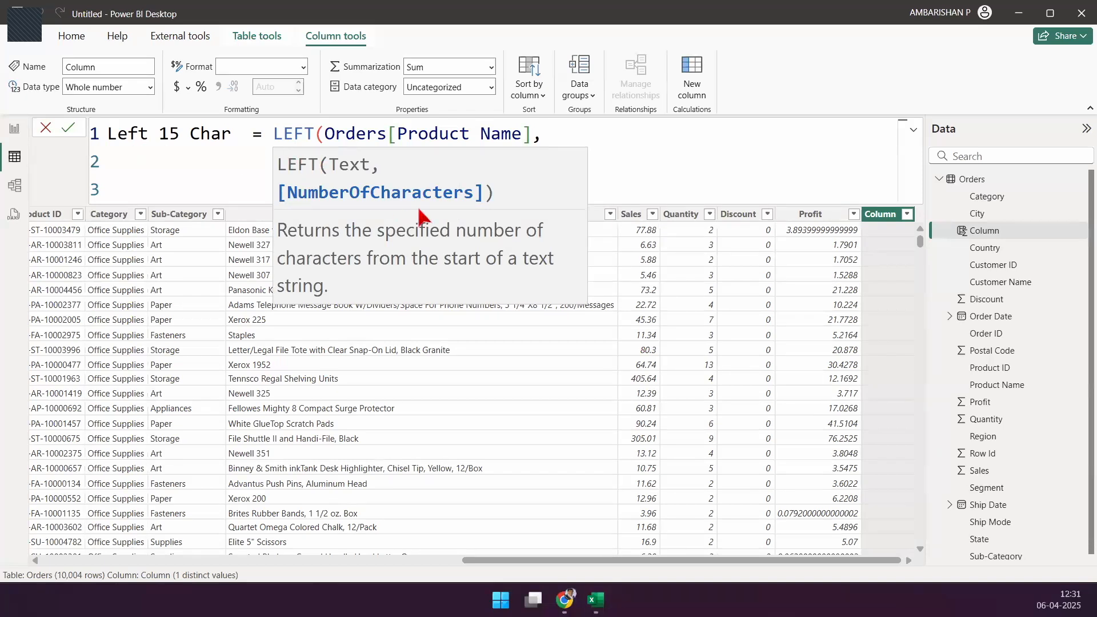
{"action": "type", "text": "15)"}
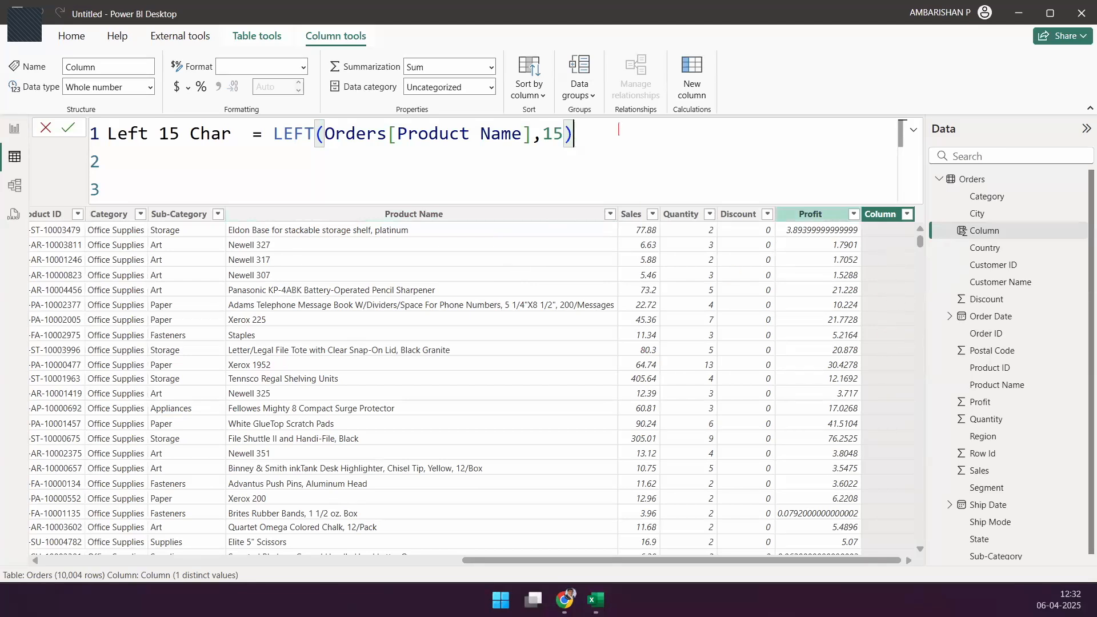
{"action": "key", "text": "Return"}
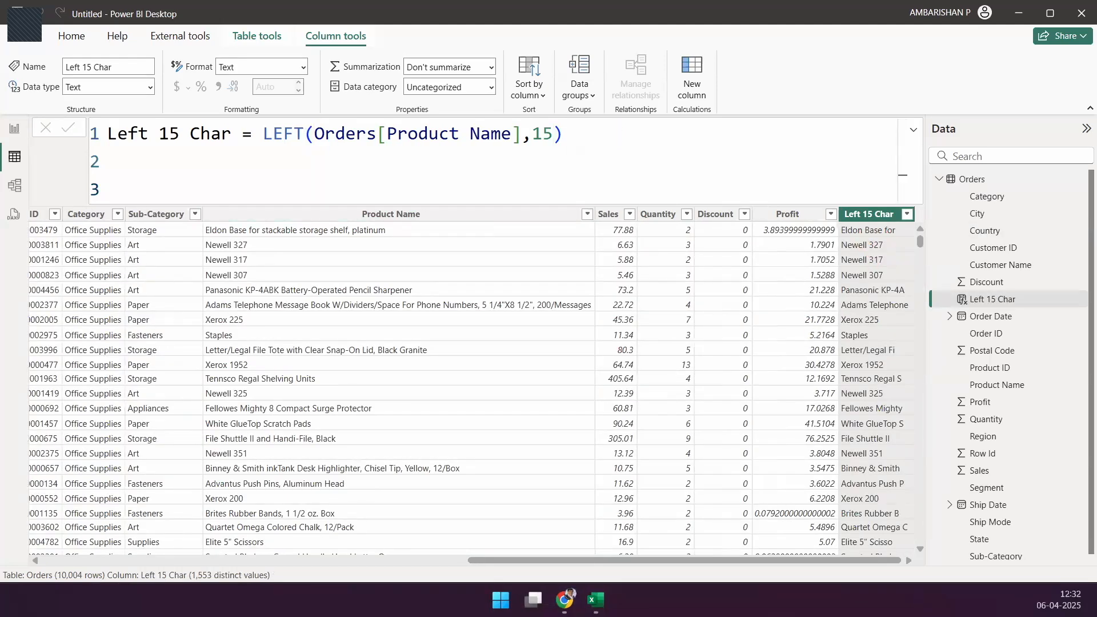
Compare the Left 15 Char values row by row with the Product Name column and the column's formula
{"action": "left_click_drag", "start_coordinate": [832, 206], "coordinate": [909, 228]}
{"action": "left_click_drag", "start_coordinate": [925, 170], "coordinate": [890, 210]}
{"action": "left_click_drag", "start_coordinate": [113, 150], "coordinate": [242, 150]}
{"action": "left_click_drag", "start_coordinate": [233, 60], "coordinate": [192, 109]}
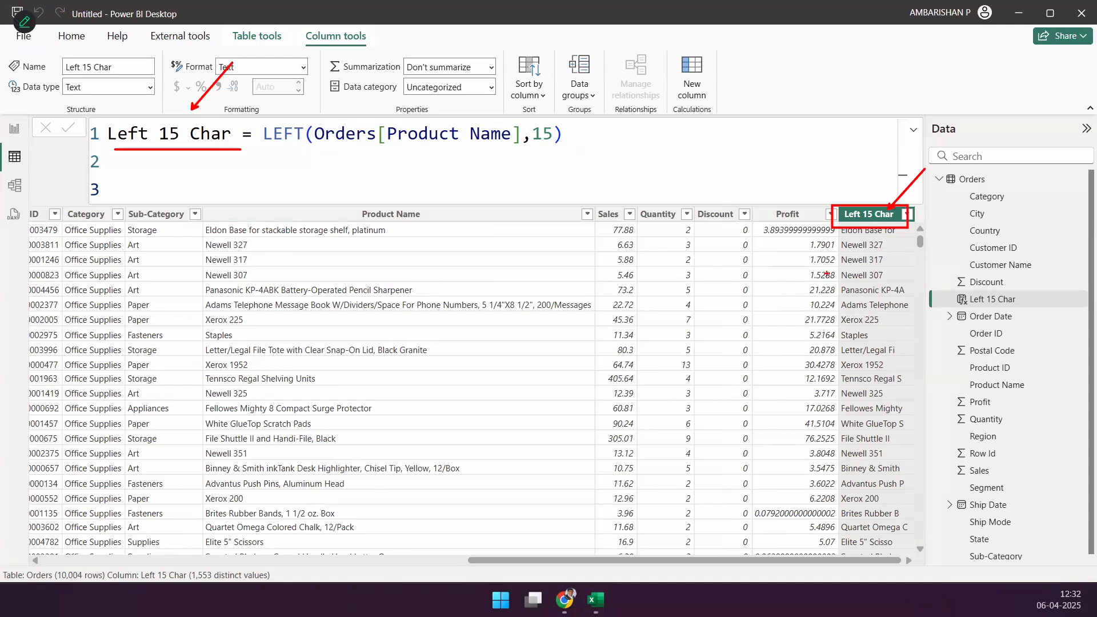
{"action": "left_click_drag", "start_coordinate": [838, 226], "coordinate": [921, 570]}
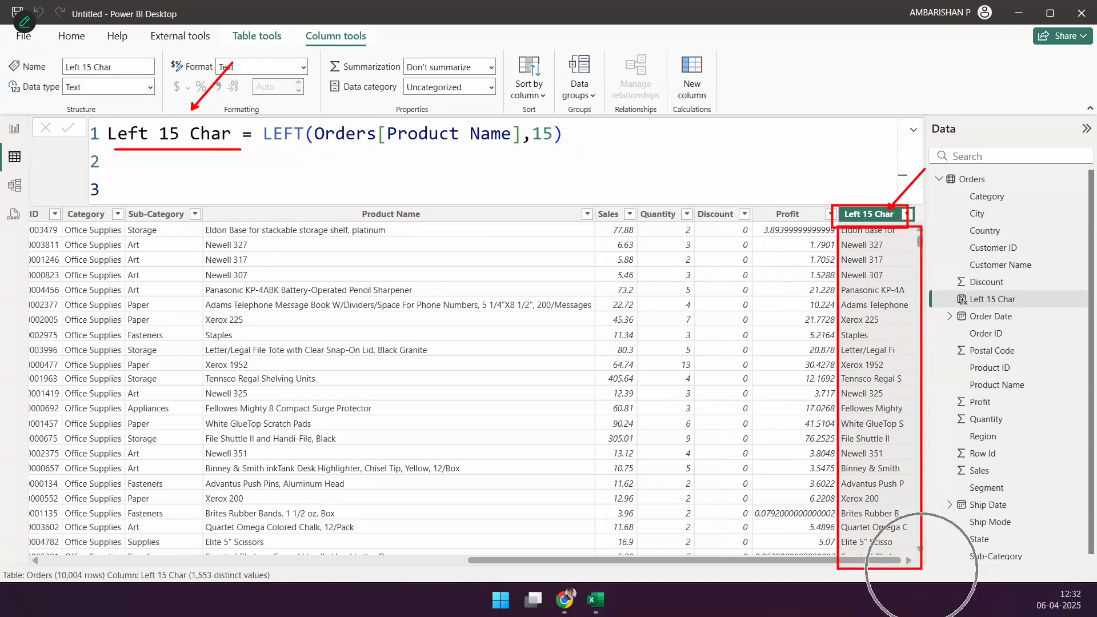
{"action": "left_click_drag", "start_coordinate": [885, 488], "coordinate": [907, 318]}
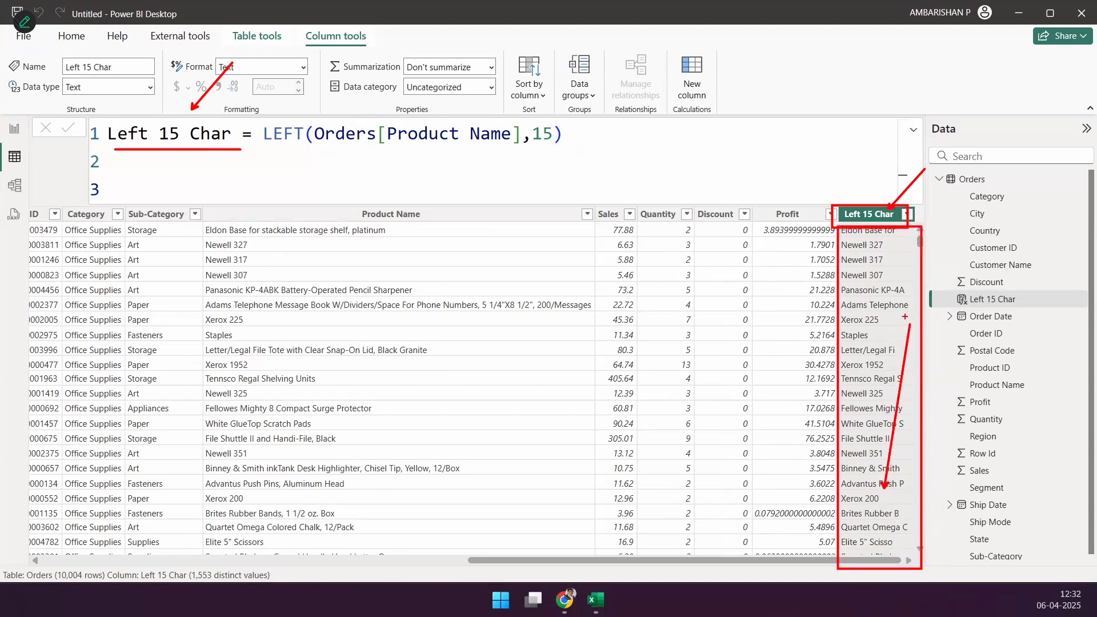
{"action": "mouse_move", "coordinate": [364, 152]}
{"action": "left_mouse_down"}
{"action": "mouse_move", "coordinate": [472, 163]}
{"action": "mouse_move", "coordinate": [471, 175]}
{"action": "left_mouse_up"}
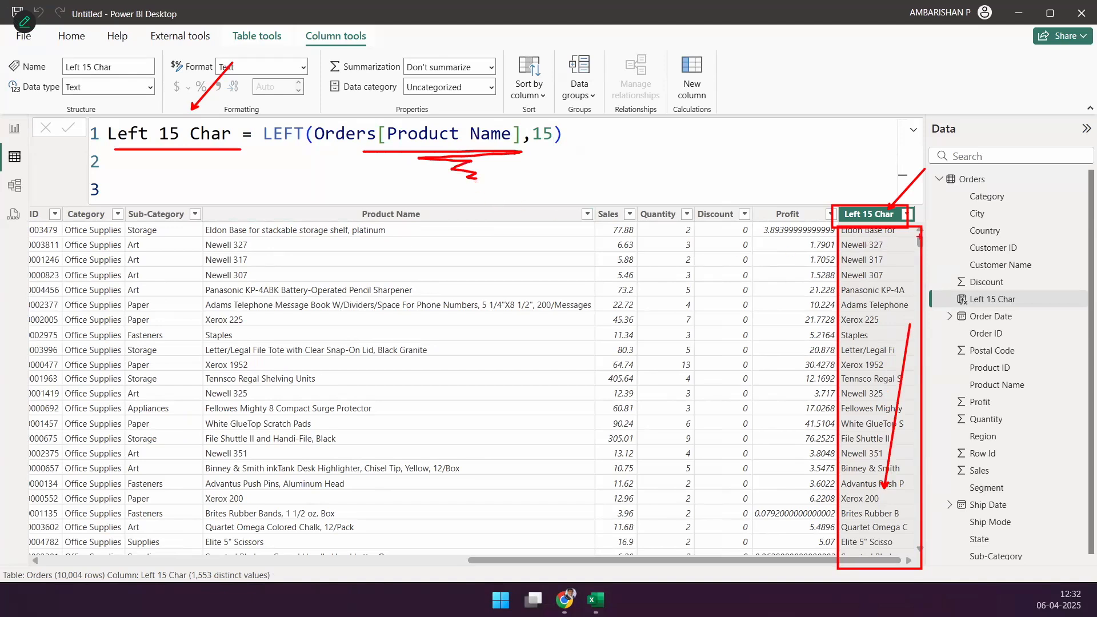
{"action": "mouse_move", "coordinate": [908, 231]}
{"action": "left_mouse_down"}
{"action": "mouse_move", "coordinate": [952, 212]}
{"action": "mouse_move", "coordinate": [935, 247]}
{"action": "mouse_move", "coordinate": [937, 313]}
{"action": "left_mouse_up"}
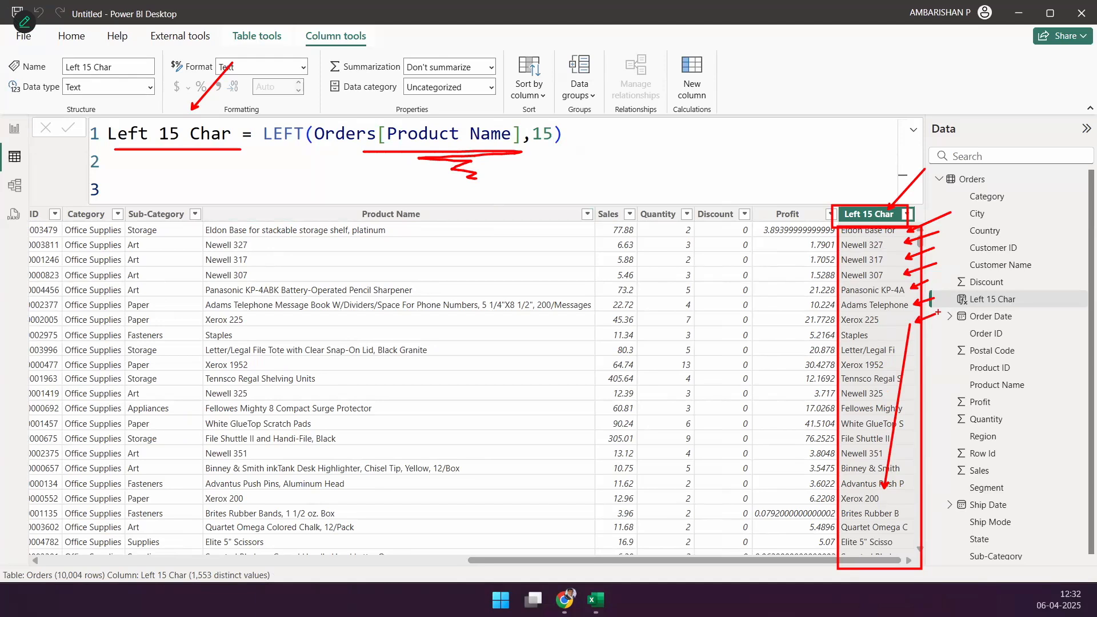
{"action": "left_click_drag", "start_coordinate": [858, 345], "coordinate": [894, 319]}
{"action": "left_click_drag", "start_coordinate": [804, 231], "coordinate": [461, 231]}
{"action": "left_click_drag", "start_coordinate": [807, 247], "coordinate": [380, 247]}
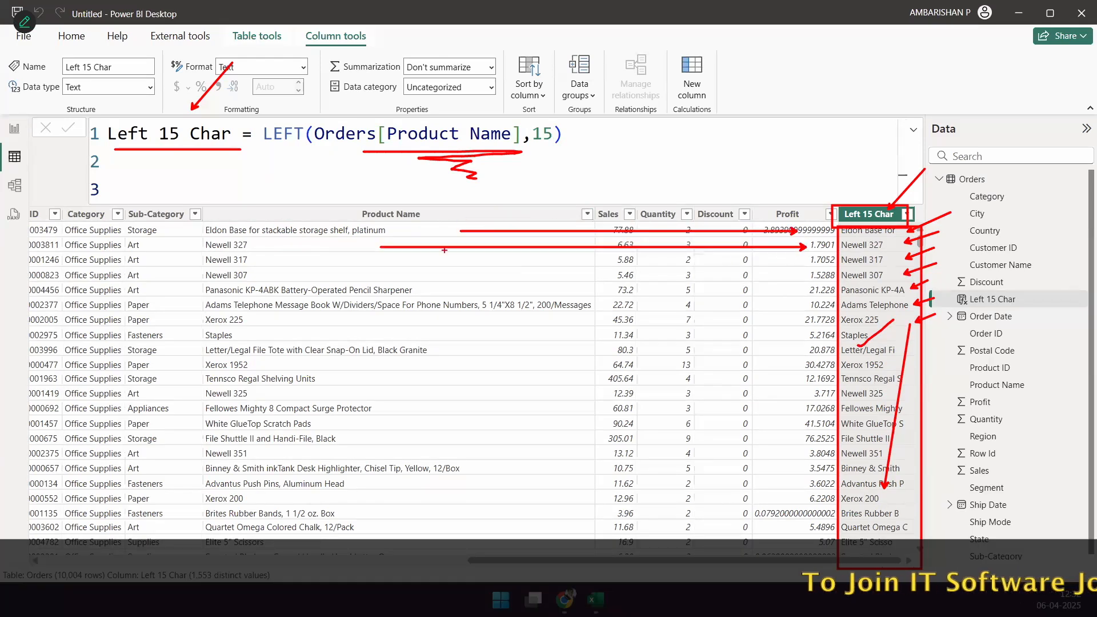
{"action": "mouse_move", "coordinate": [792, 262]}
{"action": "left_mouse_down"}
{"action": "mouse_move", "coordinate": [245, 262]}
{"action": "mouse_move", "coordinate": [281, 277]}
{"action": "mouse_move", "coordinate": [233, 279]}
{"action": "left_mouse_up"}
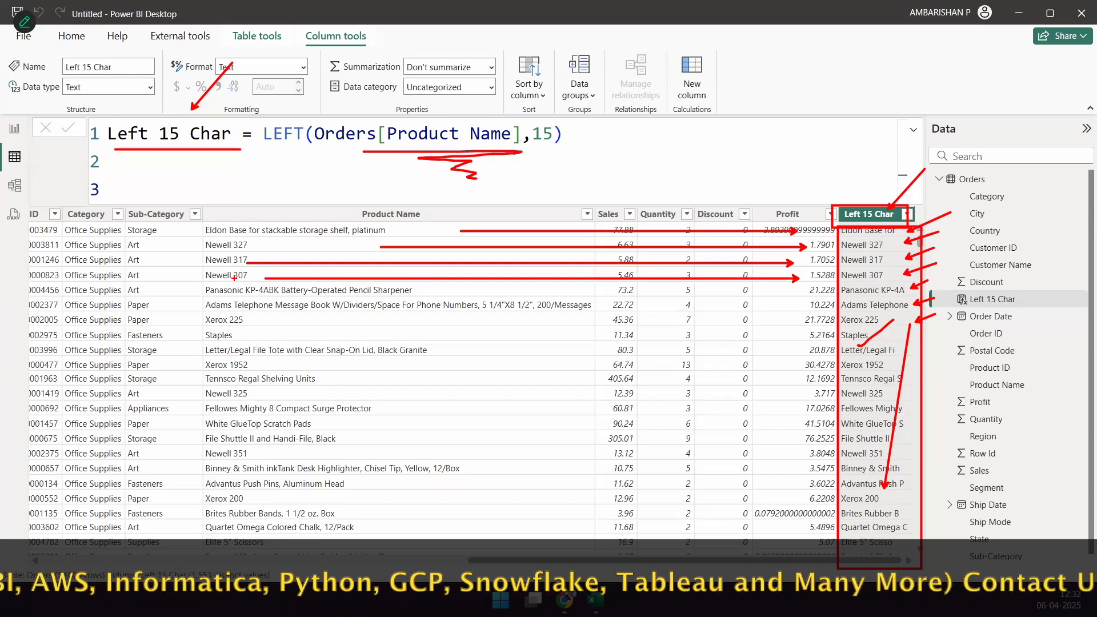
{"action": "key", "text": "Escape"}
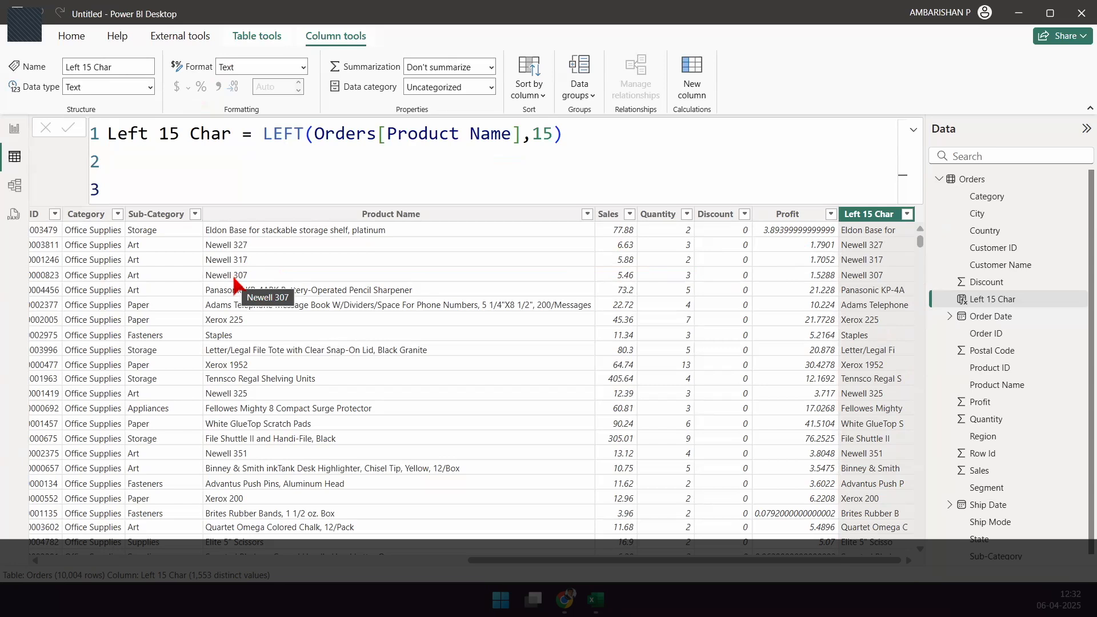
Remove the two empty lines beneath the Left 15 Char formula
{"action": "left_click", "coordinate": [560, 133]}
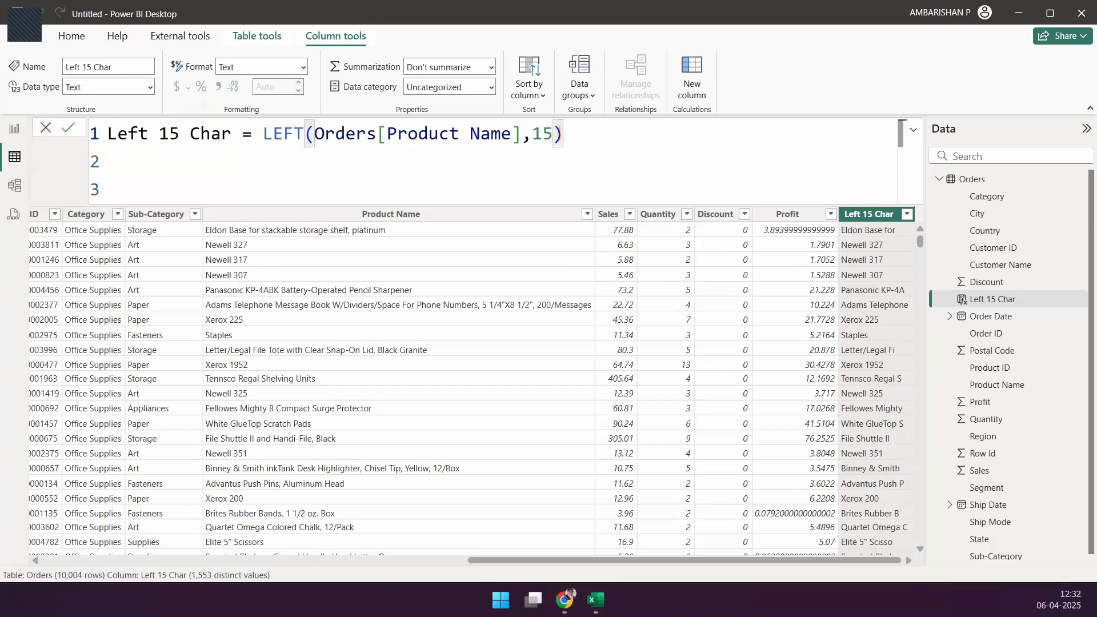
{"action": "key", "text": "Delete"}
{"action": "key", "text": "Delete"}
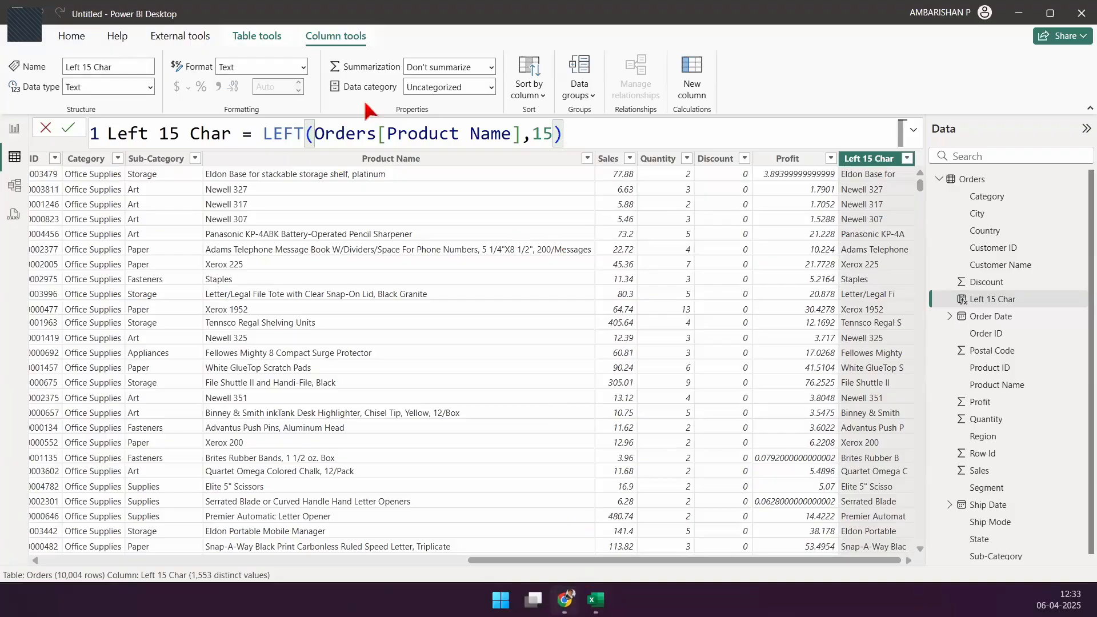
{"action": "key", "text": "alt+Tab"}
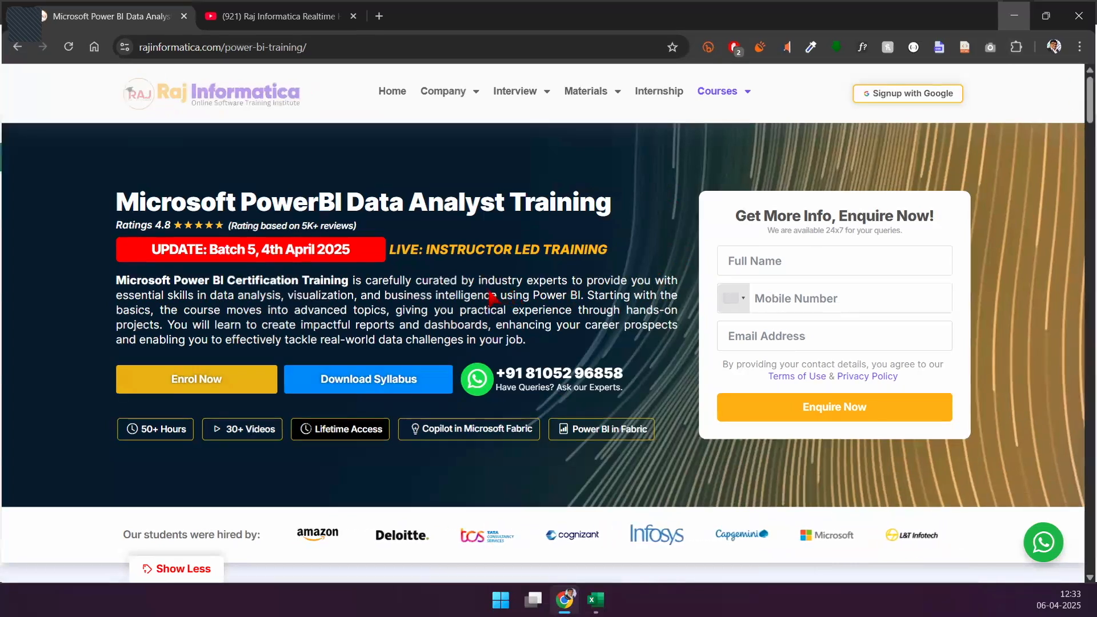
{"action": "key", "text": "super+Down"}
{"action": "key", "text": "super+Down"}
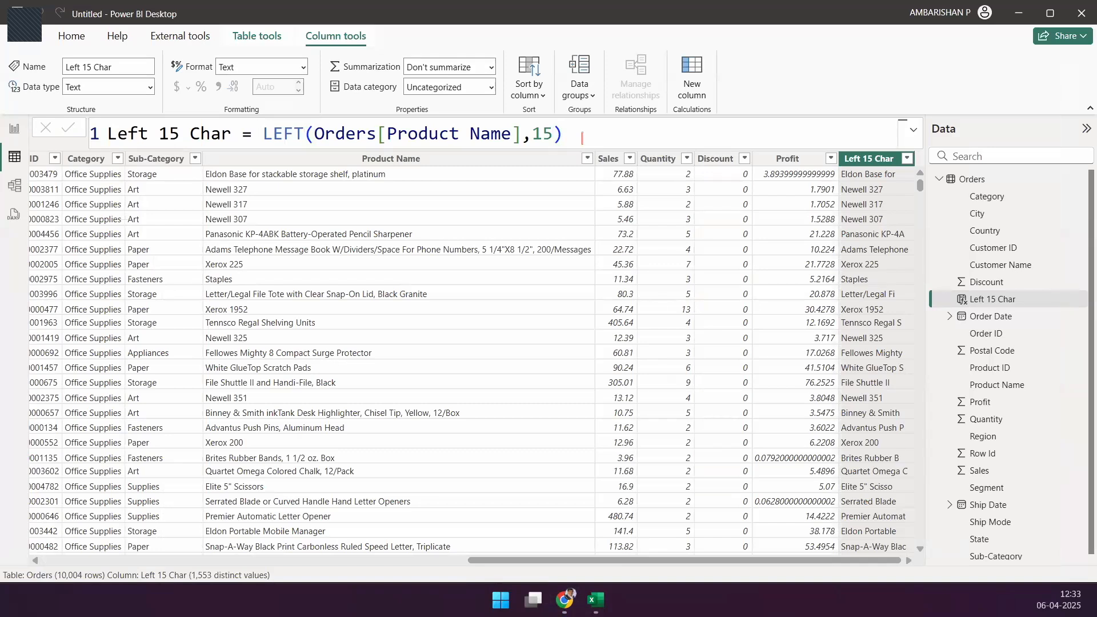
Add an empty stacked bar chart to Page 1 of the report and enlarge it to fill the canvas
{"action": "left_click", "coordinate": [14, 128]}
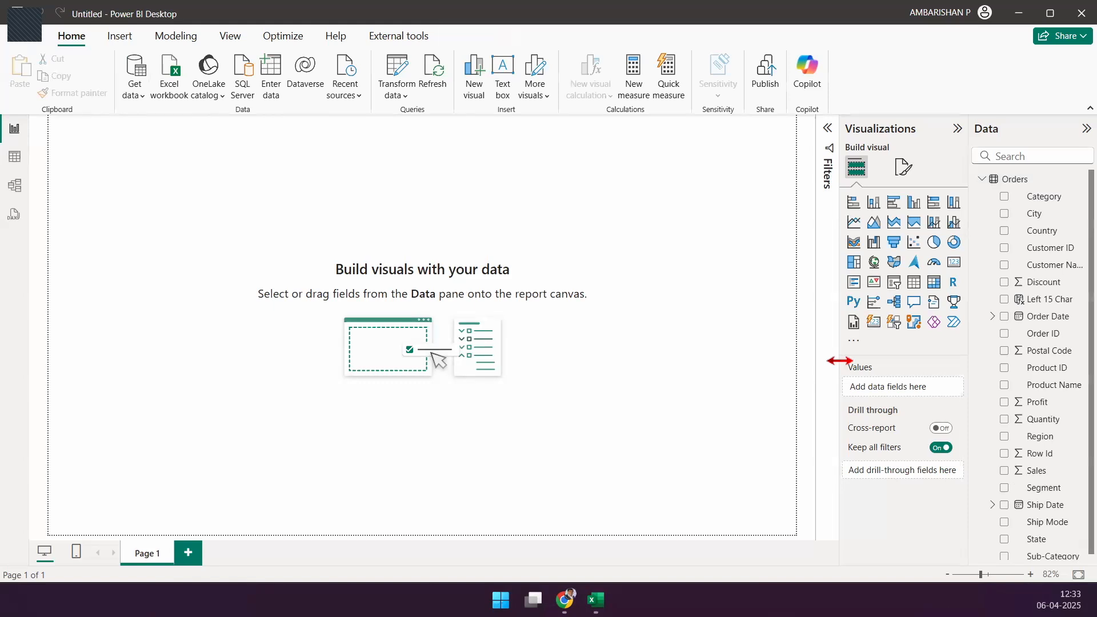
{"action": "left_click", "coordinate": [854, 203]}
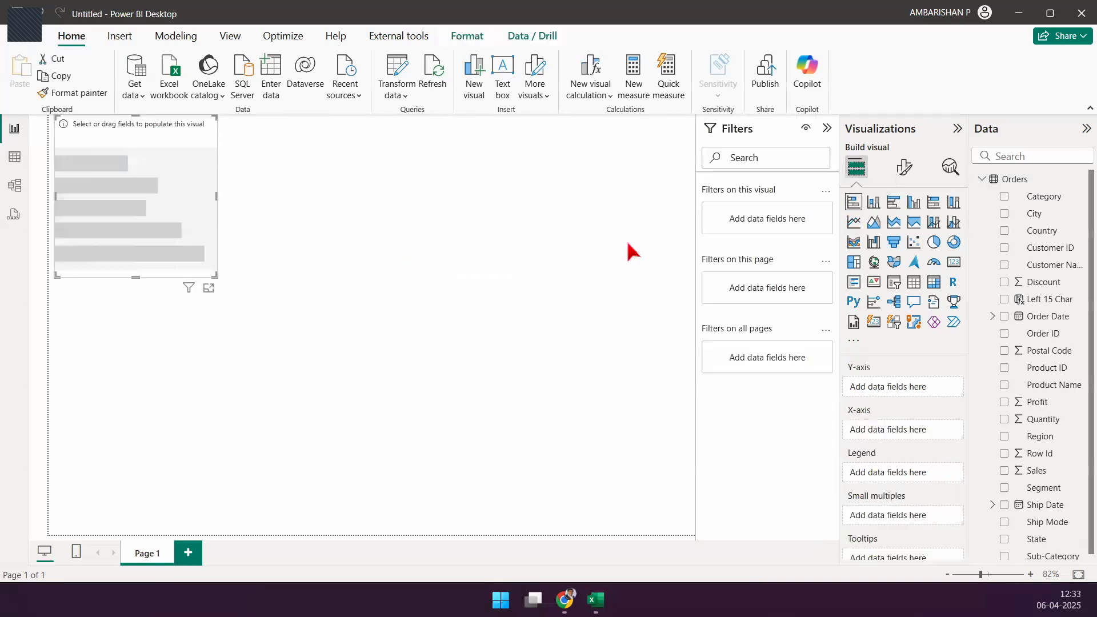
{"action": "left_click", "coordinate": [826, 129]}
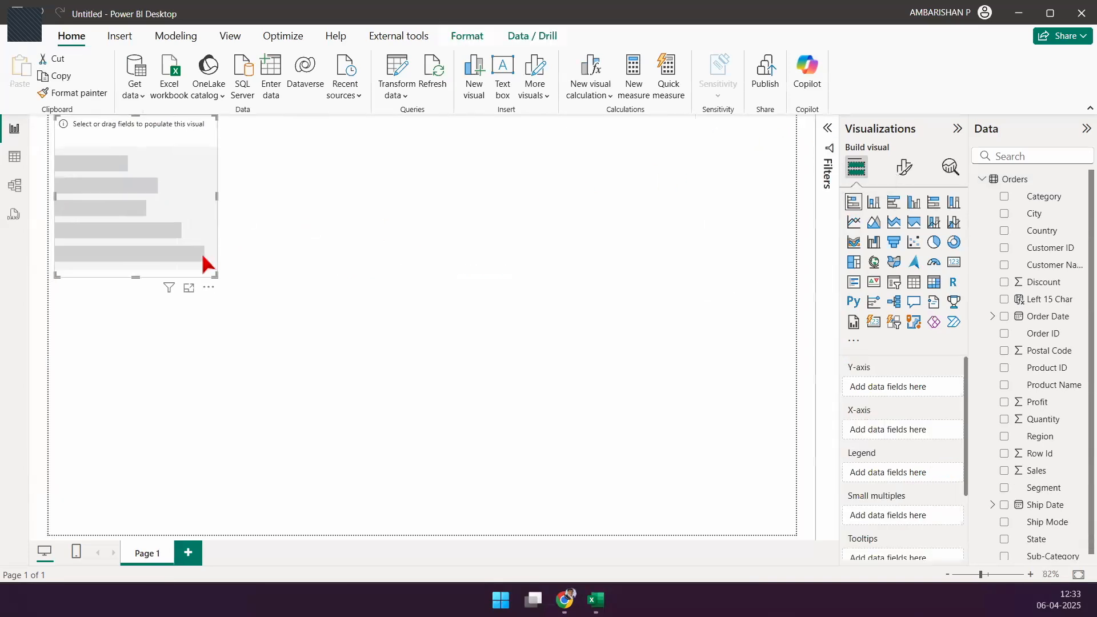
{"action": "left_click_drag", "start_coordinate": [216, 274], "coordinate": [834, 551]}
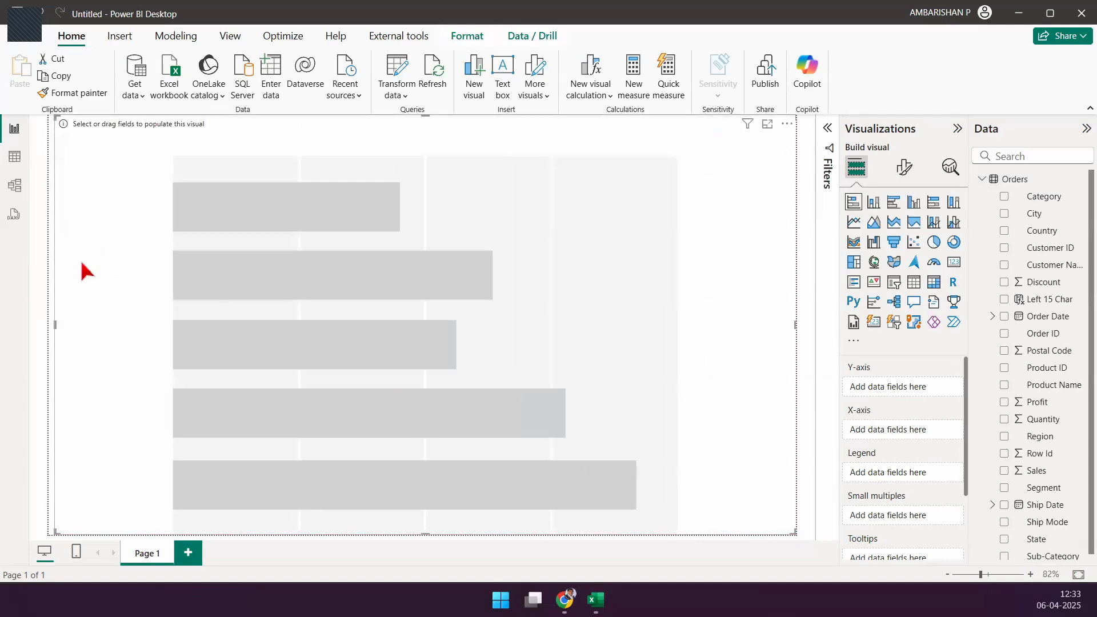
{"action": "left_click_drag", "start_coordinate": [53, 325], "coordinate": [20, 335]}
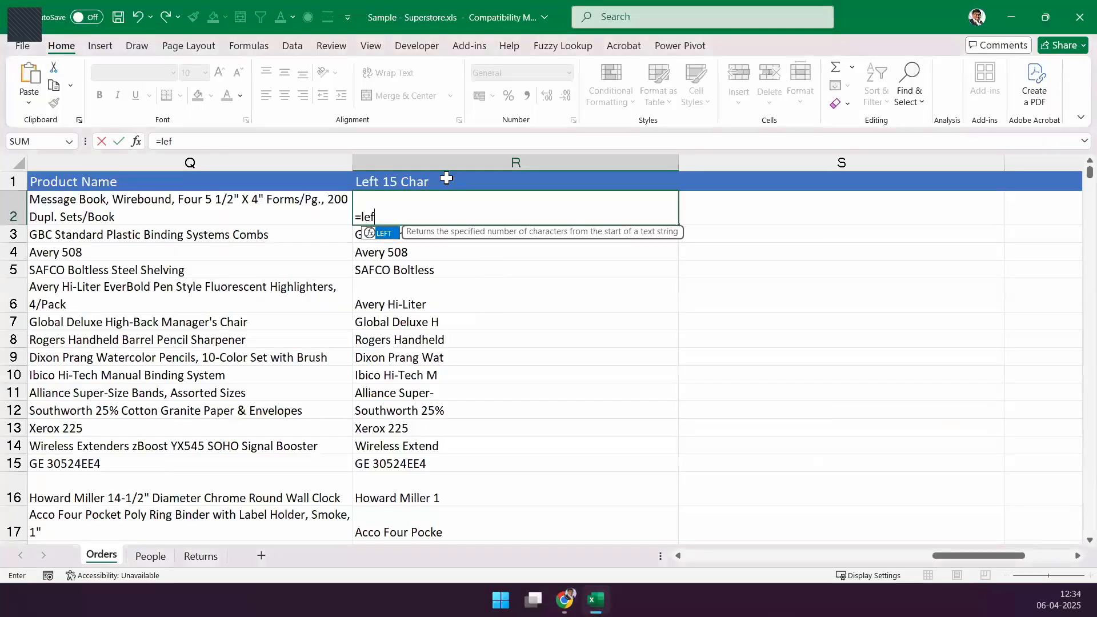
Switch to Excel and examine the text columns Left 15 Char, Customer Name, Segment, Country/Region and City in the Orders sheet
{"action": "left_click", "coordinate": [446, 161]}
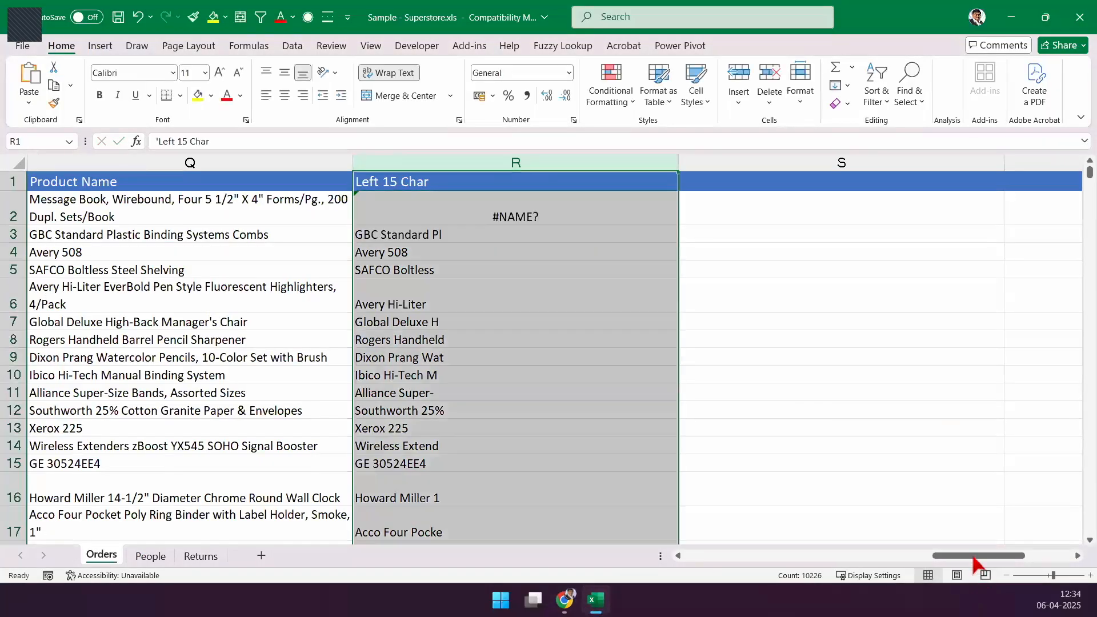
{"action": "left_click_drag", "start_coordinate": [973, 556], "coordinate": [663, 551]}
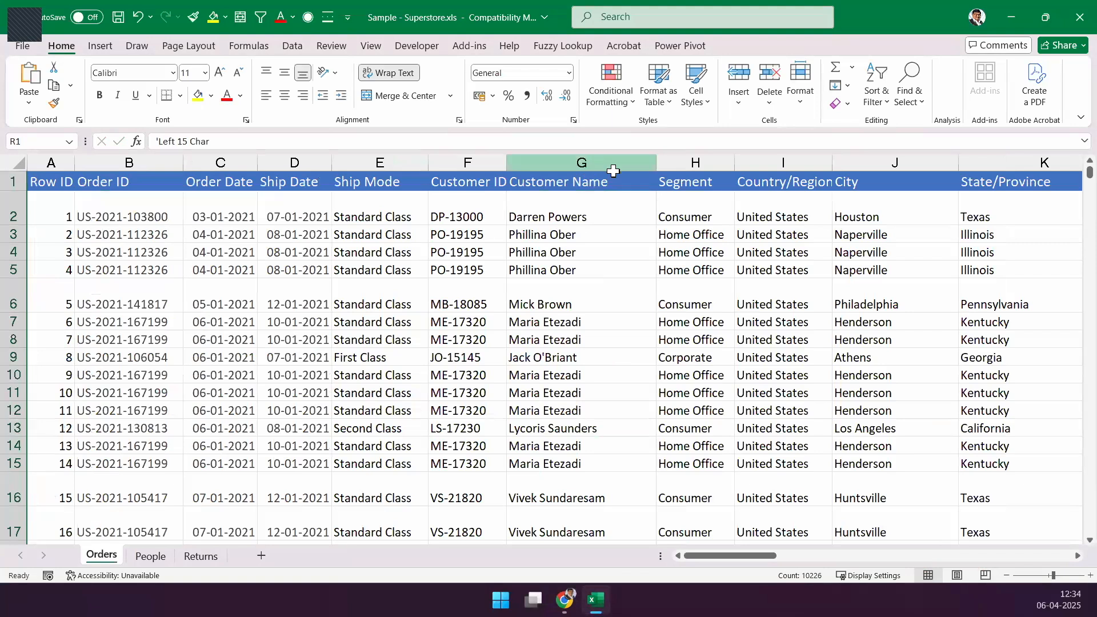
{"action": "left_click", "coordinate": [614, 165]}
{"action": "left_click", "coordinate": [703, 164]}
{"action": "left_click", "coordinate": [780, 163]}
{"action": "left_click", "coordinate": [871, 163]}
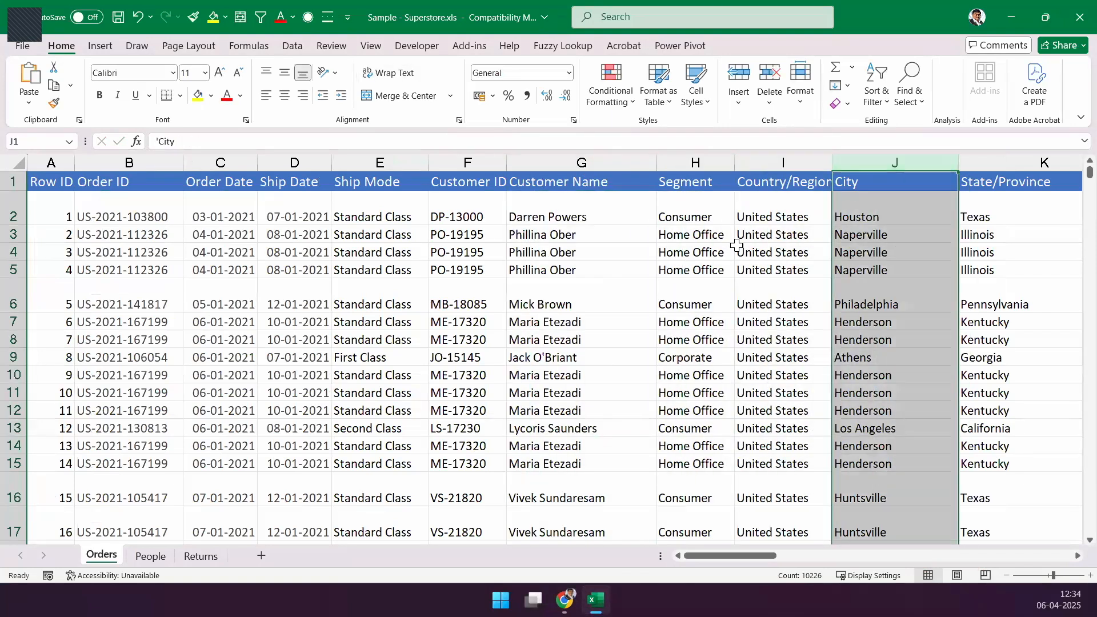
{"action": "left_click", "coordinate": [608, 166]}
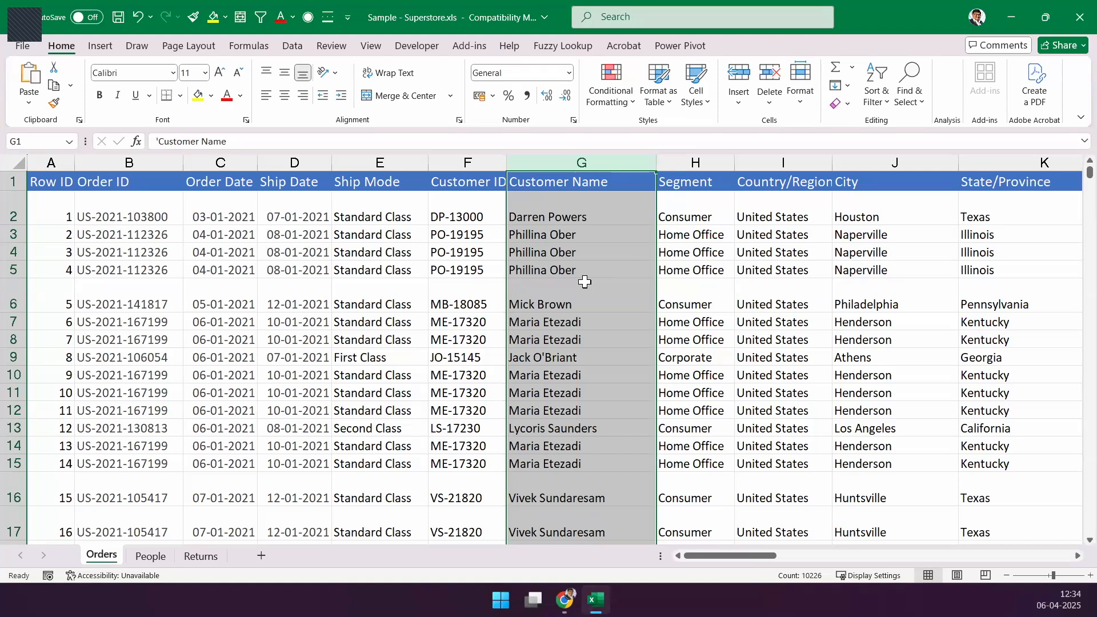
Select the Sales column in the Orders sheet and examine its numeric values
{"action": "left_click_drag", "start_coordinate": [721, 555], "coordinate": [1030, 544]}
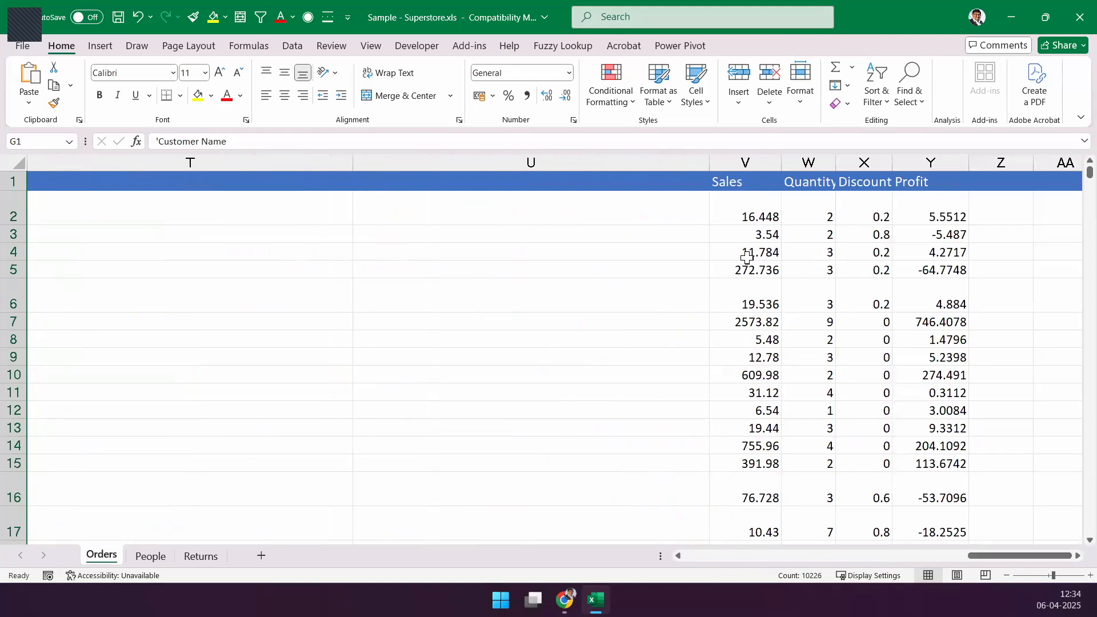
{"action": "left_click", "coordinate": [745, 164]}
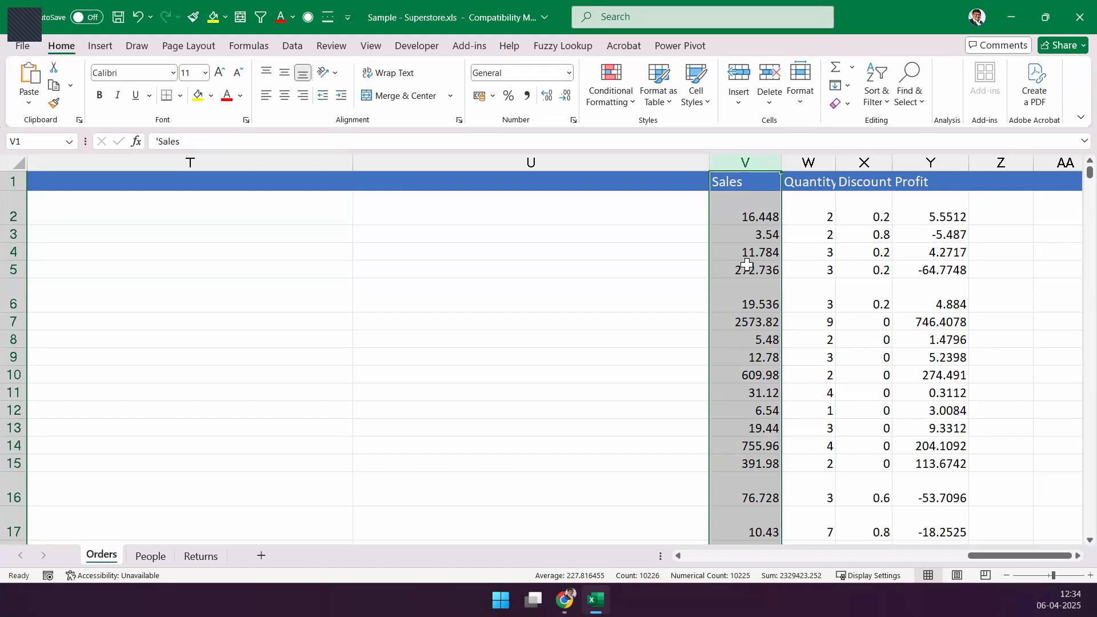
{"action": "mouse_move", "coordinate": [727, 281]}
{"action": "left_mouse_down"}
{"action": "mouse_move", "coordinate": [726, 255]}
{"action": "mouse_move", "coordinate": [751, 305]}
{"action": "left_mouse_up"}
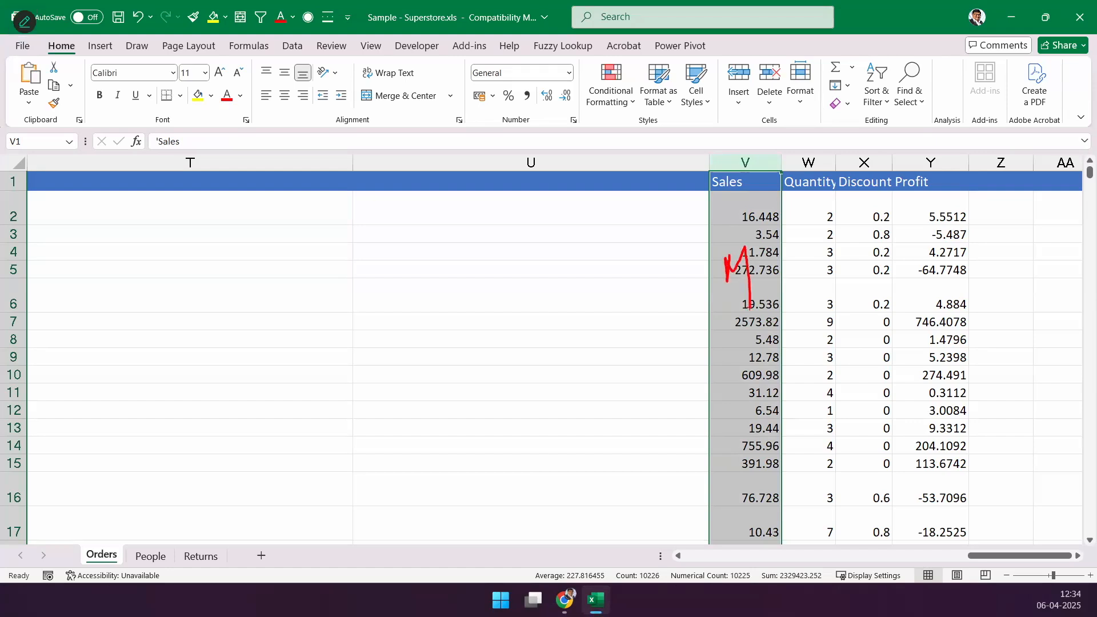
{"action": "mouse_move", "coordinate": [725, 218]}
{"action": "left_mouse_down"}
{"action": "mouse_move", "coordinate": [793, 141]}
{"action": "mouse_move", "coordinate": [780, 158]}
{"action": "left_mouse_up"}
{"action": "mouse_move", "coordinate": [822, 100]}
{"action": "left_mouse_down"}
{"action": "mouse_move", "coordinate": [838, 127]}
{"action": "mouse_move", "coordinate": [921, 104]}
{"action": "left_mouse_up"}
{"action": "key", "text": "Escape"}
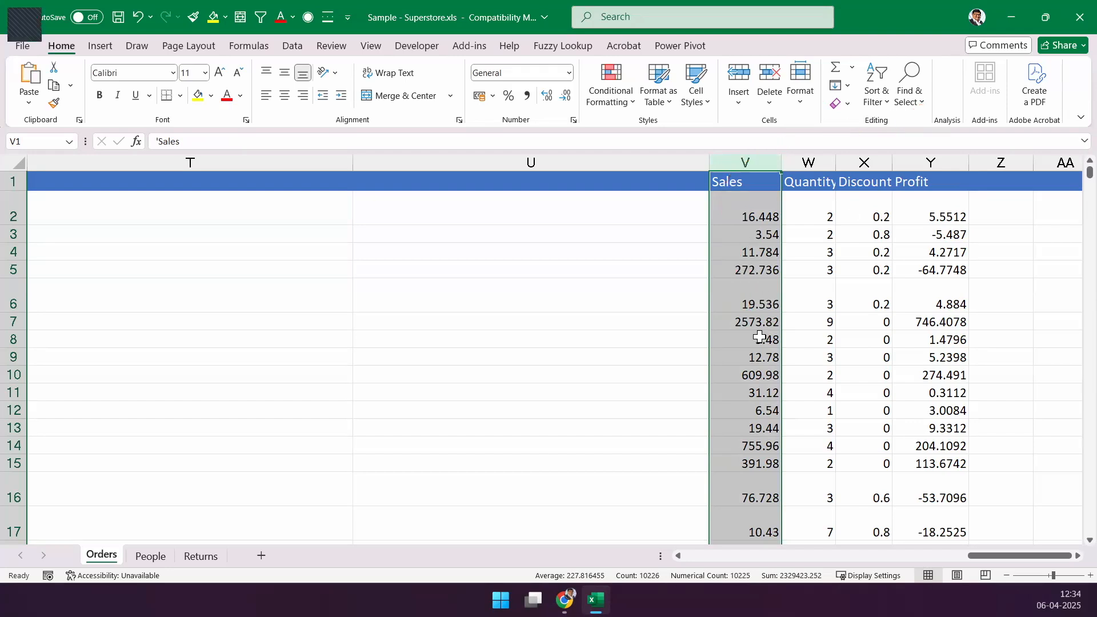
Select the Segment column in the Orders sheet to examine its text values
{"action": "left_click_drag", "start_coordinate": [868, 563], "coordinate": [753, 563]}
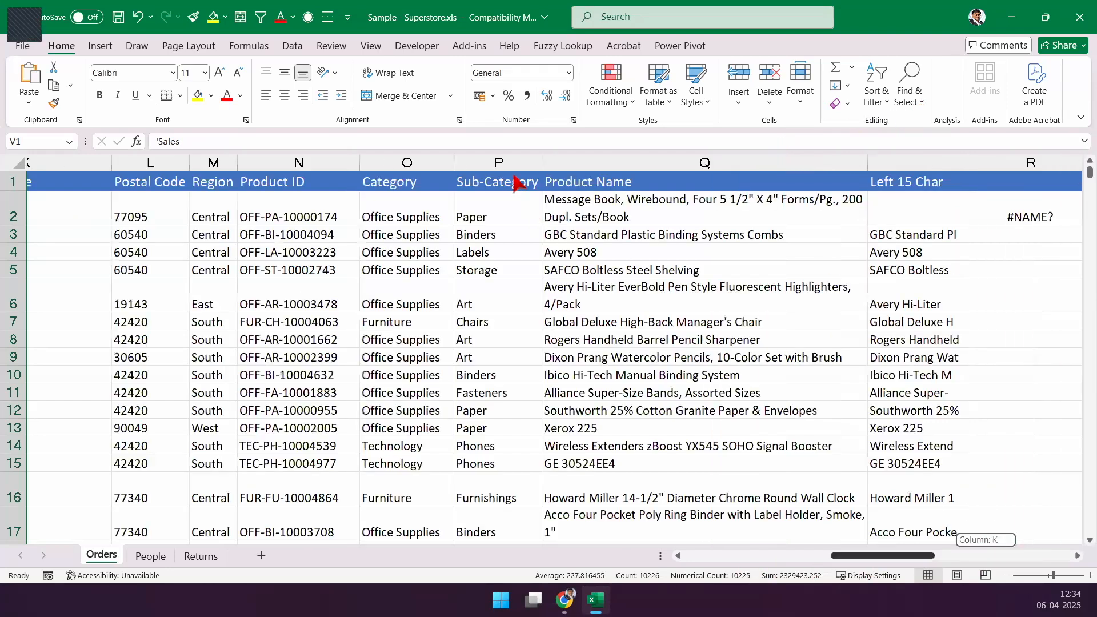
{"action": "scroll", "coordinate": [345, 183], "scroll_direction": "left", "scroll_amount": 4}
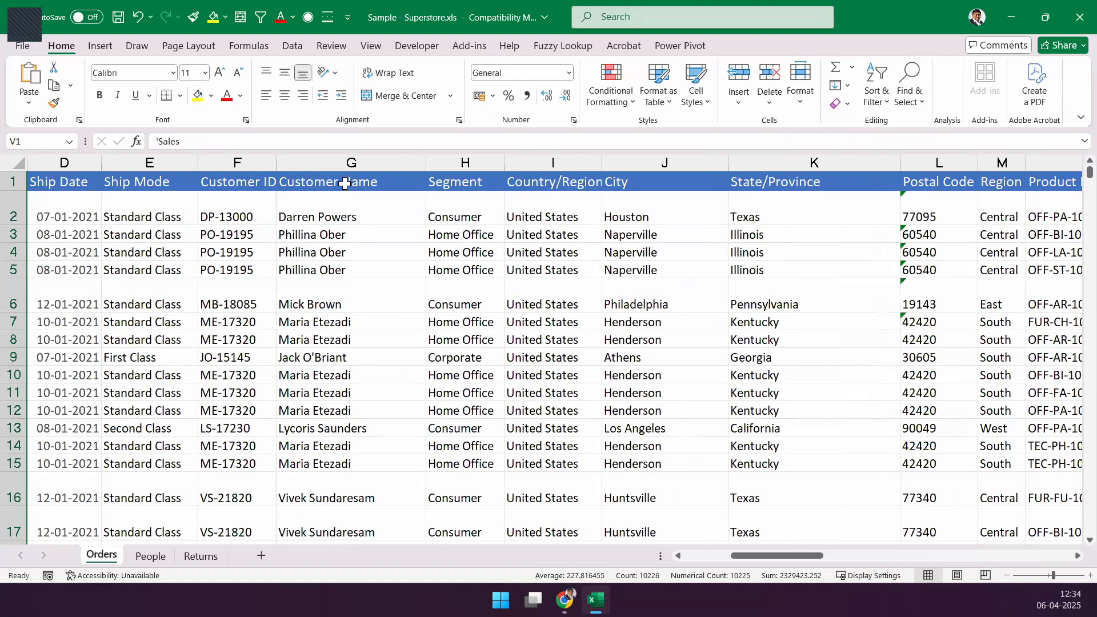
{"action": "left_click", "coordinate": [465, 163]}
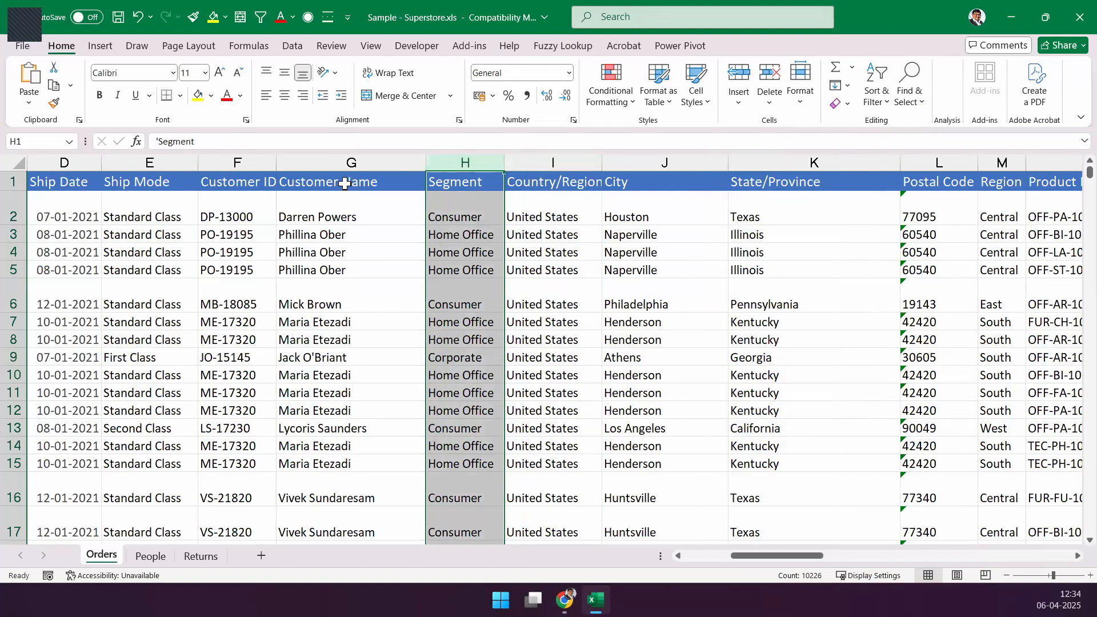
Switch to Power BI and annotate the empty chart with the text "1 dimension" and "1 measure" on two lines
{"action": "key", "text": "ctrl+n"}
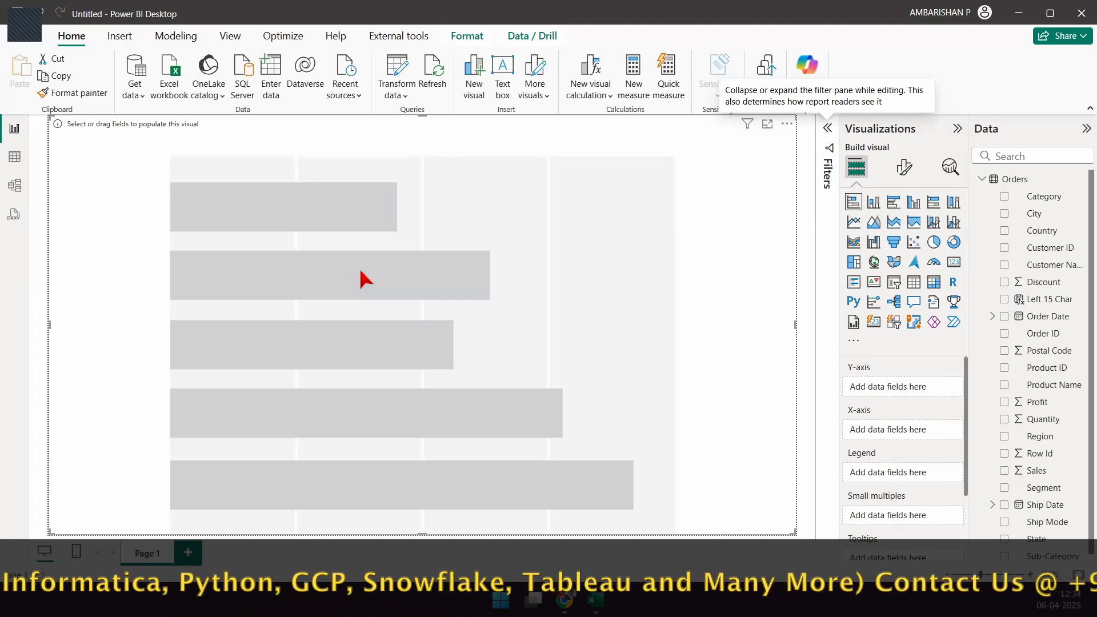
{"action": "key", "text": "ctrl+2"}
{"action": "left_click_drag", "start_coordinate": [250, 210], "coordinate": [250, 252]}
{"action": "type", "text": "1 di"}
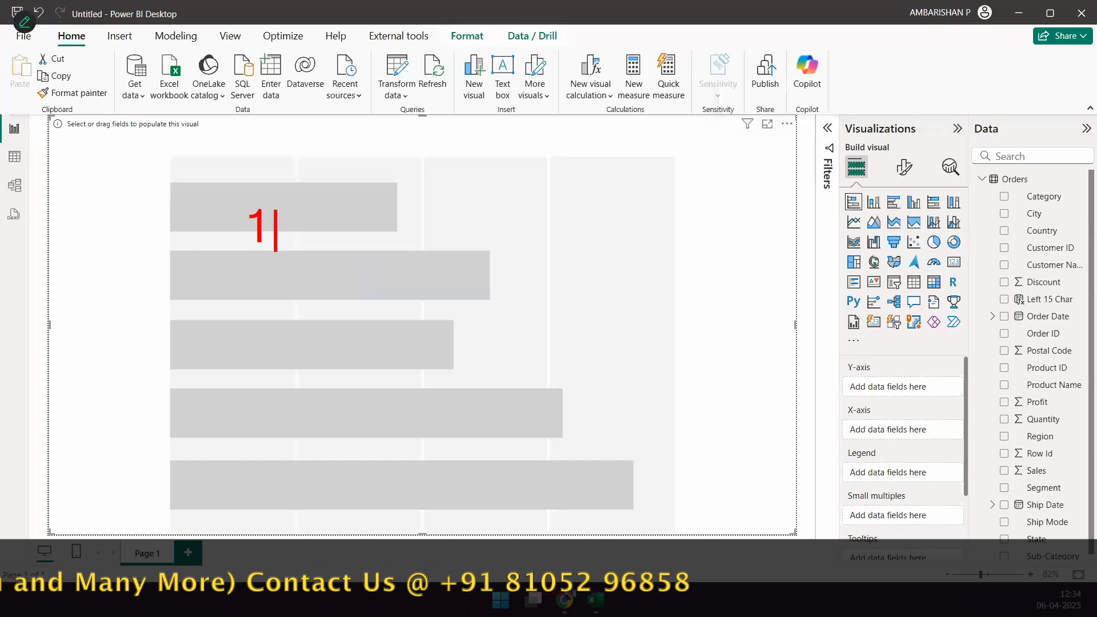
{"action": "type", "text": "mension"}
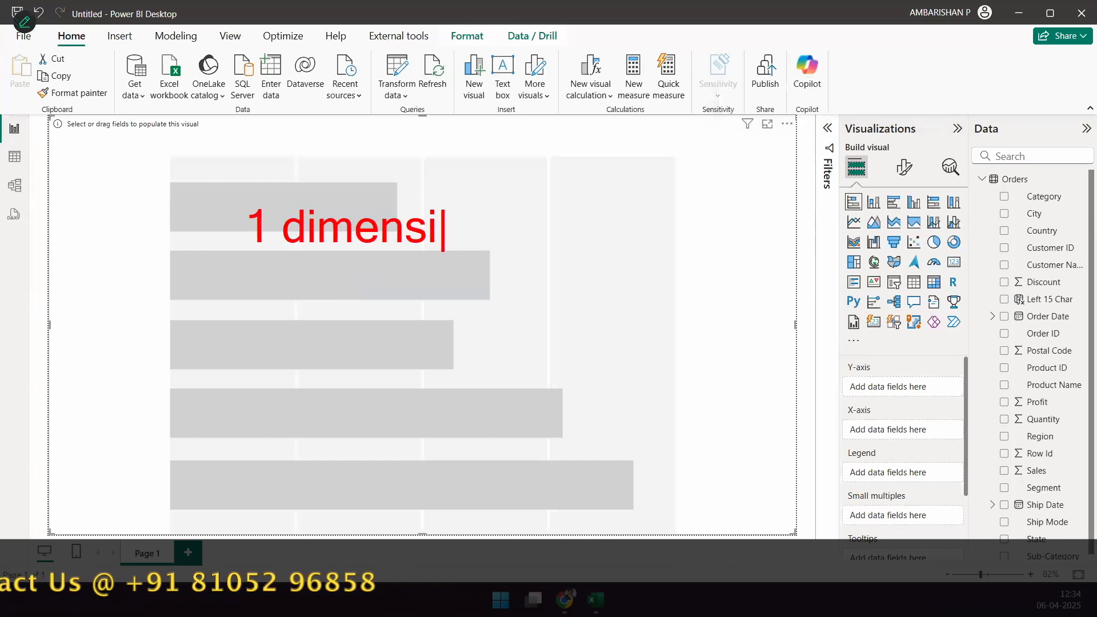
{"action": "key", "text": "Return"}
{"action": "type", "text": "1 measure"}
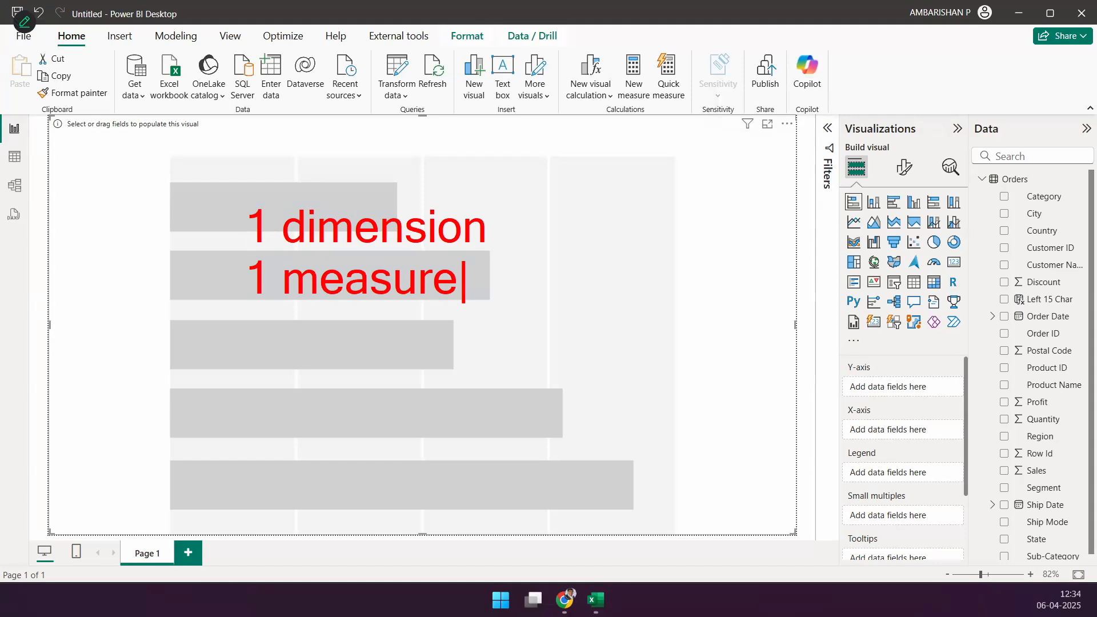
Draw check marks beside both annotation lines and arrows from the field list to the chart, and clear the annotations
{"action": "left_click_drag", "start_coordinate": [493, 211], "coordinate": [565, 169]}
{"action": "left_click_drag", "start_coordinate": [480, 279], "coordinate": [579, 237]}
{"action": "mouse_move", "coordinate": [625, 477]}
{"action": "left_mouse_down"}
{"action": "mouse_move", "coordinate": [505, 380]}
{"action": "mouse_move", "coordinate": [544, 355]}
{"action": "left_mouse_up"}
{"action": "mouse_move", "coordinate": [632, 289]}
{"action": "left_mouse_down"}
{"action": "mouse_move", "coordinate": [649, 298]}
{"action": "mouse_move", "coordinate": [711, 248]}
{"action": "left_mouse_up"}
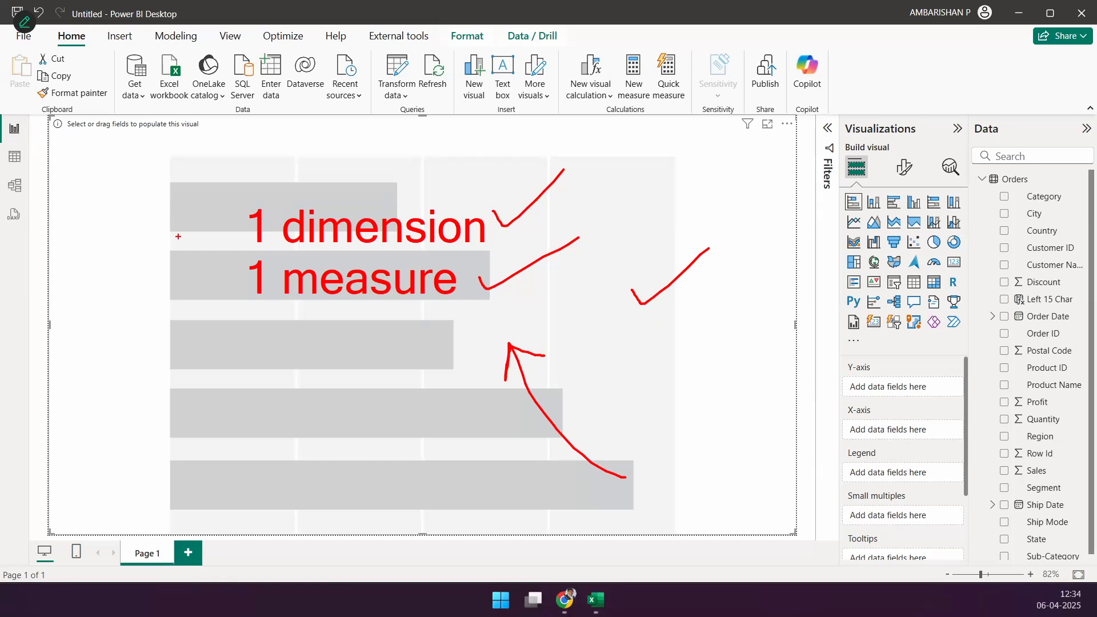
{"action": "left_click_drag", "start_coordinate": [162, 228], "coordinate": [274, 161]}
{"action": "left_click_drag", "start_coordinate": [170, 294], "coordinate": [285, 228]}
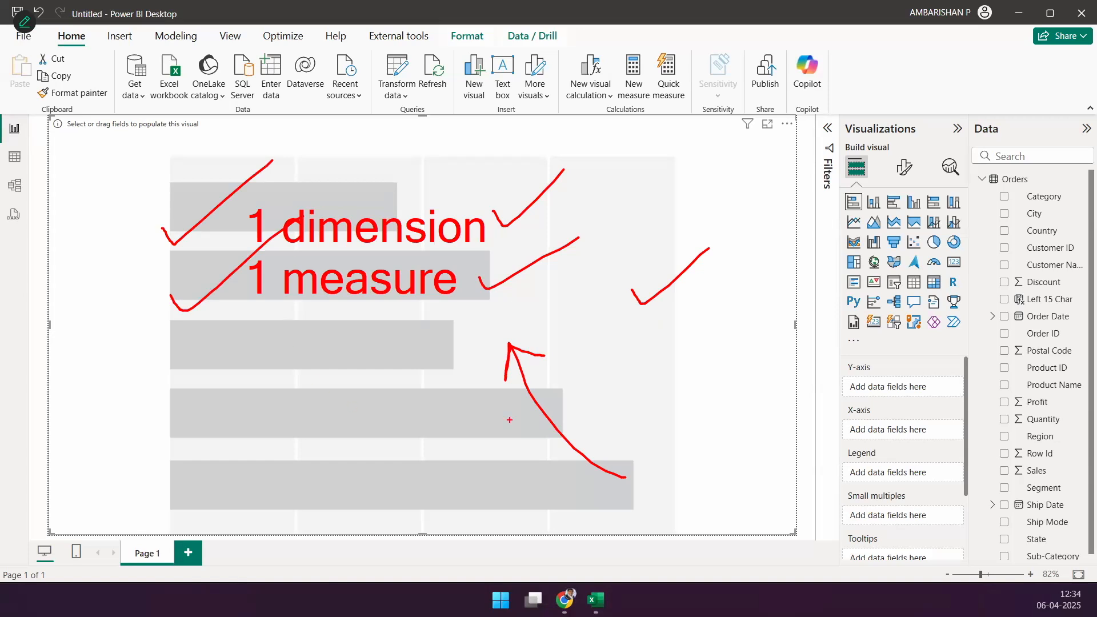
{"action": "mouse_move", "coordinate": [1035, 400]}
{"action": "left_mouse_down"}
{"action": "mouse_move", "coordinate": [780, 285]}
{"action": "mouse_move", "coordinate": [729, 331]}
{"action": "mouse_move", "coordinate": [785, 337]}
{"action": "left_mouse_up"}
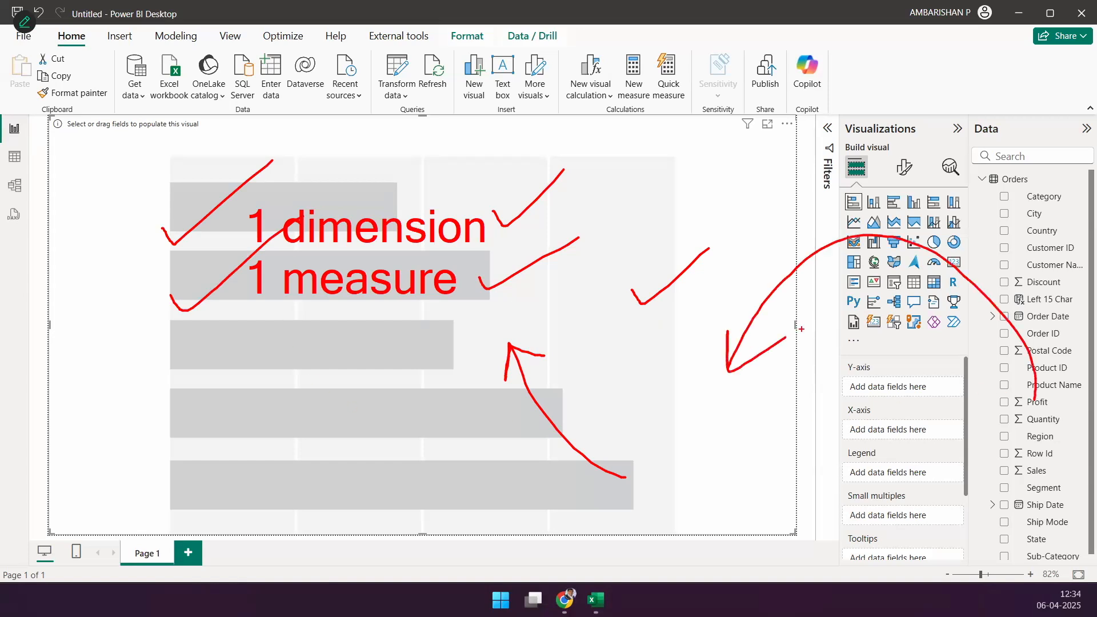
{"action": "mouse_move", "coordinate": [1064, 194]}
{"action": "left_mouse_down"}
{"action": "mouse_move", "coordinate": [1060, 332]}
{"action": "mouse_move", "coordinate": [1083, 294]}
{"action": "left_mouse_up"}
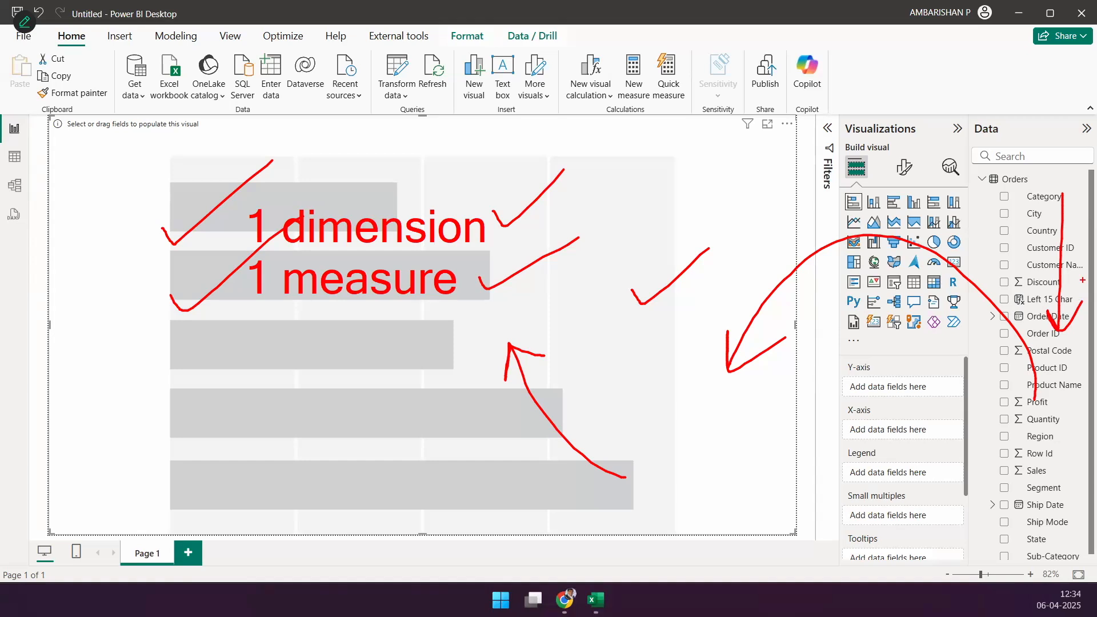
{"action": "key", "text": "Escape"}
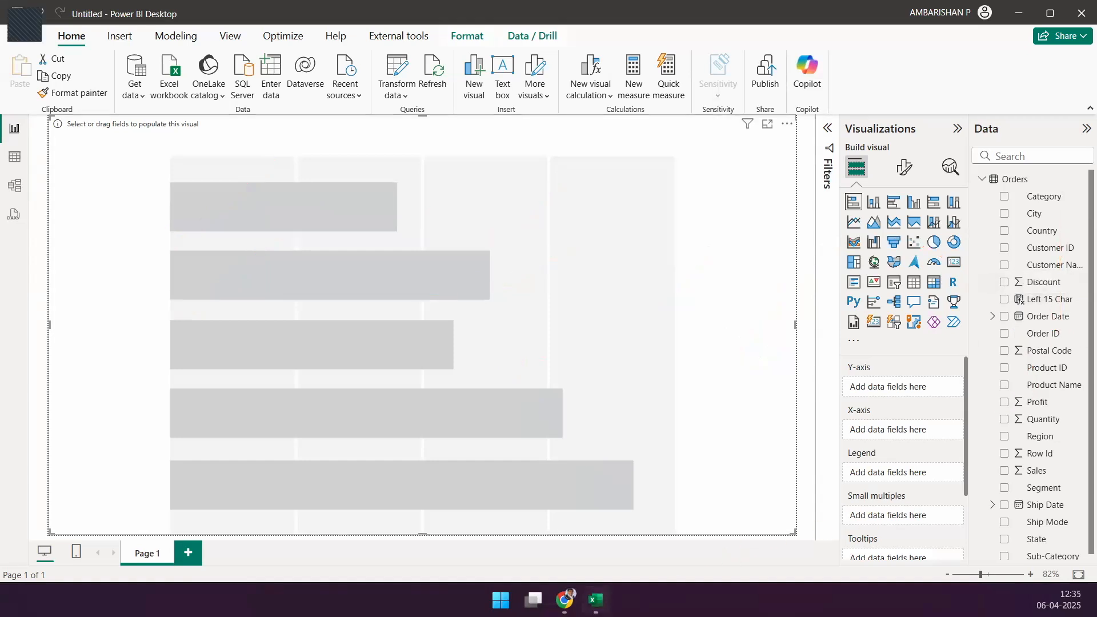
Switch to Excel and select the Region column in the Orders sheet to examine its values
{"action": "key", "text": "alt+Tab"}
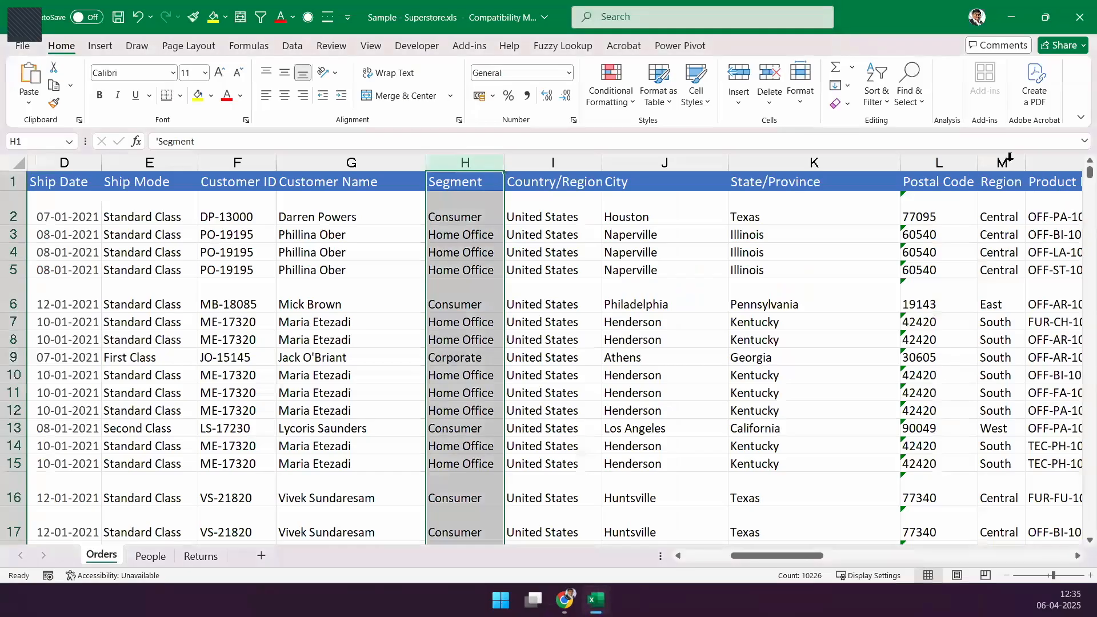
{"action": "left_click", "coordinate": [1010, 156]}
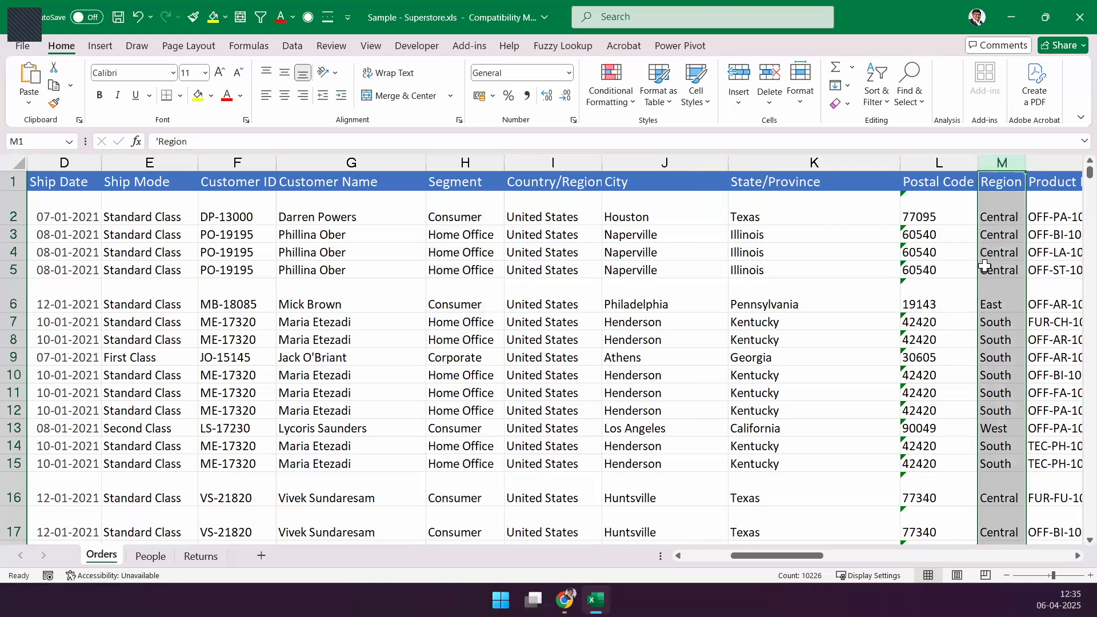
{"action": "key", "text": "ctrl+2"}
{"action": "mouse_move", "coordinate": [1003, 217]}
{"action": "left_mouse_down"}
{"action": "mouse_move", "coordinate": [1001, 255]}
{"action": "mouse_move", "coordinate": [976, 276]}
{"action": "left_mouse_up"}
{"action": "key", "text": "Escape"}
Select the Sales column in the Orders sheet as the numeric measure for the chart
{"action": "left_click_drag", "start_coordinate": [783, 555], "coordinate": [1070, 555]}
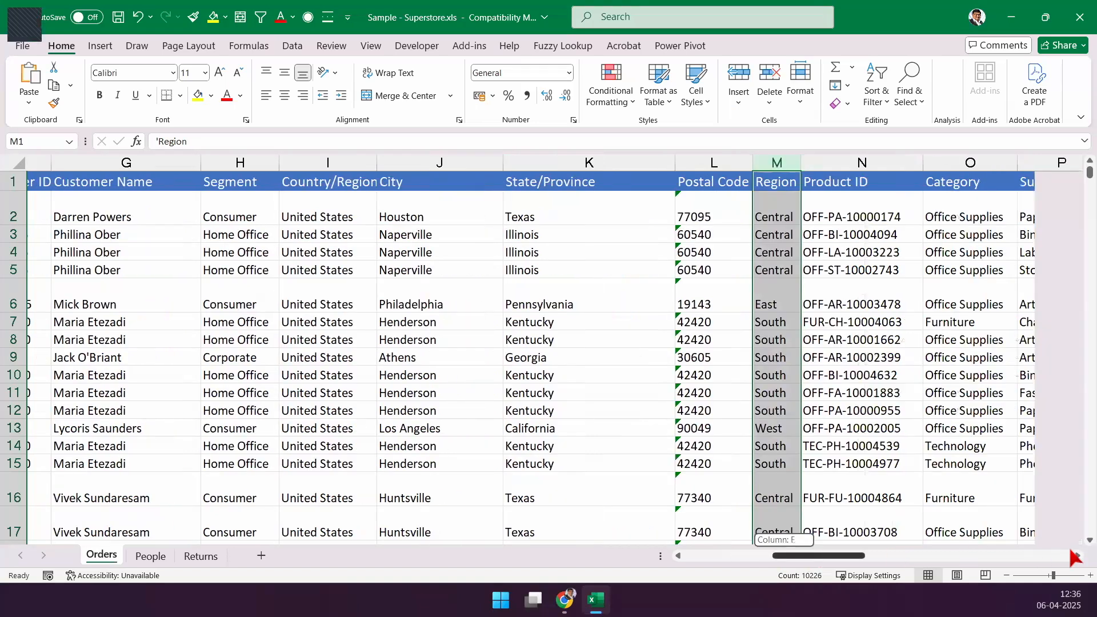
{"action": "scroll", "coordinate": [730, 180], "scroll_direction": "right", "scroll_amount": 5}
{"action": "key", "text": "F2"}
{"action": "scroll", "coordinate": [730, 166], "scroll_direction": "left", "scroll_amount": 4}
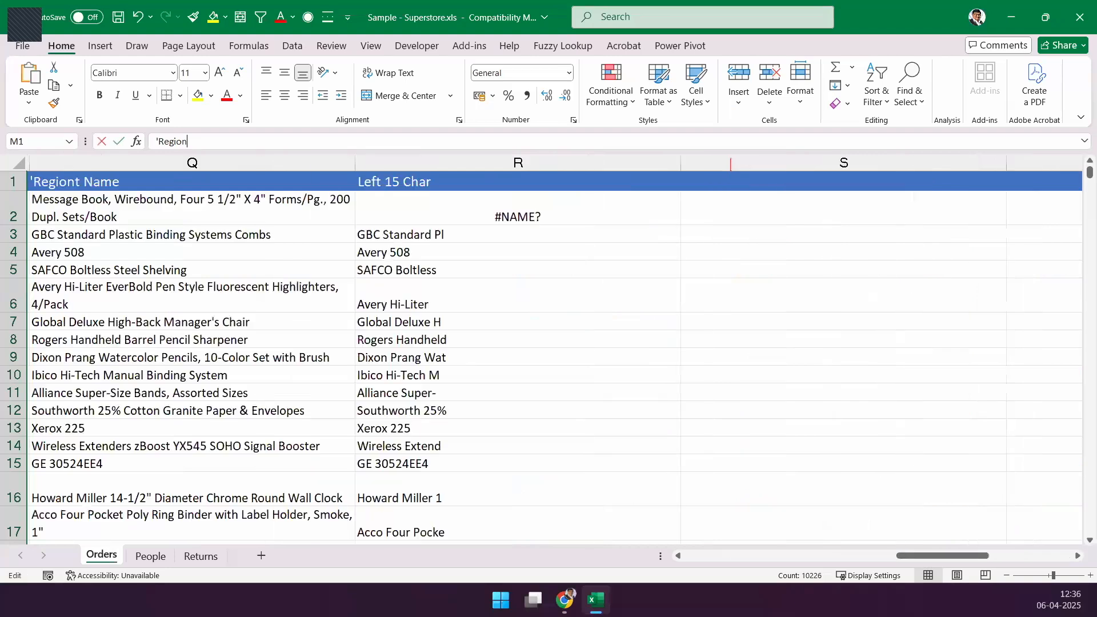
{"action": "scroll", "coordinate": [653, 253], "scroll_direction": "left", "scroll_amount": 3}
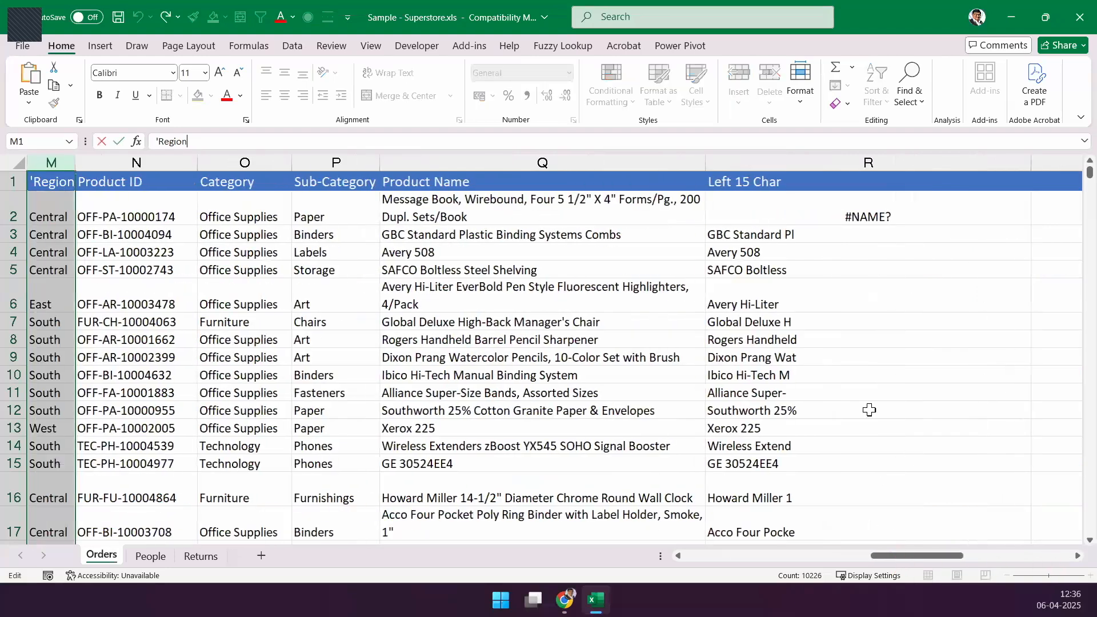
{"action": "scroll", "coordinate": [748, 171], "scroll_direction": "right", "scroll_amount": 4}
{"action": "left_click", "coordinate": [748, 168]}
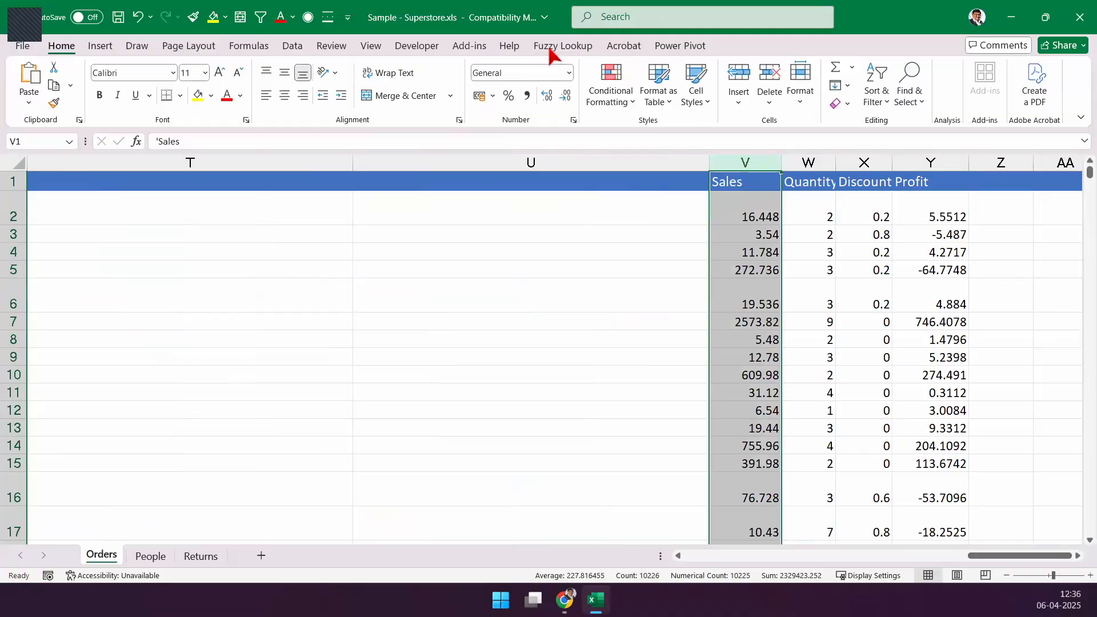
Switch to Power BI and highlight the Region and Sales fields of the Orders table with red boxes
{"action": "key", "text": "alt+Tab"}
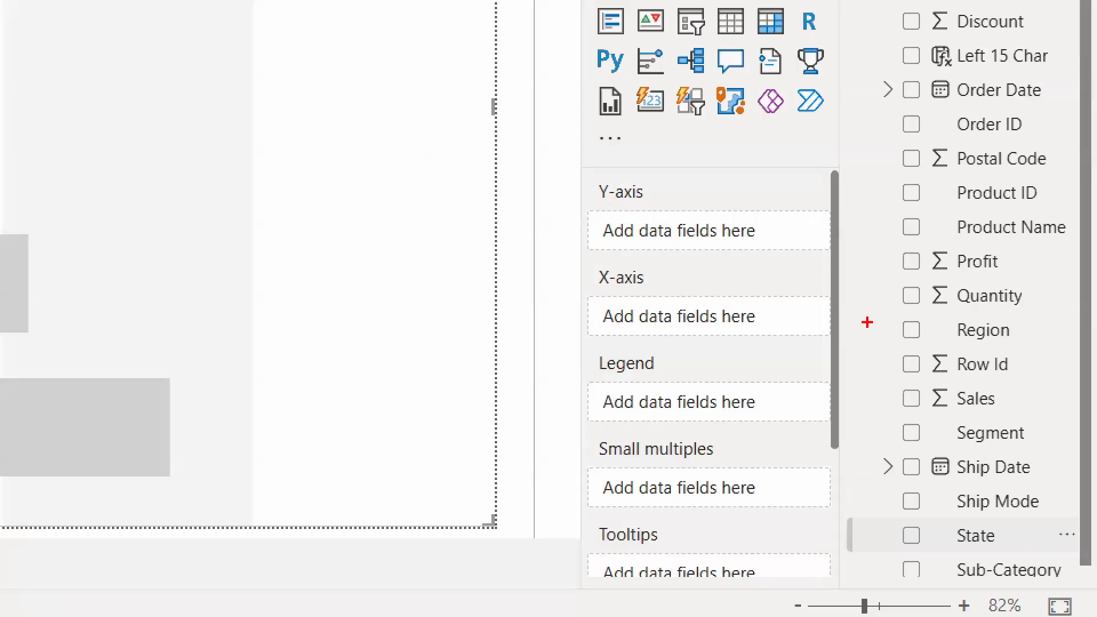
{"action": "left_click_drag", "start_coordinate": [982, 429], "coordinate": [1055, 444]}
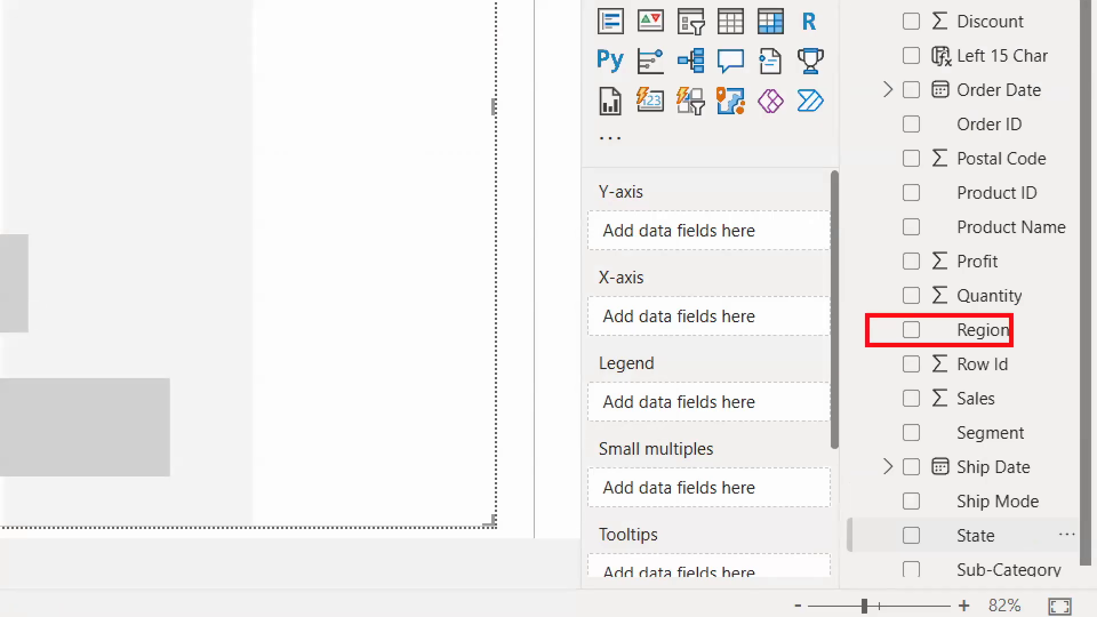
{"action": "left_click_drag", "start_coordinate": [1013, 346], "coordinate": [1095, 359]}
{"action": "left_click_drag", "start_coordinate": [864, 380], "coordinate": [1095, 423]}
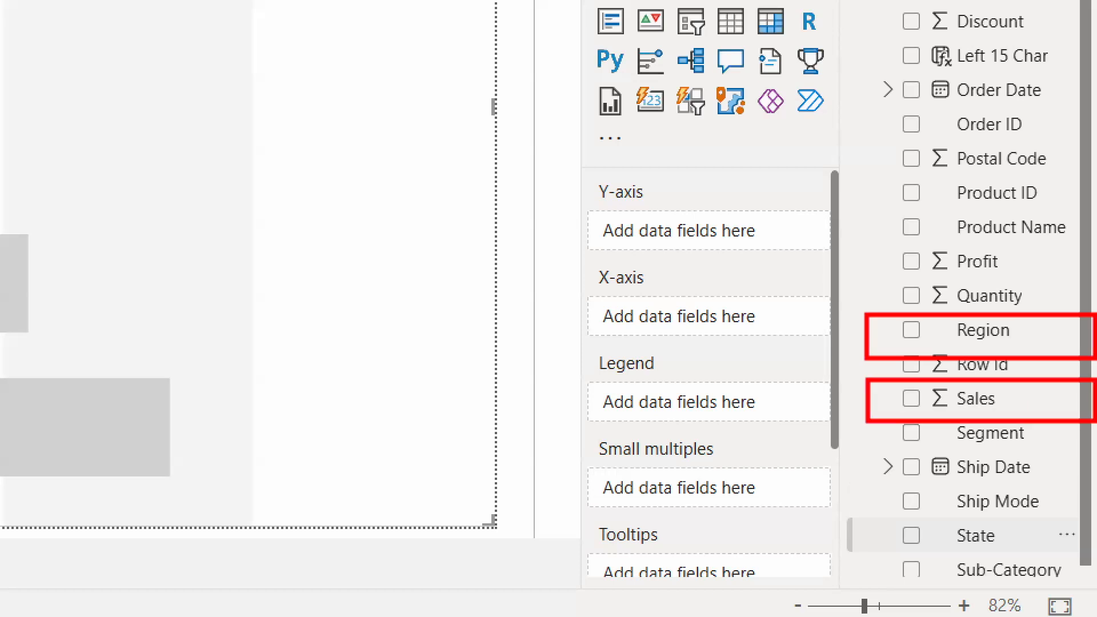
{"action": "left_click_drag", "start_coordinate": [887, 328], "coordinate": [927, 308]}
{"action": "left_click", "coordinate": [899, 403]}
{"action": "left_click_drag", "start_coordinate": [898, 403], "coordinate": [960, 372]}
{"action": "mouse_move", "coordinate": [908, 321]}
{"action": "left_mouse_down"}
{"action": "mouse_move", "coordinate": [321, 233]}
{"action": "mouse_move", "coordinate": [280, 260]}
{"action": "mouse_move", "coordinate": [345, 274]}
{"action": "left_mouse_up"}
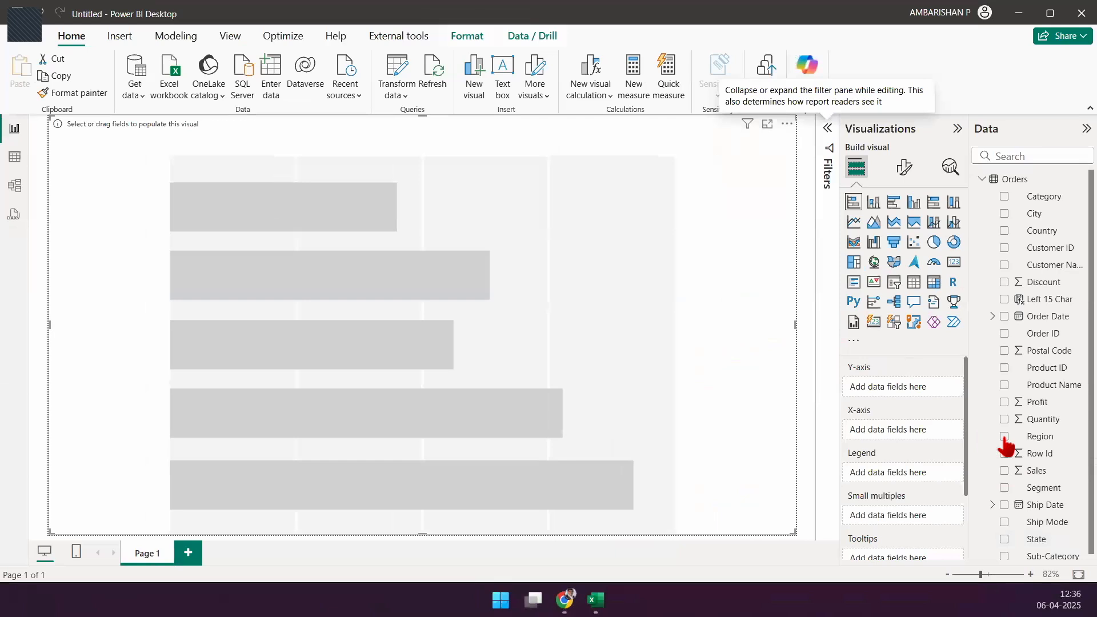
Add Region and Sales to the bar chart and mark their placement on the Y-axis and X-axis with arrows and underlines
{"action": "left_click", "coordinate": [1004, 437]}
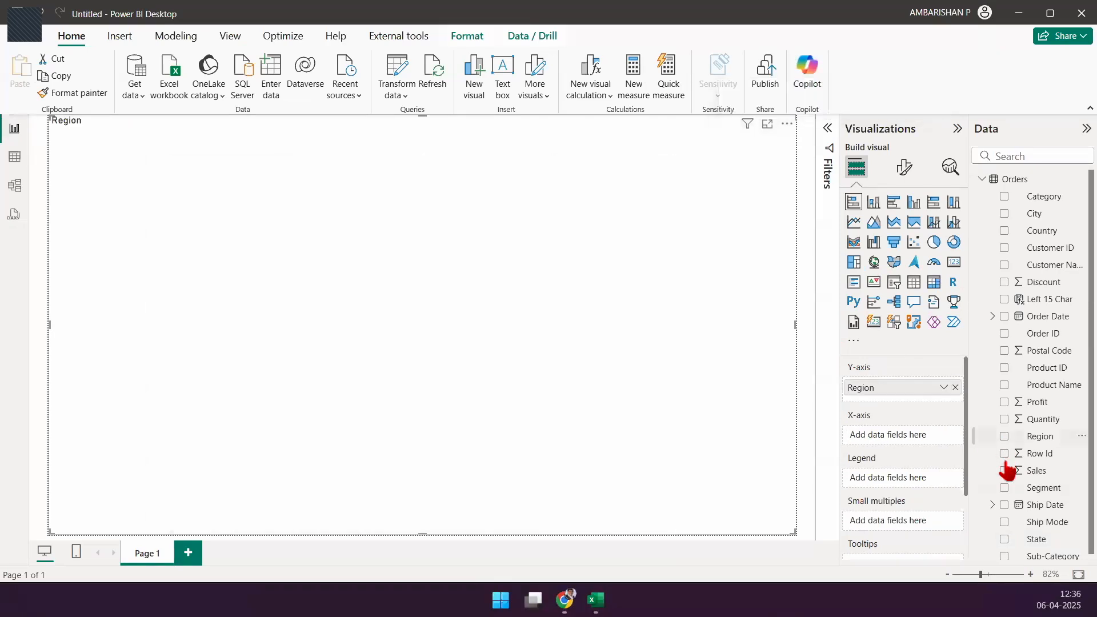
{"action": "left_click", "coordinate": [1004, 471]}
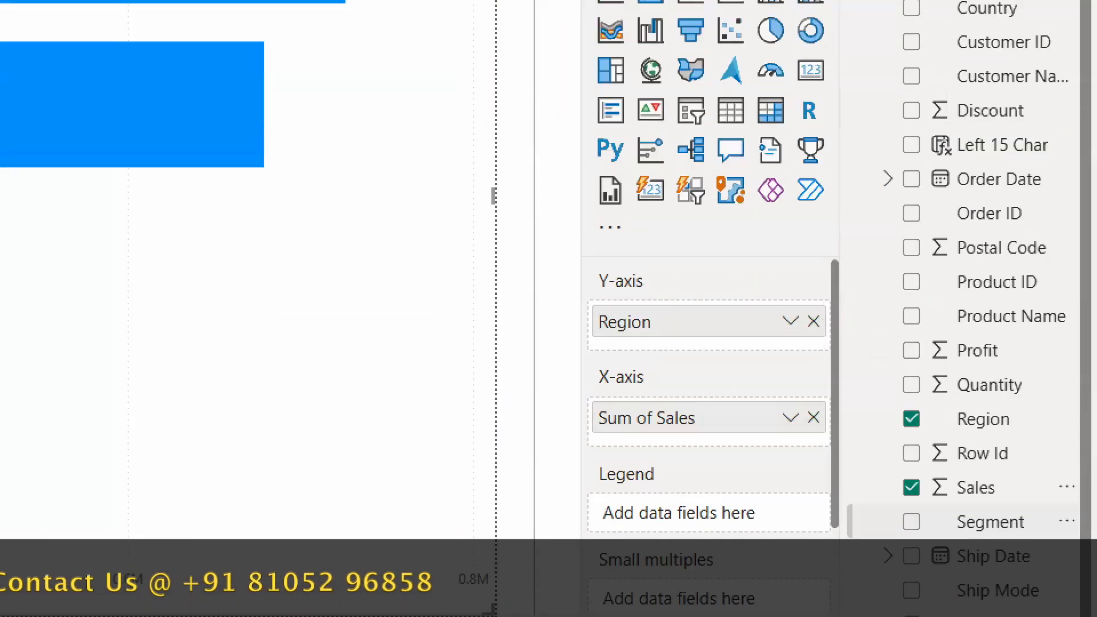
{"action": "left_click", "coordinate": [1026, 433]}
{"action": "left_click_drag", "start_coordinate": [988, 414], "coordinate": [692, 303]}
{"action": "left_click_drag", "start_coordinate": [696, 366], "coordinate": [758, 342]}
{"action": "mouse_move", "coordinate": [966, 555]}
{"action": "left_mouse_down"}
{"action": "mouse_move", "coordinate": [906, 609]}
{"action": "mouse_move", "coordinate": [769, 507]}
{"action": "mouse_move", "coordinate": [819, 520]}
{"action": "left_mouse_up"}
{"action": "left_click_drag", "start_coordinate": [579, 365], "coordinate": [671, 370]}
{"action": "left_click_drag", "start_coordinate": [577, 464], "coordinate": [665, 467]}
{"action": "left_click_drag", "start_coordinate": [595, 408], "coordinate": [669, 425]}
{"action": "mouse_move", "coordinate": [633, 511]}
{"action": "left_mouse_down"}
{"action": "mouse_move", "coordinate": [730, 507]}
{"action": "mouse_move", "coordinate": [691, 517]}
{"action": "mouse_move", "coordinate": [709, 521]}
{"action": "left_mouse_up"}
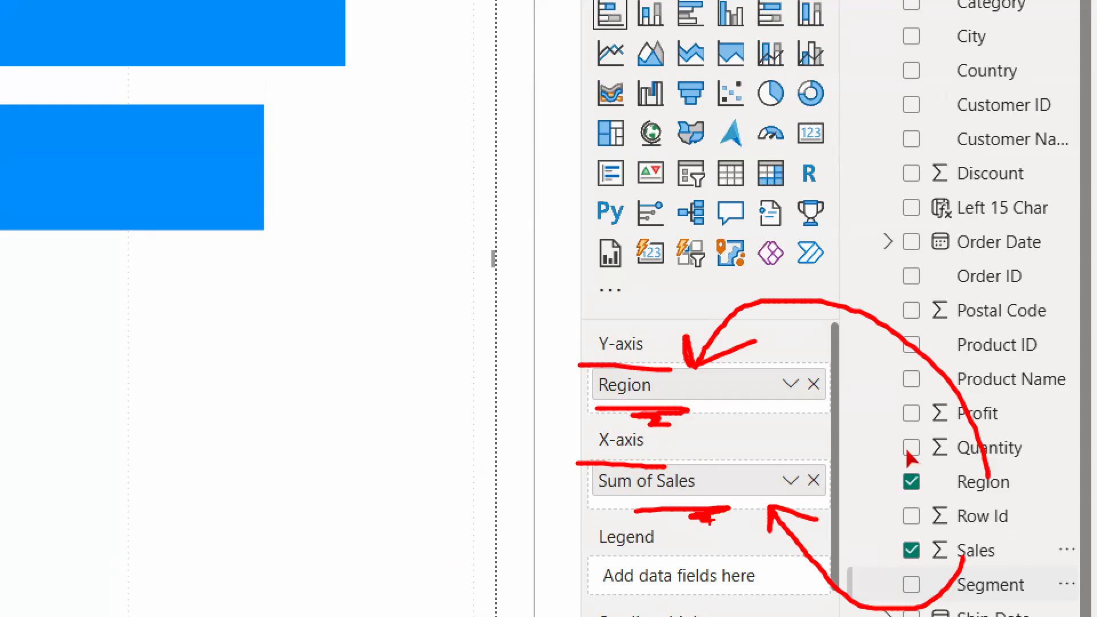
Clear both chart axes and assign them the other way round, with Region on the X-axis and Sales on the Y-axis
{"action": "left_click", "coordinate": [814, 481]}
{"action": "left_click", "coordinate": [955, 388]}
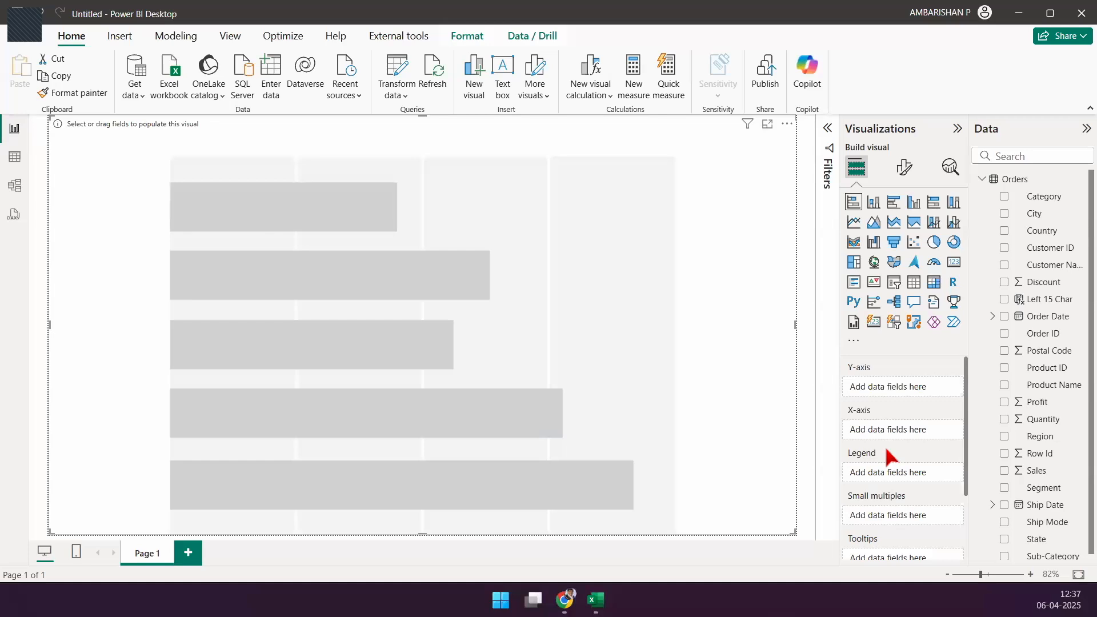
{"action": "left_click_drag", "start_coordinate": [1036, 438], "coordinate": [912, 438]}
{"action": "left_click_drag", "start_coordinate": [1030, 474], "coordinate": [899, 396]}
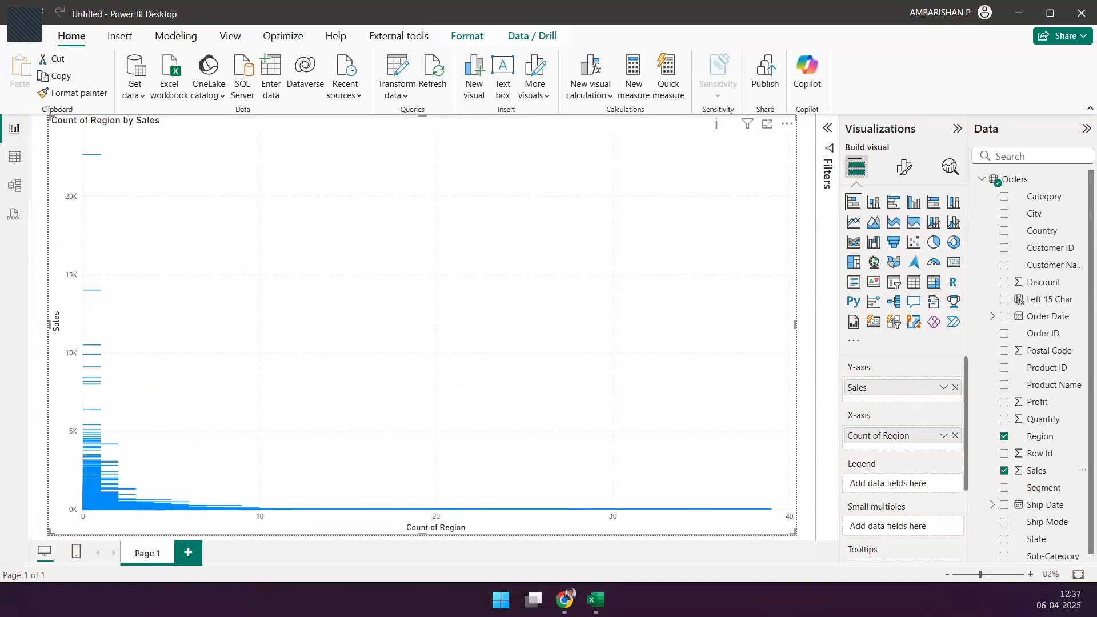
Mark the swapped Sales and Region axes and the resulting chart with red arrows, and clear the annotations
{"action": "left_click_drag", "start_coordinate": [148, 427], "coordinate": [256, 355]}
{"action": "left_click_drag", "start_coordinate": [878, 386], "coordinate": [935, 323]}
{"action": "left_click_drag", "start_coordinate": [906, 444], "coordinate": [942, 478]}
{"action": "mouse_move", "coordinate": [822, 443]}
{"action": "left_mouse_down"}
{"action": "mouse_move", "coordinate": [830, 382]}
{"action": "mouse_move", "coordinate": [765, 454]}
{"action": "left_mouse_up"}
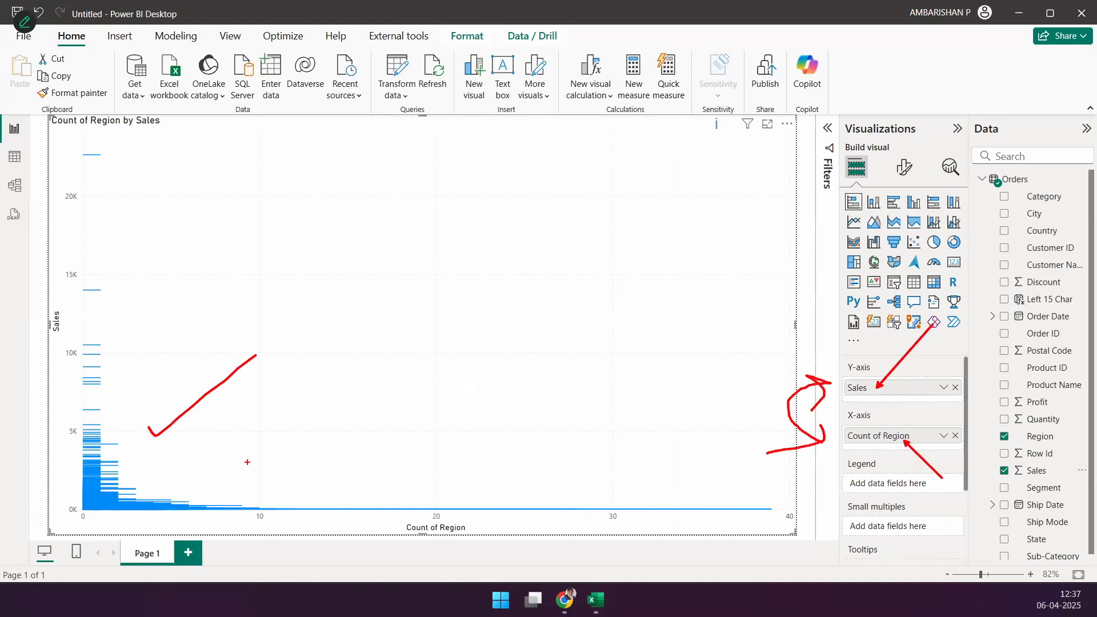
{"action": "left_click_drag", "start_coordinate": [163, 375], "coordinate": [245, 457]}
{"action": "key", "text": "Escape"}
Remove the swapped fields and rebuild the bar chart with Region on the Y-axis and Sum of Sales on the X-axis
{"action": "left_click", "coordinate": [955, 436]}
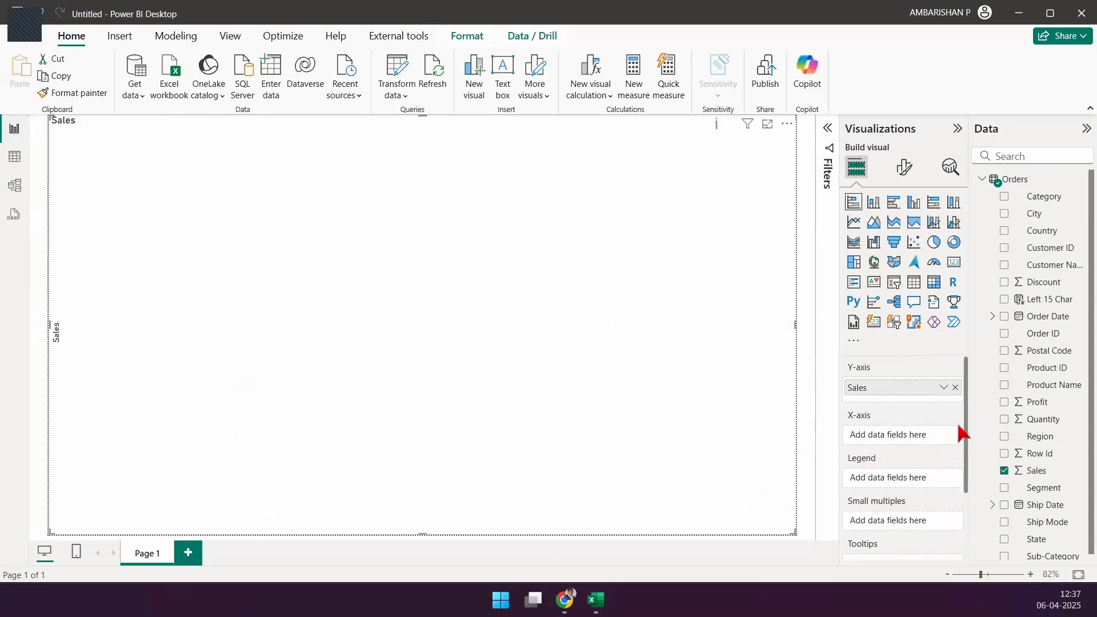
{"action": "left_click", "coordinate": [956, 387]}
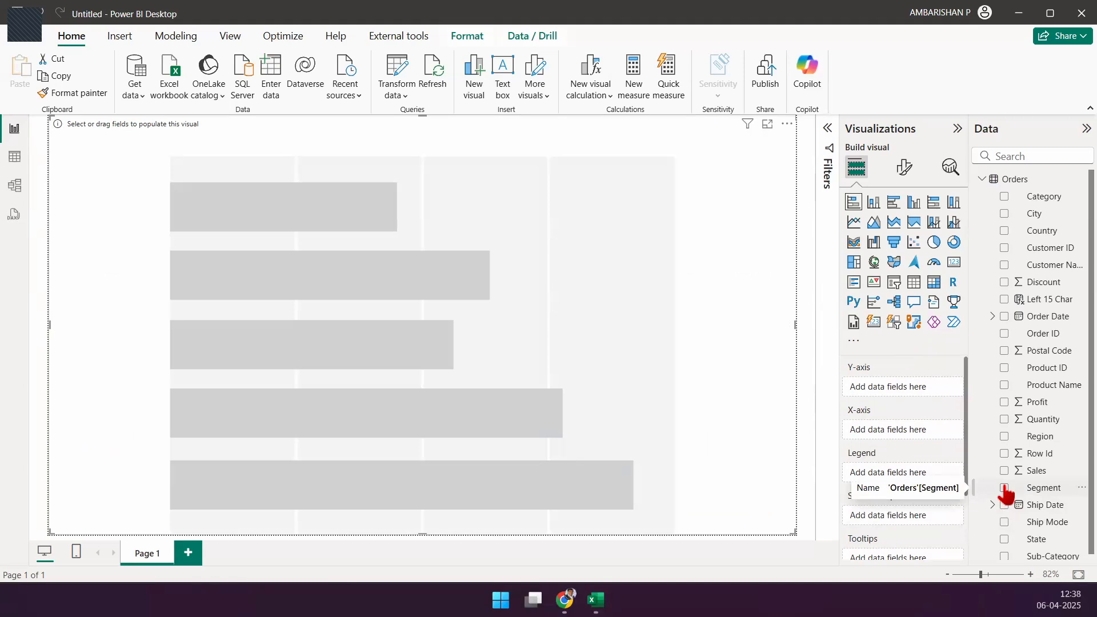
{"action": "left_click", "coordinate": [1004, 437]}
{"action": "left_click", "coordinate": [1004, 471]}
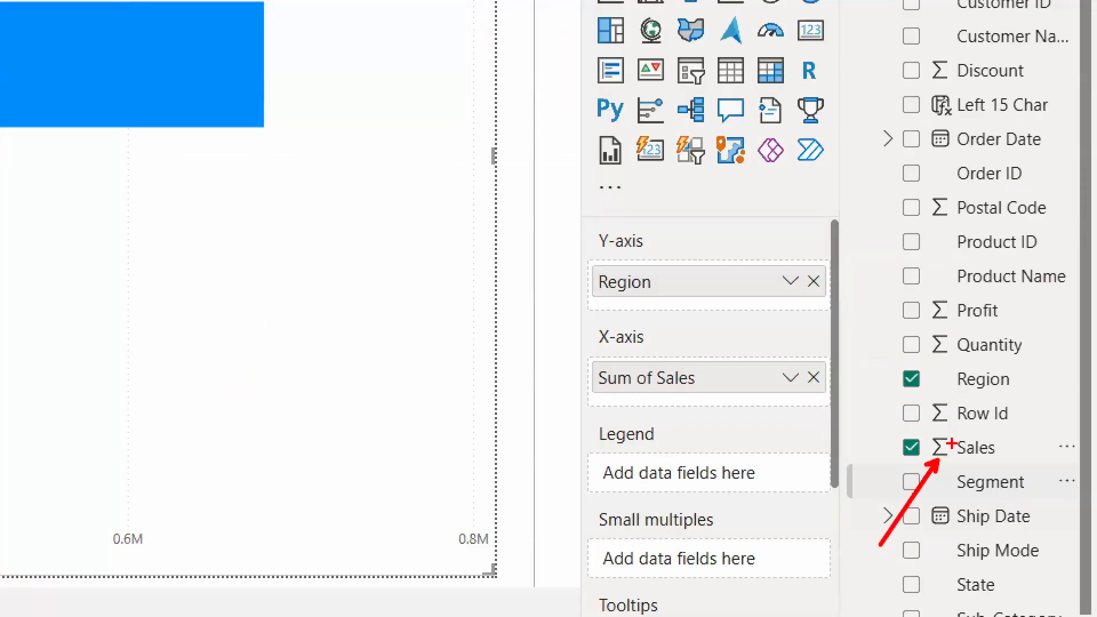
Mark the Sales field and the summation symbol of the Row Id field in the Orders table, and clear the annotations
{"action": "mouse_move", "coordinate": [950, 473]}
{"action": "left_mouse_down"}
{"action": "mouse_move", "coordinate": [1047, 463]}
{"action": "mouse_move", "coordinate": [1044, 472]}
{"action": "left_mouse_up"}
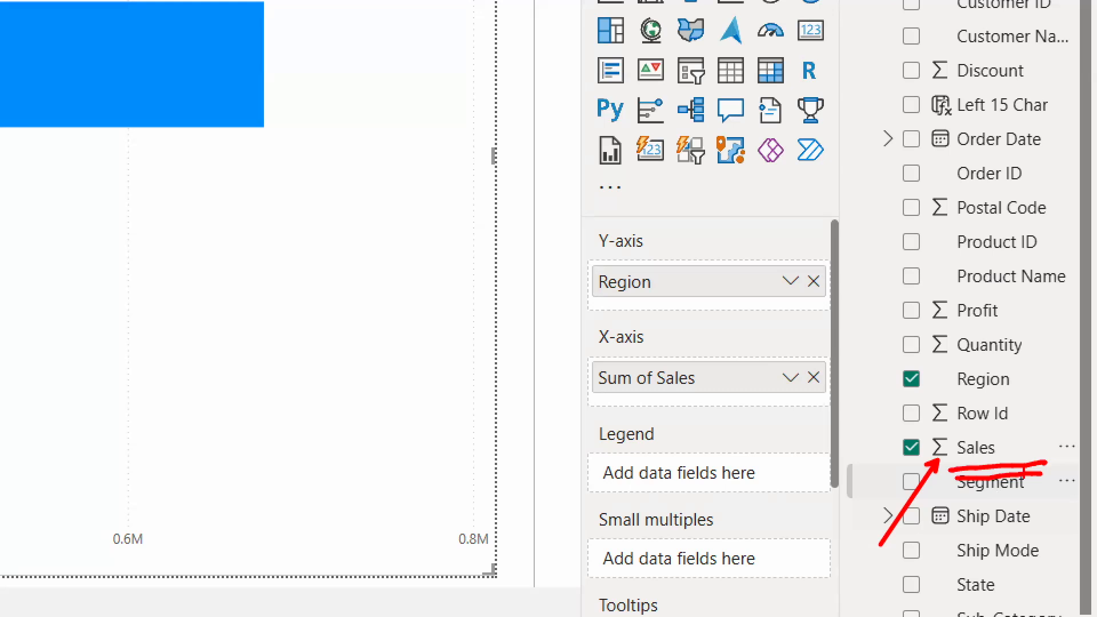
{"action": "left_click_drag", "start_coordinate": [860, 391], "coordinate": [1076, 429]}
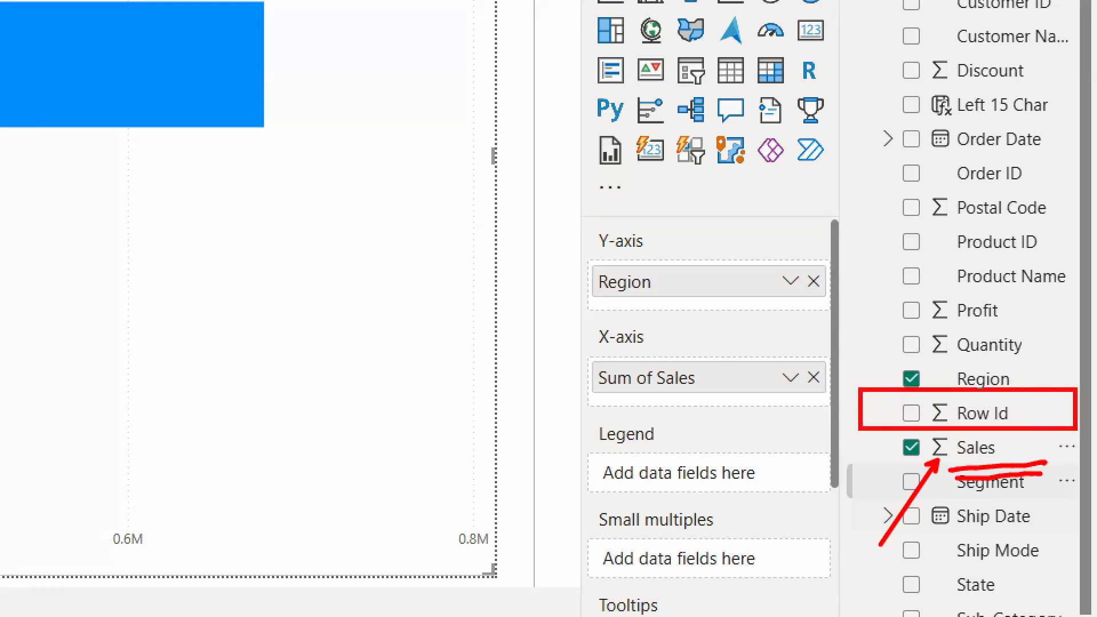
{"action": "left_click_drag", "start_coordinate": [947, 397], "coordinate": [871, 300]}
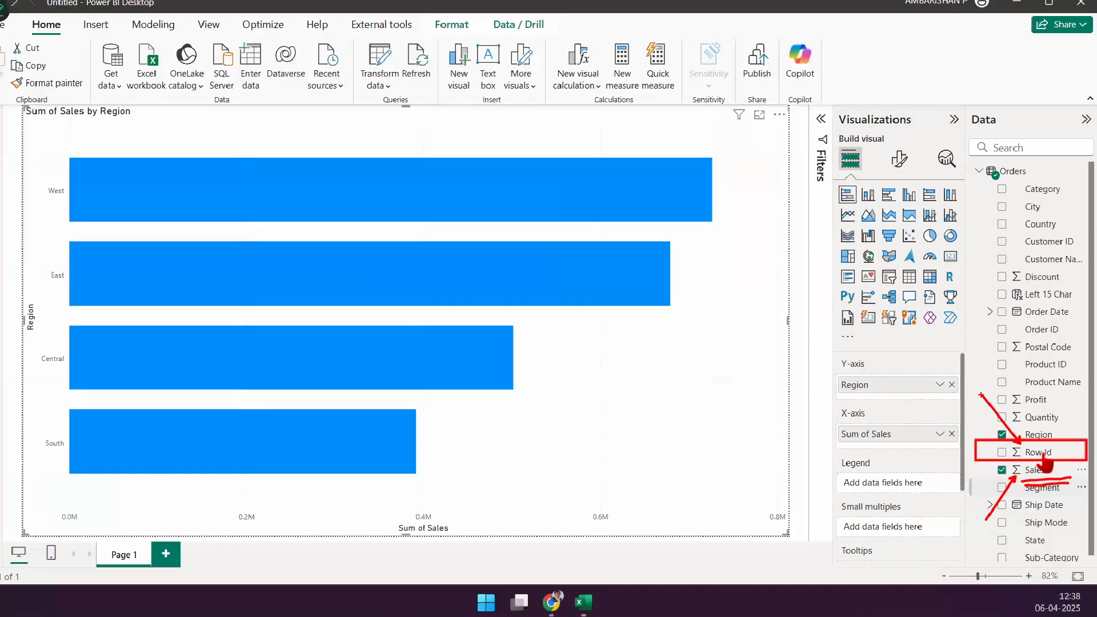
{"action": "key", "text": "Escape"}
Select the Row Id field and examine its Summarization property, marking it with arrows
{"action": "left_click", "coordinate": [1039, 453]}
{"action": "key", "text": "ctrl+1"}
{"action": "left_click", "coordinate": [381, 79]}
{"action": "left_click_drag", "start_coordinate": [348, 67], "coordinate": [297, 144]}
{"action": "left_click_drag", "start_coordinate": [497, 51], "coordinate": [546, 10]}
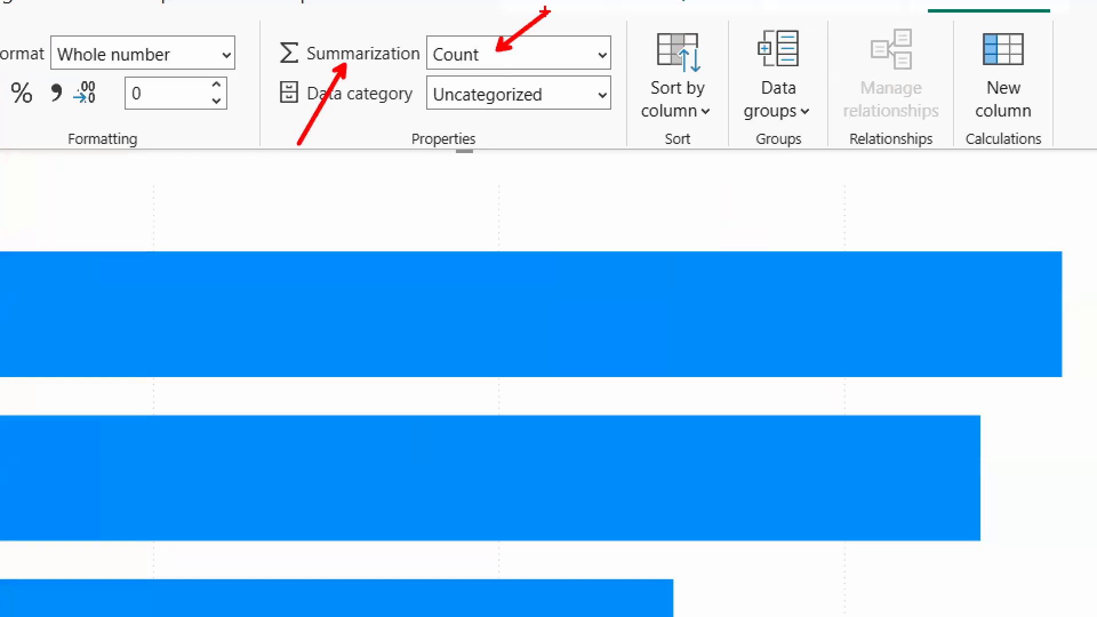
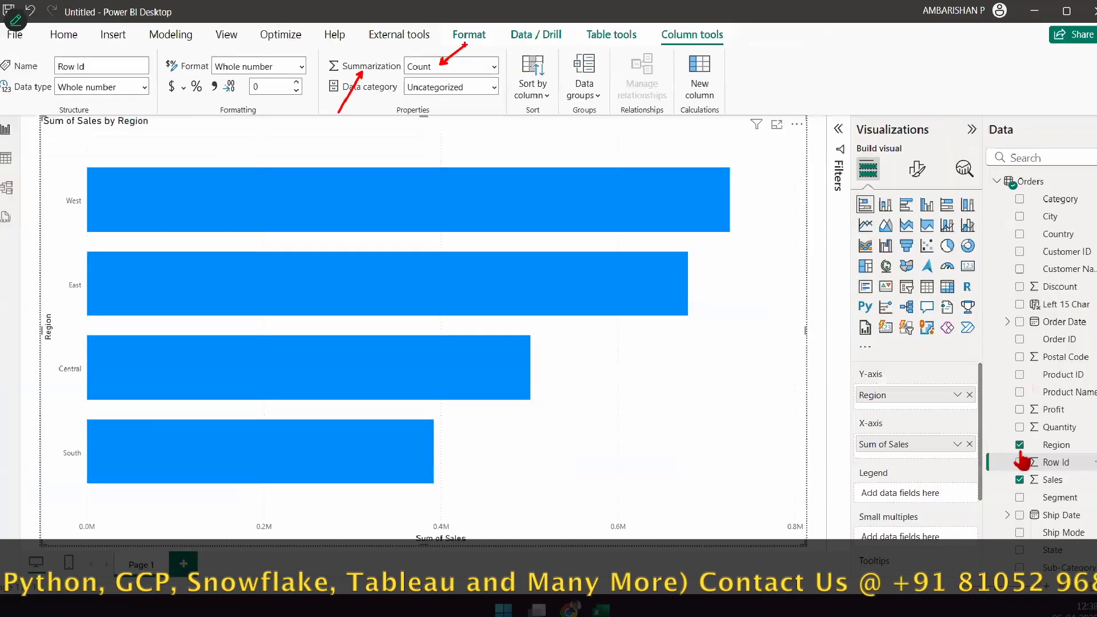
Set the Row Id field's summarization to Don't summarize and deselect the chart
{"action": "left_click", "coordinate": [450, 67]}
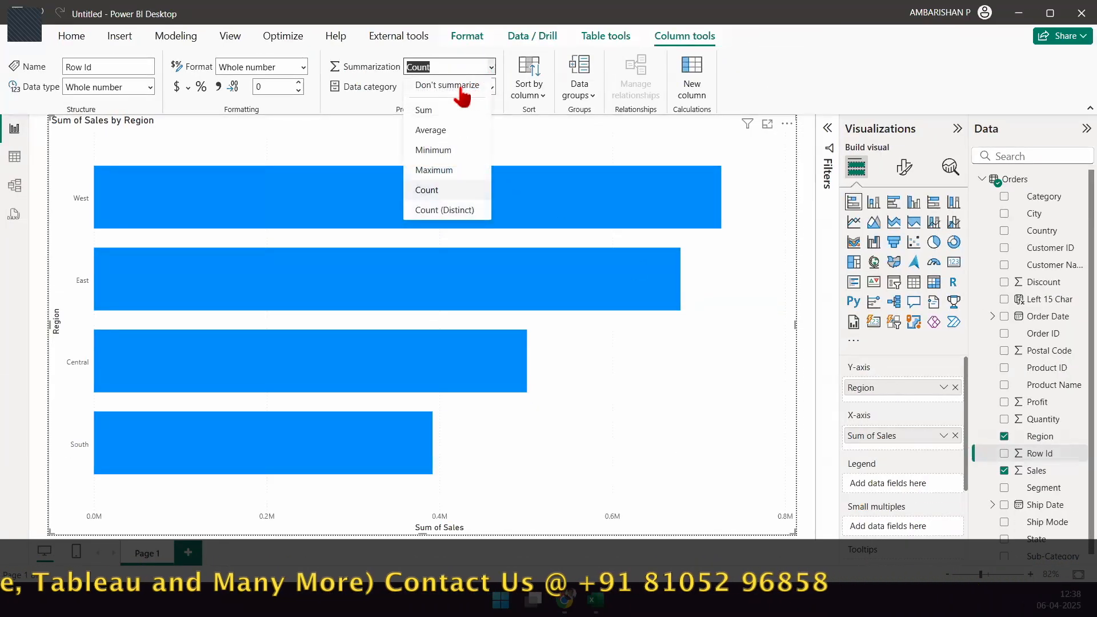
{"action": "left_click", "coordinate": [460, 87]}
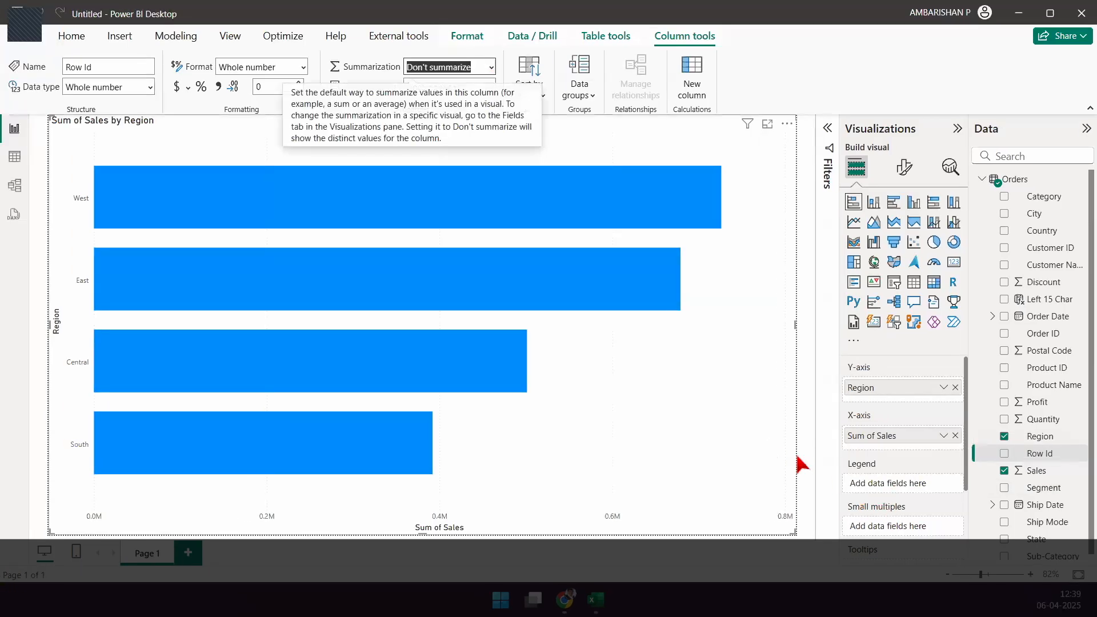
{"action": "left_click", "coordinate": [692, 432]}
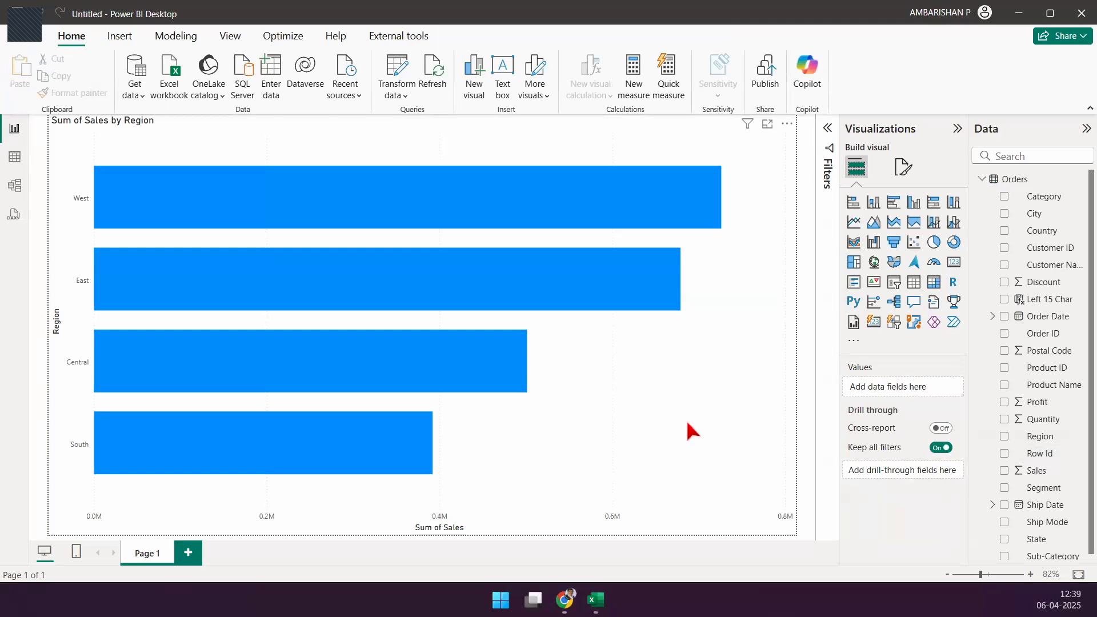
Add Region as the bar chart's legend and turn on its data labels
{"action": "left_click", "coordinate": [649, 404]}
{"action": "left_click_drag", "start_coordinate": [1045, 438], "coordinate": [908, 486]}
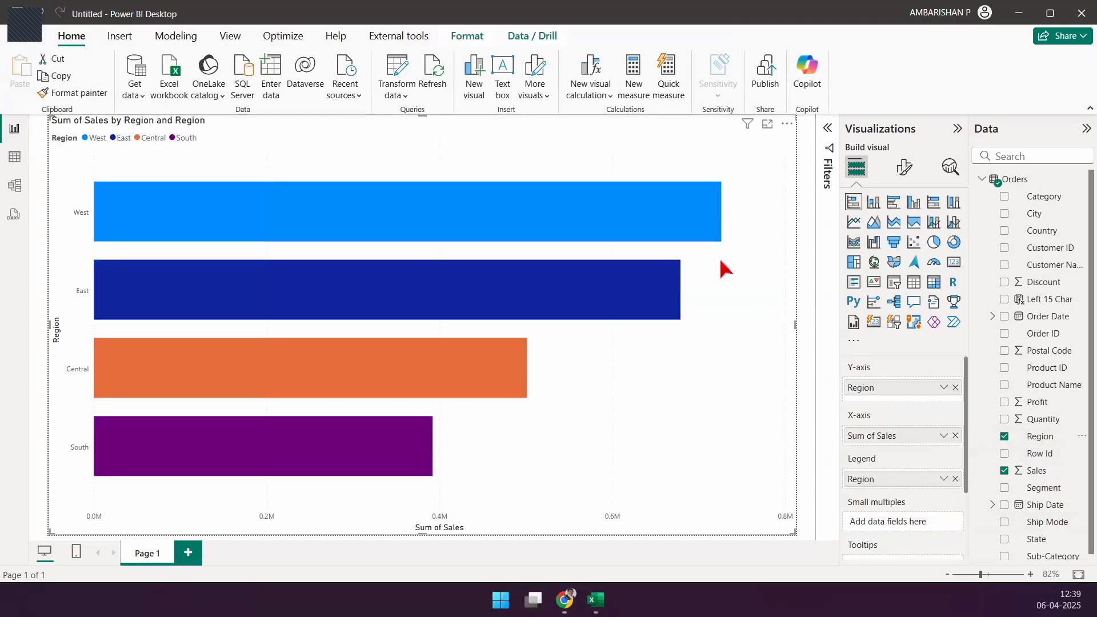
{"action": "left_click", "coordinate": [904, 166]}
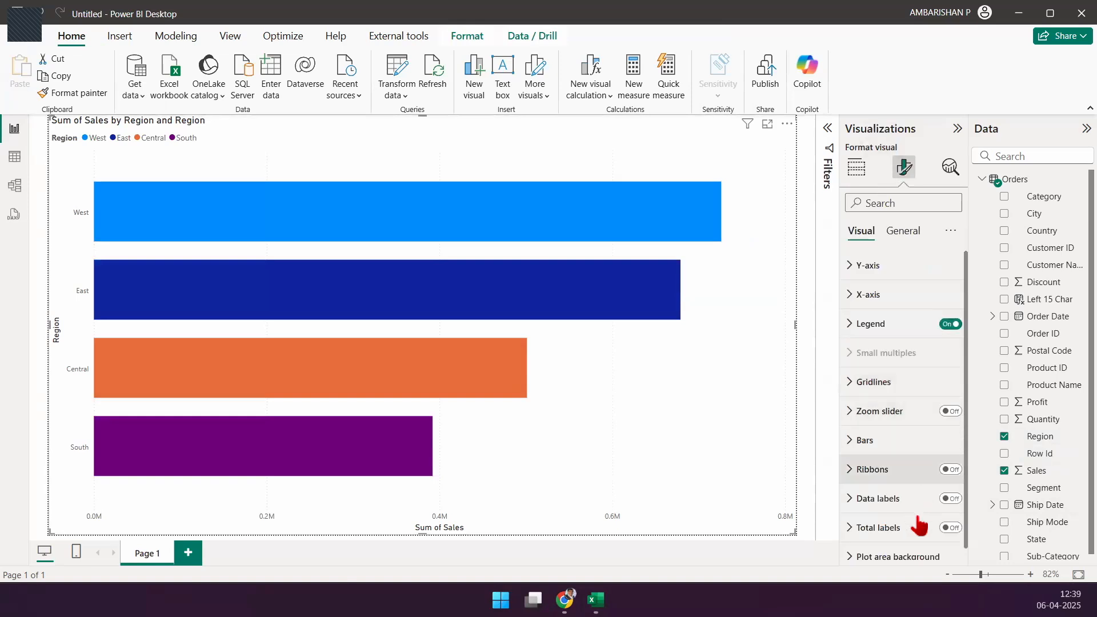
{"action": "left_click", "coordinate": [950, 499]}
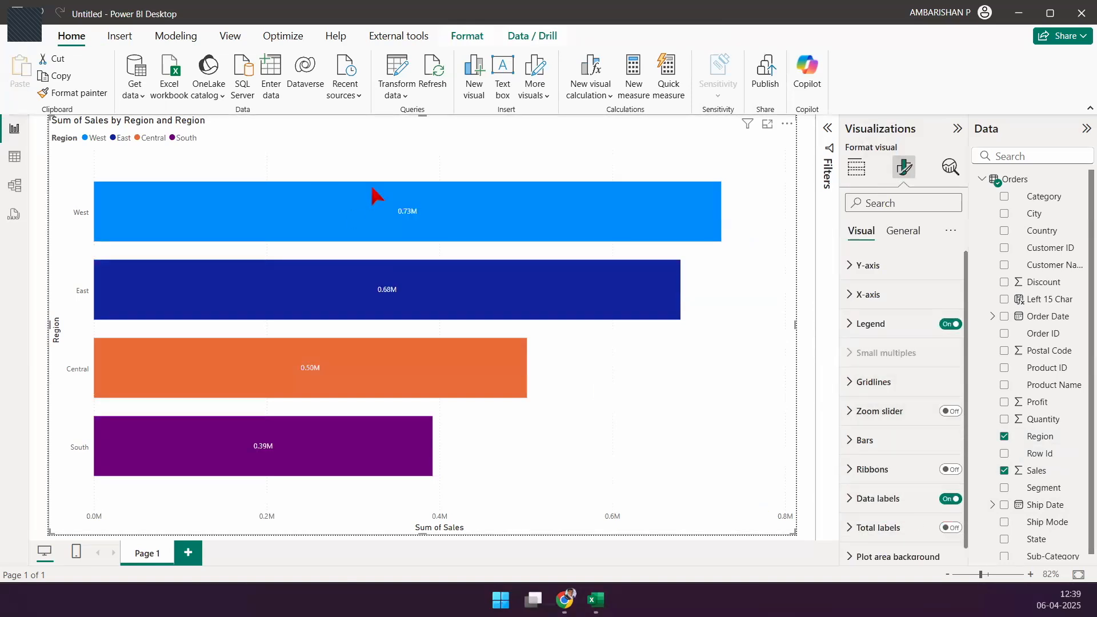
Mark the empty area above the West bar with a red box, strokes and arrows, and clear the annotations
{"action": "mouse_move", "coordinate": [418, 209]}
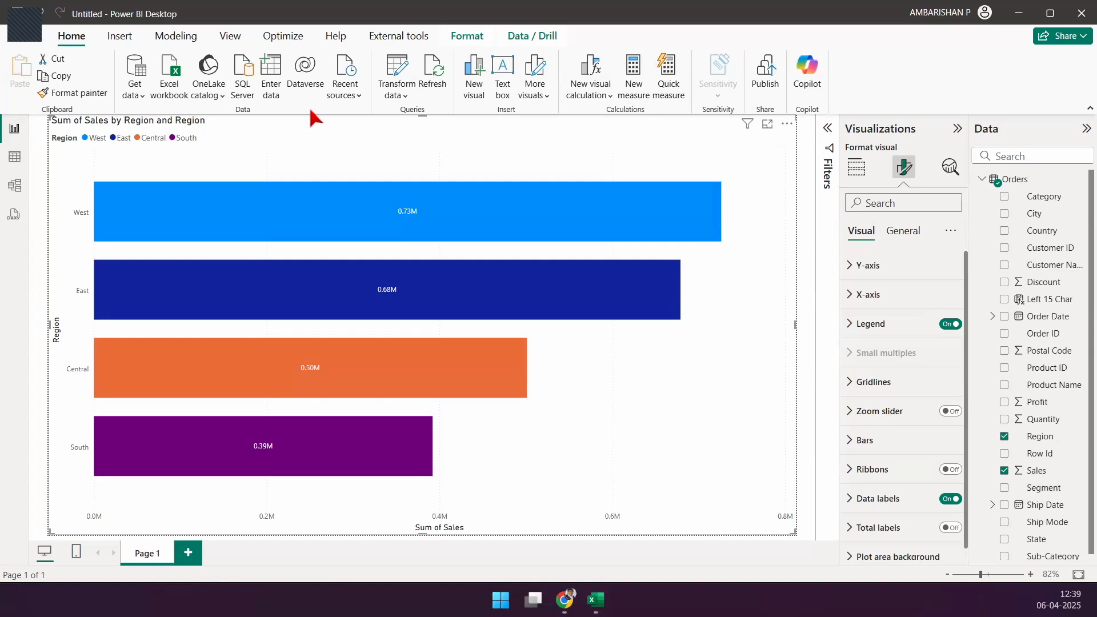
{"action": "key", "text": "ctrl+2"}
{"action": "mouse_move", "coordinate": [646, 129]}
{"action": "left_mouse_down"}
{"action": "mouse_move", "coordinate": [784, 164]}
{"action": "mouse_move", "coordinate": [812, 264]}
{"action": "mouse_move", "coordinate": [839, 232]}
{"action": "left_mouse_up"}
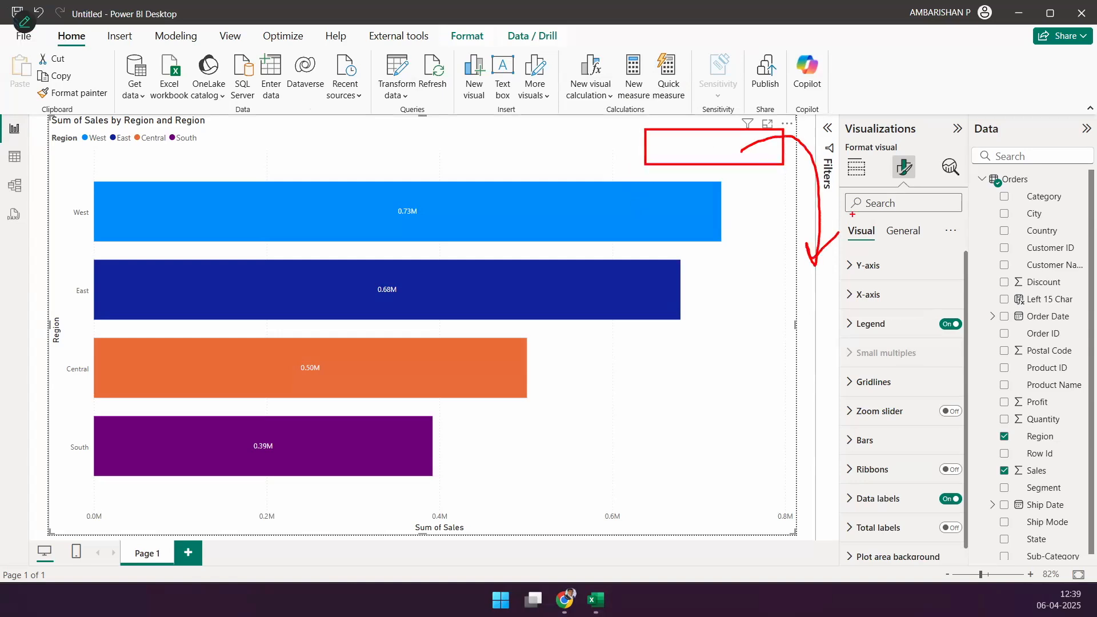
{"action": "left_click_drag", "start_coordinate": [703, 126], "coordinate": [712, 143]}
{"action": "left_click_drag", "start_coordinate": [713, 108], "coordinate": [690, 165]}
{"action": "left_click_drag", "start_coordinate": [623, 81], "coordinate": [675, 140]}
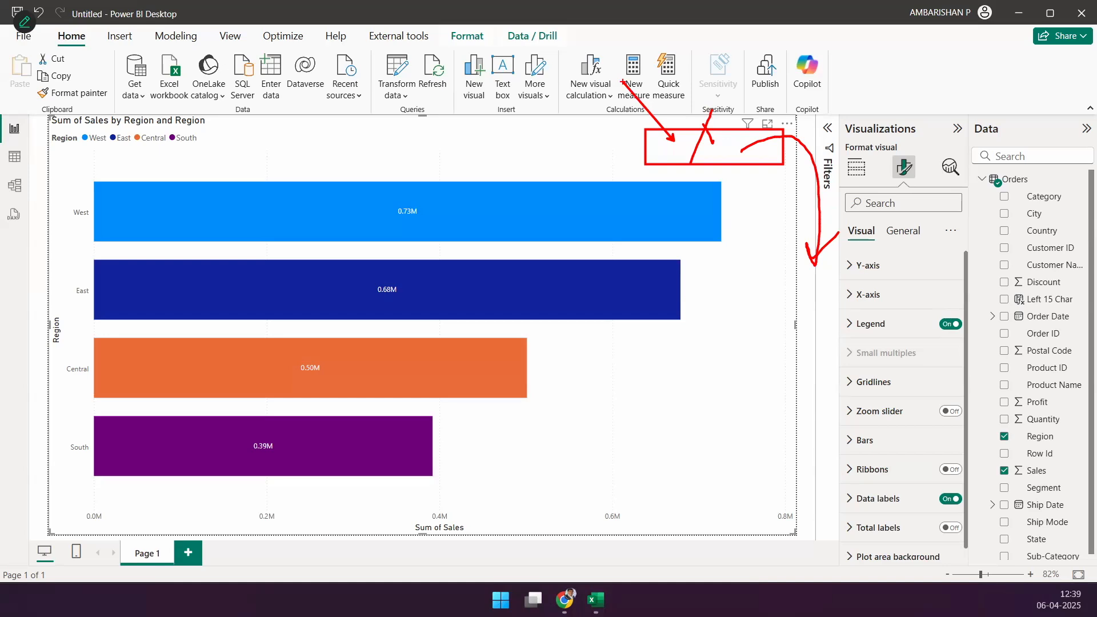
{"action": "key", "text": "Escape"}
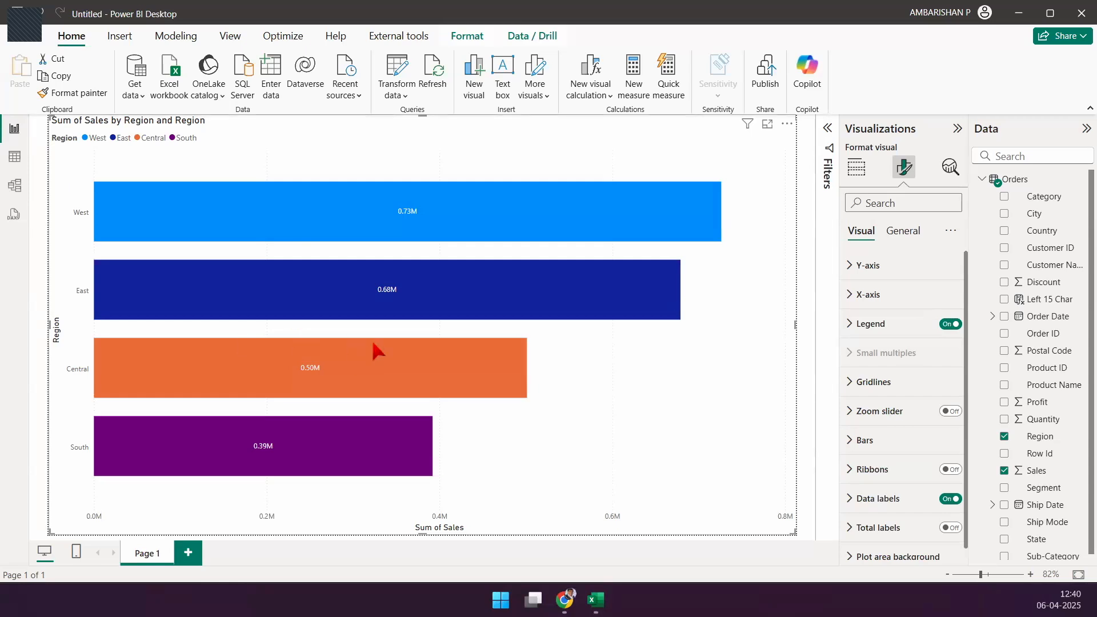
View the Orders data in the table view, return to the report view and collapse the Orders table's field list
{"action": "left_click", "coordinate": [22, 163]}
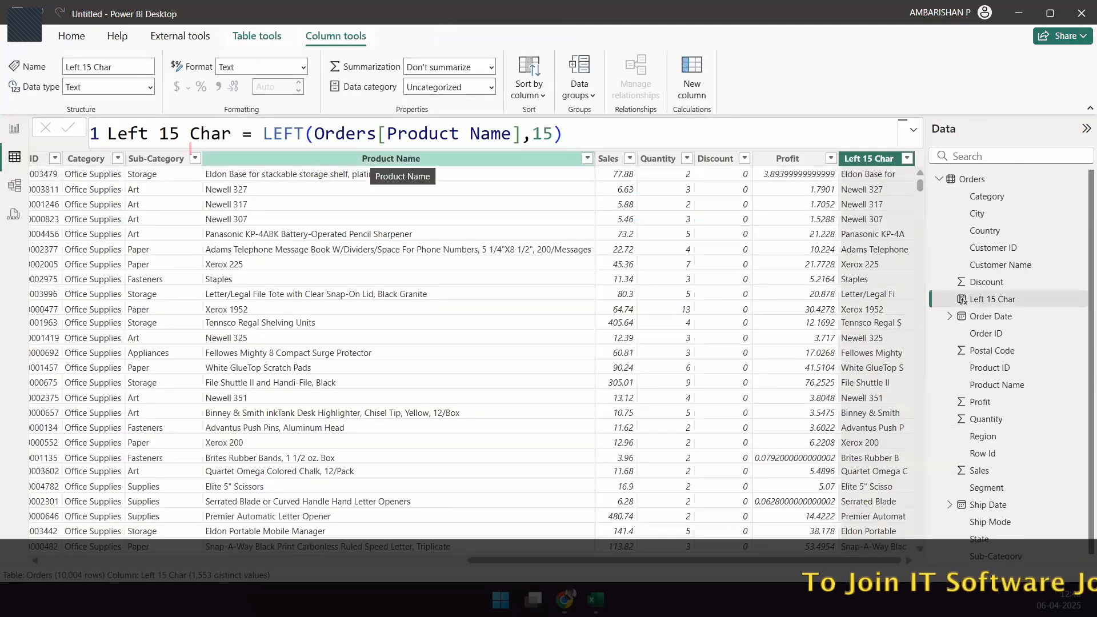
{"action": "left_click", "coordinate": [14, 129]}
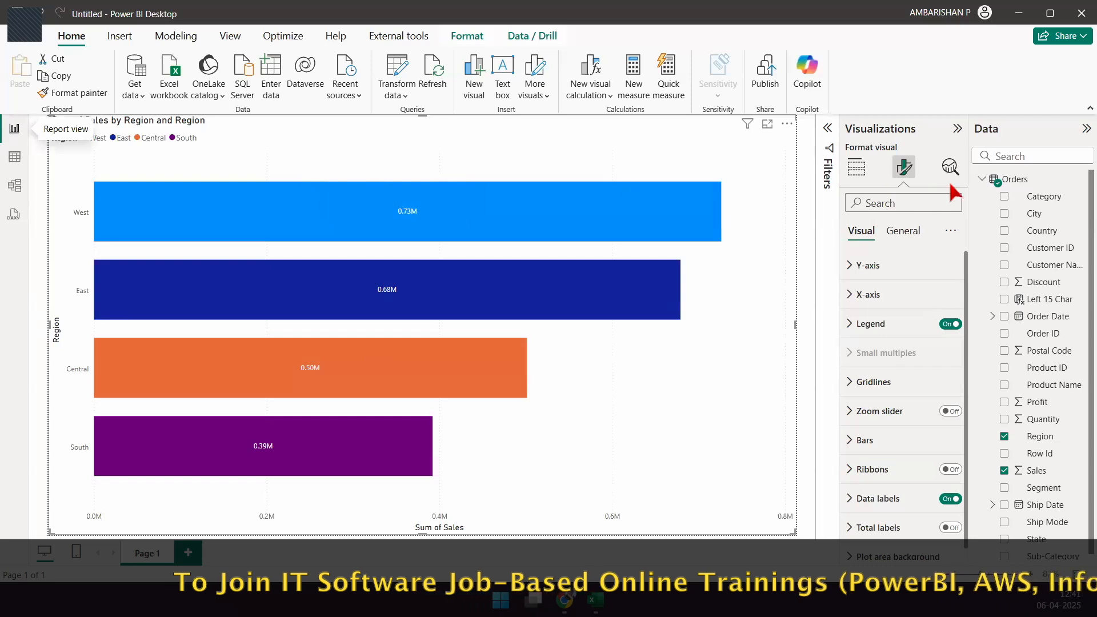
{"action": "left_click", "coordinate": [982, 180]}
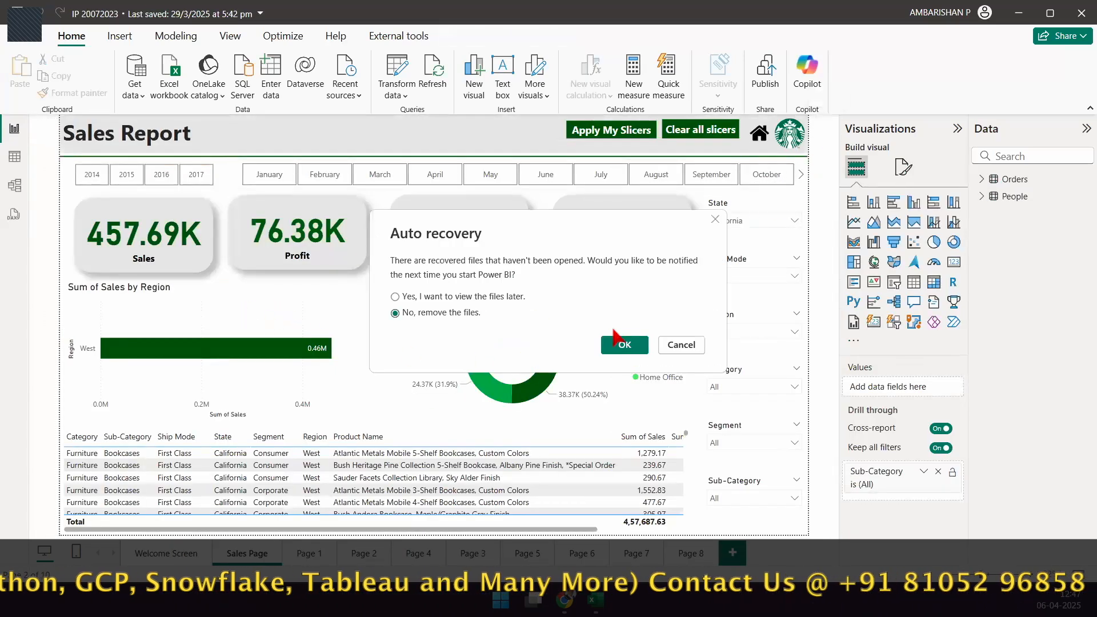
Confirm removing the unopened recovered files and clear the California selection from the Sales Report's State slicer
{"action": "left_click", "coordinate": [625, 344]}
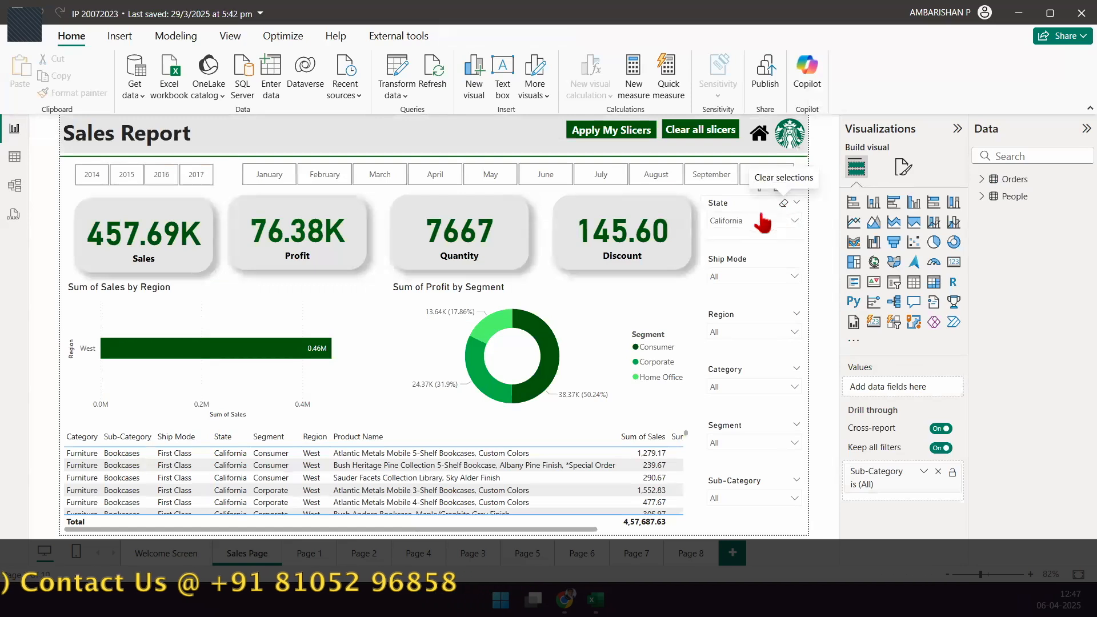
{"action": "left_click", "coordinate": [783, 213]}
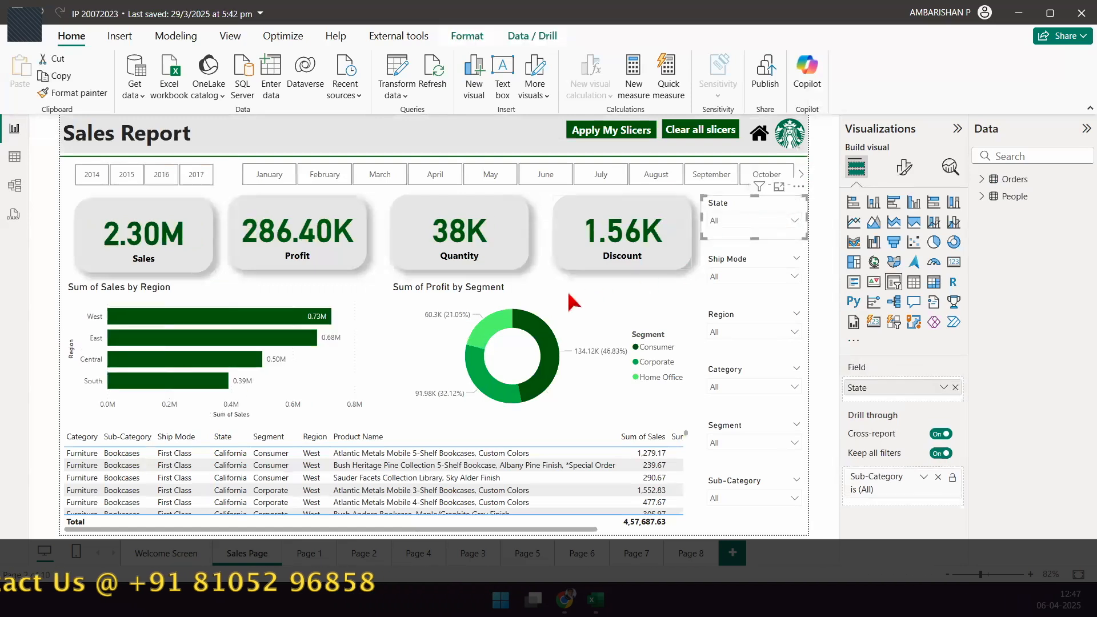
Filter the Sales Report to the year 2017 and the months January and February, trying March as well
{"action": "left_click", "coordinate": [198, 178]}
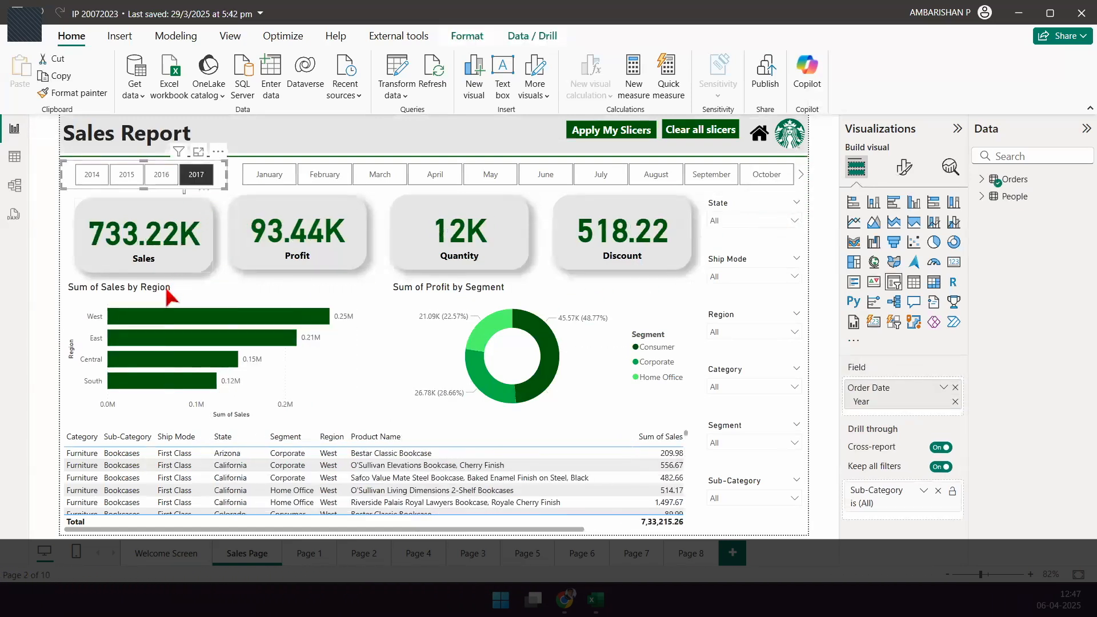
{"action": "left_click", "coordinate": [289, 176]}
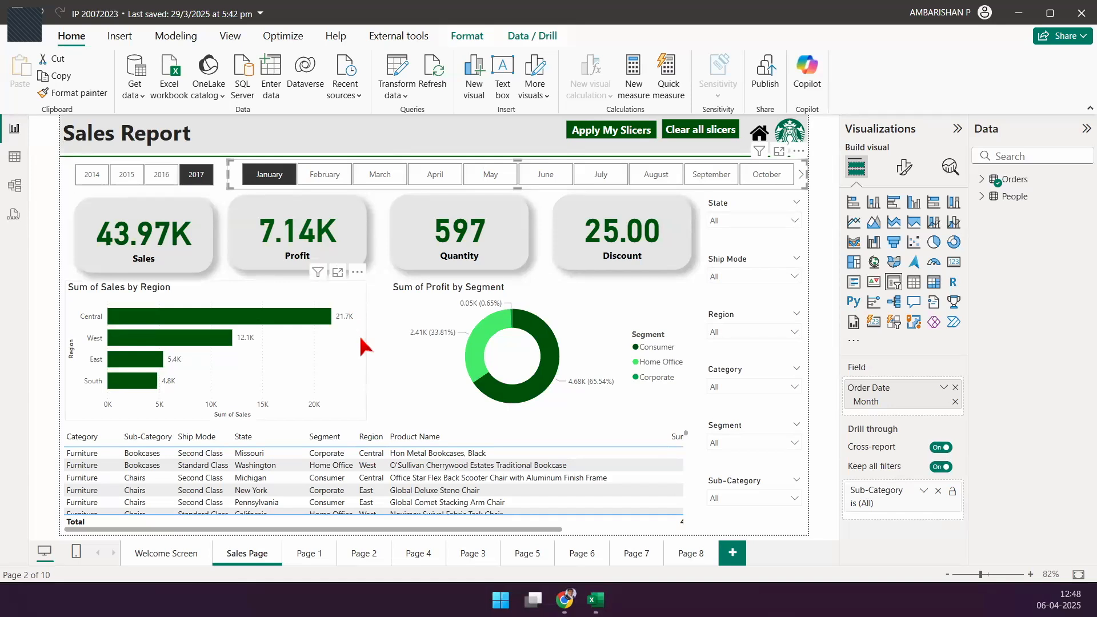
{"action": "left_click", "coordinate": [345, 179], "text": "ctrl"}
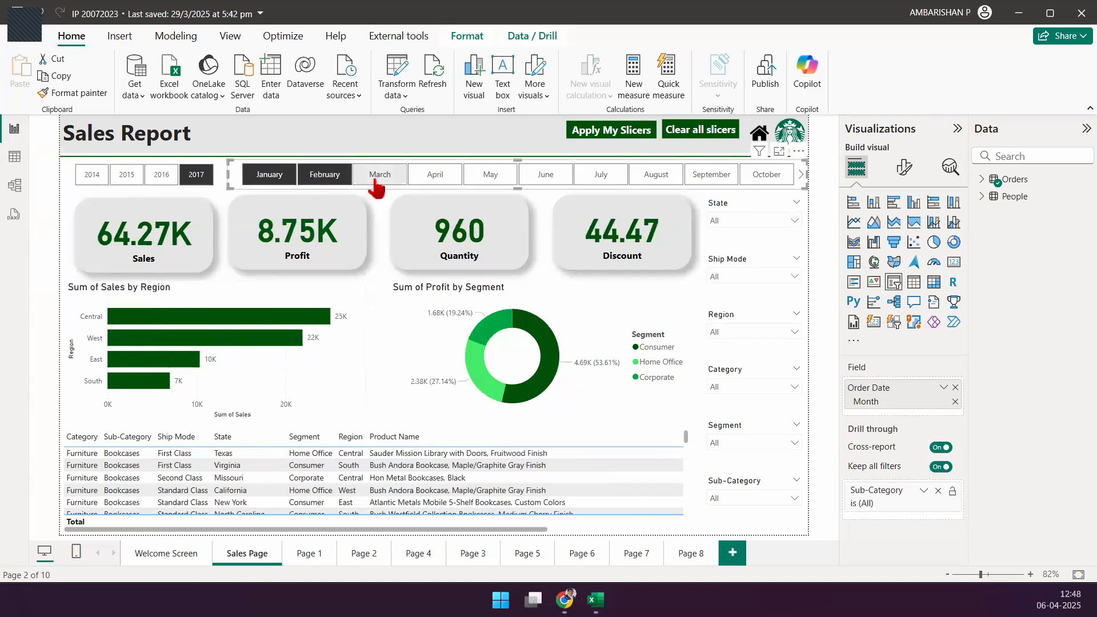
{"action": "left_click", "coordinate": [379, 178], "text": "ctrl"}
{"action": "left_click", "coordinate": [379, 178], "text": "ctrl"}
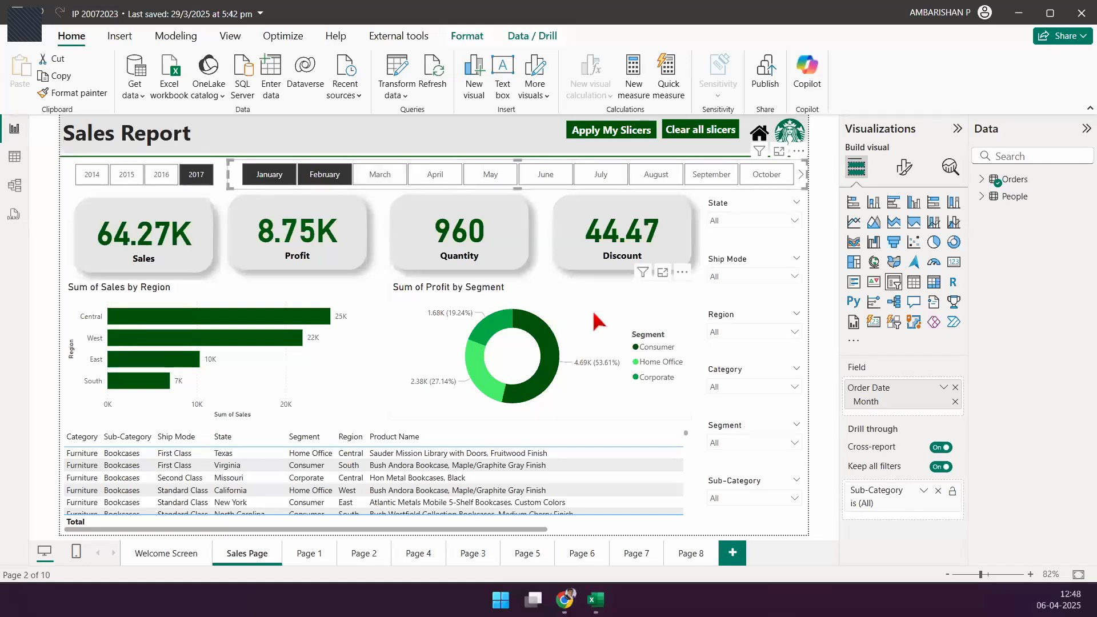
Clear the 2017 year filter and the January and February month filters from the Sales Report
{"action": "left_click", "coordinate": [374, 321]}
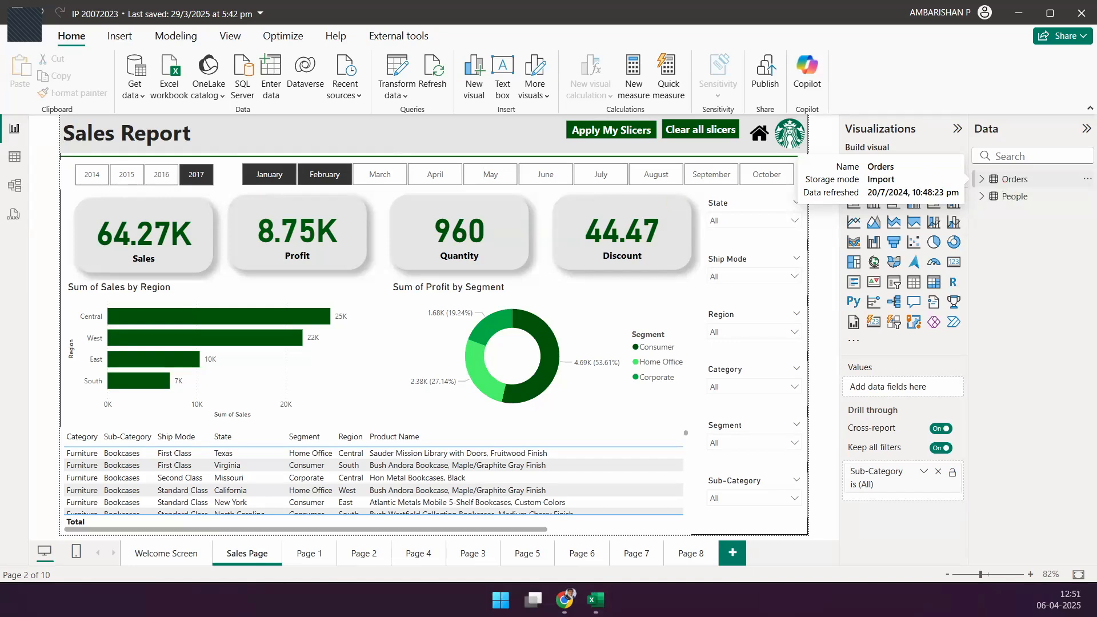
{"action": "left_click", "coordinate": [196, 174]}
{"action": "left_click", "coordinate": [318, 177]}
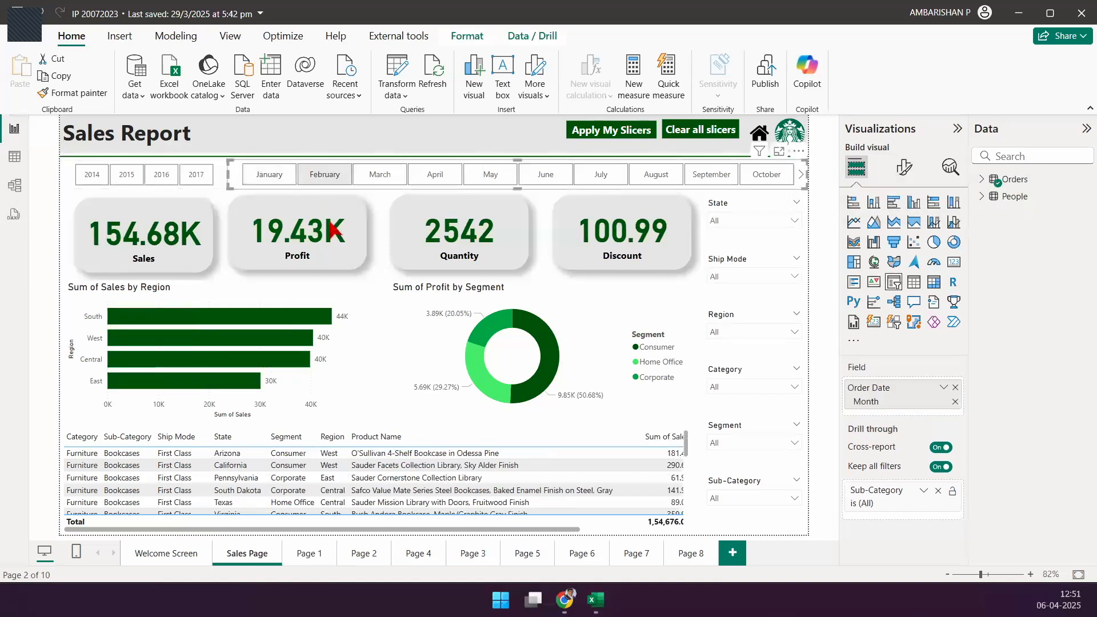
{"action": "left_click", "coordinate": [377, 246]}
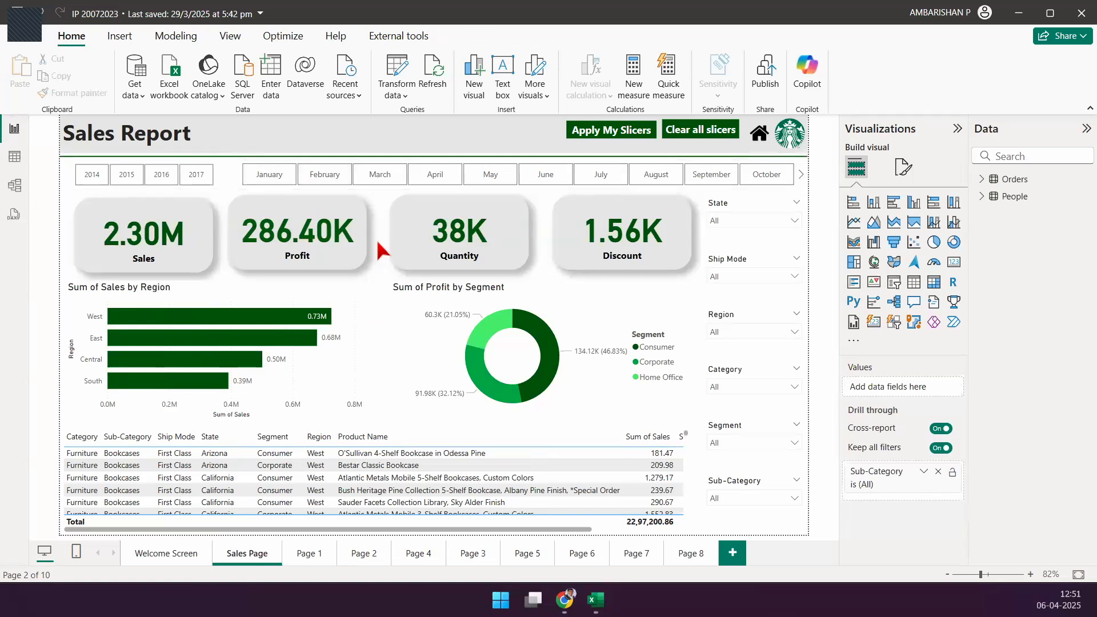